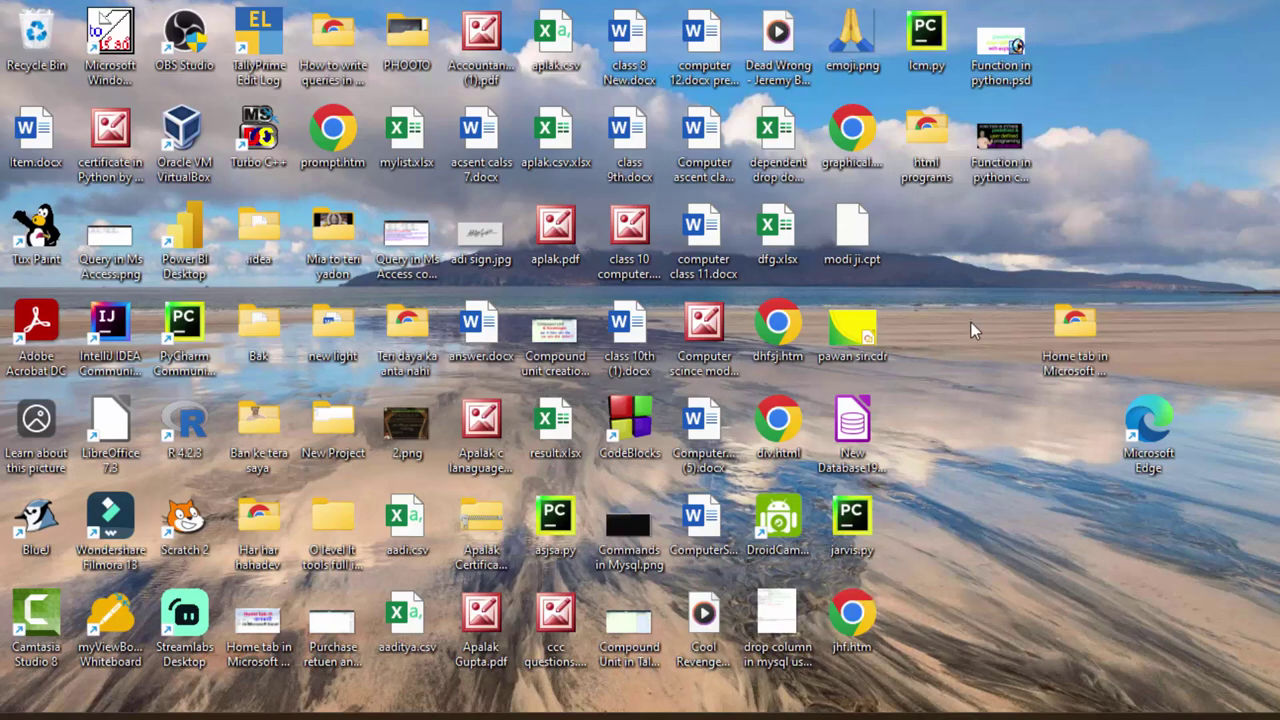
# Refresh the desktop several times from its right-click menu.
pyautogui.rightClick(977, 370)
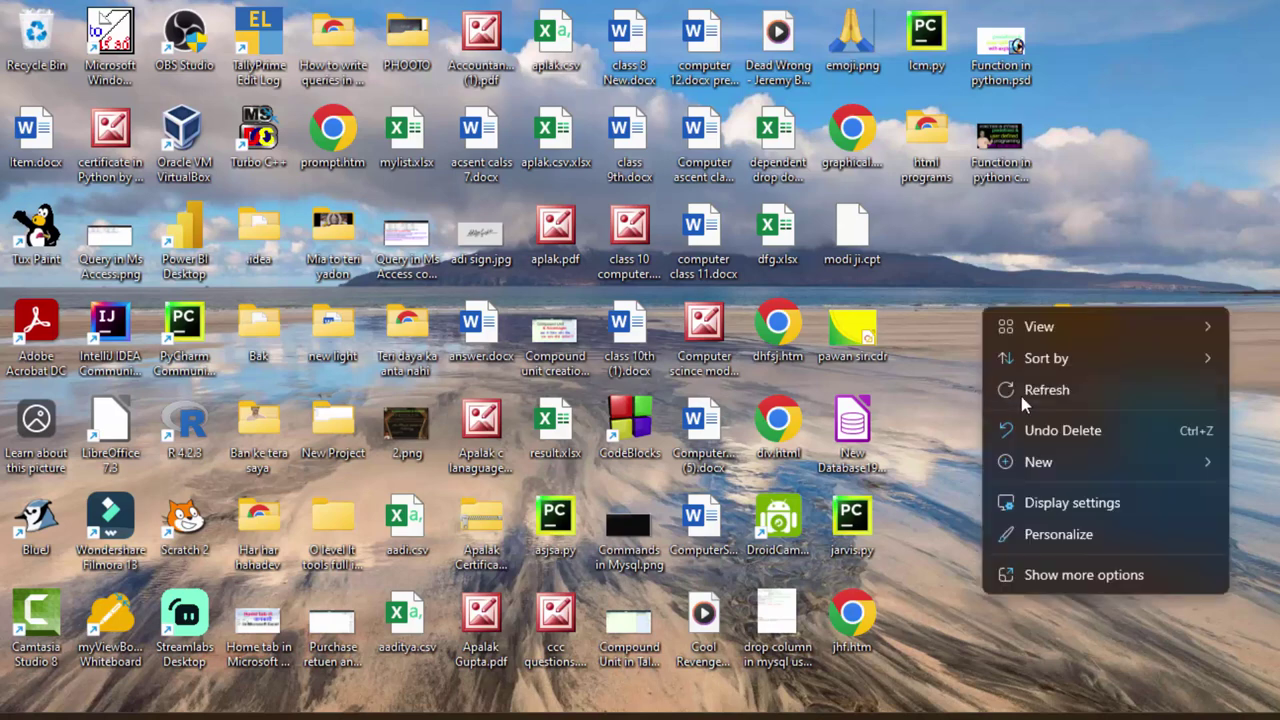
pyautogui.click(1021, 396)
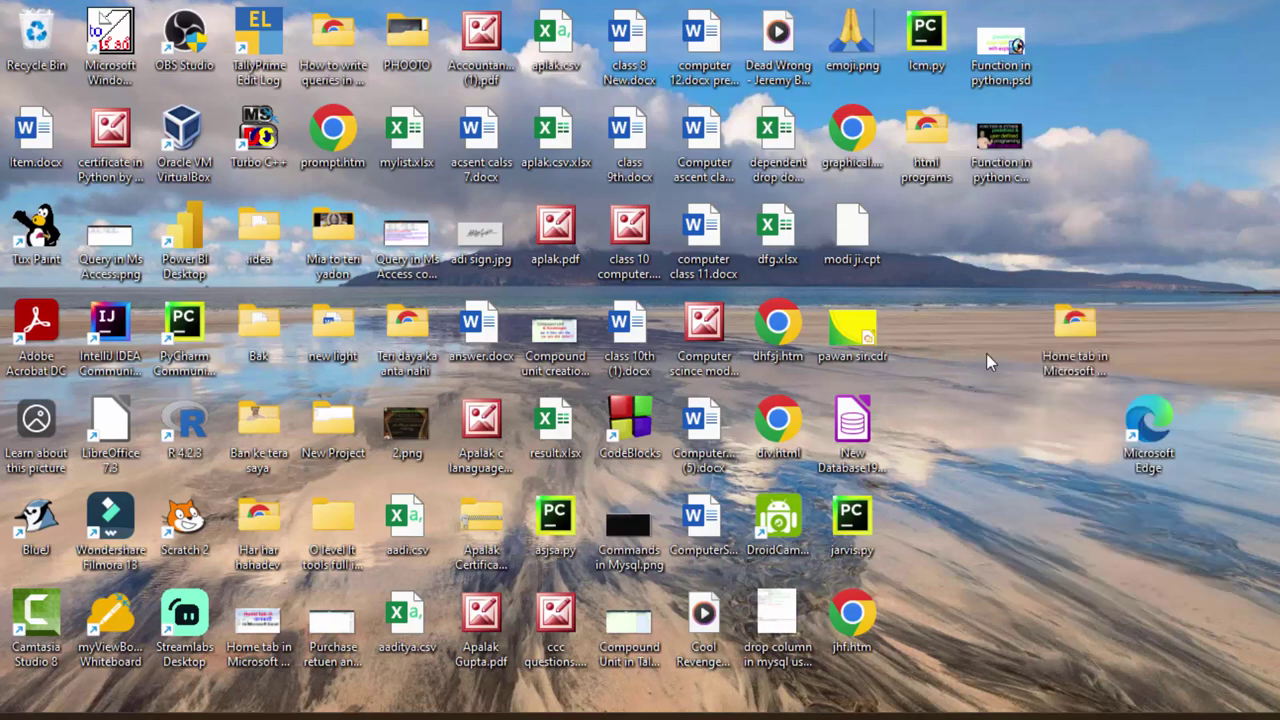
pyautogui.rightClick(918, 318)
pyautogui.click(944, 397)
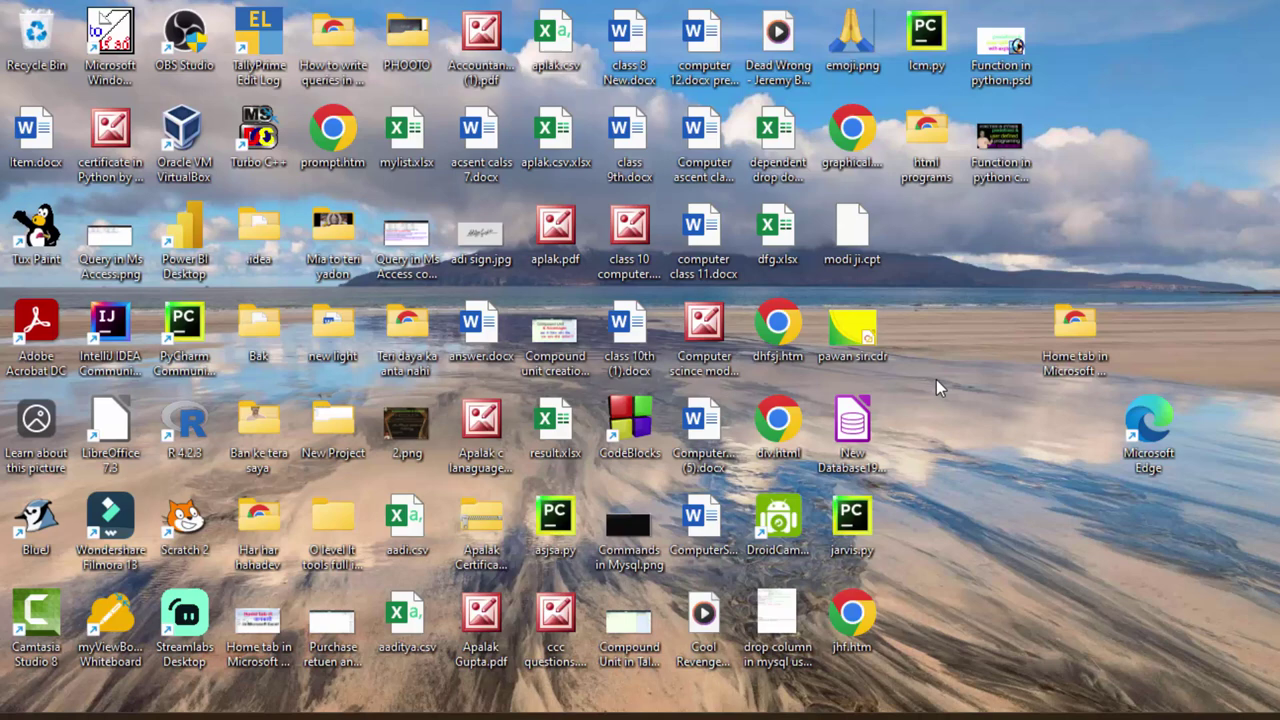
pyautogui.rightClick(926, 314)
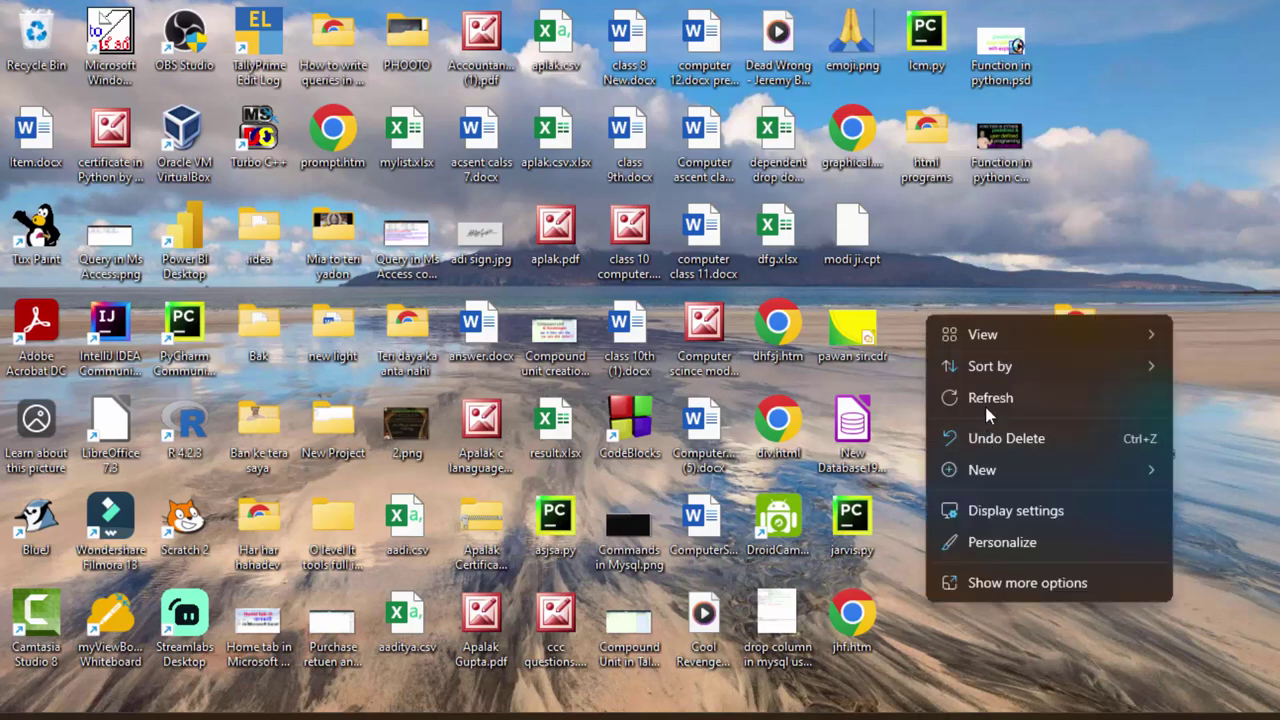
pyautogui.click(986, 405)
pyautogui.rightClick(931, 326)
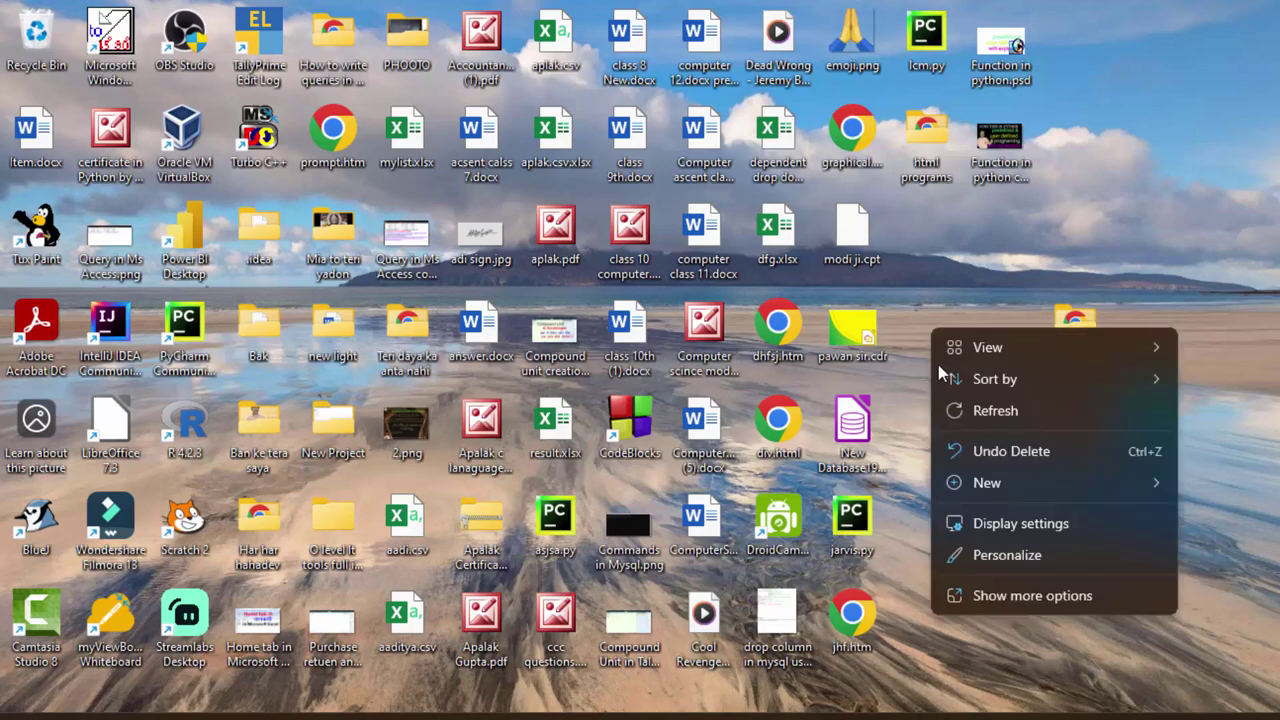
pyautogui.click(972, 411)
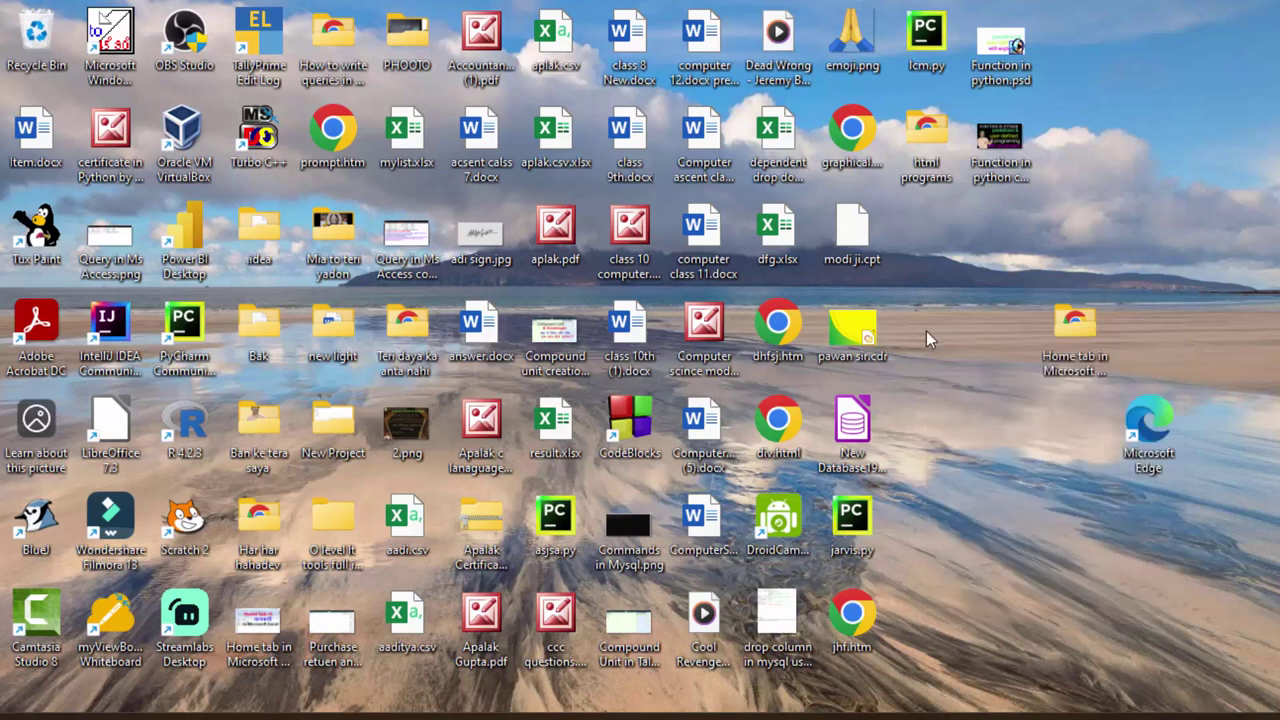
pyautogui.rightClick(948, 267)
pyautogui.click(986, 347)
pyautogui.rightClick(969, 288)
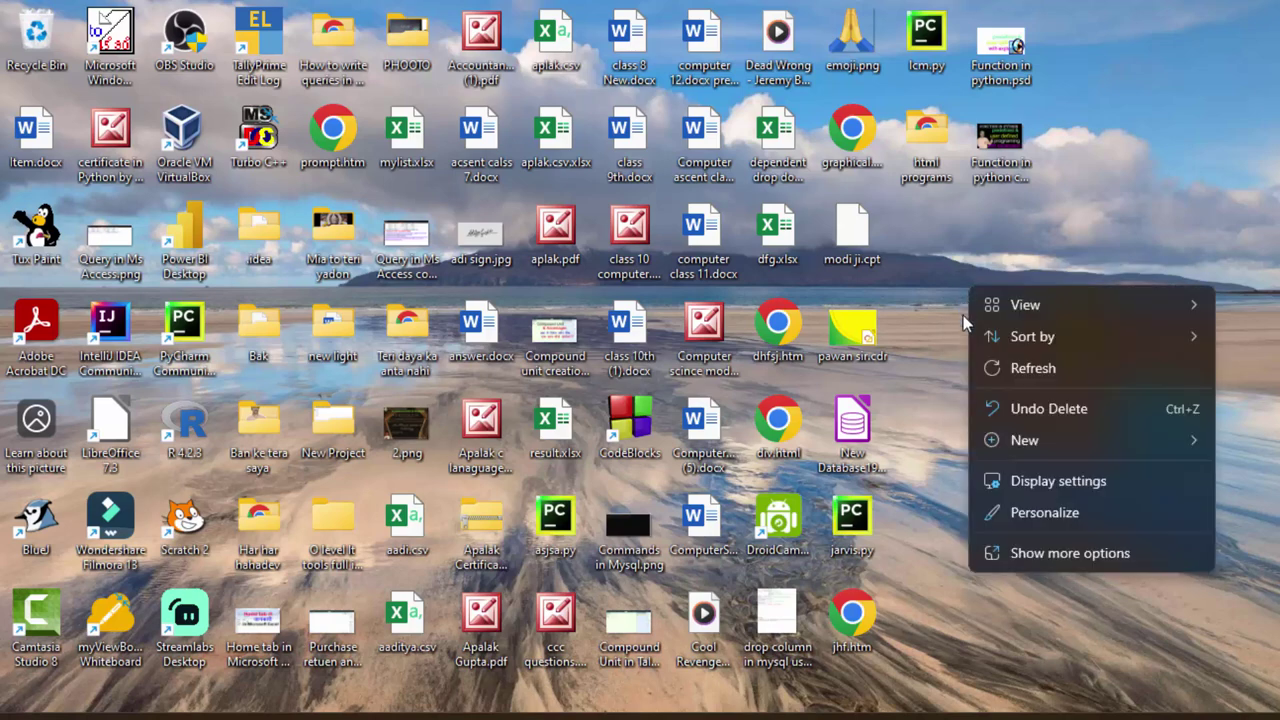
pyautogui.click(1012, 368)
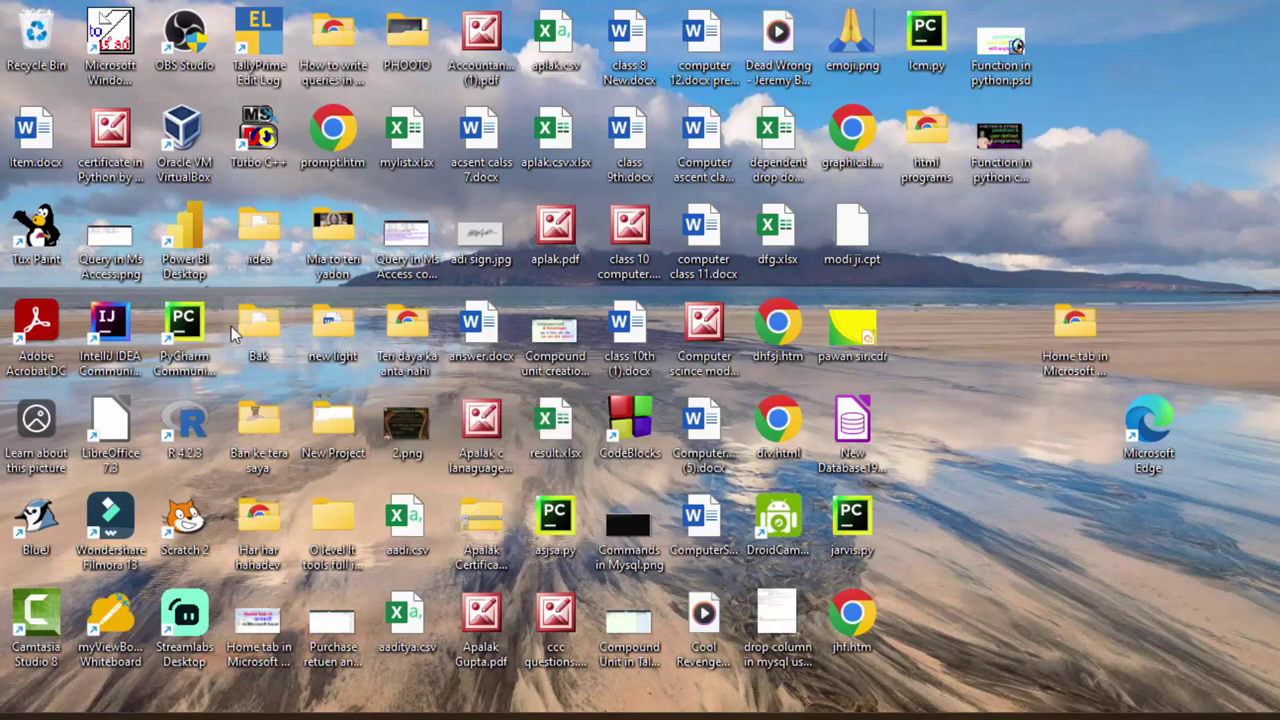
# Launch TallyPrime in Educational Mode and select Create Company.
pyautogui.doubleClick(252, 52)
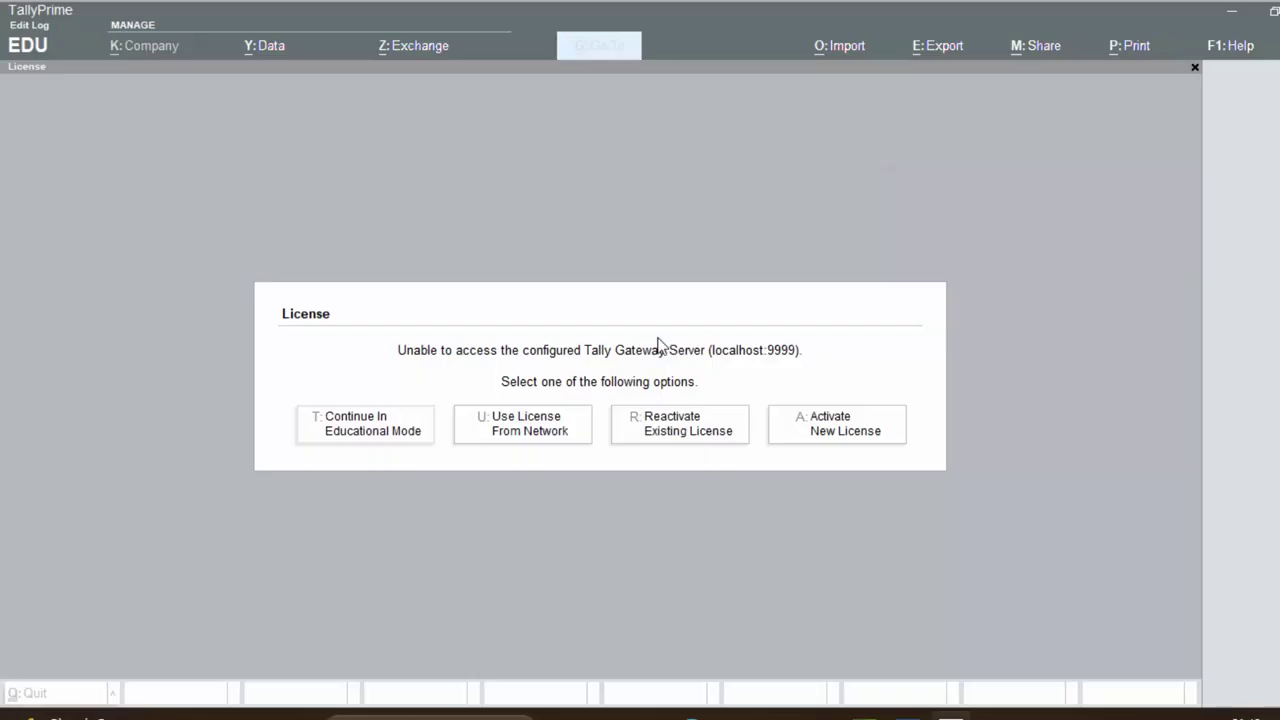
pyautogui.click(350, 438)
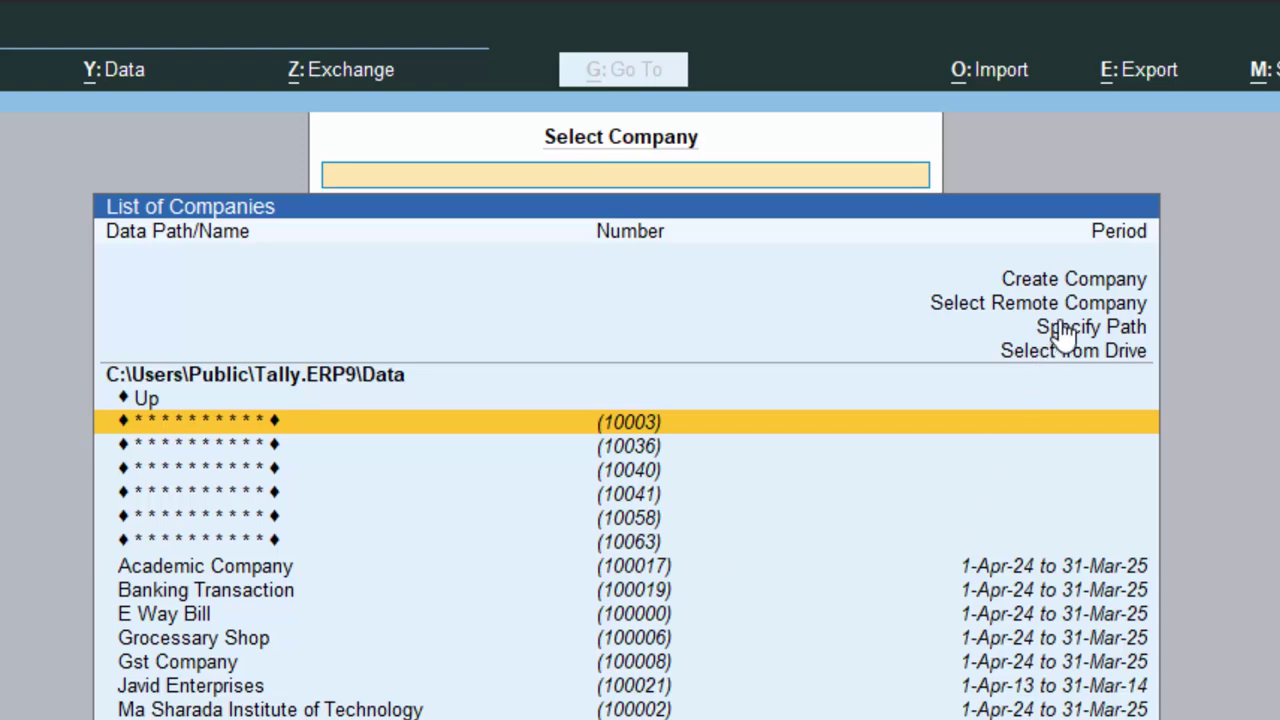
pyautogui.click(1073, 284)
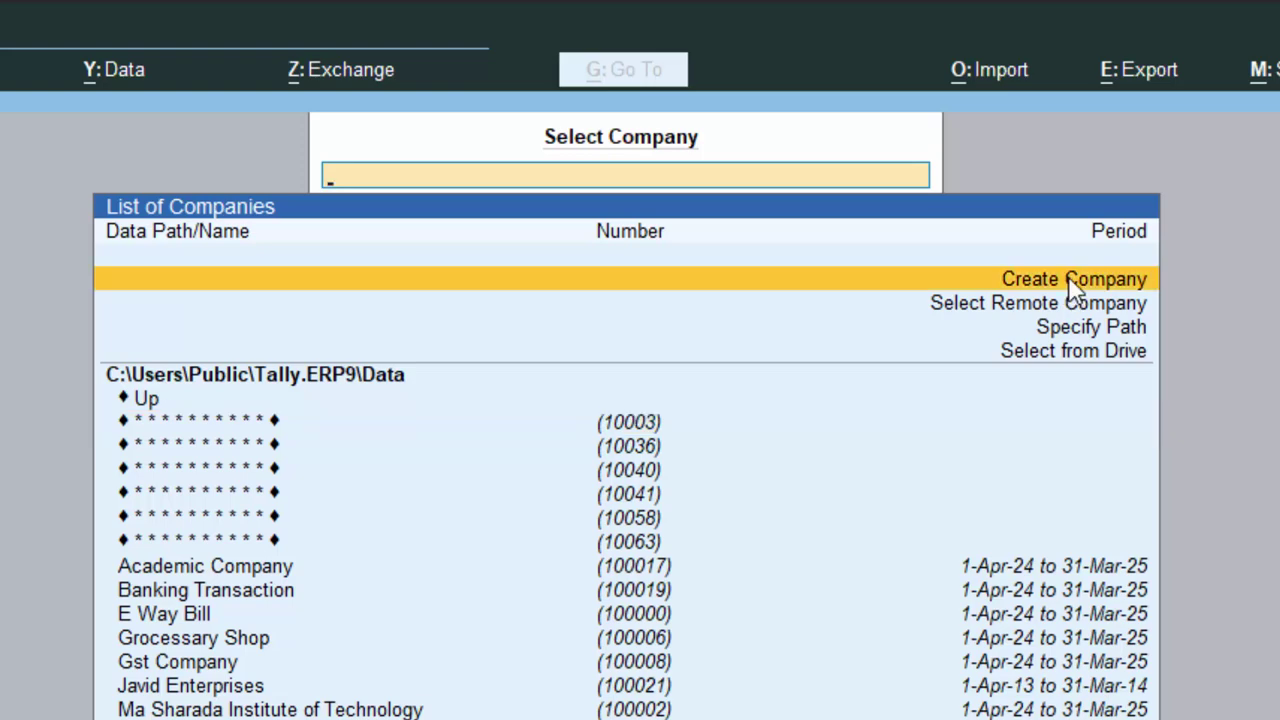
# Enter the company name Payroll and the address New Colony Deoria.
pyautogui.click(1073, 284)
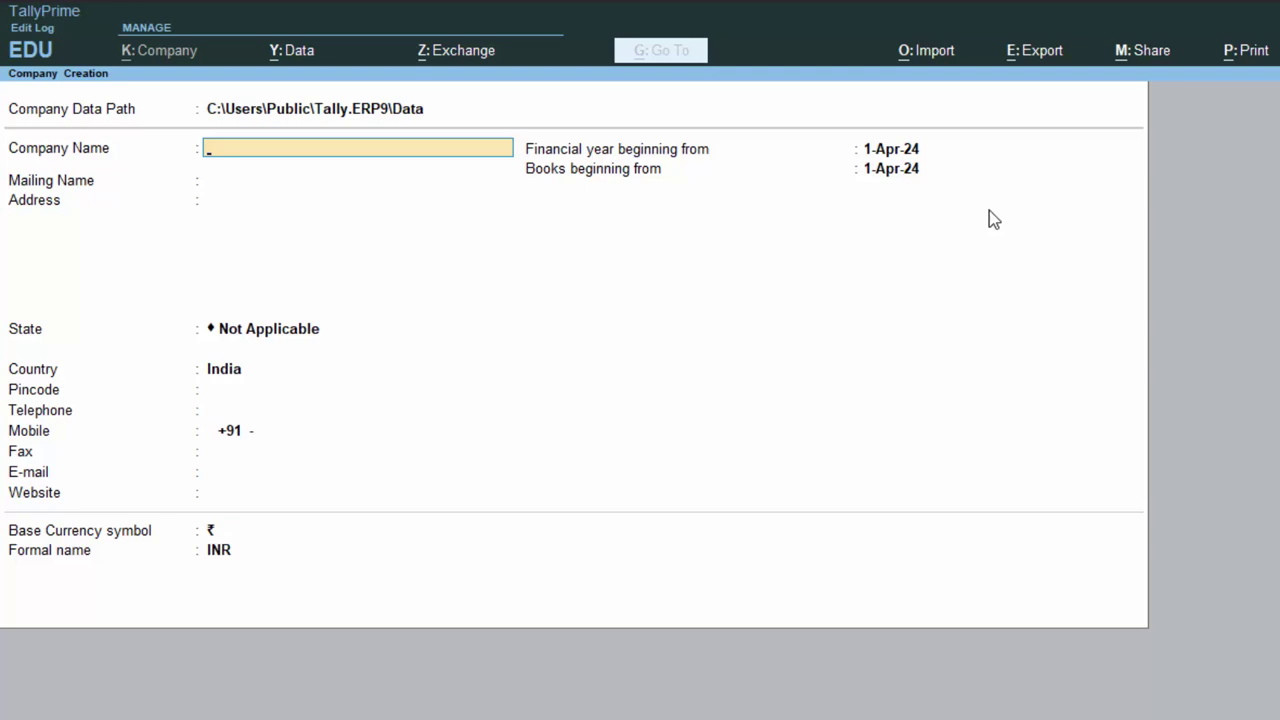
pyautogui.write('Pay')
pyautogui.write('roll')
pyautogui.press('Return')
pyautogui.press('Return')
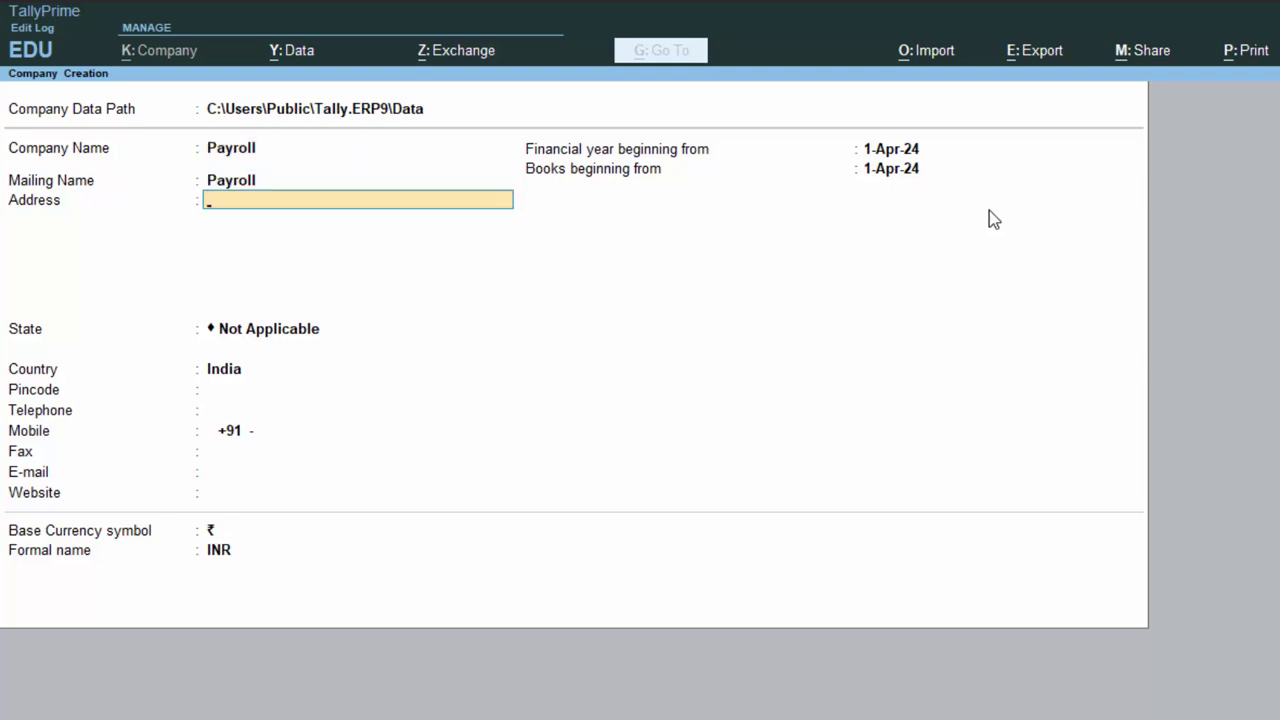
pyautogui.write('New')
pyautogui.write(' Colon')
pyautogui.write('y Deo')
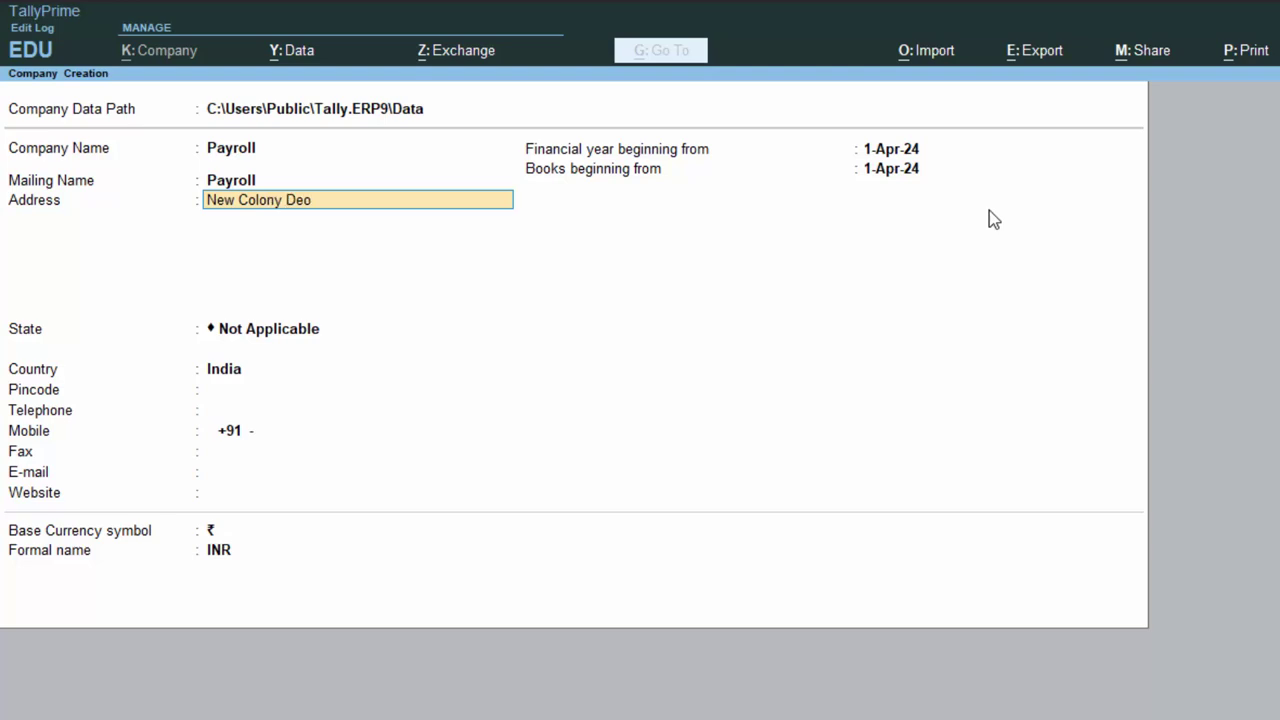
pyautogui.write('ria')
pyautogui.press('Return')
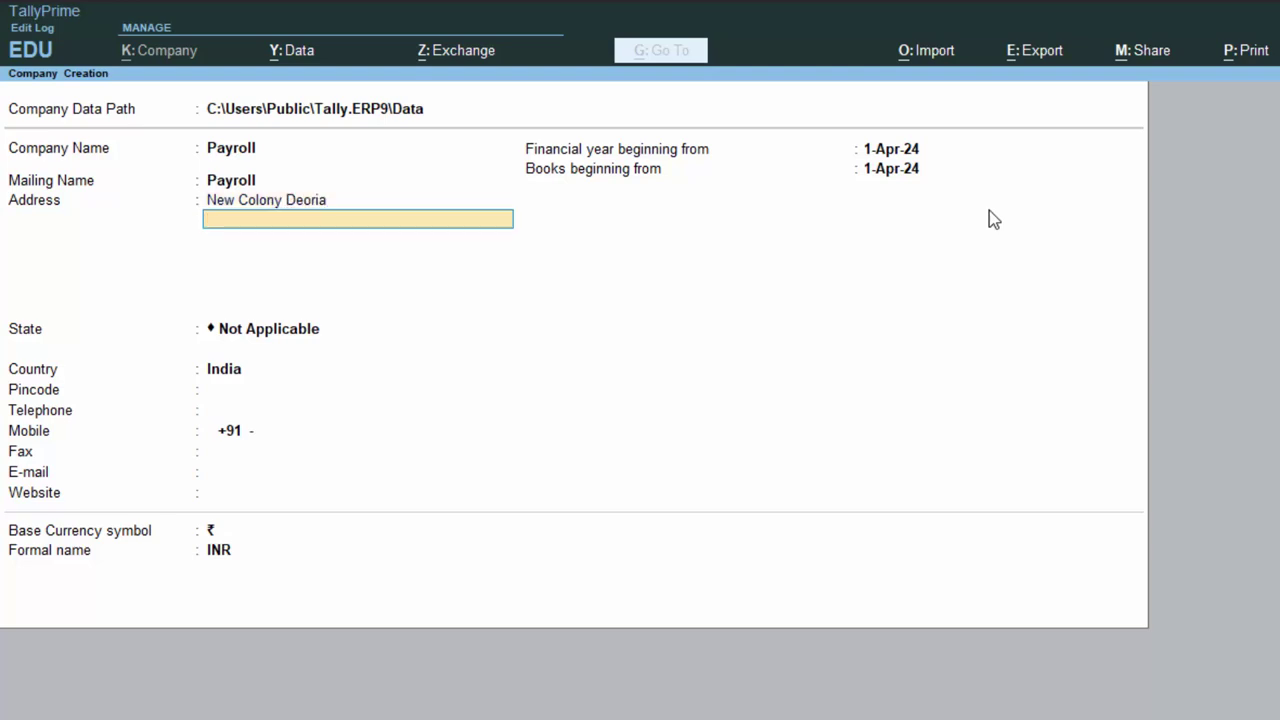
# Set the state to Uttar Pradesh, keep the 1-Apr-24 start, and save the company.
pyautogui.press('Return')
pyautogui.write('U')
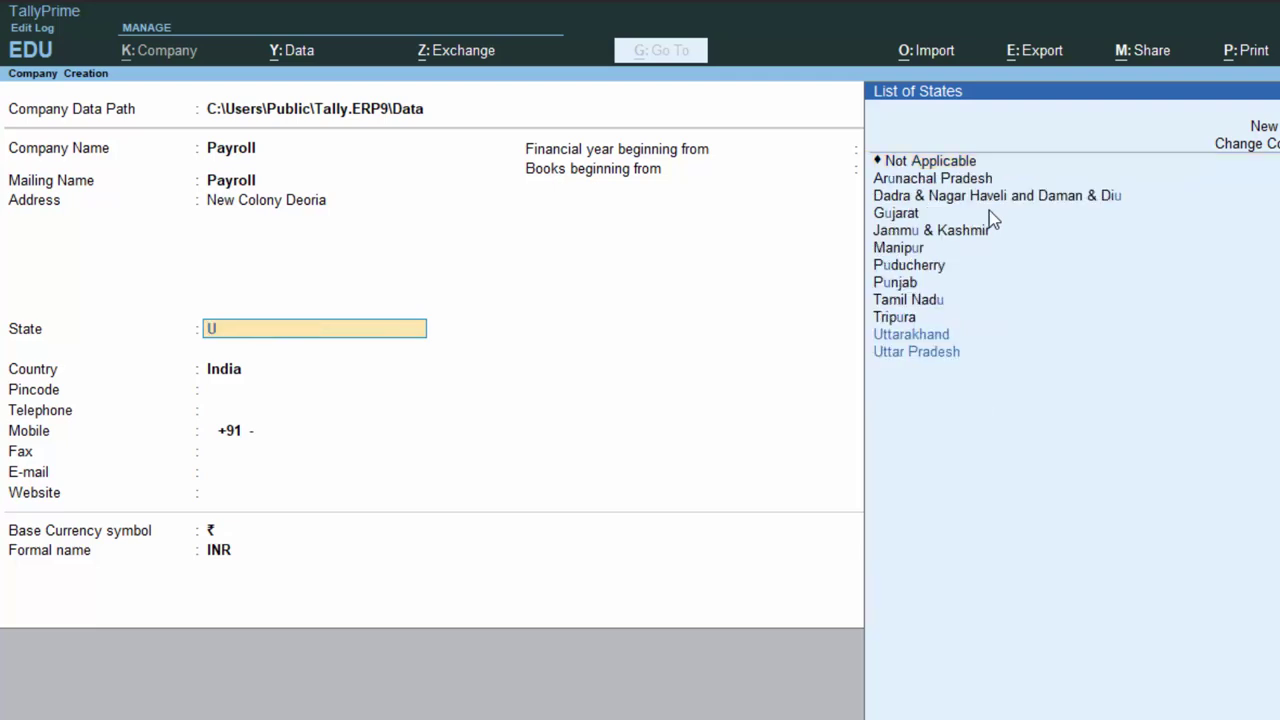
pyautogui.press('Down')
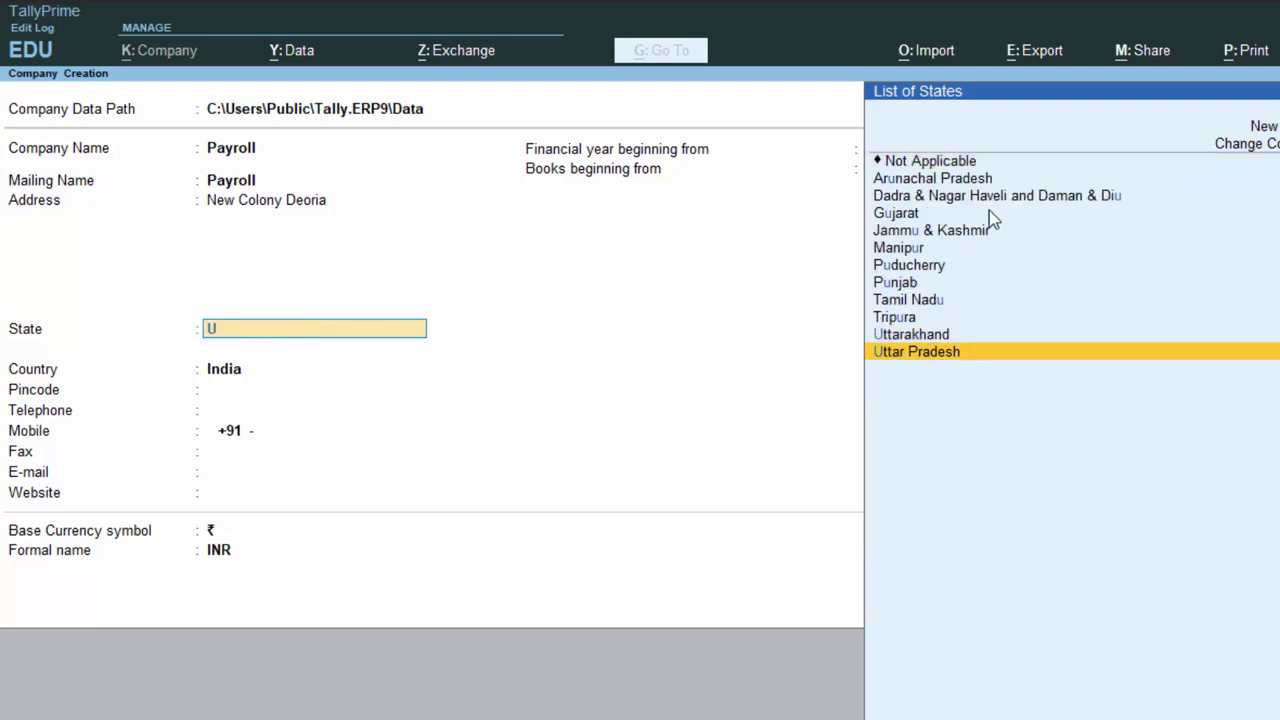
pyautogui.press('Return')
pyautogui.press('Return')
pyautogui.press('Return')
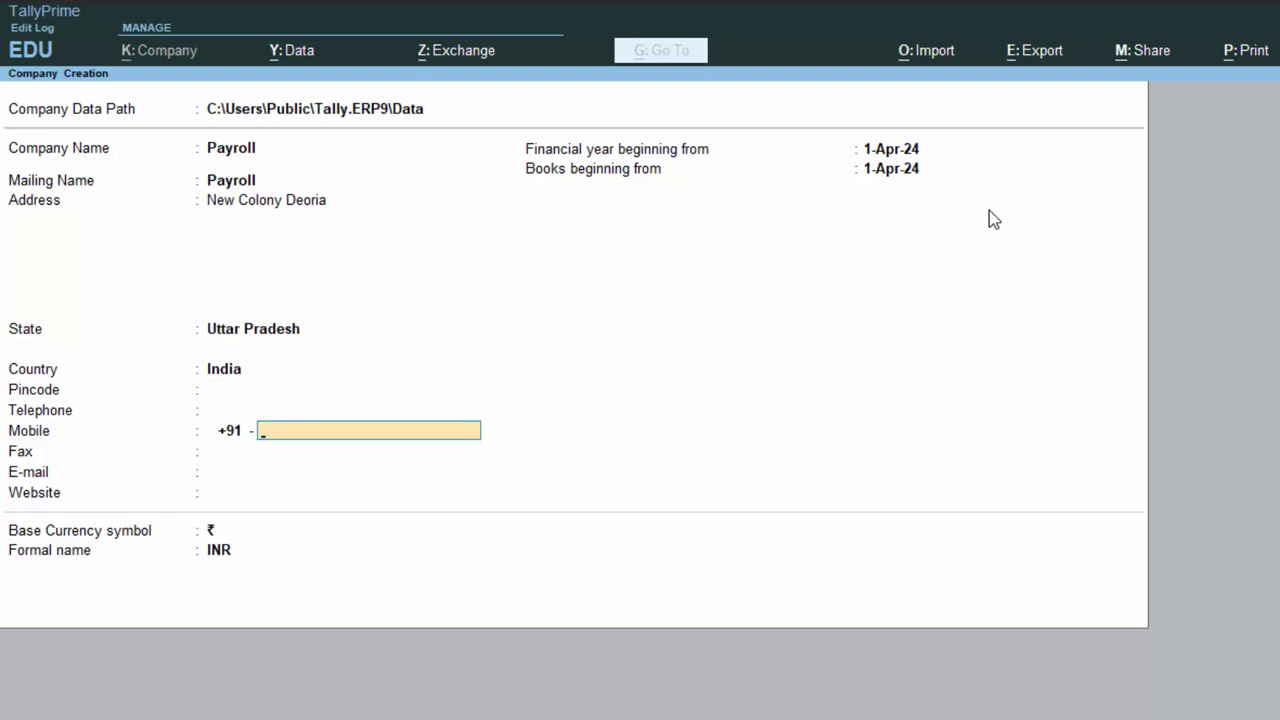
pyautogui.press('Return')
pyautogui.press('Return')
pyautogui.press('Return')
pyautogui.press('Return')
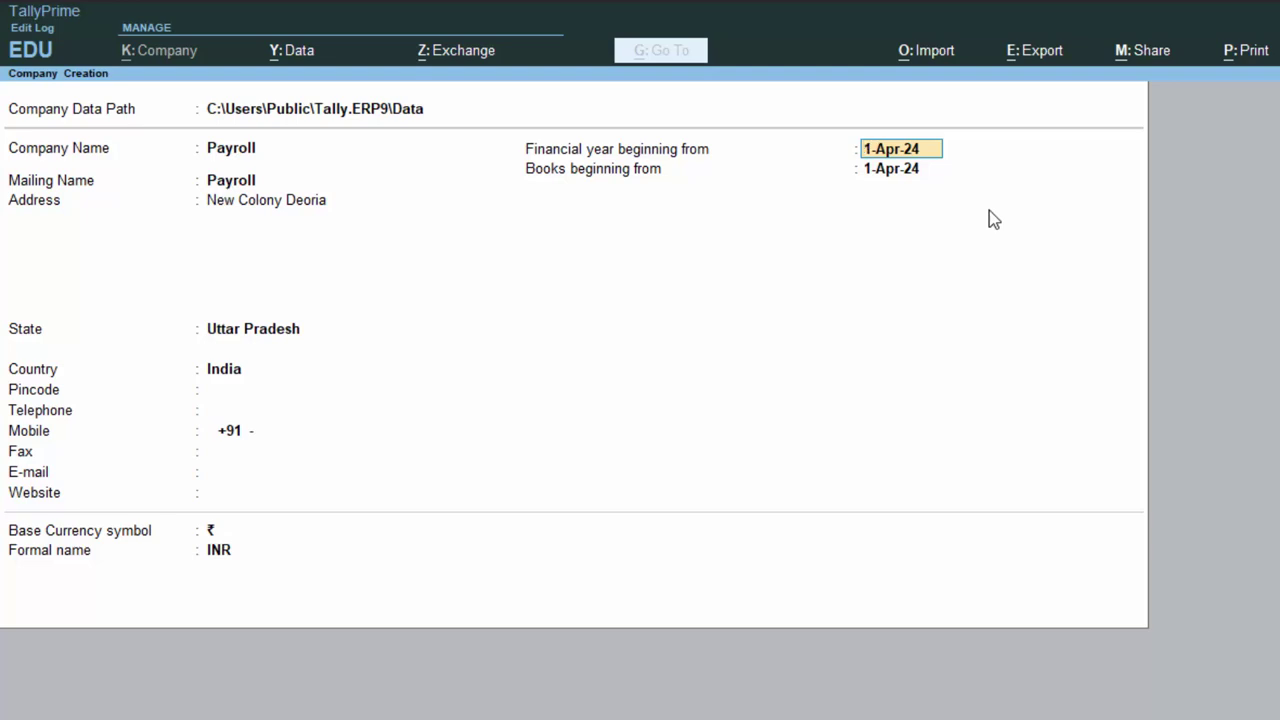
pyautogui.press('Return')
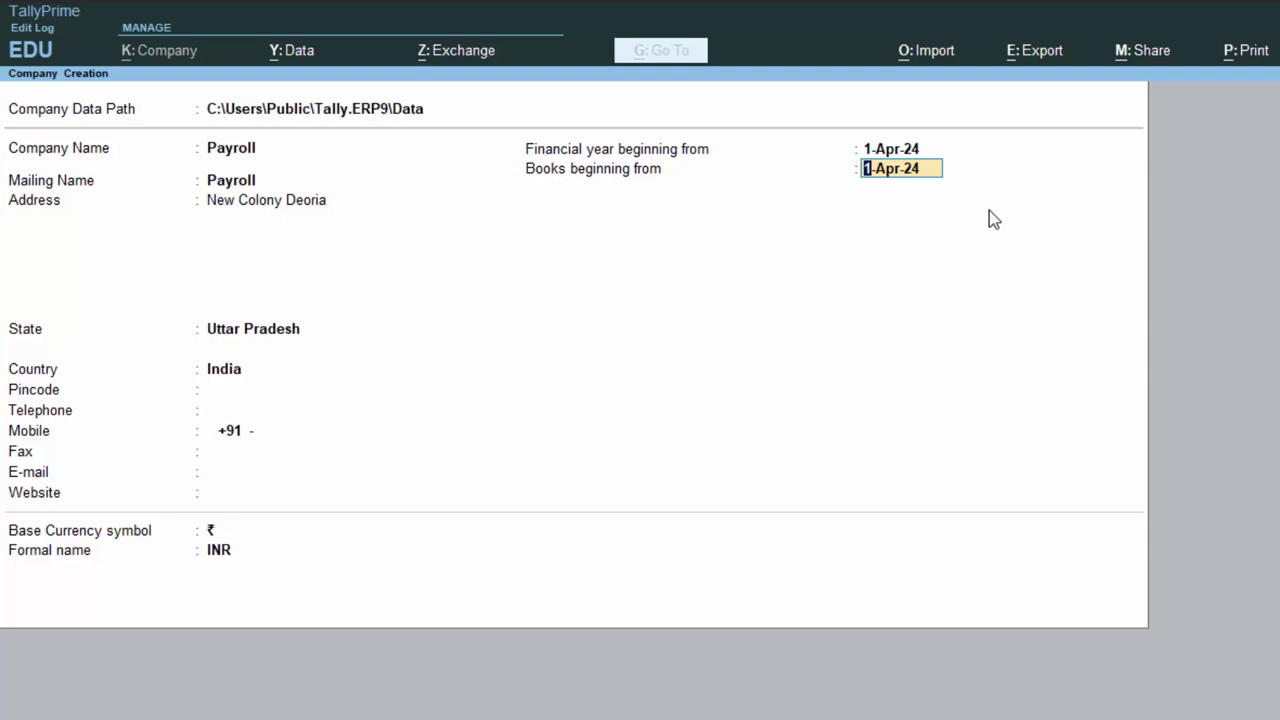
pyautogui.press('Return')
pyautogui.press('Return')
pyautogui.press('Return')
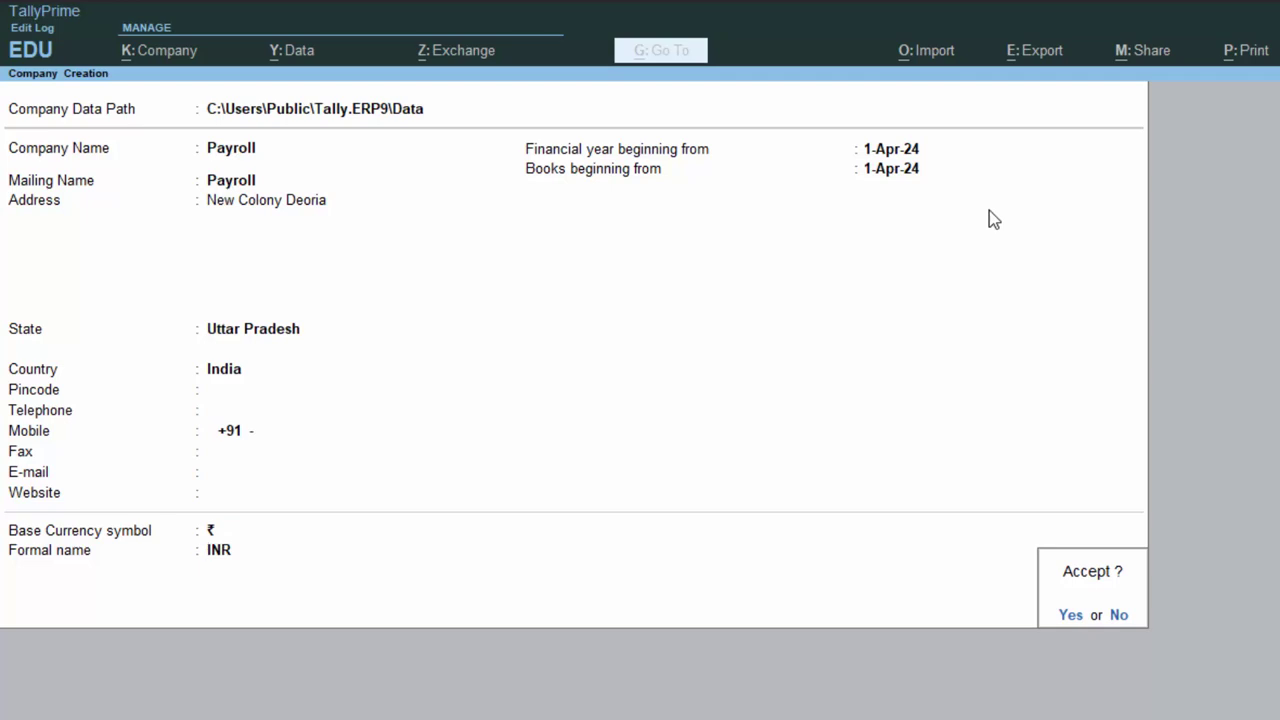
pyautogui.press('Return')
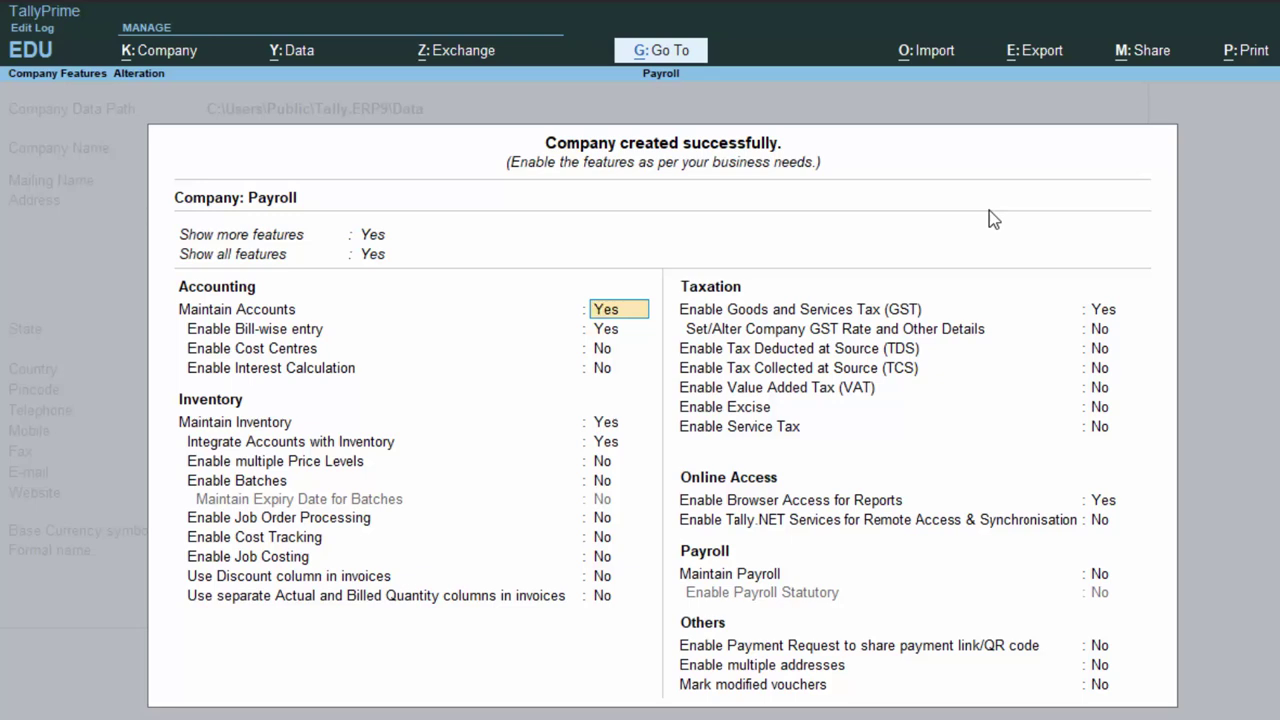
# Set Maintain Payroll and Enable Payroll Statutory to Yes.
pyautogui.click(1099, 578)
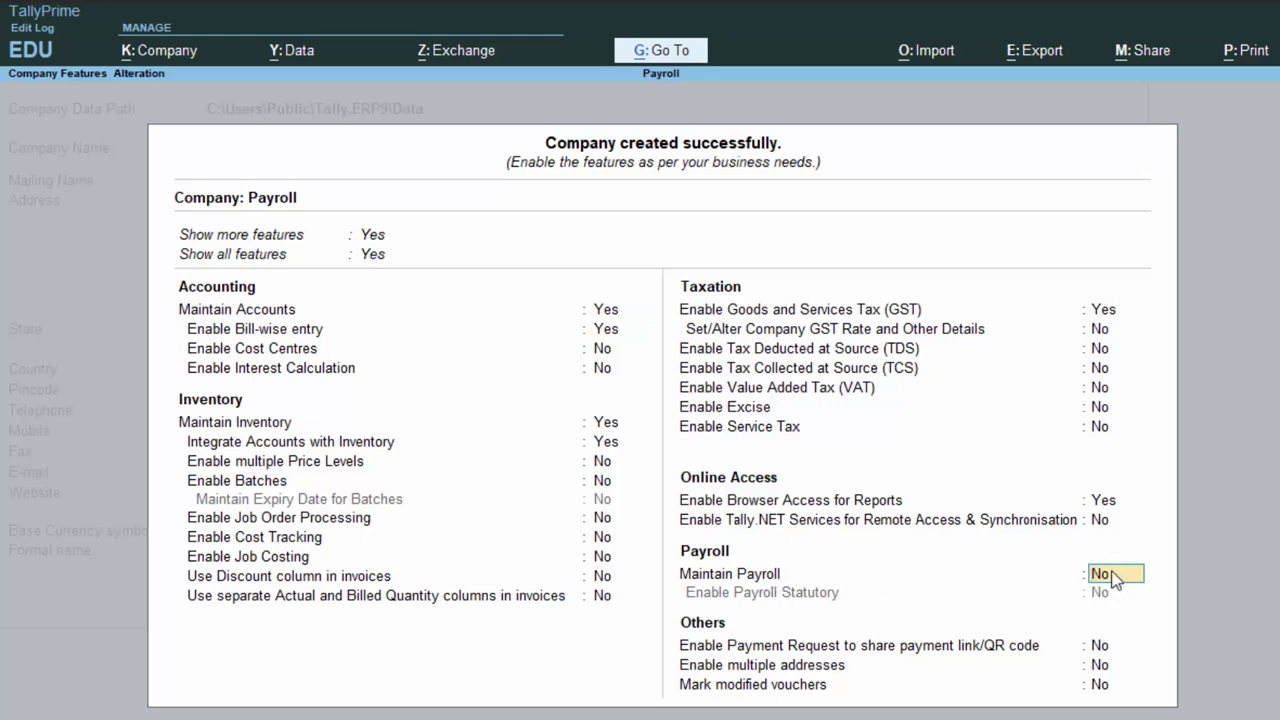
pyautogui.press('y')
pyautogui.click(1101, 593)
pyautogui.press('y')
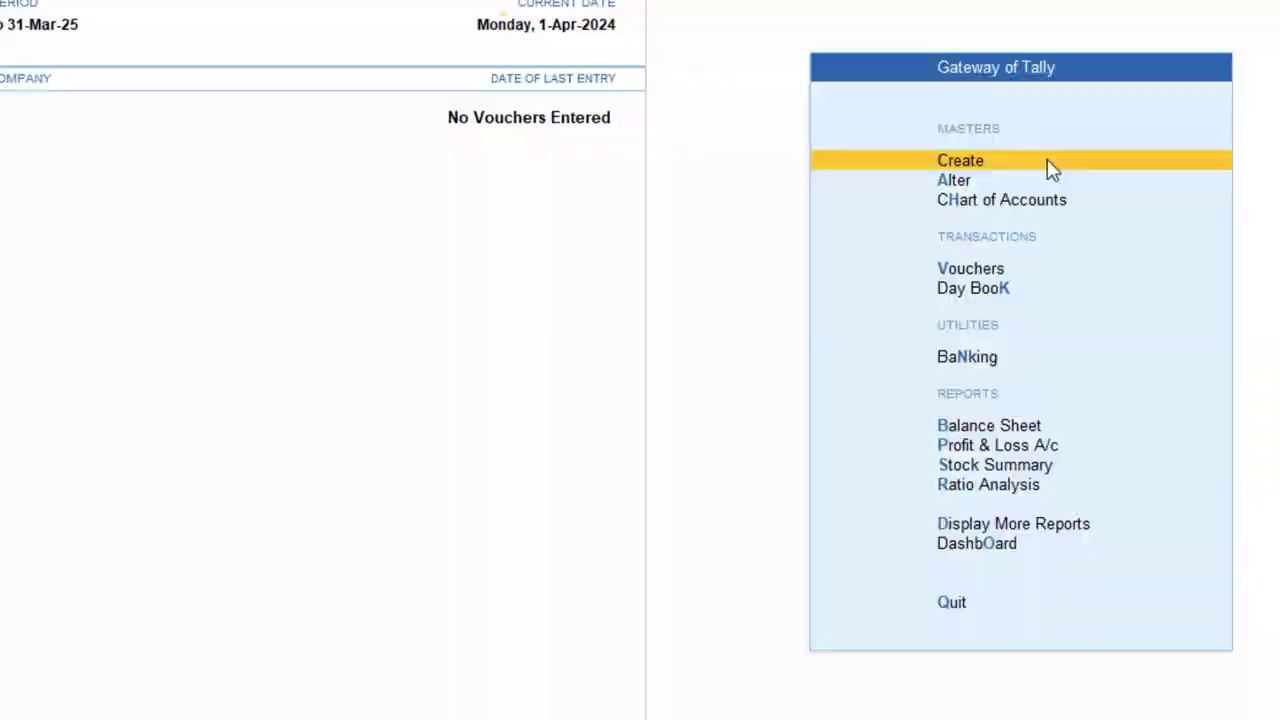
# Choose Employee Group from the Payroll Masters in the Create list.
pyautogui.click(962, 250)
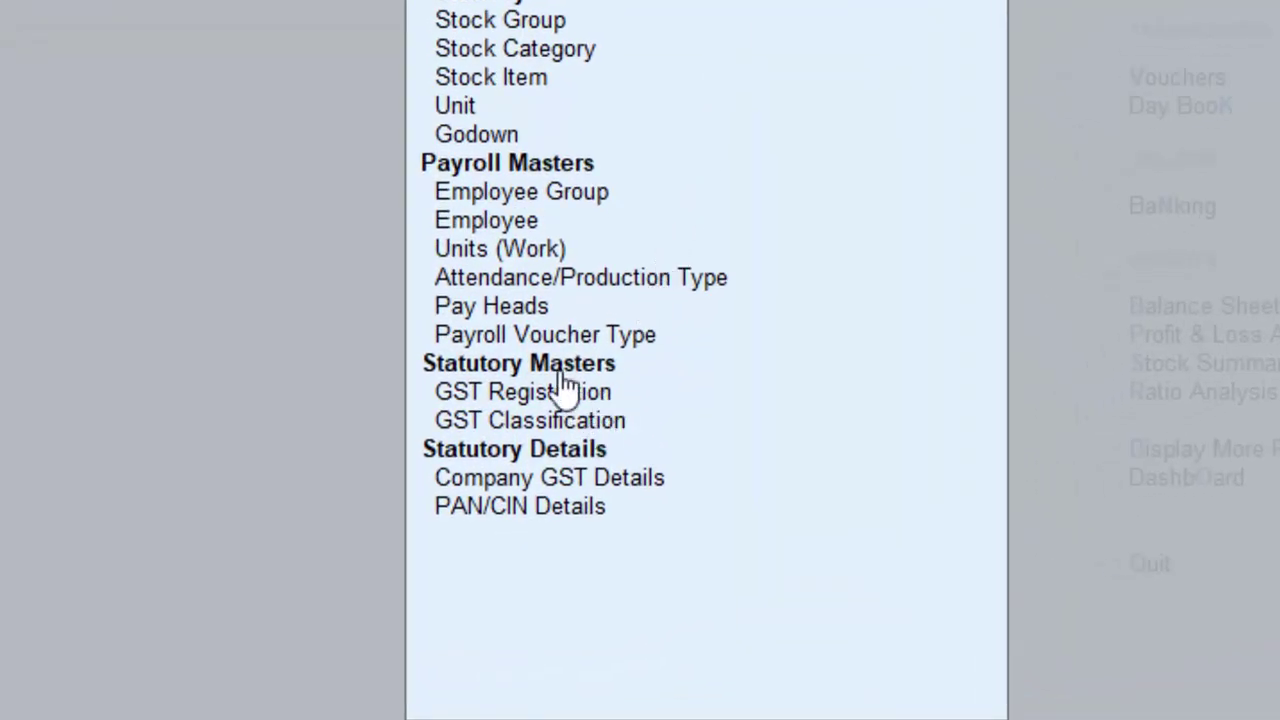
pyautogui.click(535, 193)
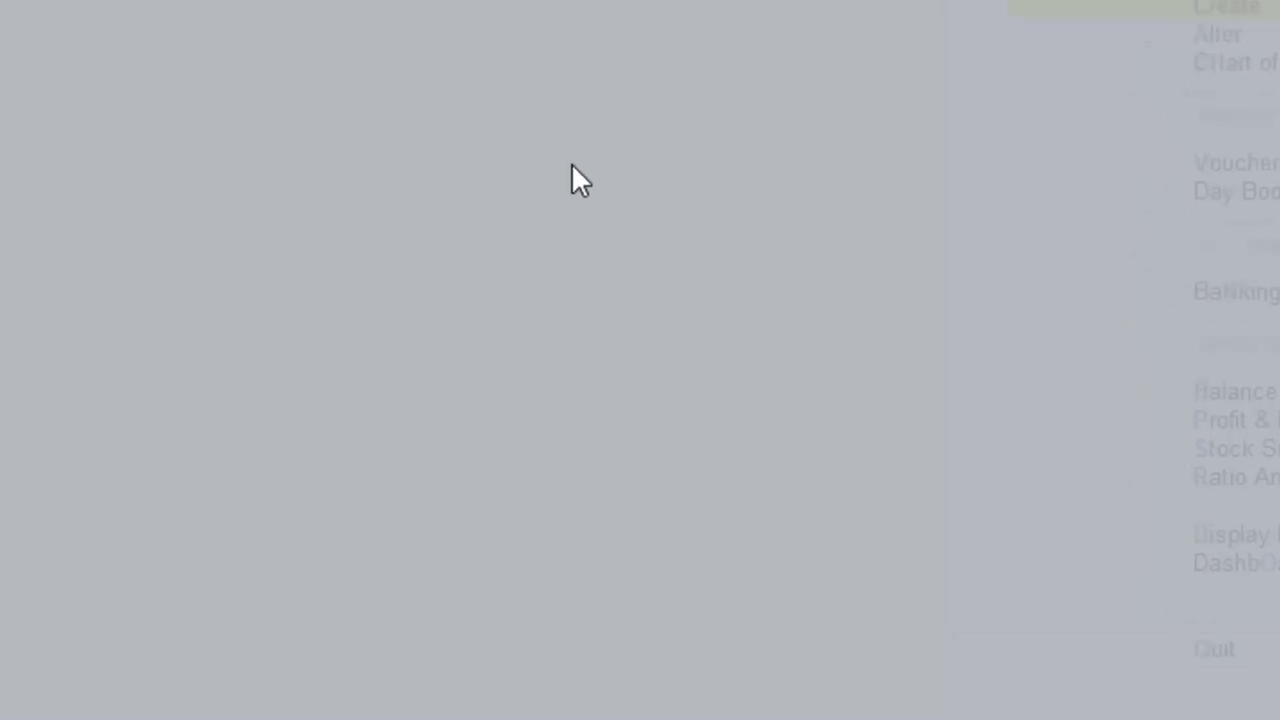
# Create the Management employee group under Primary.
pyautogui.write('Man')
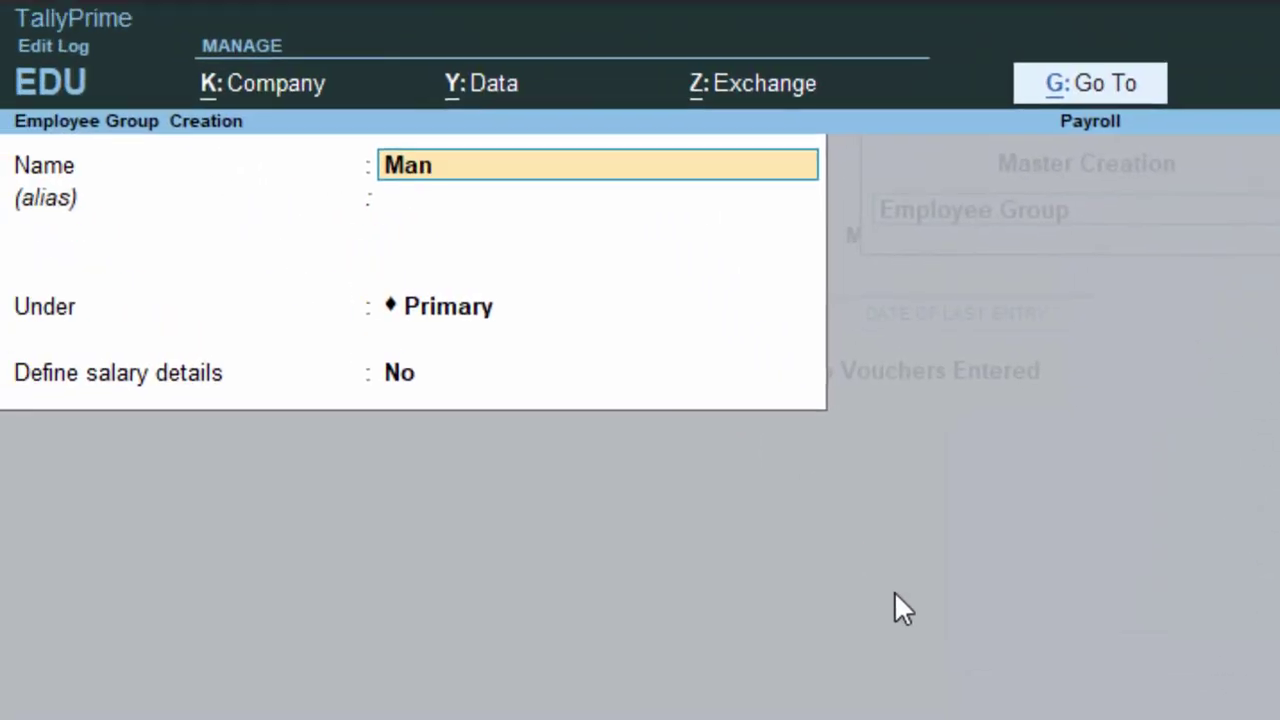
pyautogui.write('agem')
pyautogui.write('ent')
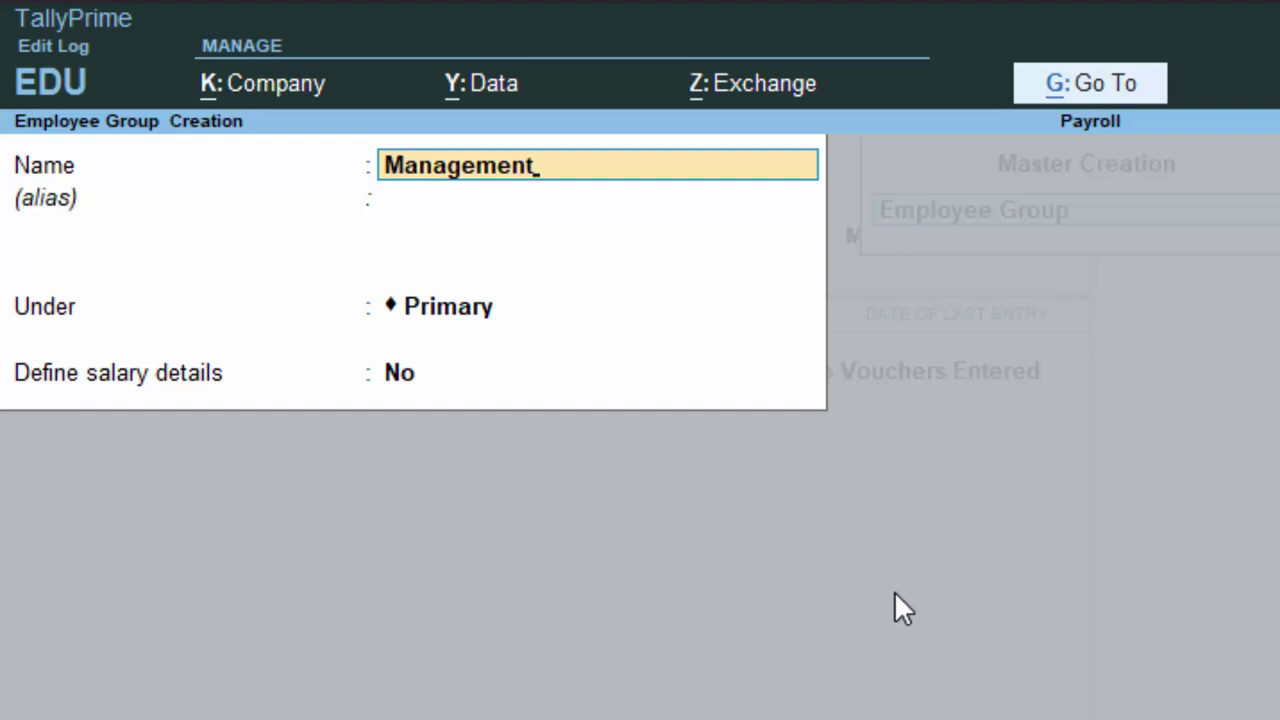
pyautogui.write('\\')
pyautogui.press('BackSpace')
pyautogui.press('Return')
pyautogui.press('Return')
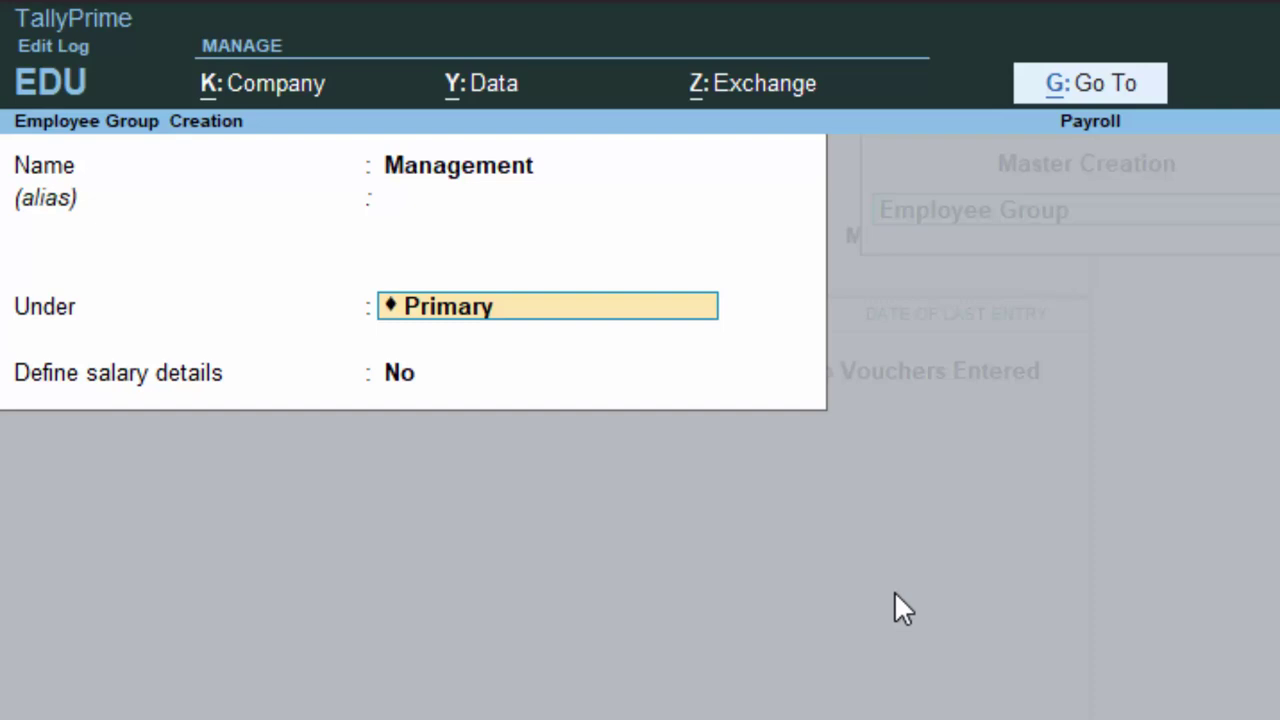
pyautogui.press('Return')
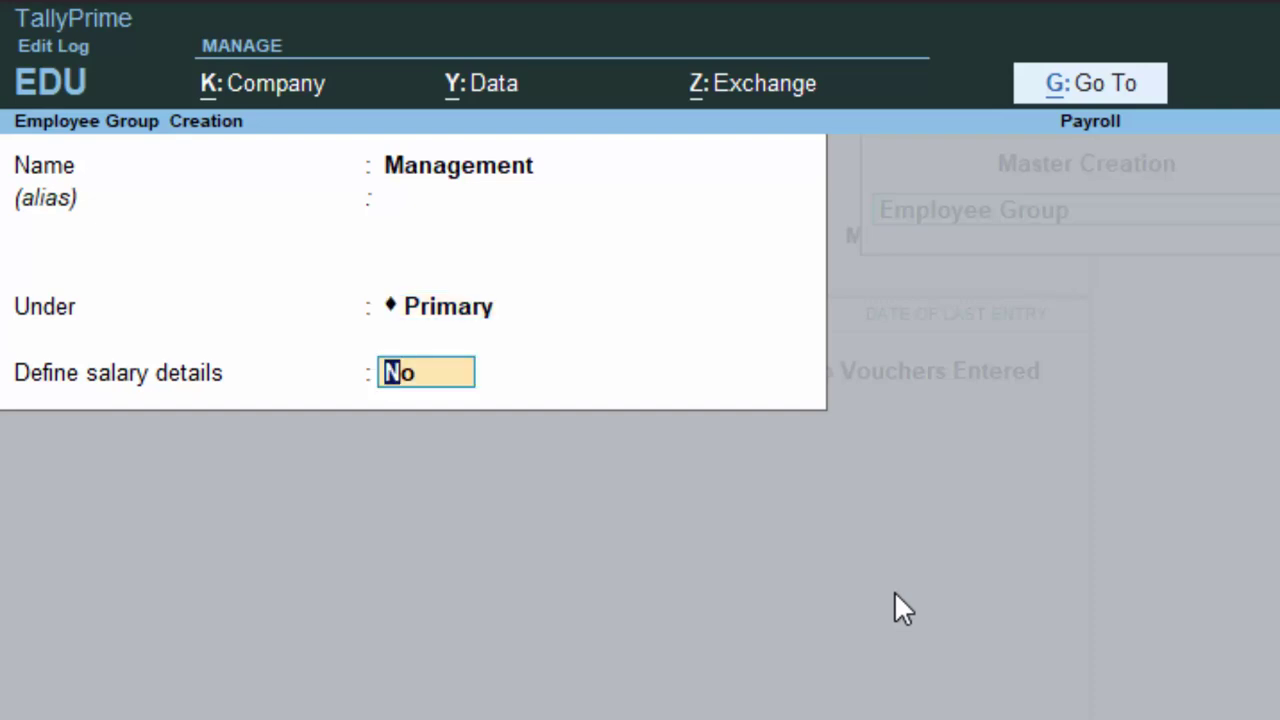
pyautogui.press('Return')
# Save Management and create the Sales employee group under Management.
pyautogui.press('Return')
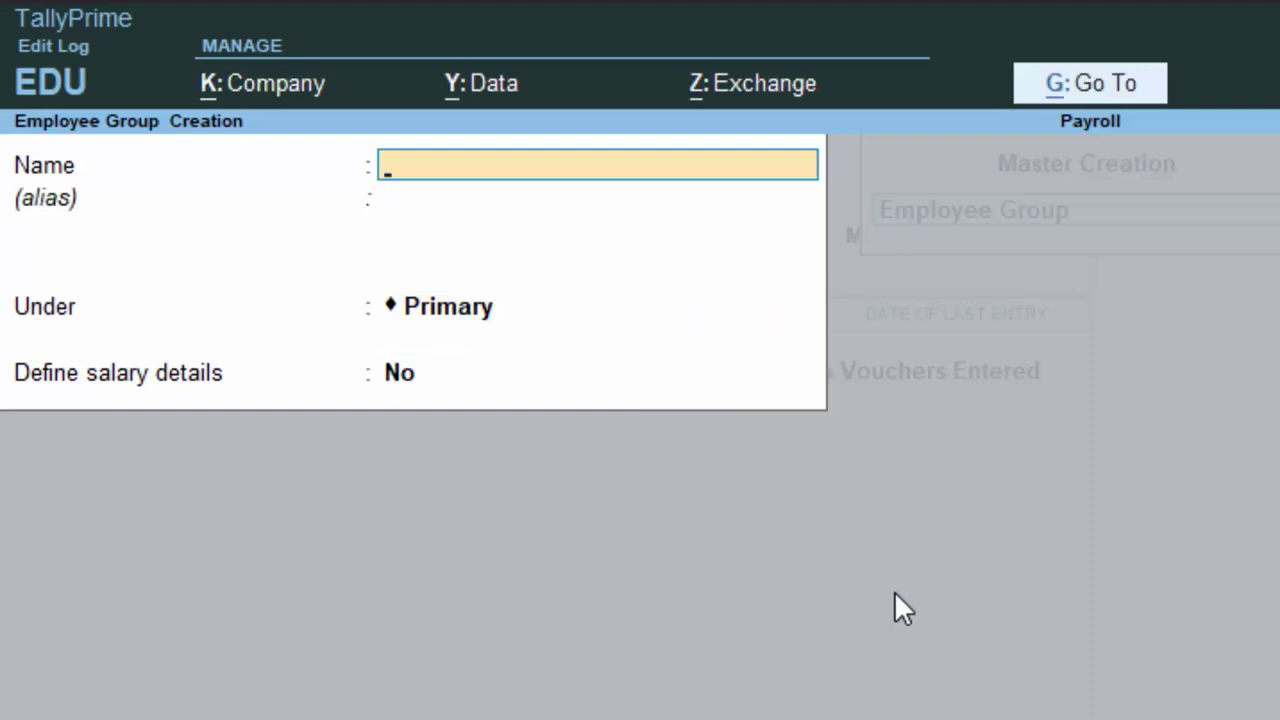
pyautogui.write('Sa')
pyautogui.write('les')
pyautogui.press('Return')
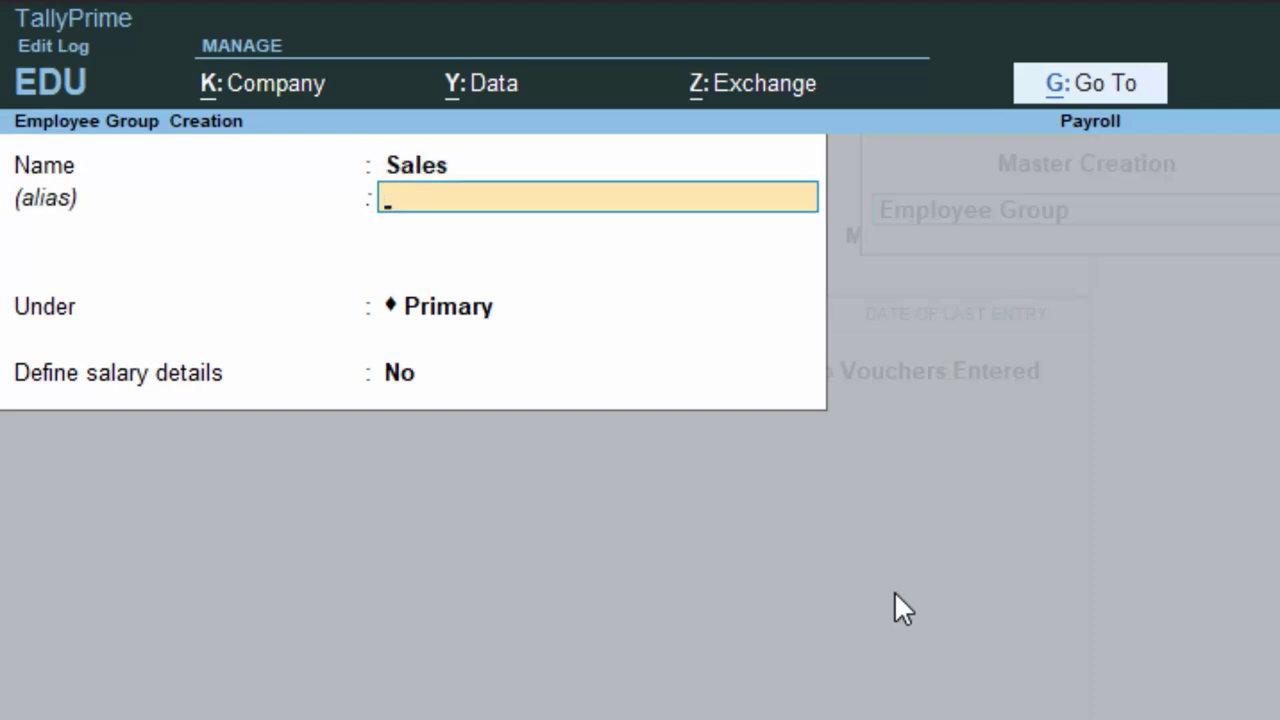
pyautogui.press('Return')
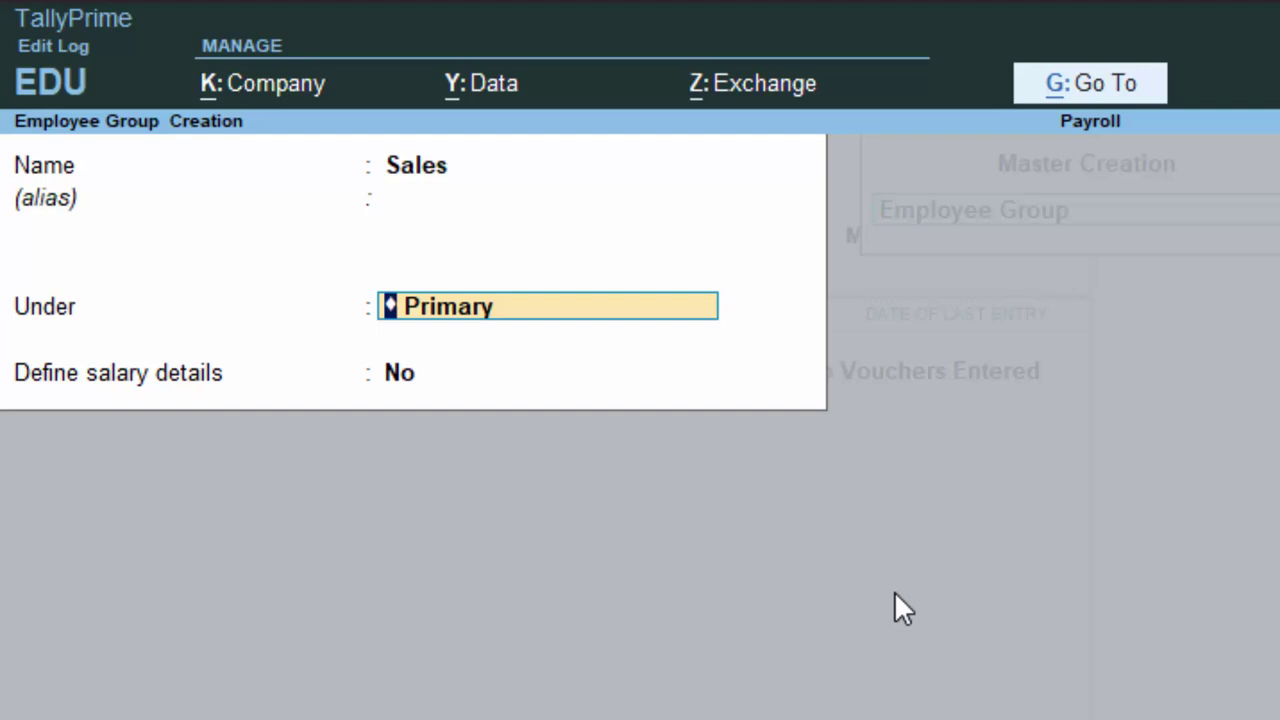
pyautogui.write('M')
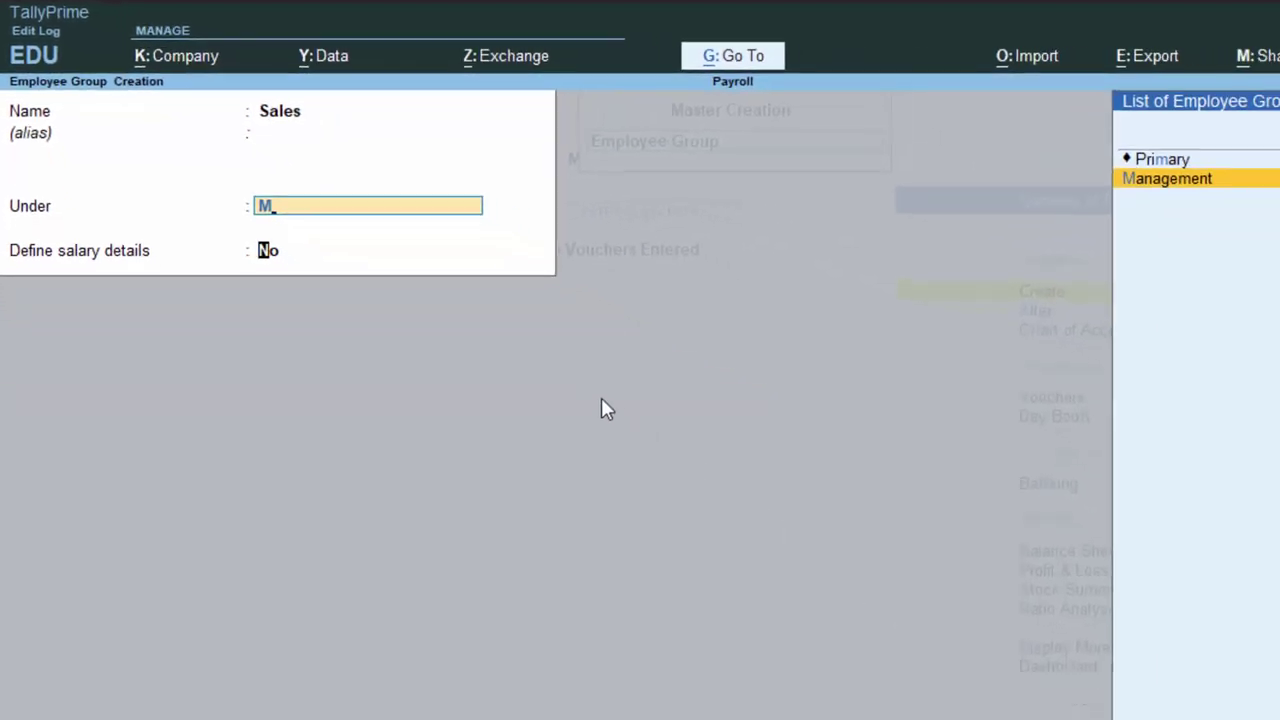
pyautogui.press('Return')
pyautogui.press('Return')
pyautogui.press('Return')
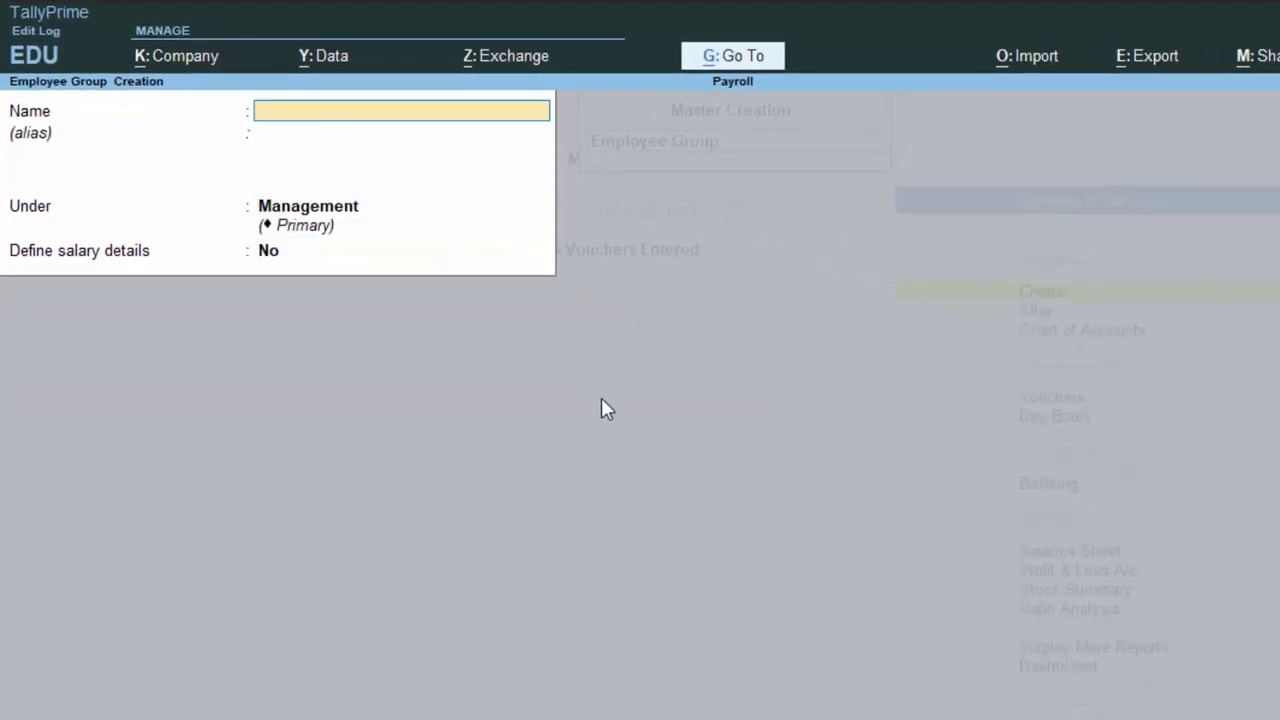
# Quit the group form and start a new Employee master.
pyautogui.press('Escape')
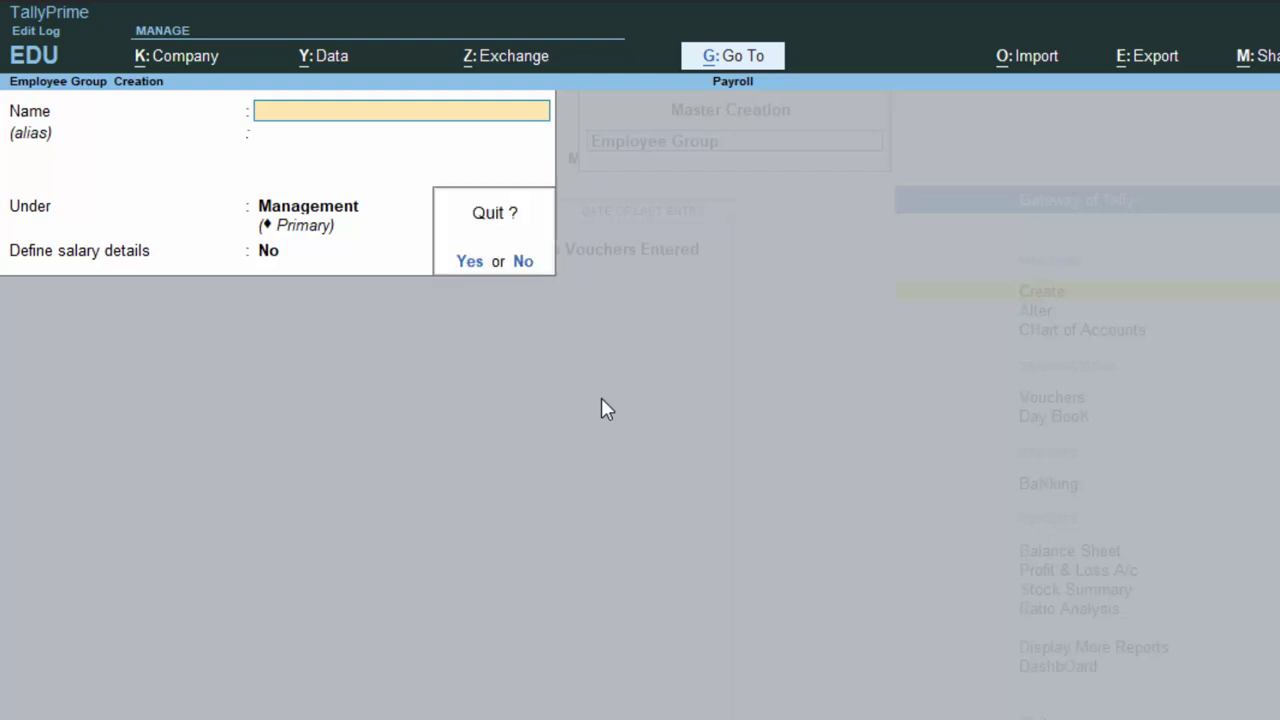
pyautogui.press('Return')
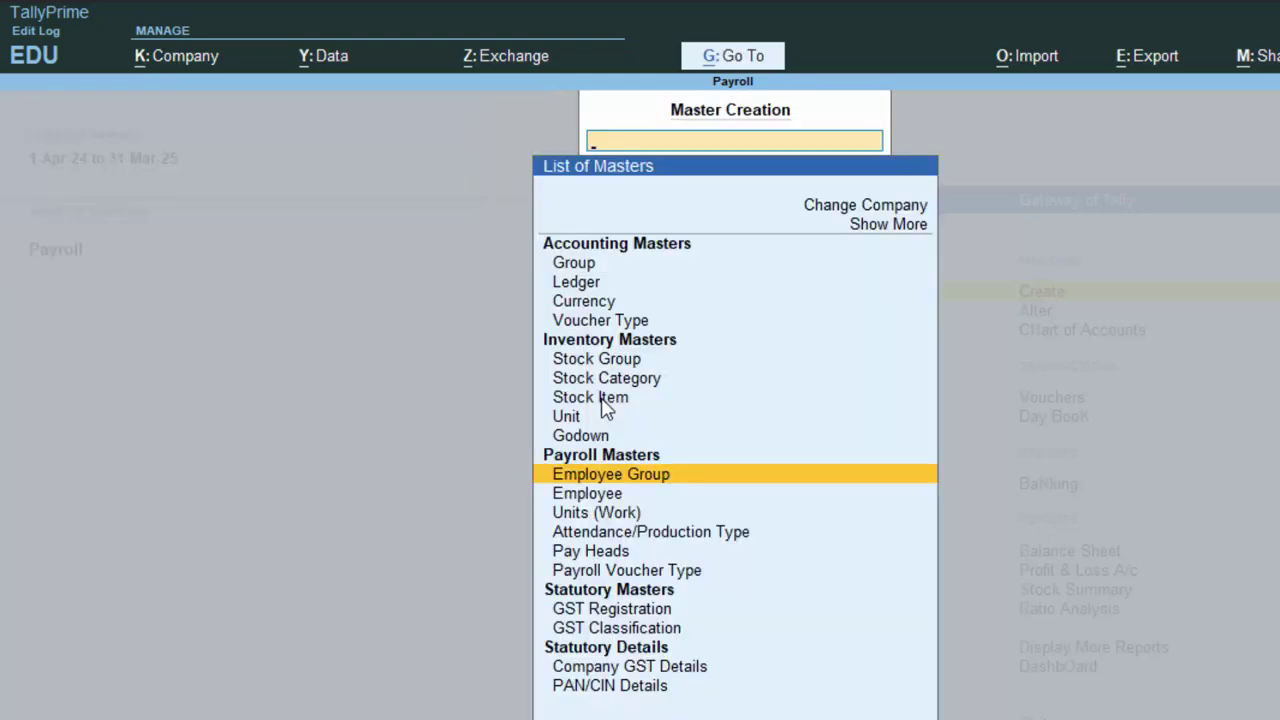
pyautogui.press('Down')
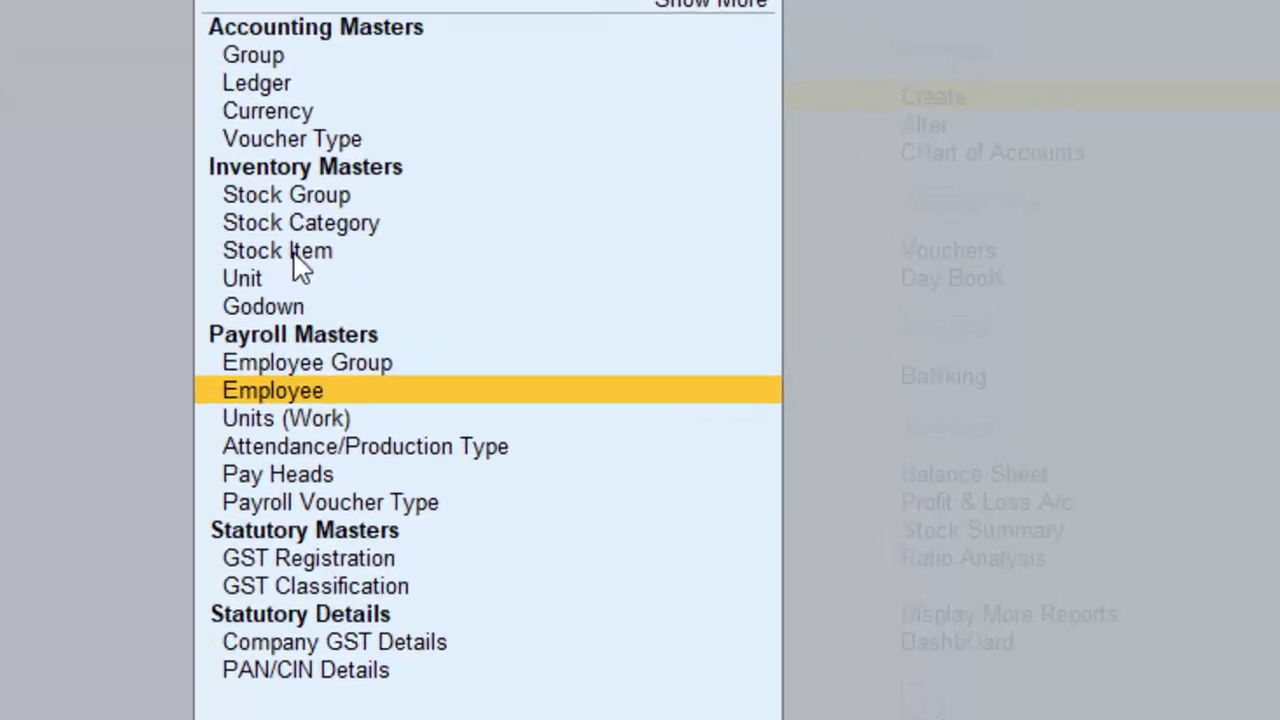
pyautogui.press('Return')
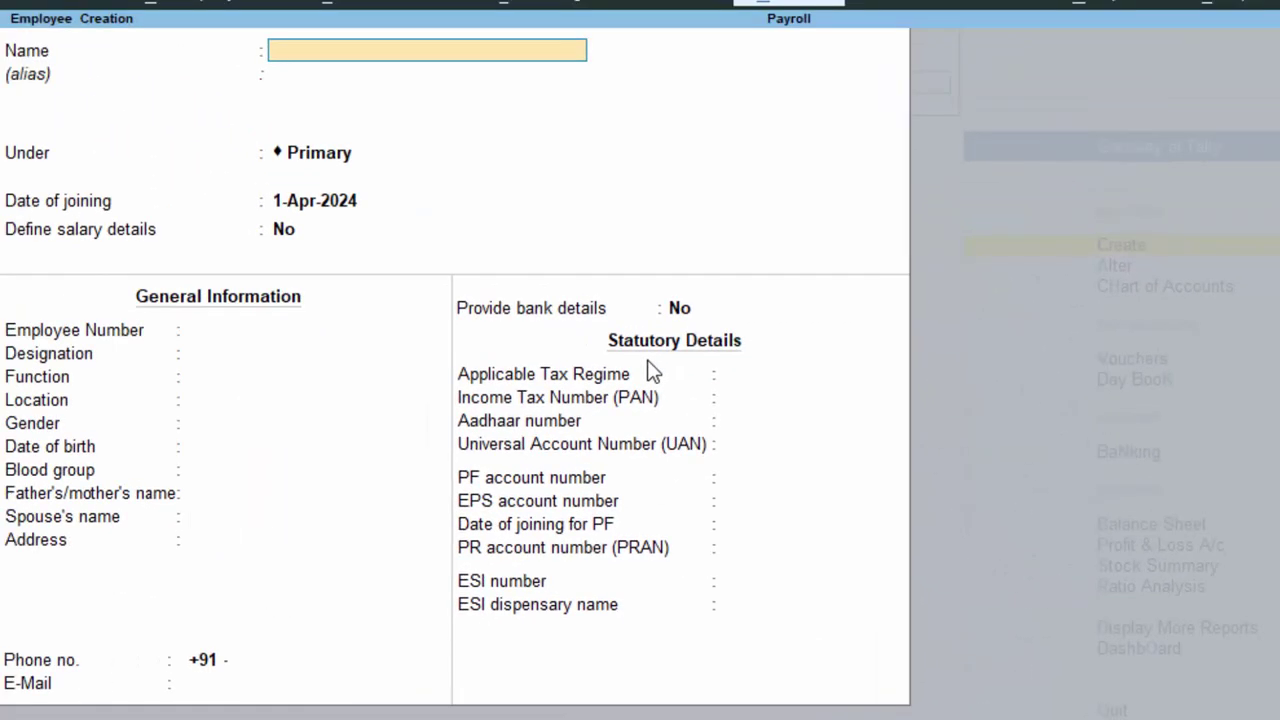
# Name the employee Aman and assign him to the Management group.
pyautogui.write('Am')
pyautogui.write('an')
pyautogui.press('Return')
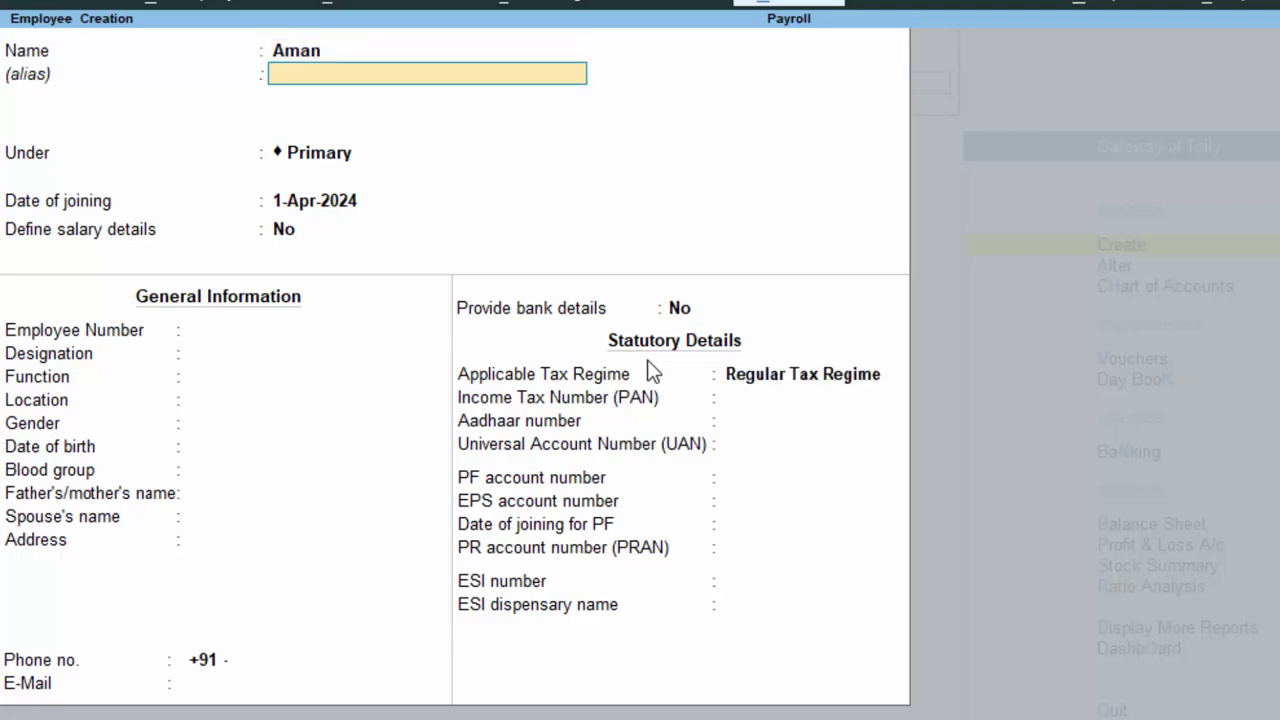
pyautogui.press('Return')
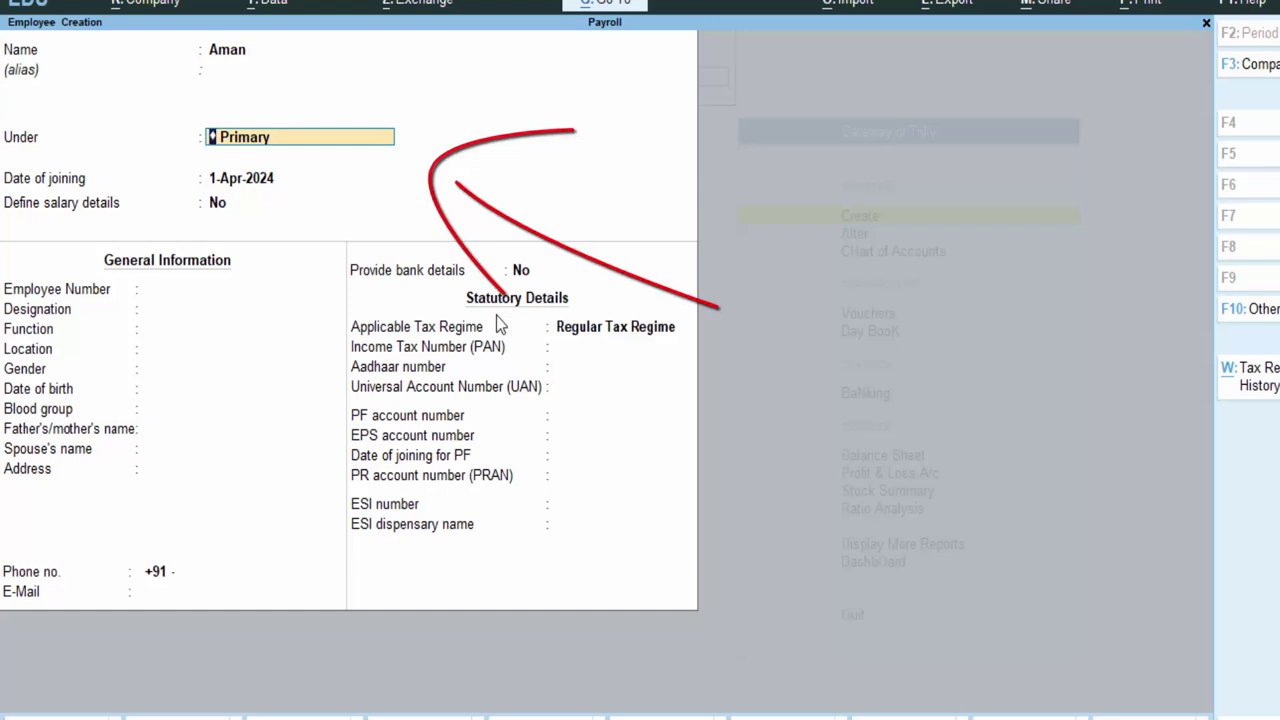
pyautogui.press('BackSpace')
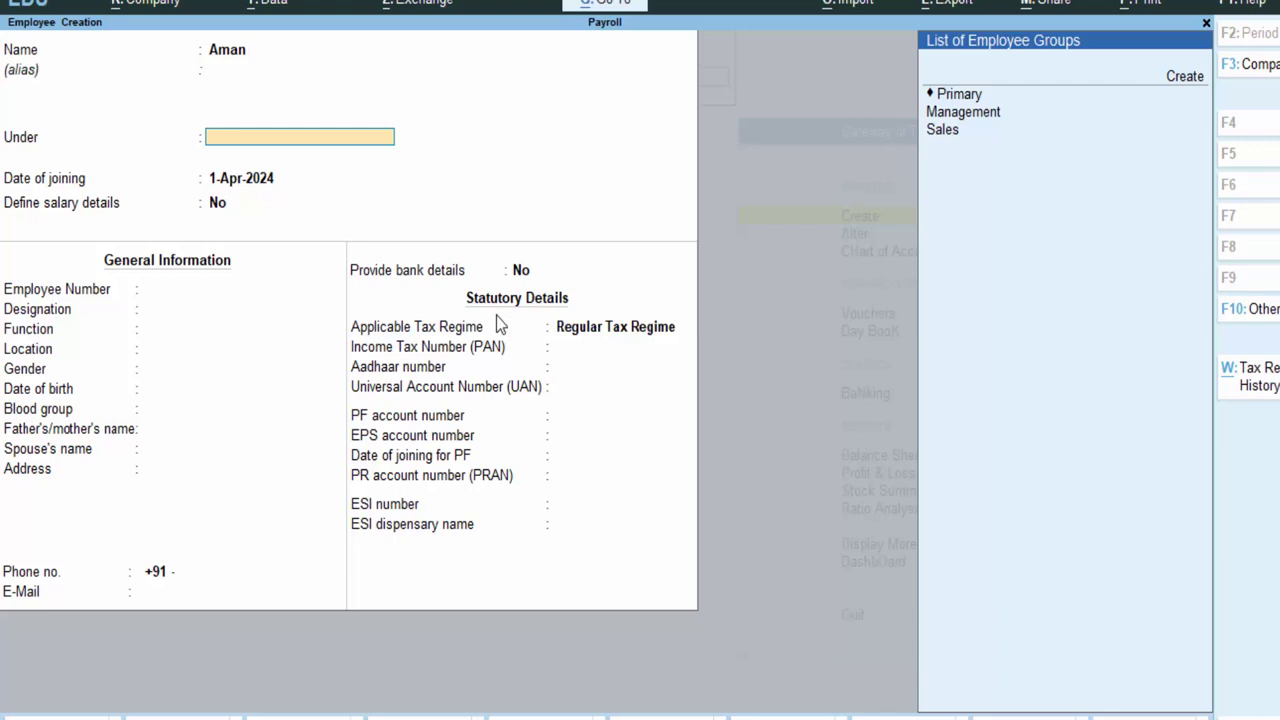
pyautogui.click(977, 116)
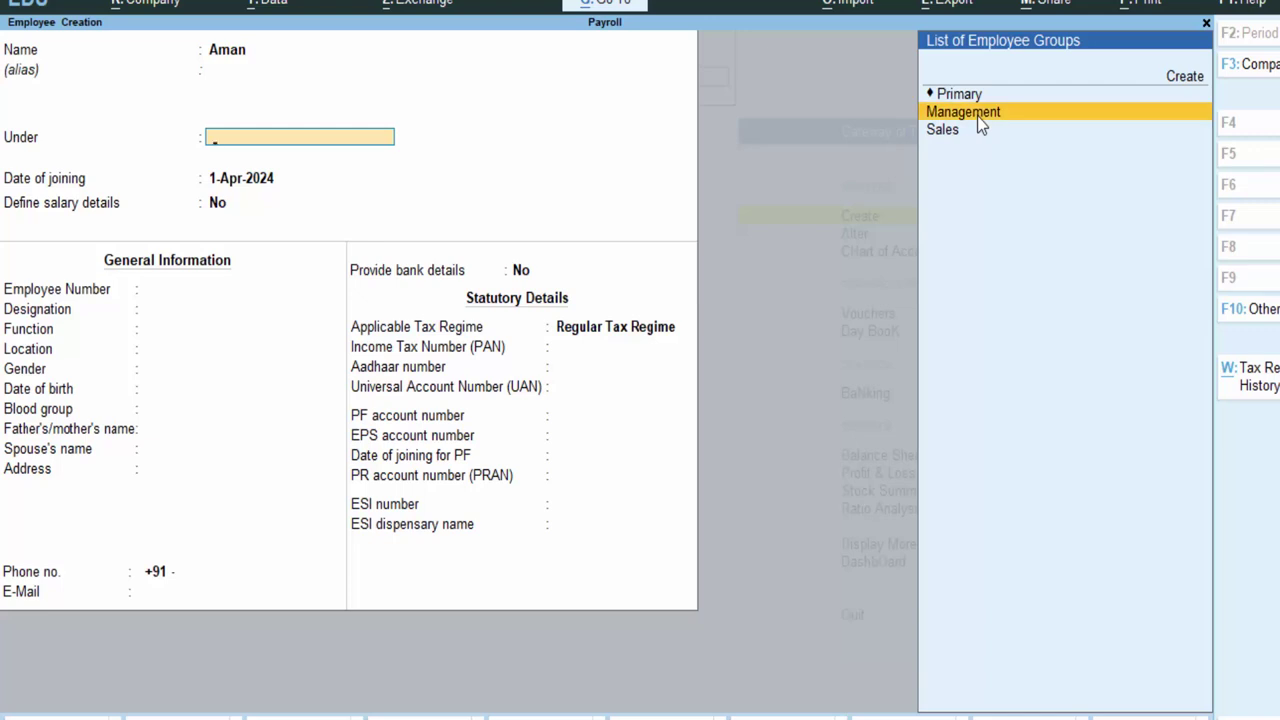
pyautogui.press('Return')
pyautogui.press('Return')
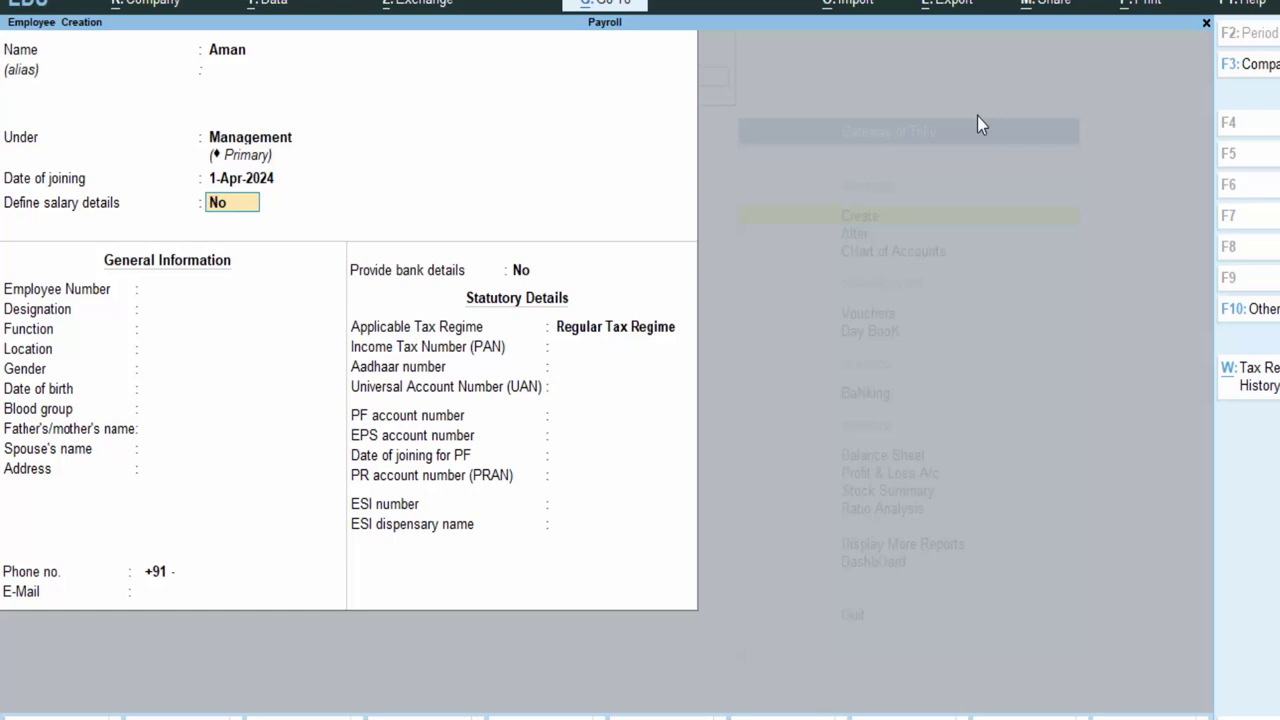
# Turn on salary details for Aman and create a new pay head.
pyautogui.write('y')
pyautogui.press('Return')
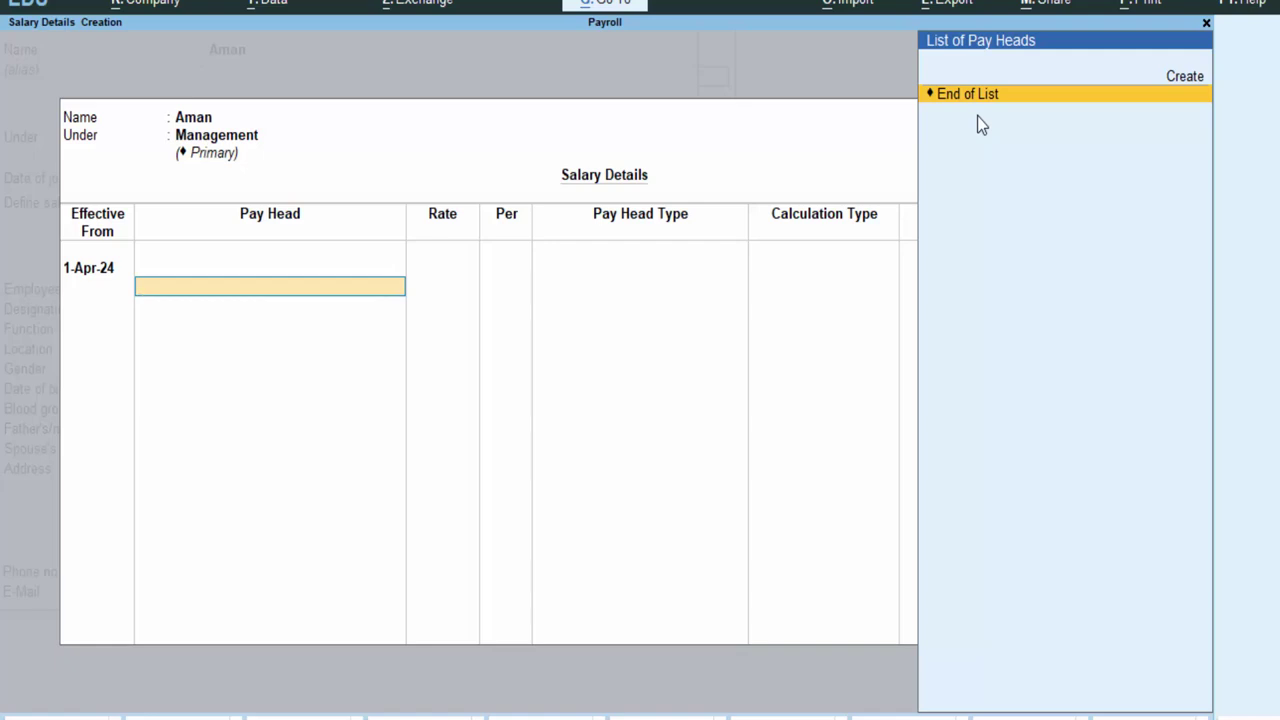
pyautogui.press('Up')
pyautogui.press('Return')
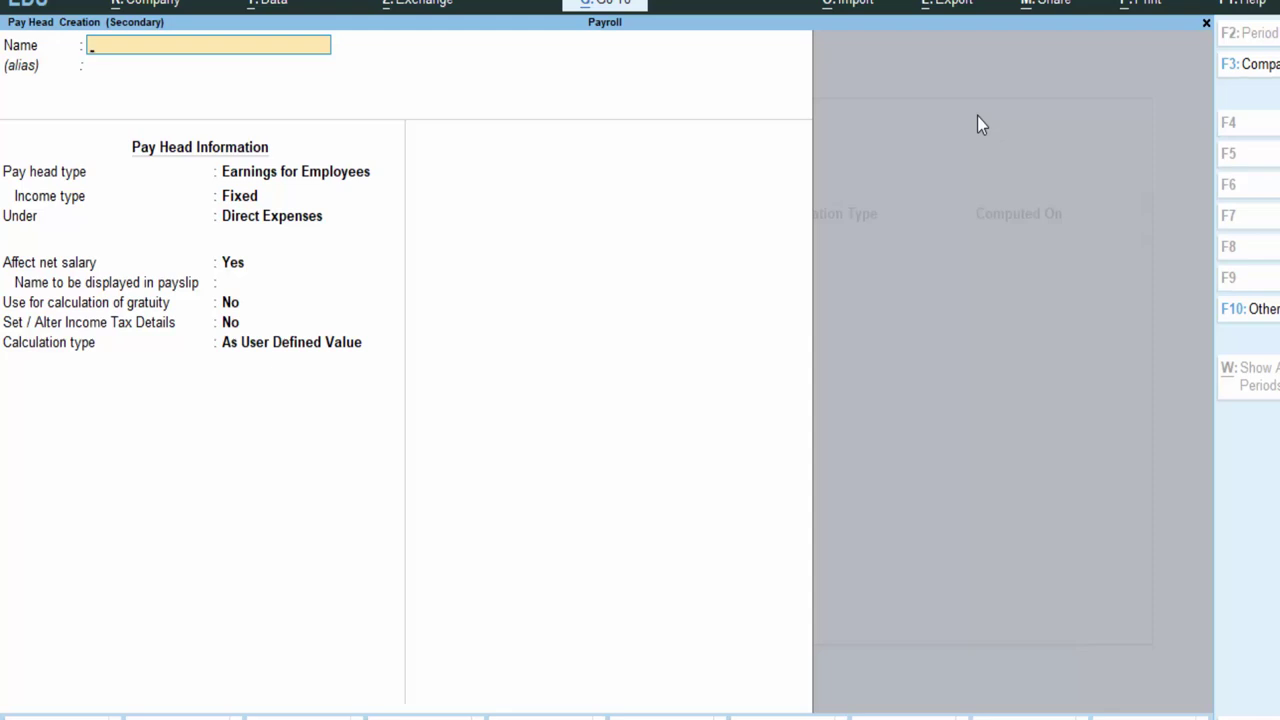
# Name the pay head Basic Salary as a Fixed Earnings for Employees item.
pyautogui.write('Basi')
pyautogui.write('c Sal')
pyautogui.write('ary')
pyautogui.press('Return')
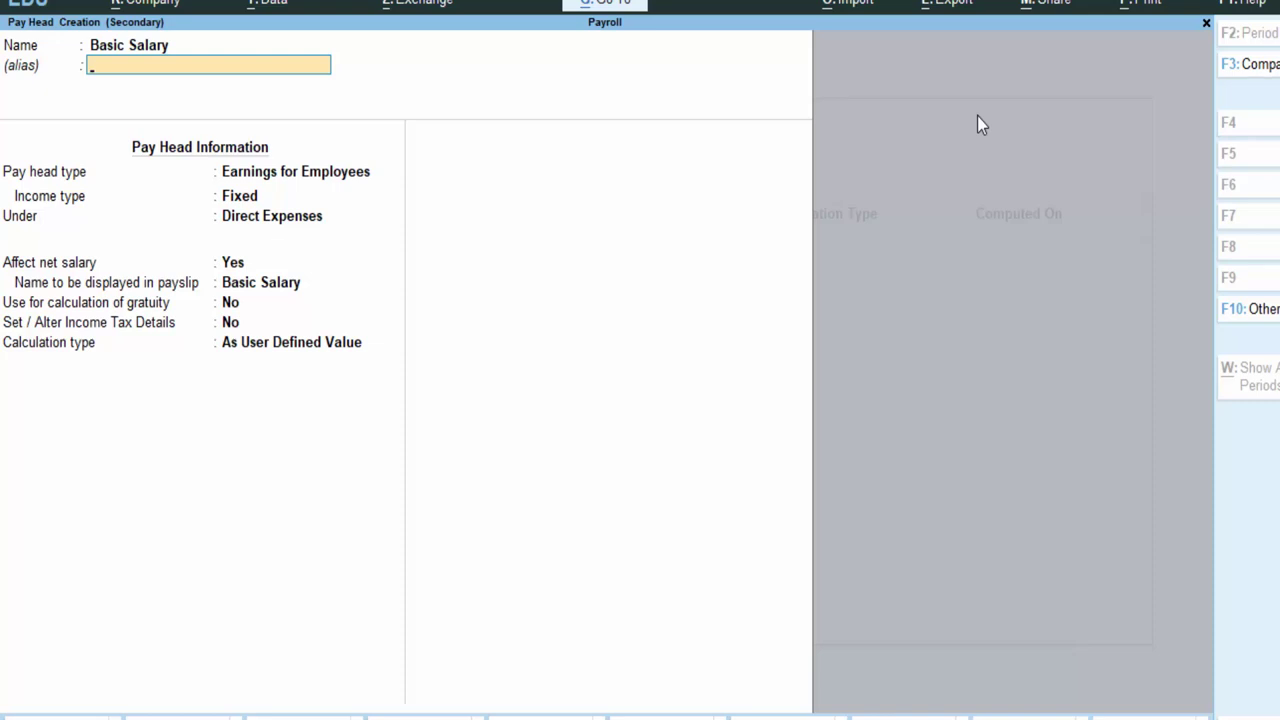
pyautogui.press('Return')
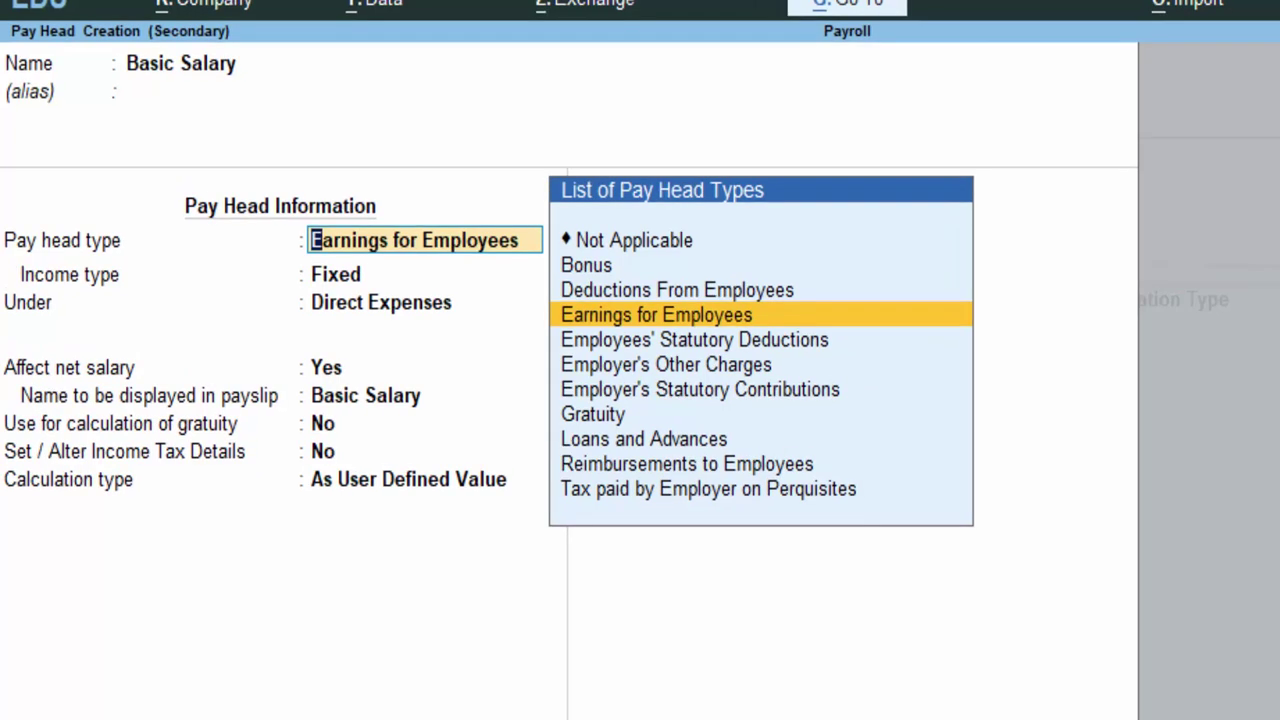
pyautogui.press('Return')
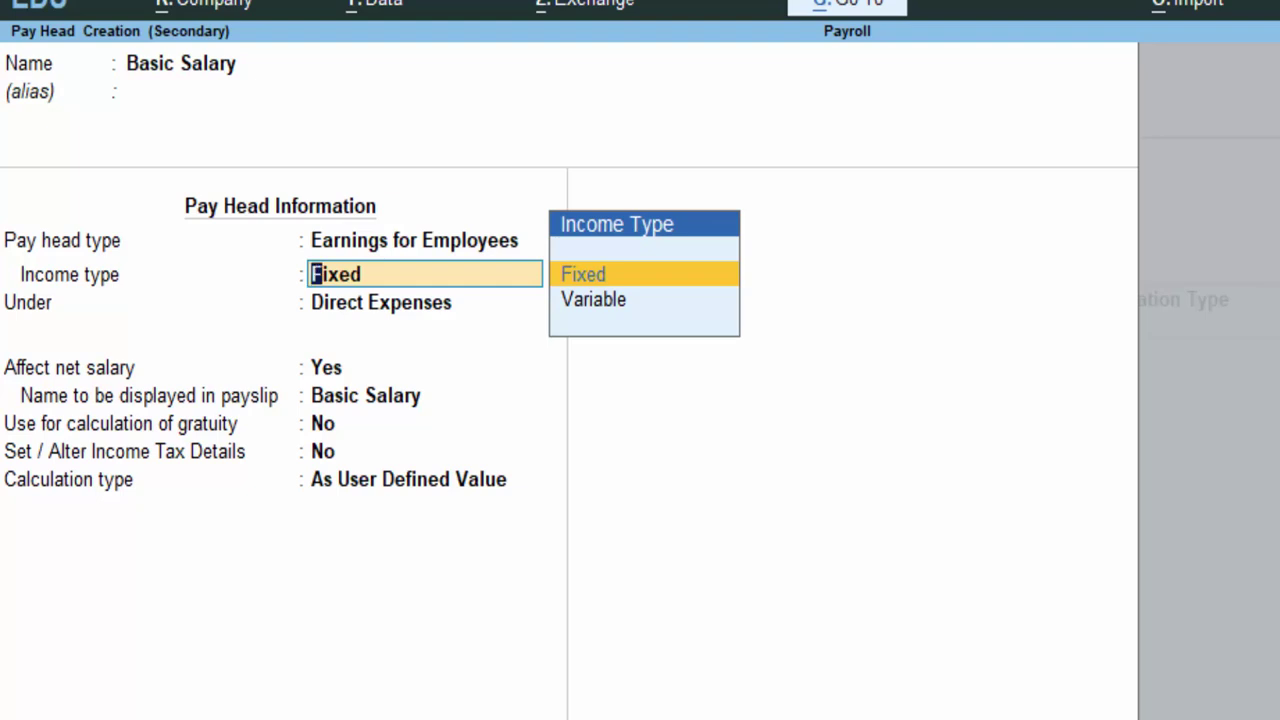
pyautogui.press('Down')
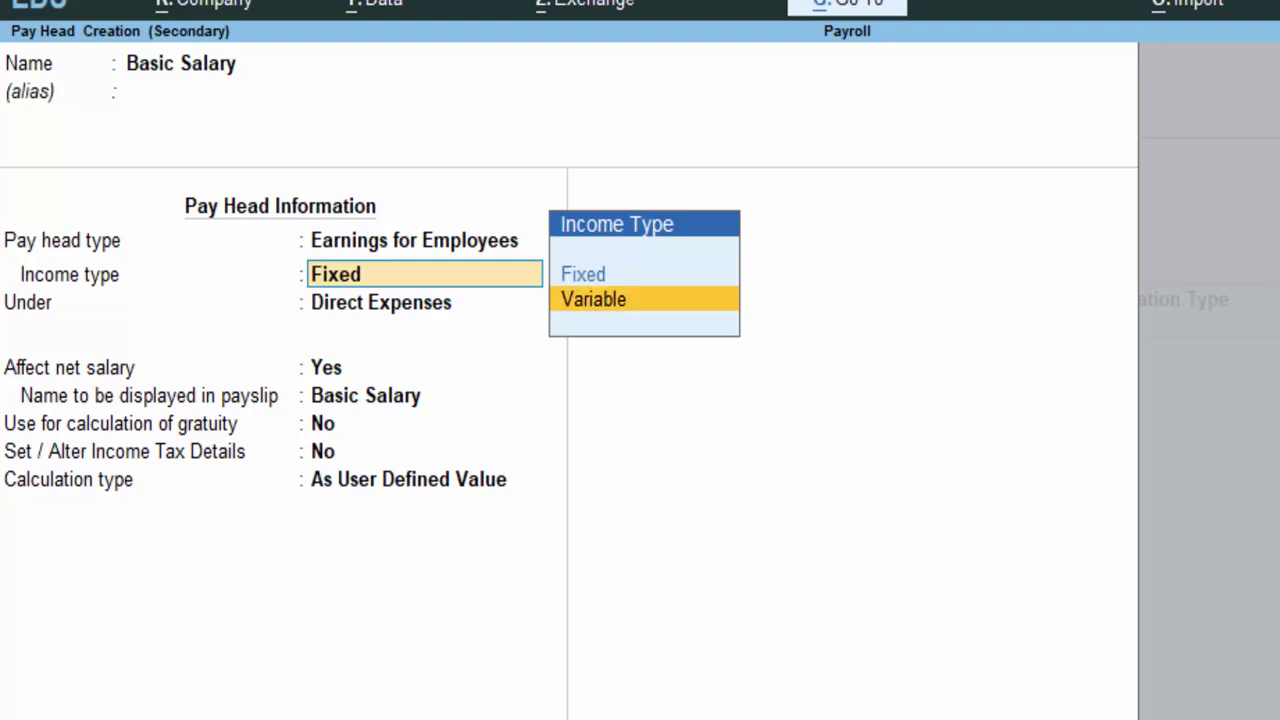
pyautogui.press('Up')
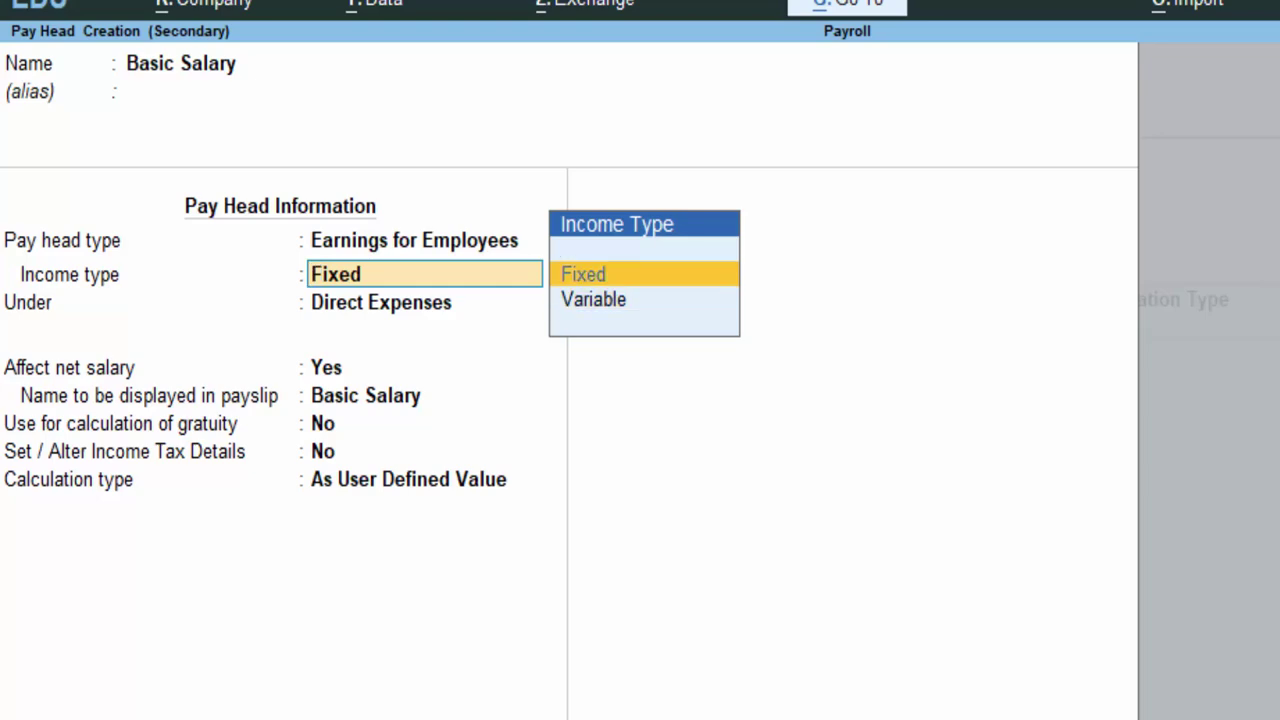
pyautogui.press('Return')
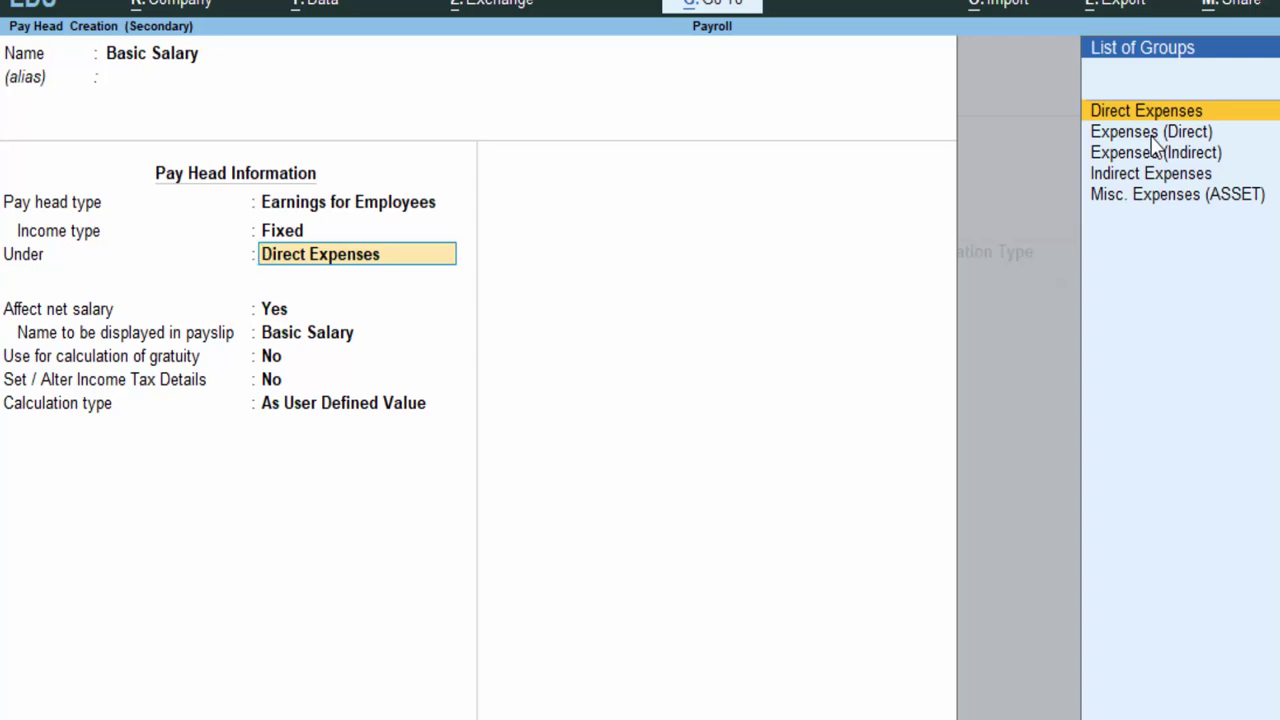
# File Basic Salary under Indirect Expenses and use it for gratuity calculation.
pyautogui.write('I')
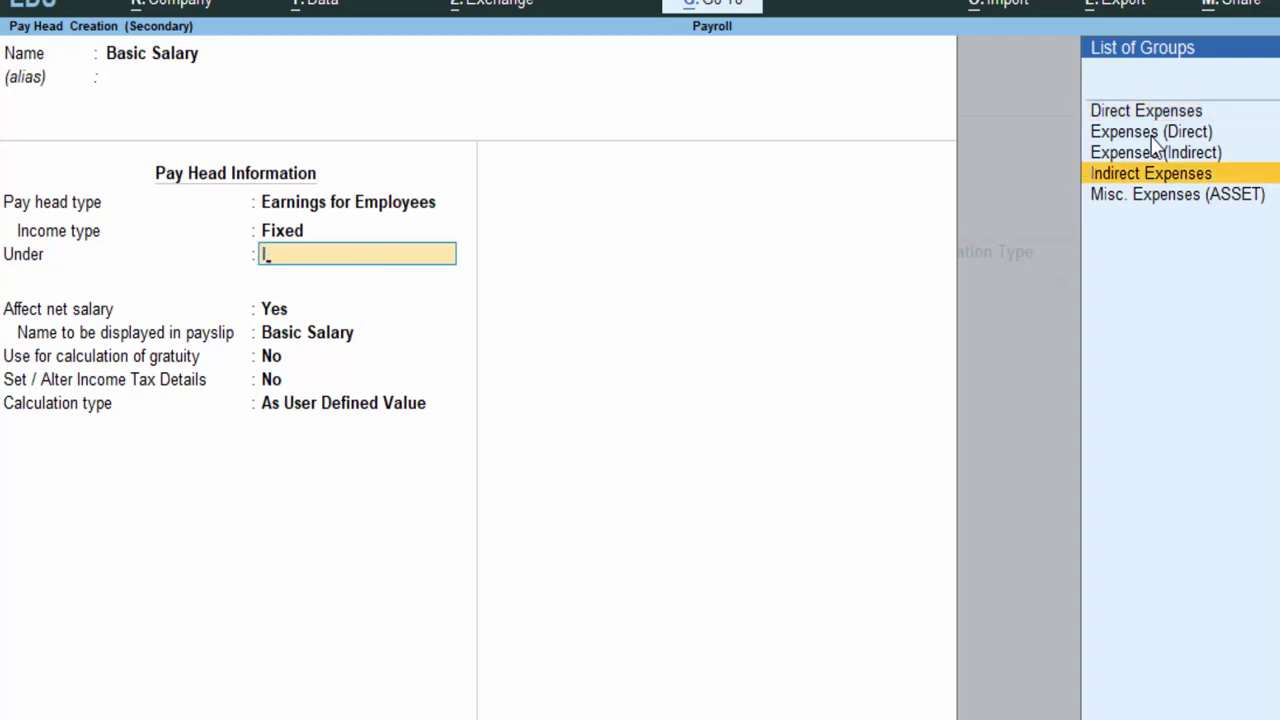
pyautogui.press('Return')
pyautogui.press('Return')
pyautogui.press('Return')
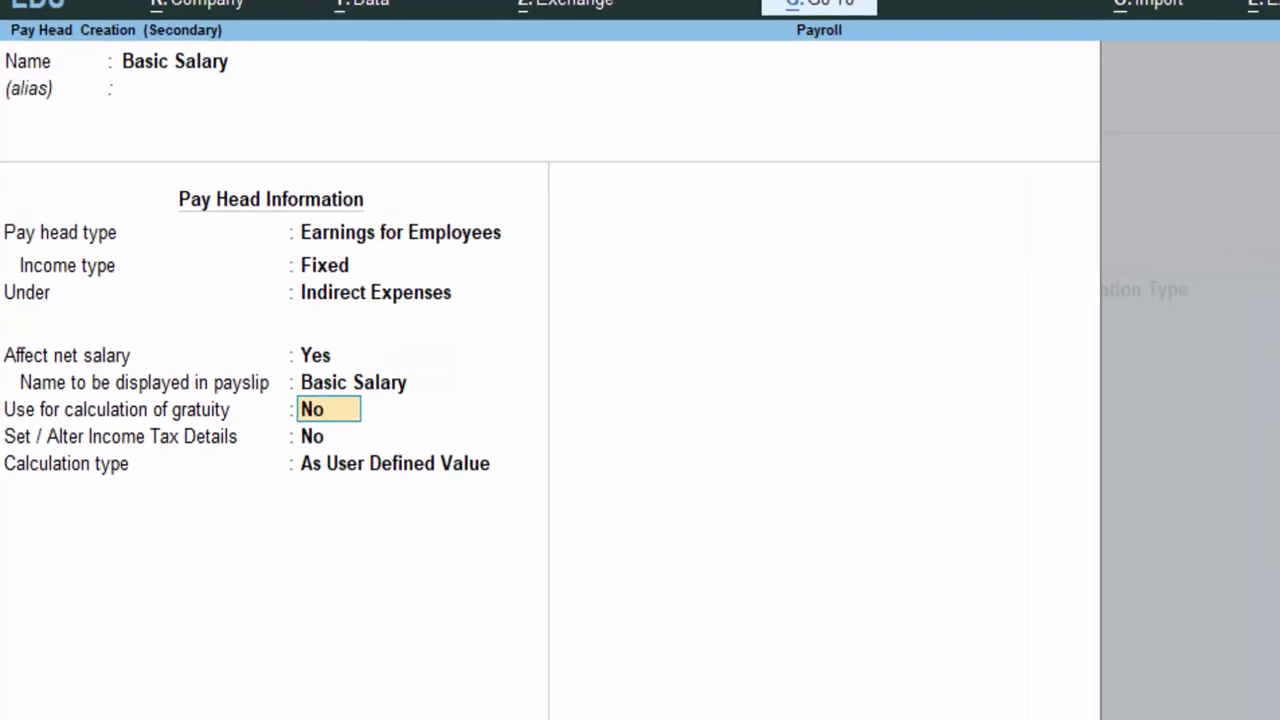
pyautogui.write('y')
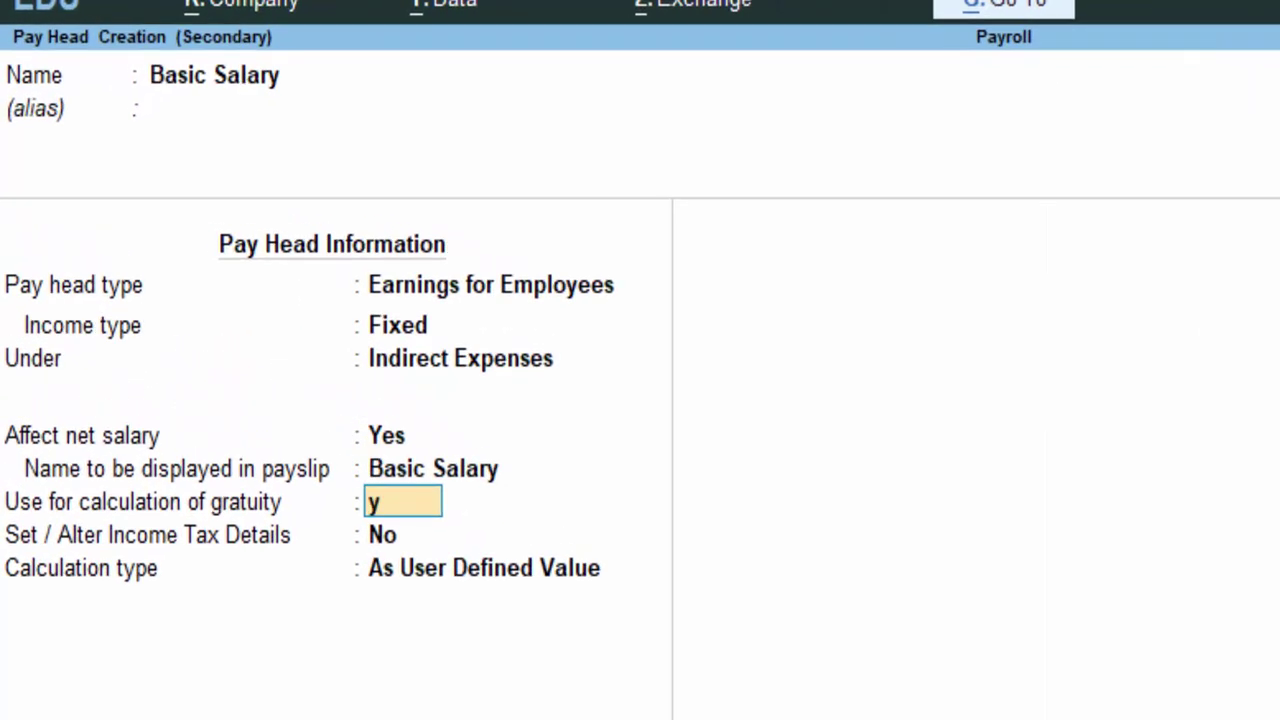
pyautogui.press('Return')
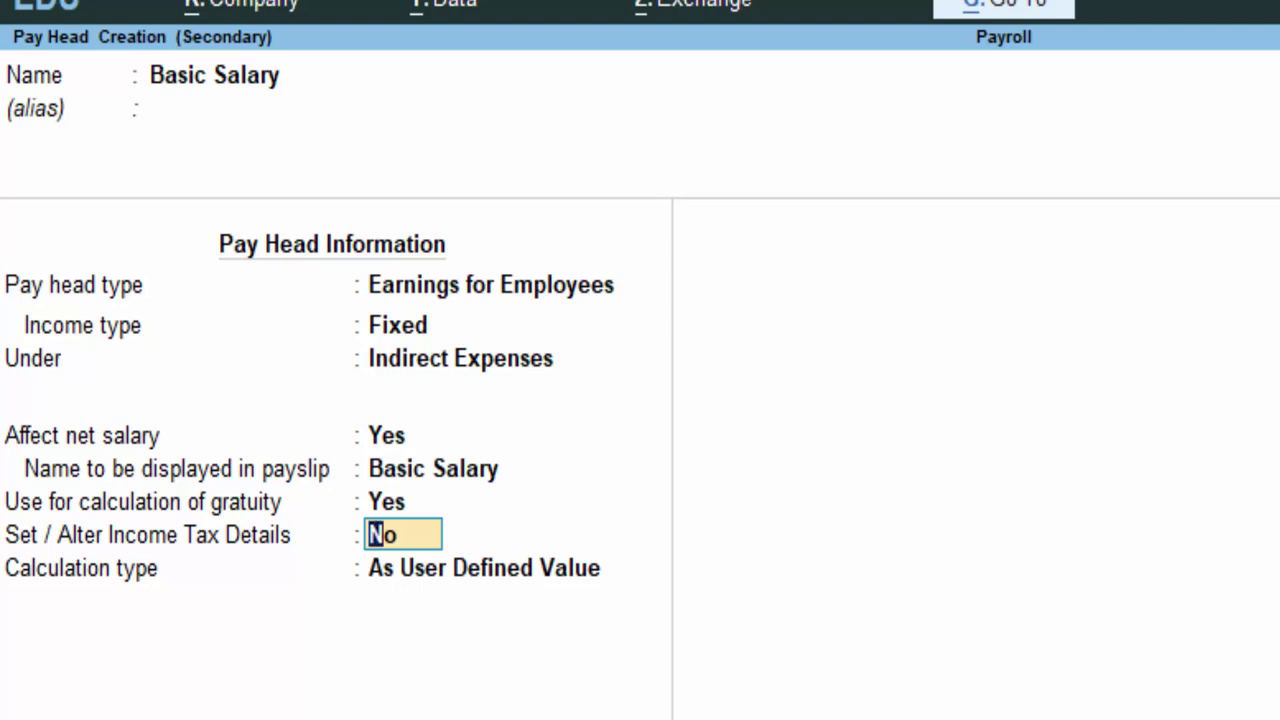
# Calculate Basic Salary On Attendance with leave-with-pay Not Applicable, creating a leave-without-pay type.
pyautogui.press('Return')
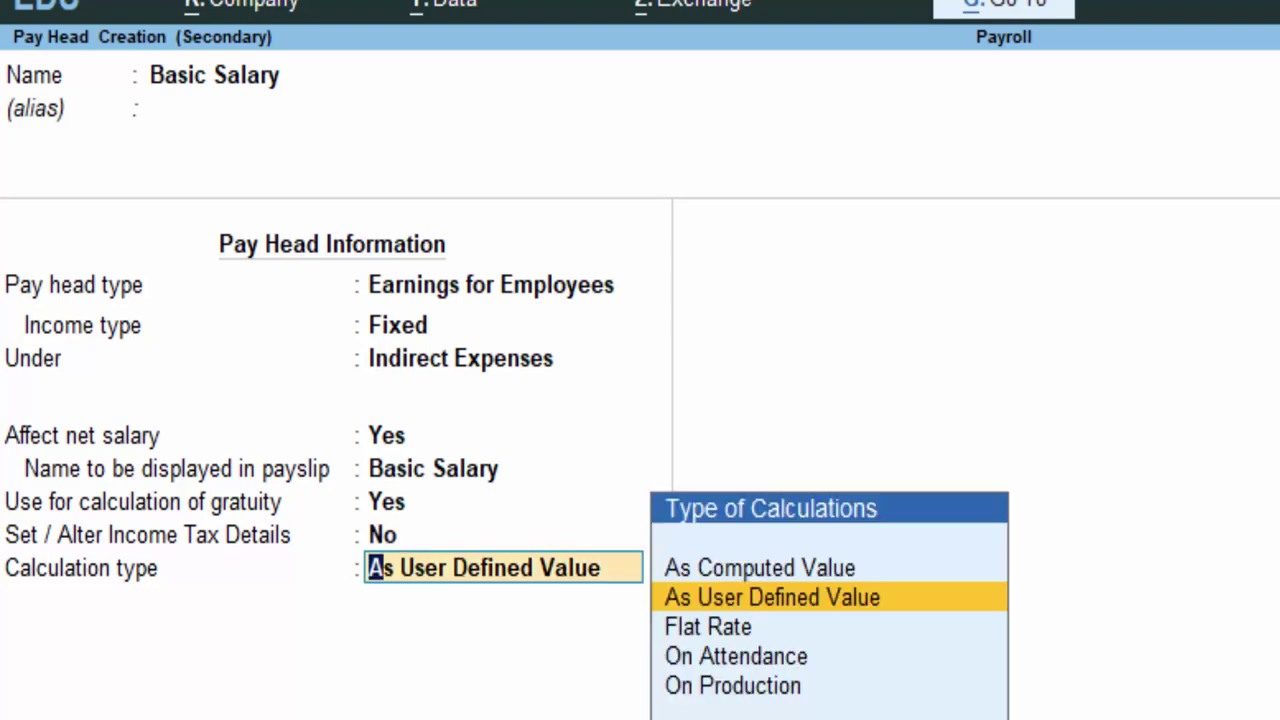
pyautogui.press('Down')
pyautogui.press('Down')
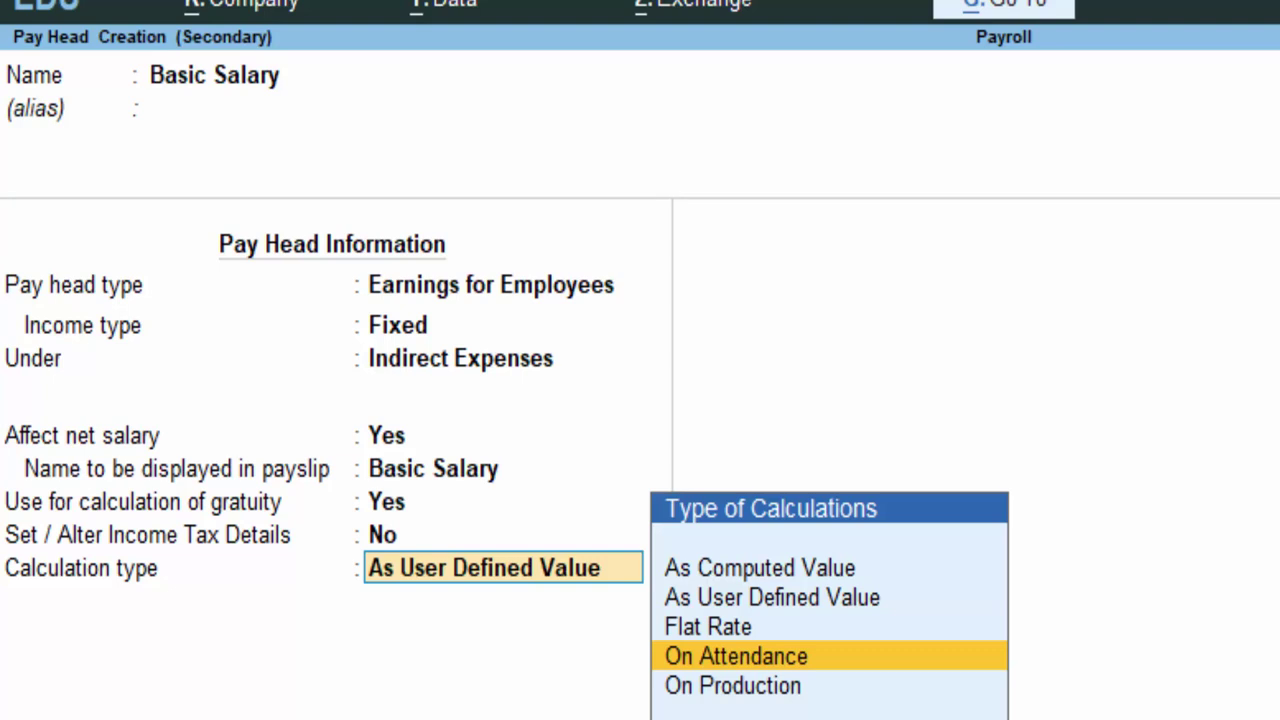
pyautogui.press('Return')
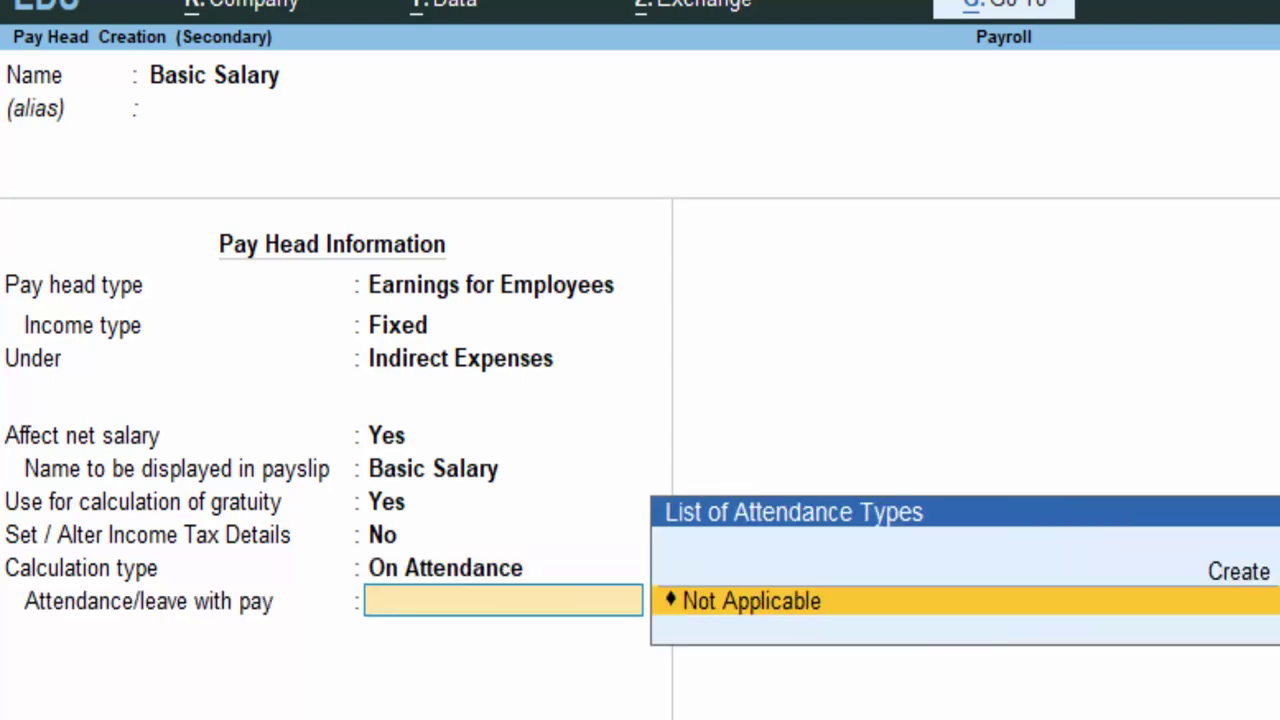
pyautogui.press('Return')
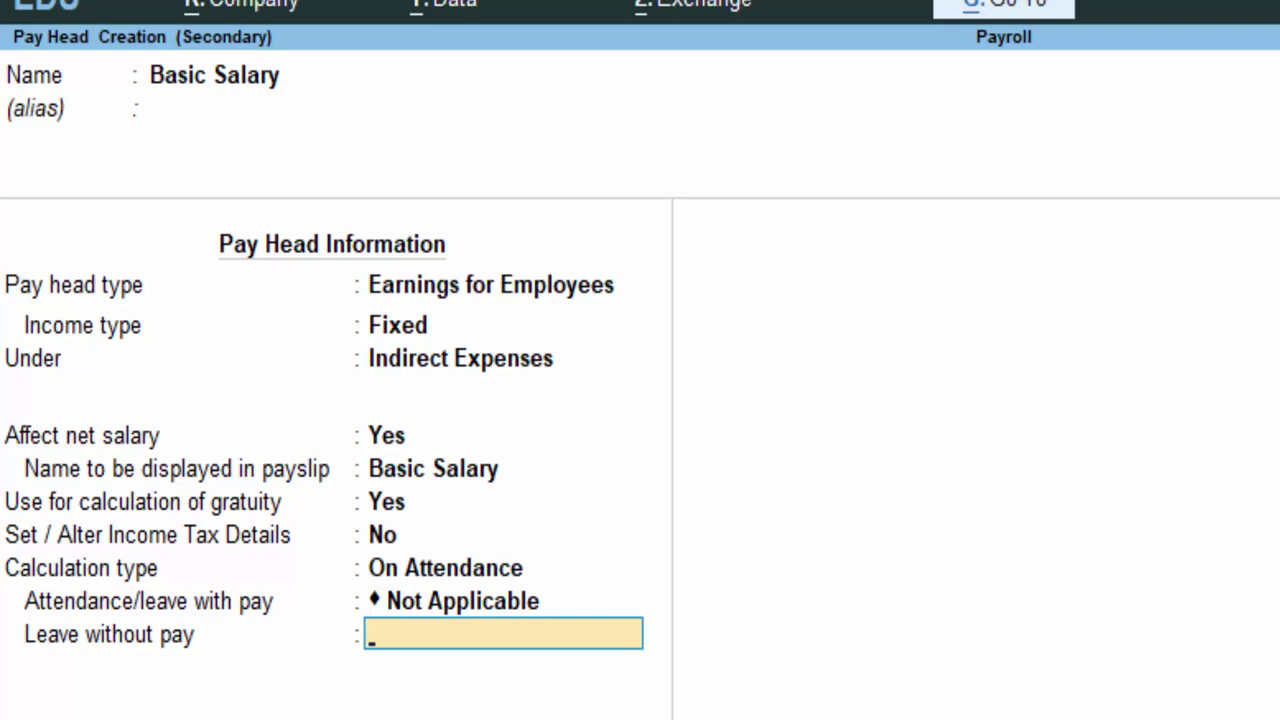
pyautogui.hotkey('alt', 'c')
# Save a Leave without Pay attendance type named Leave, counted in Days.
pyautogui.write('L')
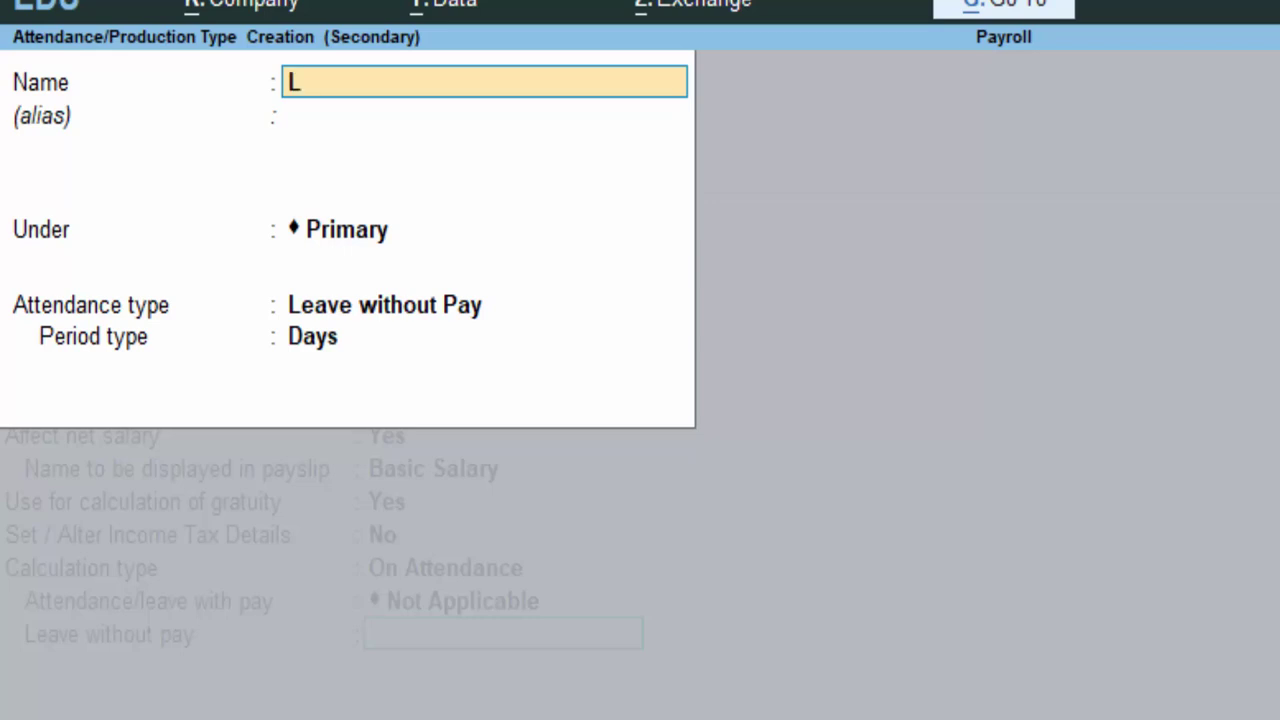
pyautogui.write('eave')
pyautogui.press('Return')
pyautogui.press('Return')
pyautogui.press('Return')
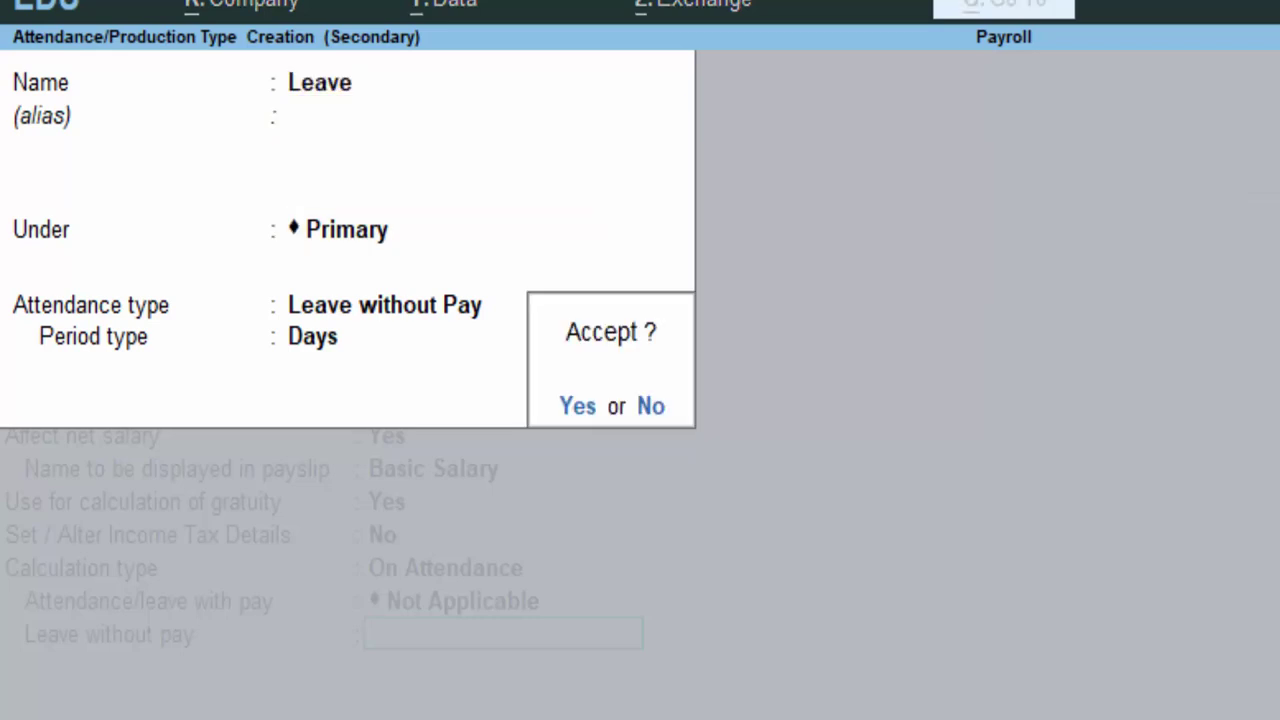
pyautogui.press('Return')
pyautogui.press('Down')
pyautogui.press('Down')
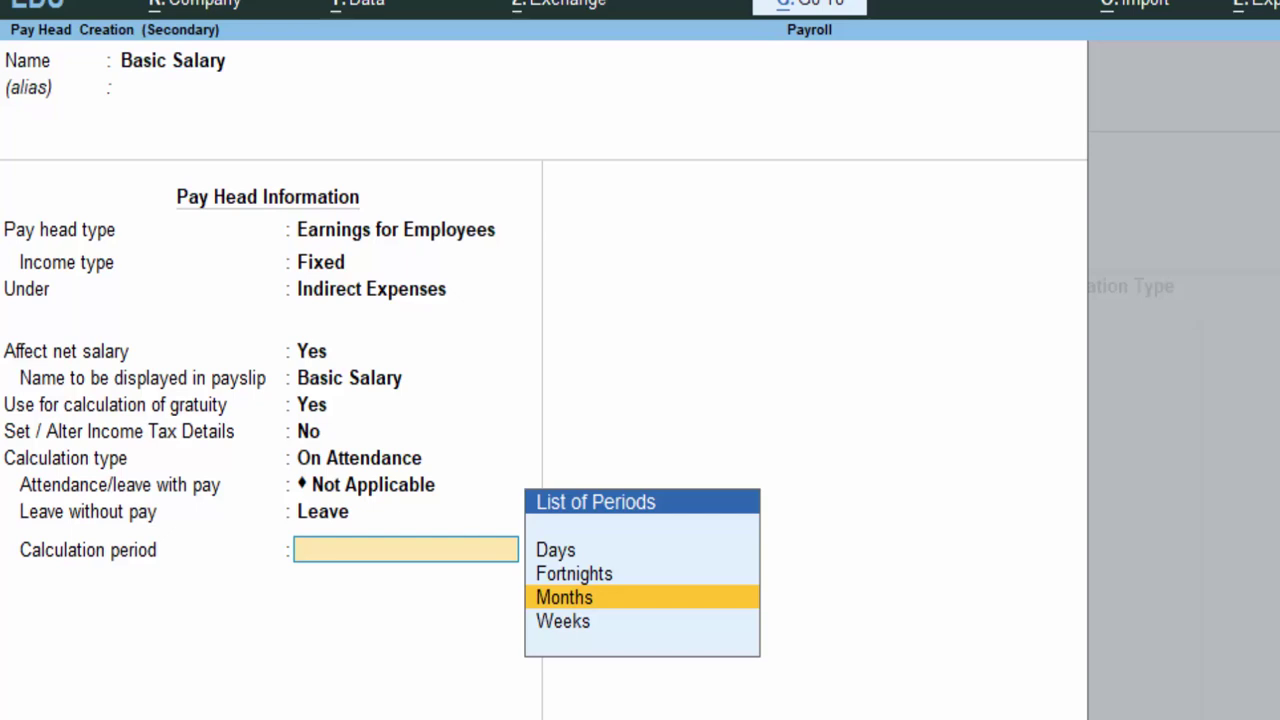
# Save Basic Salary as monthly on calendar period, and give Aman a 25,000 rate.
pyautogui.press('Return')
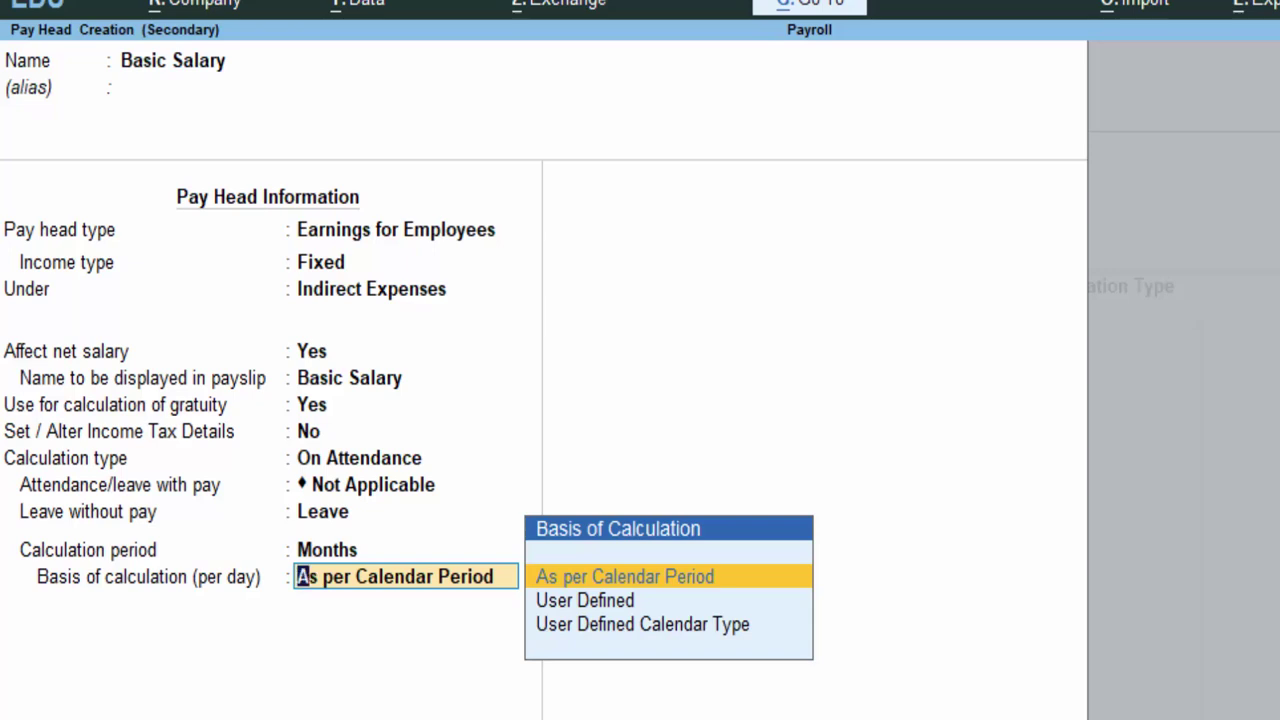
pyautogui.press('Return')
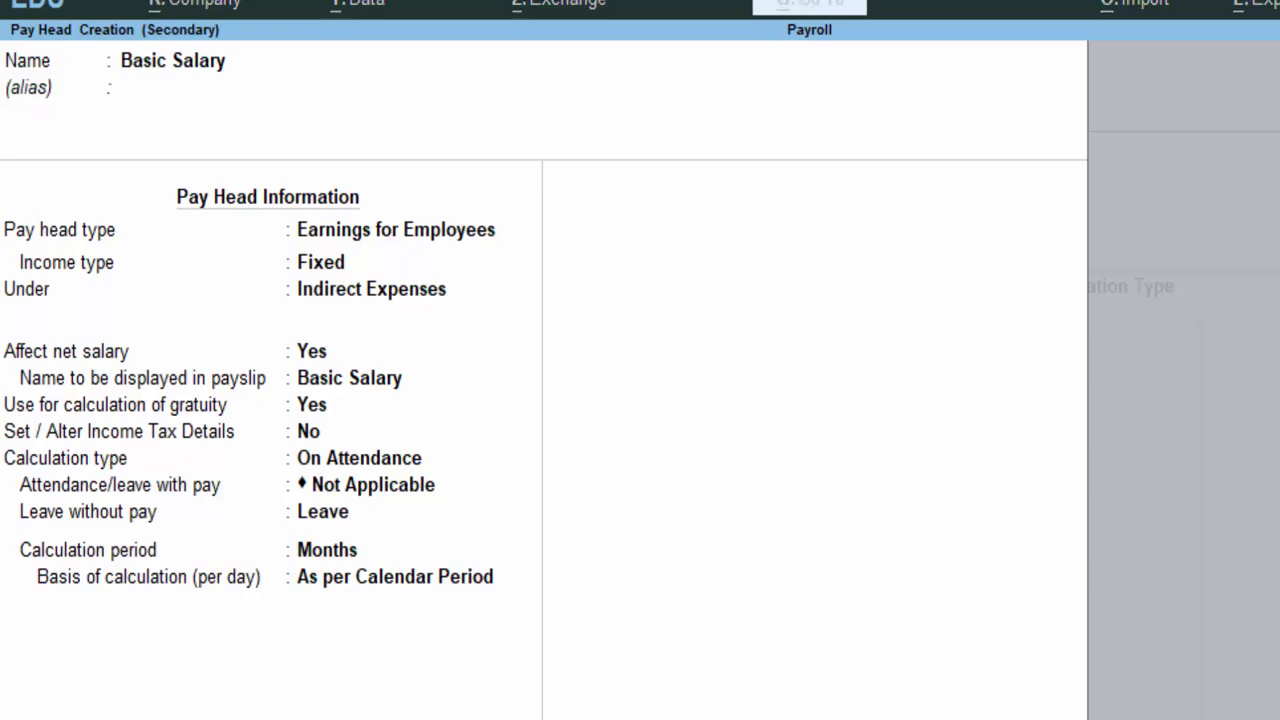
pyautogui.hotkey('ctrl', 'a')
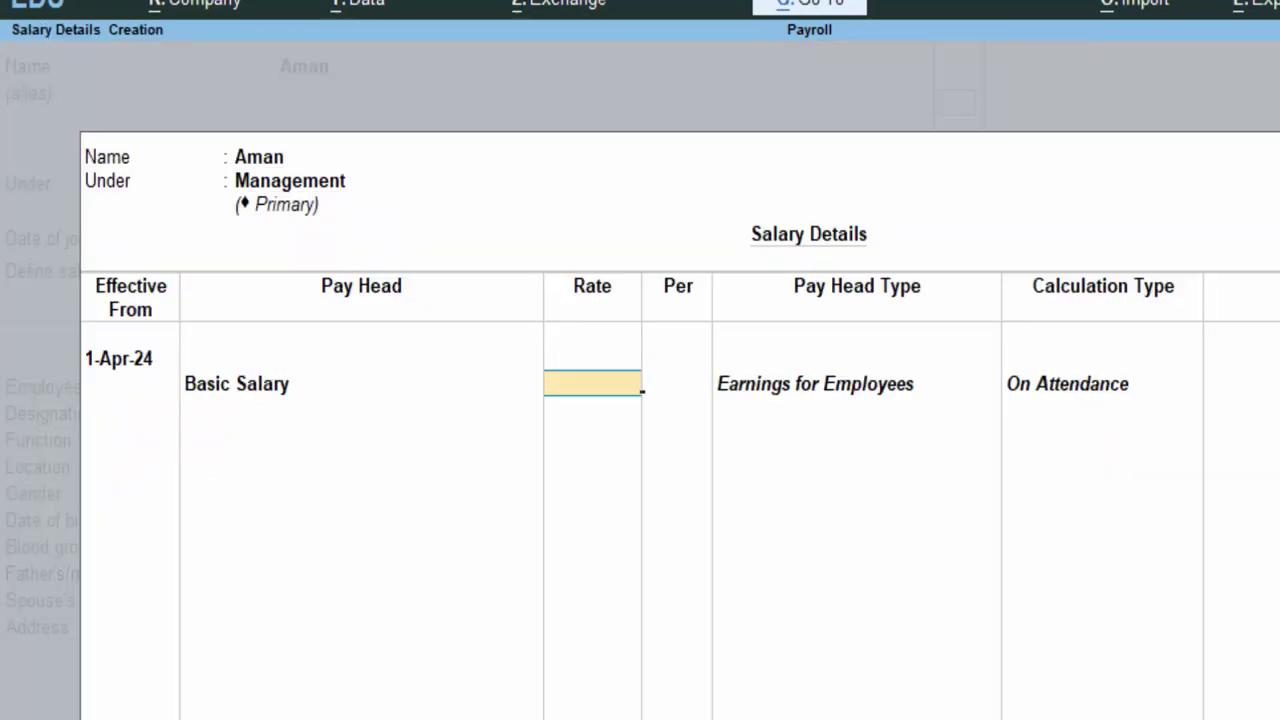
pyautogui.write('2')
pyautogui.write('5000')
pyautogui.press('Return')
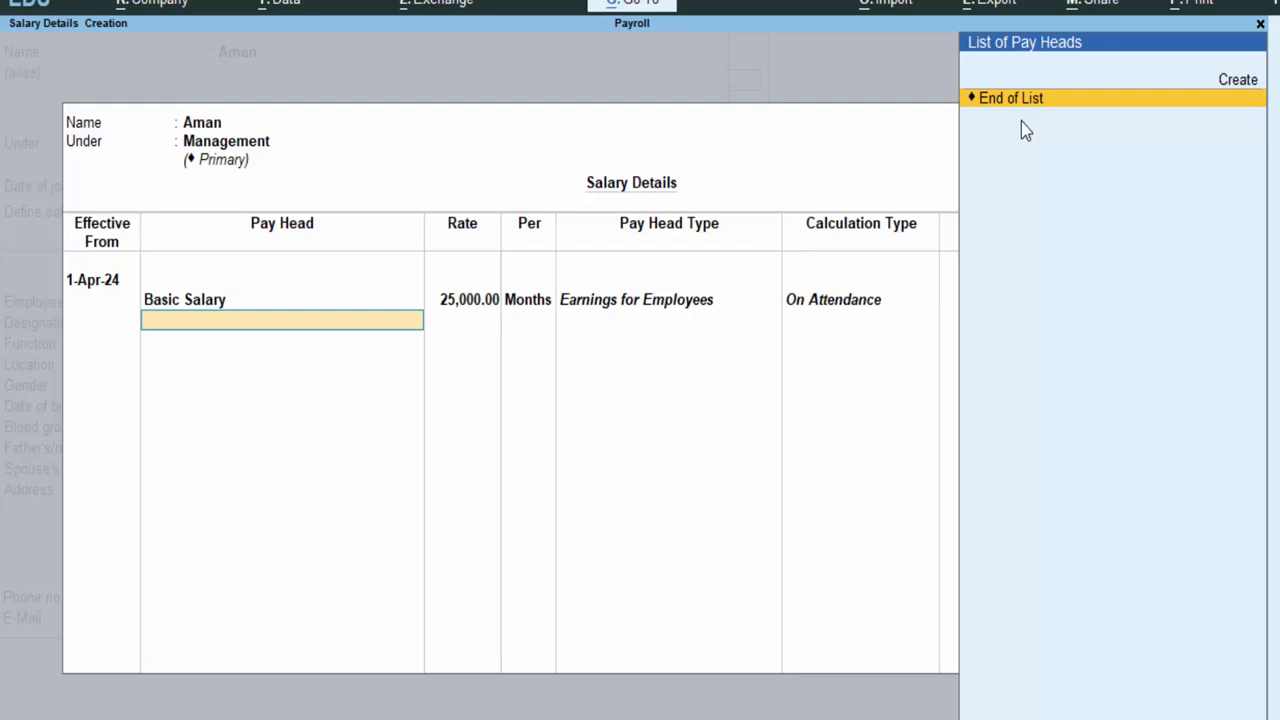
# Create pay head TA as fixed Earnings for Employees under Indirect Expenses, calculated As Computed Value.
pyautogui.press('Up')
pyautogui.press('Return')
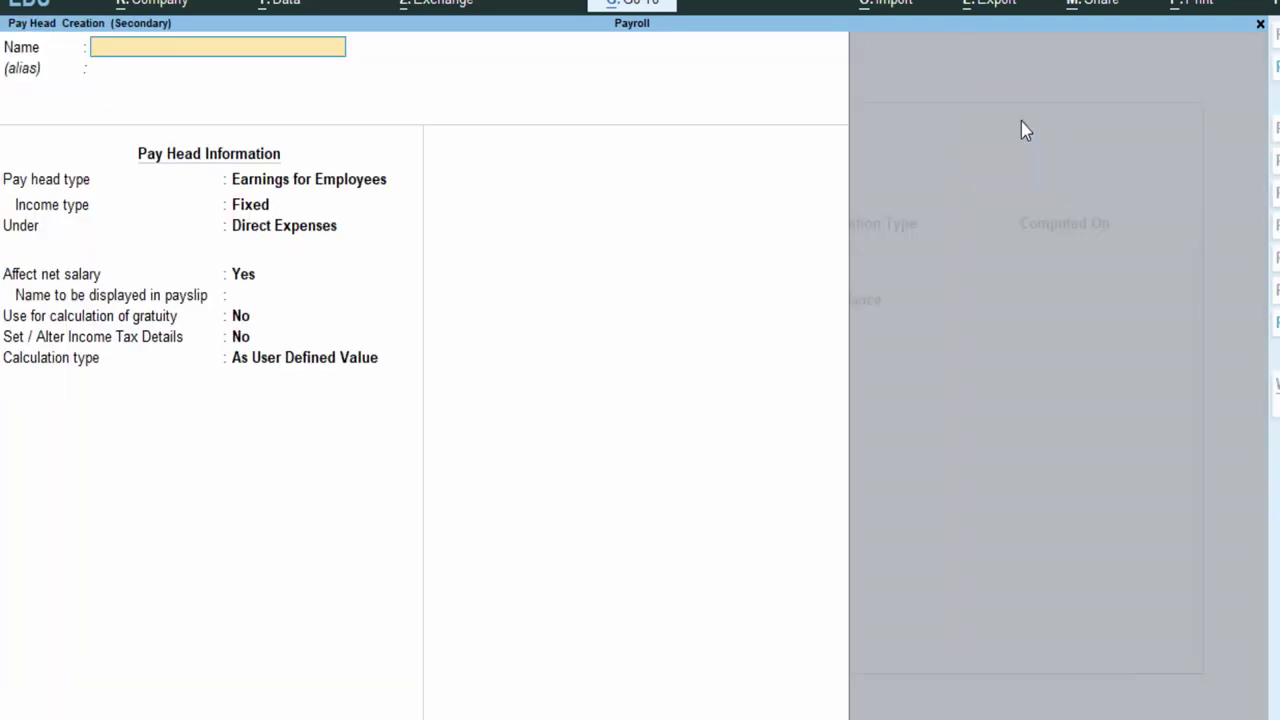
pyautogui.write('TA')
pyautogui.press('Return')
pyautogui.press('Return')
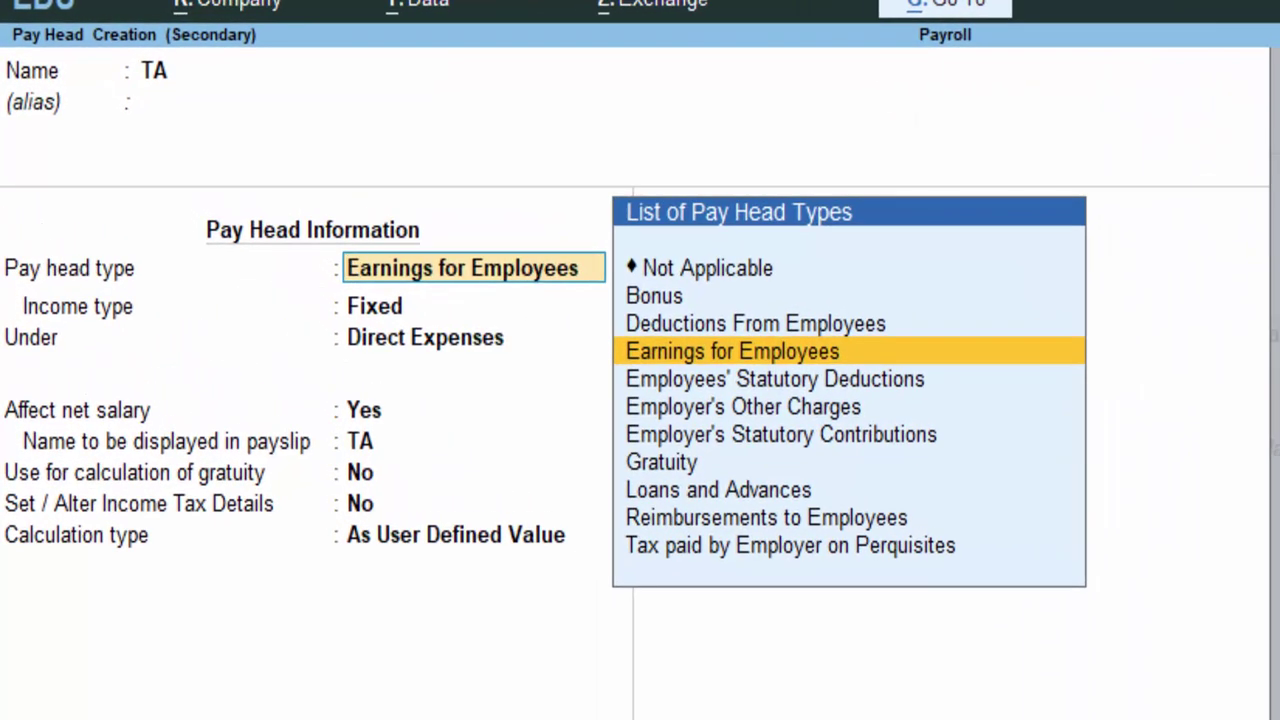
pyautogui.press('Return')
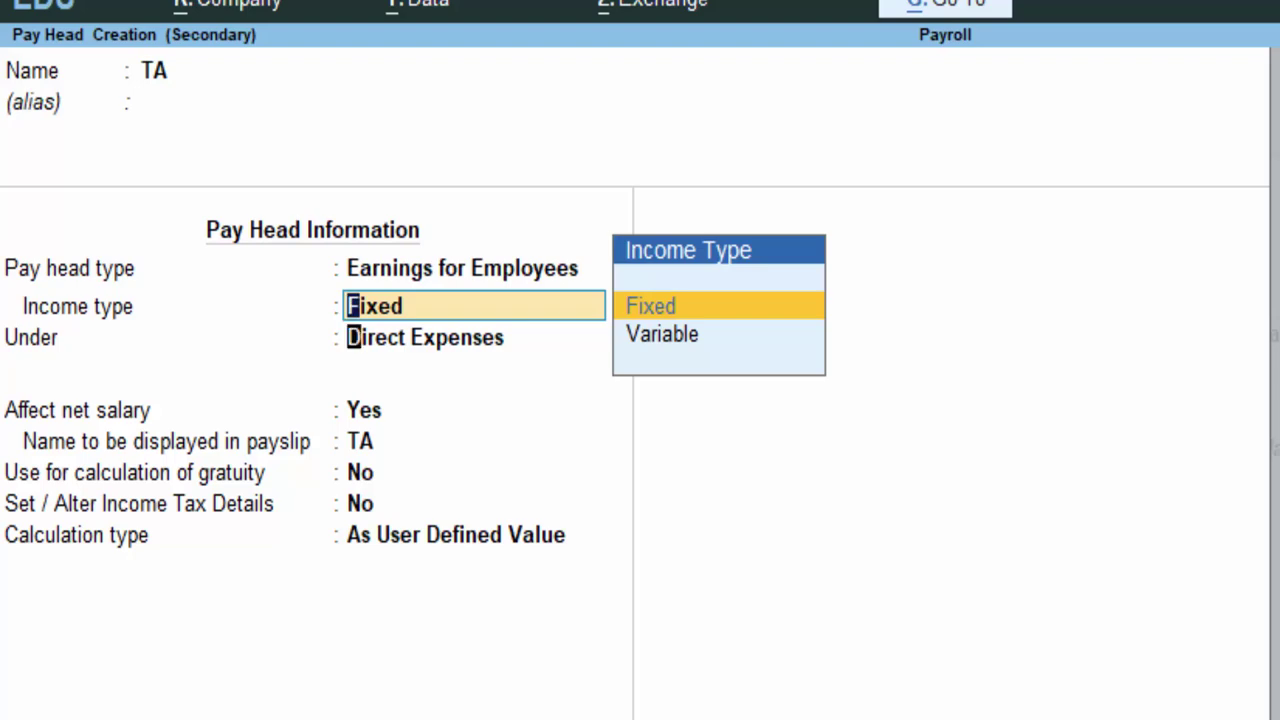
pyautogui.press('Return')
pyautogui.press('Down')
pyautogui.press('Down')
pyautogui.press('Down')
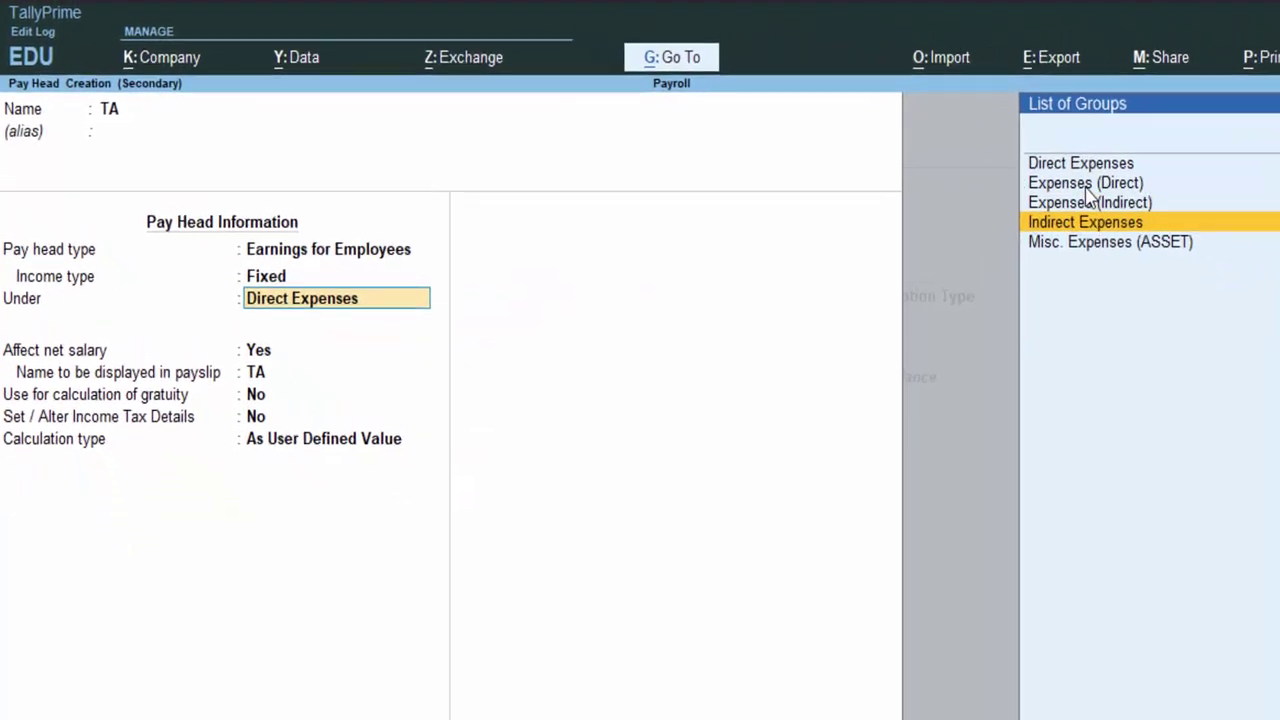
pyautogui.press('Return')
pyautogui.press('Return')
pyautogui.press('Return')
pyautogui.press('Return')
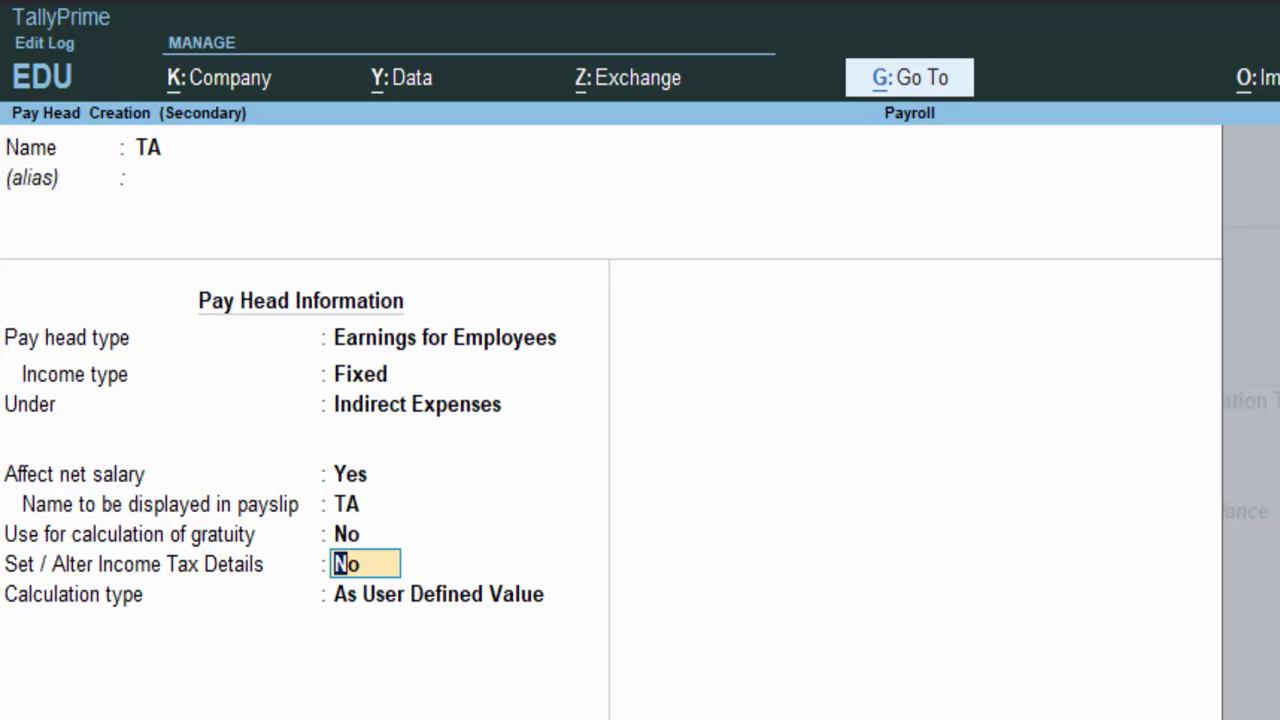
pyautogui.press('Return')
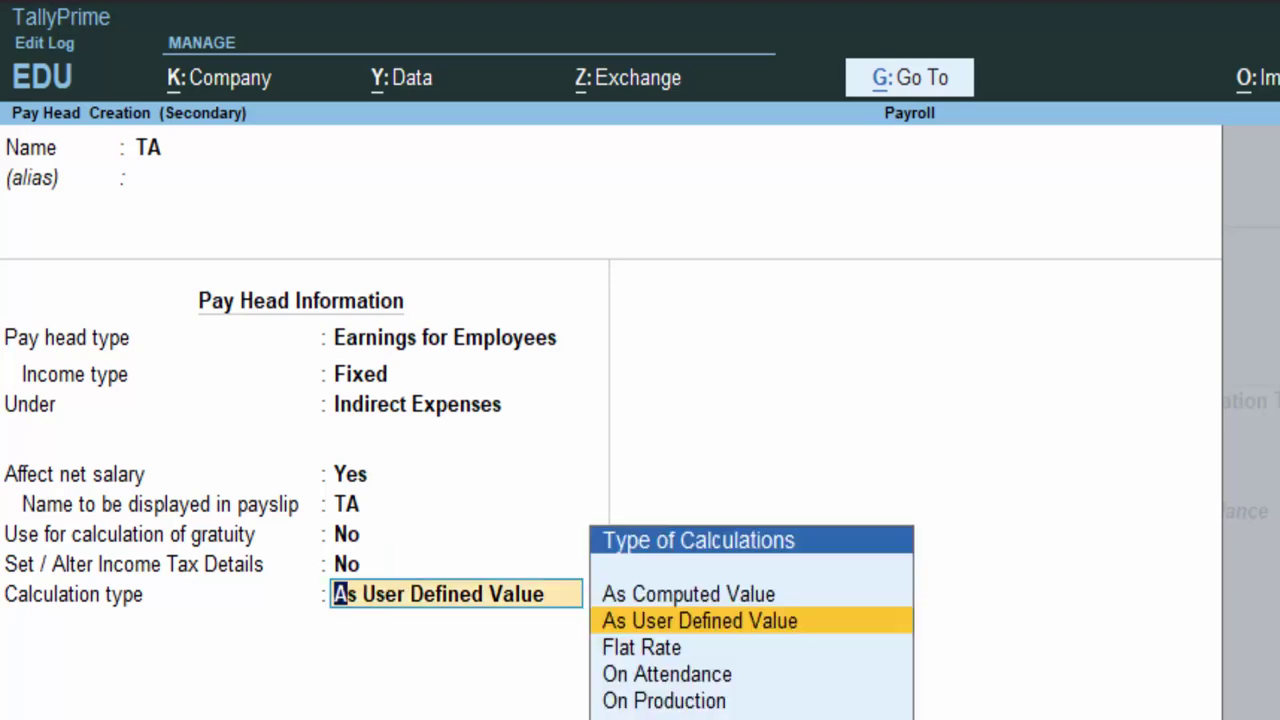
pyautogui.press('Up')
pyautogui.press('Return')
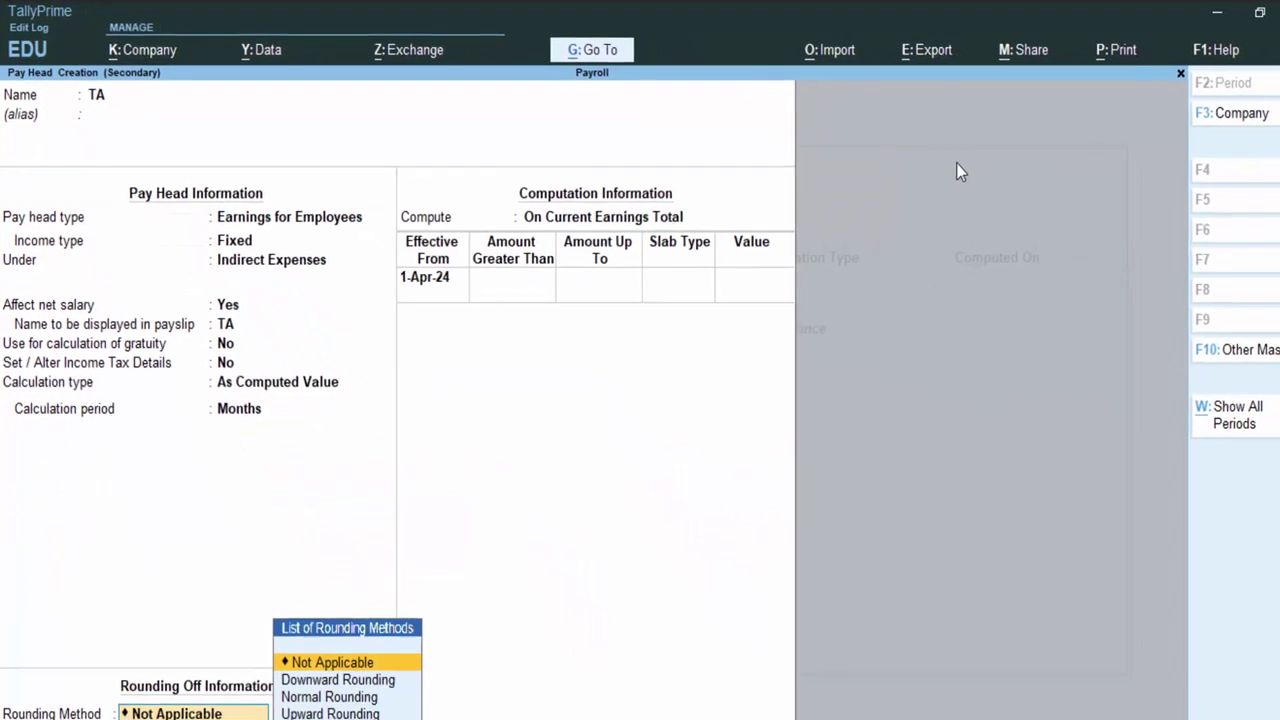
# Have TA compute On Specified Formula based on Basic Salary, with normal rounding.
pyautogui.press('Down')
pyautogui.press('Down')
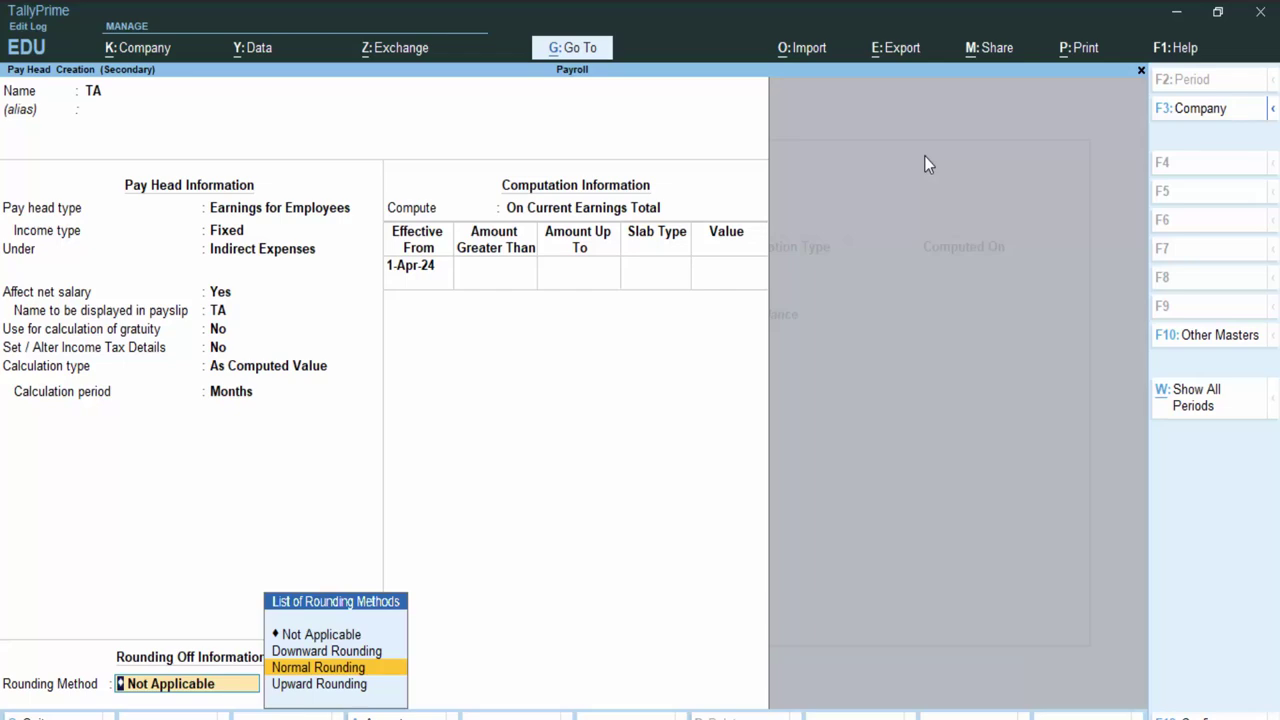
pyautogui.press('Return')
pyautogui.press('Return')
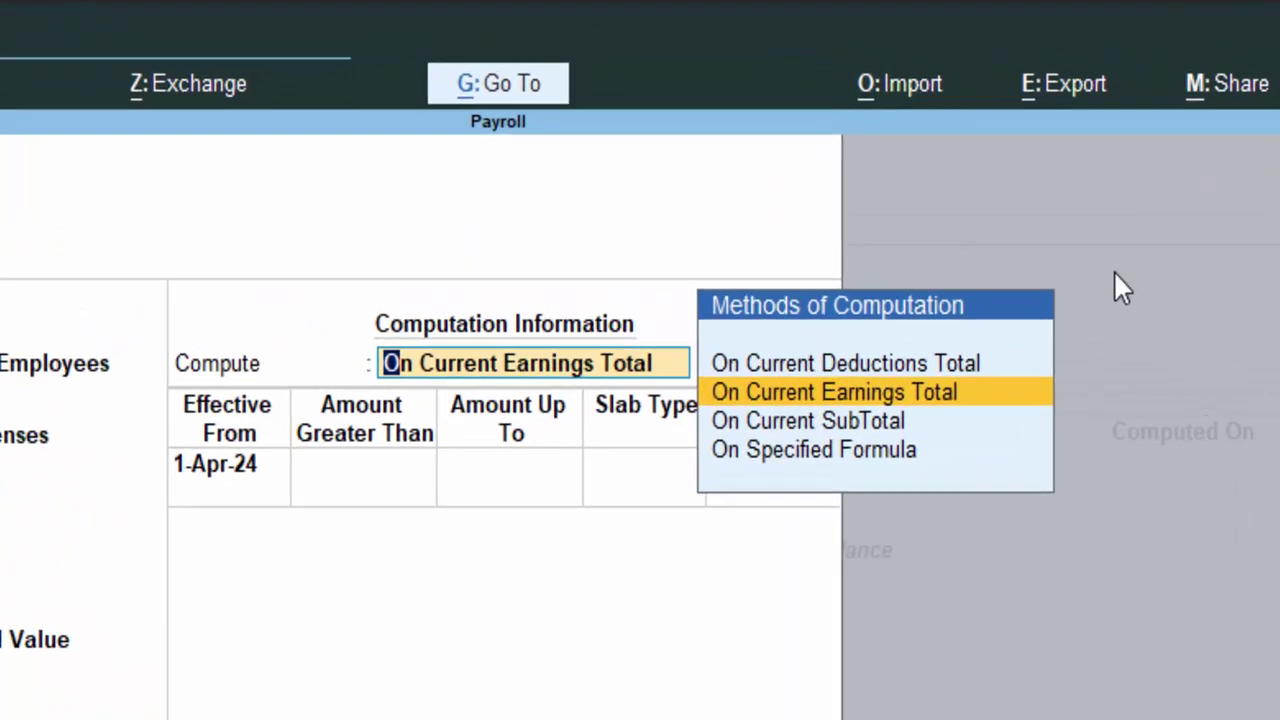
pyautogui.press('Down')
pyautogui.press('Down')
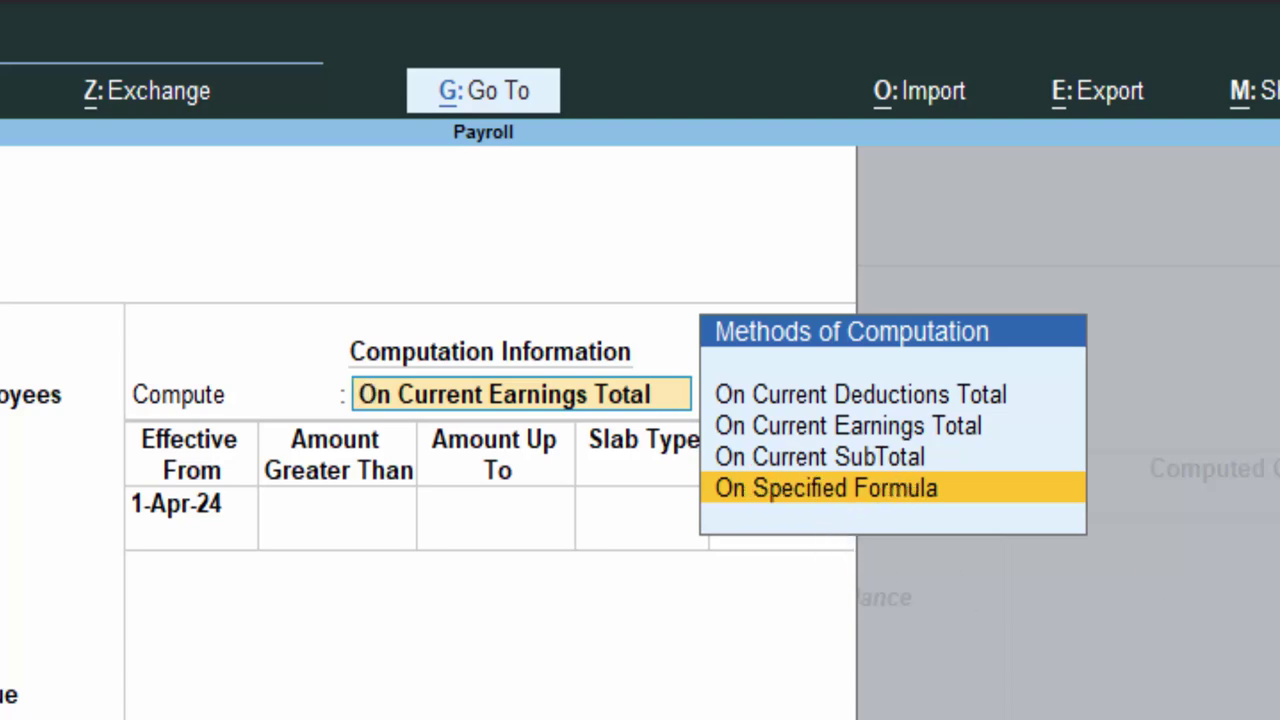
pyautogui.press('Return')
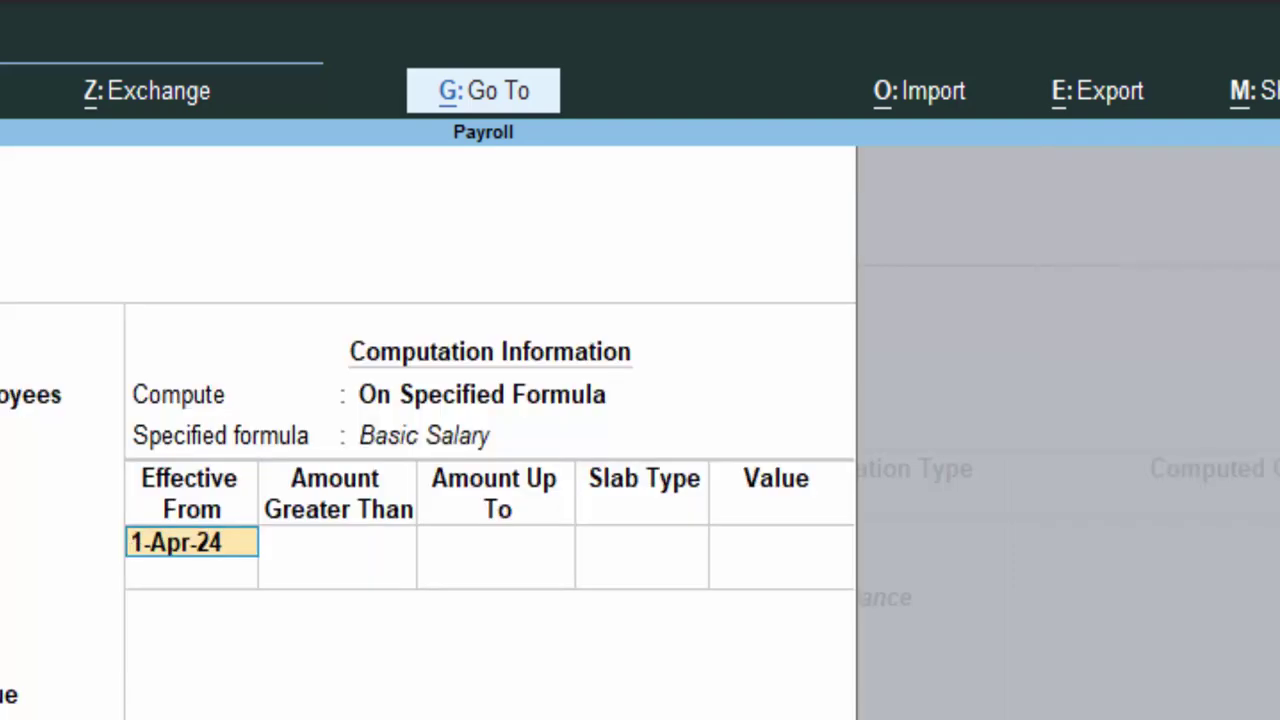
pyautogui.press('Return')
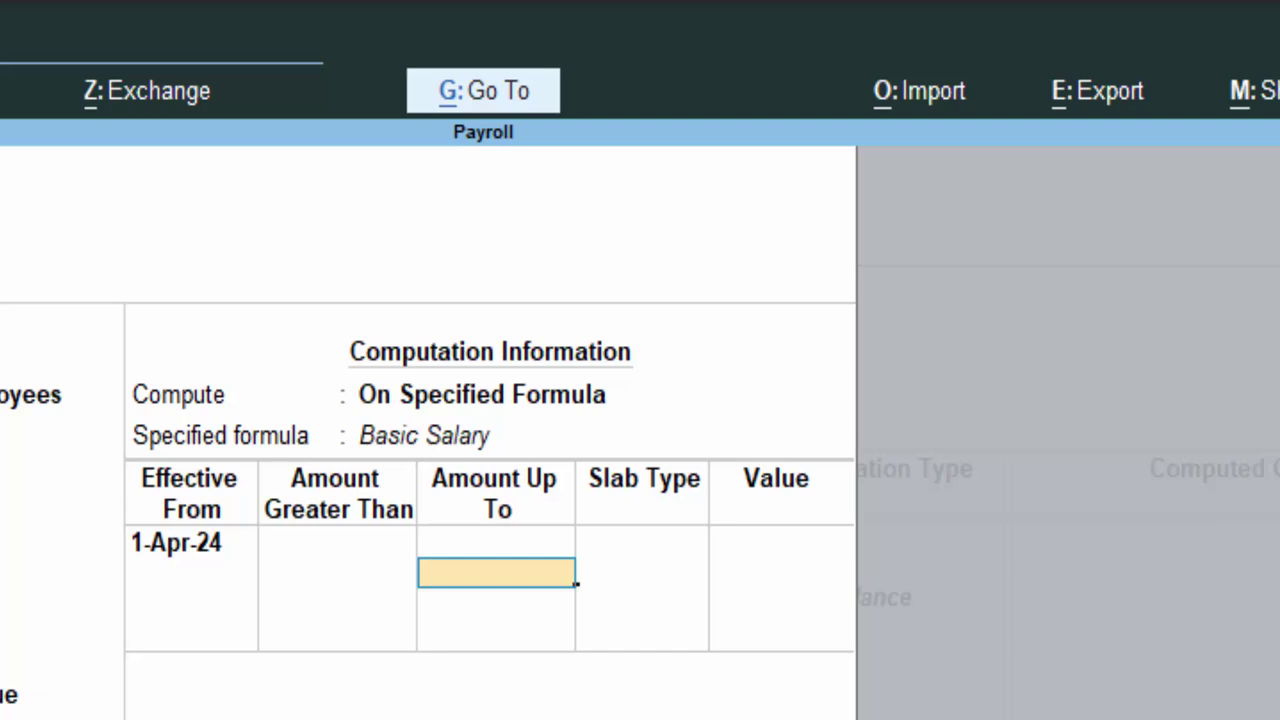
# Enter the first TA slab as 2% of Basic Salary up to 10,000.
pyautogui.write('2')
pyautogui.press('BackSpace')
pyautogui.write('10000')
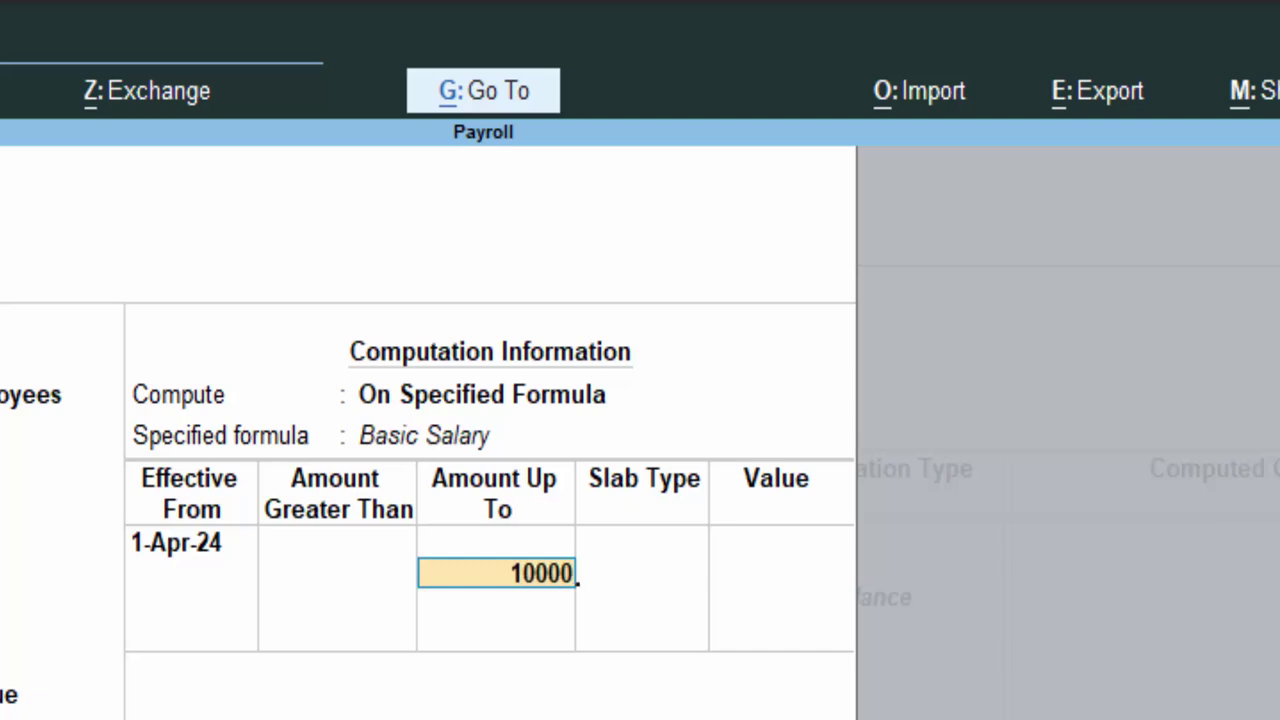
pyautogui.press('Return')
pyautogui.press('Return')
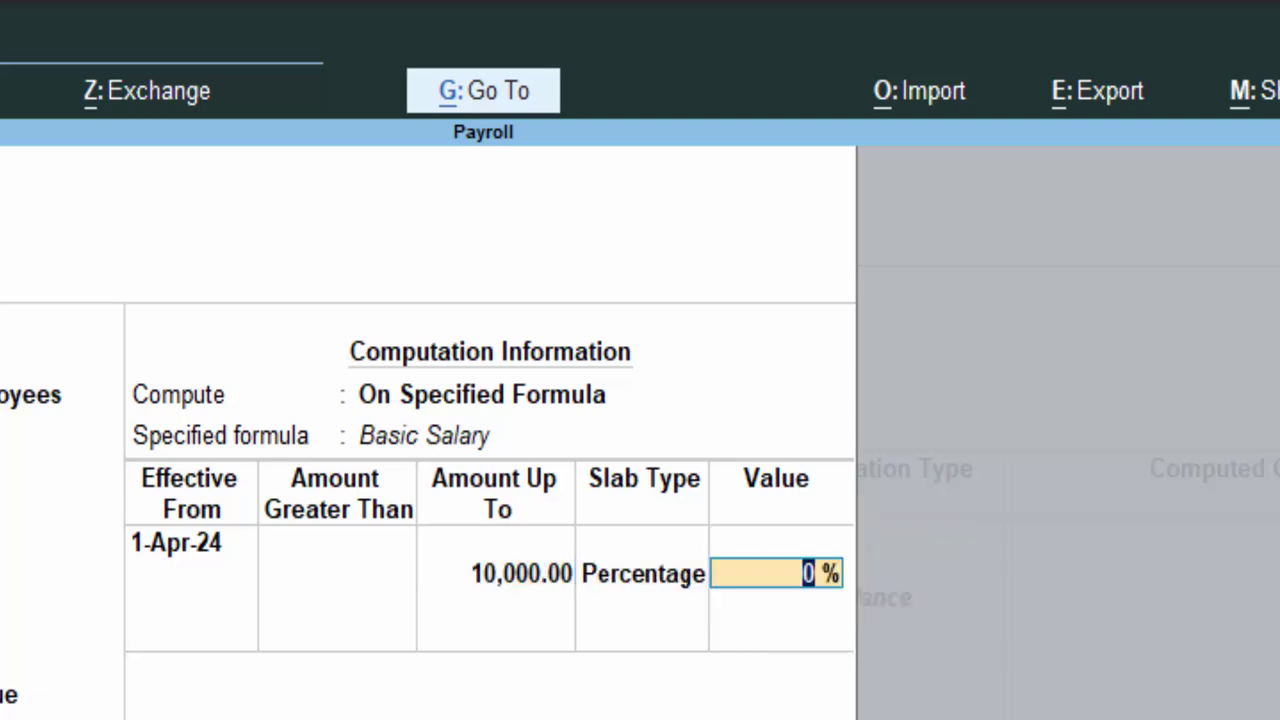
pyautogui.write('5')
pyautogui.press('BackSpace')
pyautogui.write('2')
pyautogui.press('Return')
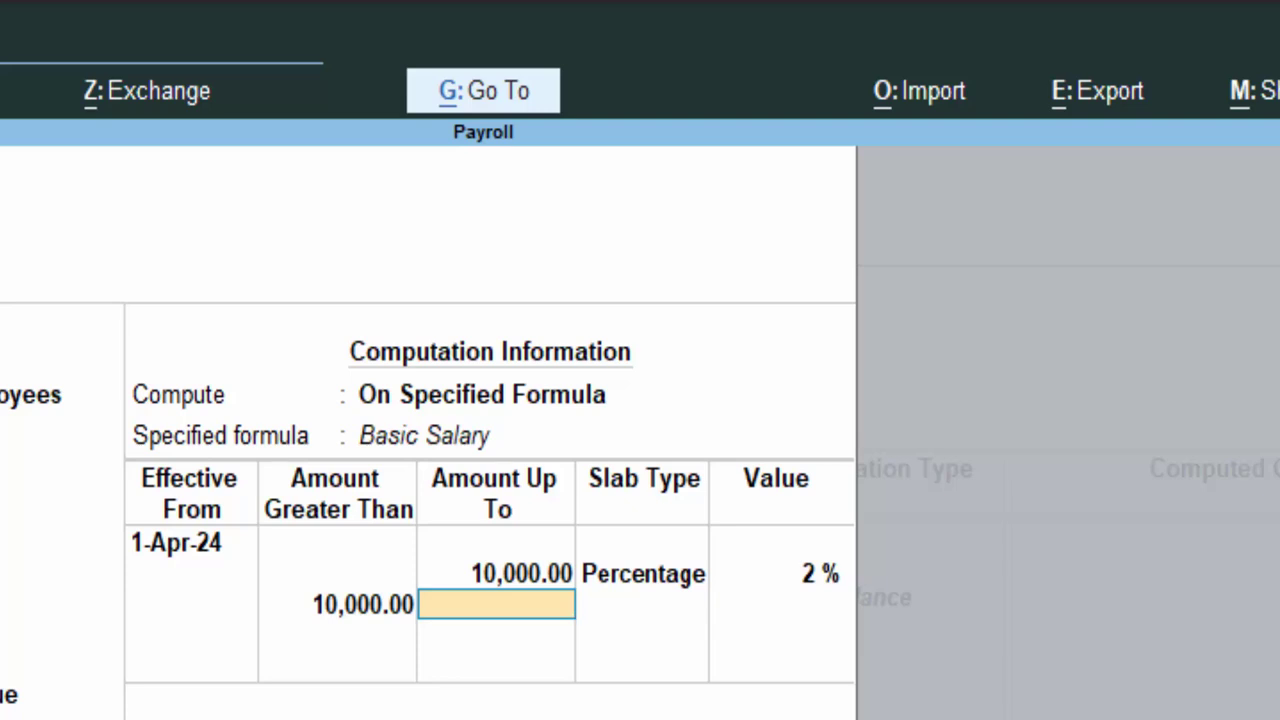
# Add slabs of 2.5% up to 25,000 and 3% above, then close the computation table.
pyautogui.write('25,000')
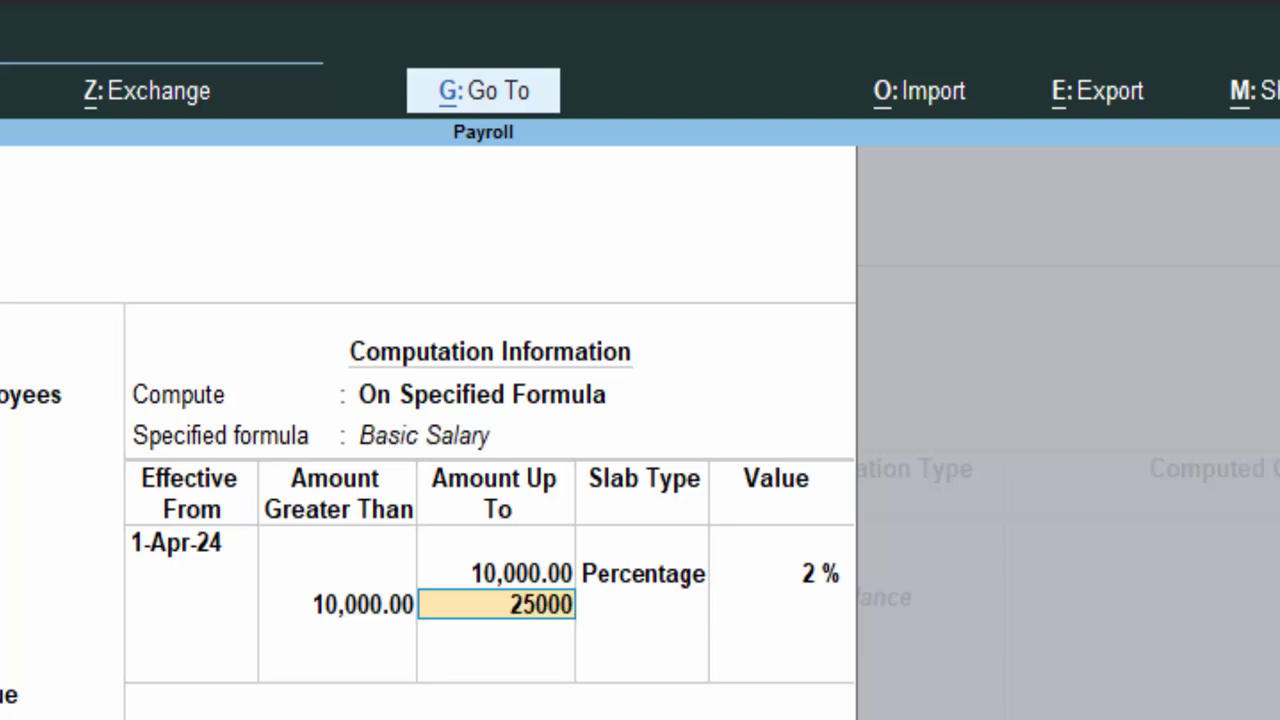
pyautogui.press('Return')
pyautogui.press('Return')
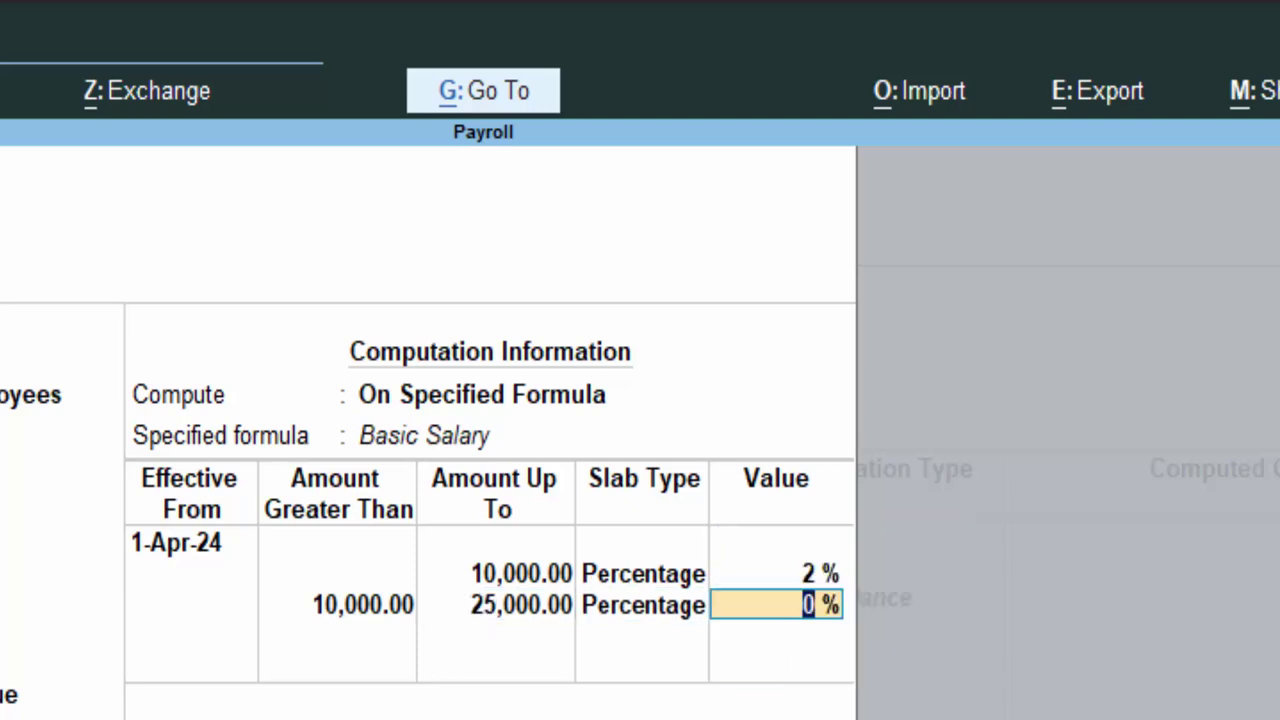
pyautogui.write('2.')
pyautogui.write('5')
pyautogui.press('Return')
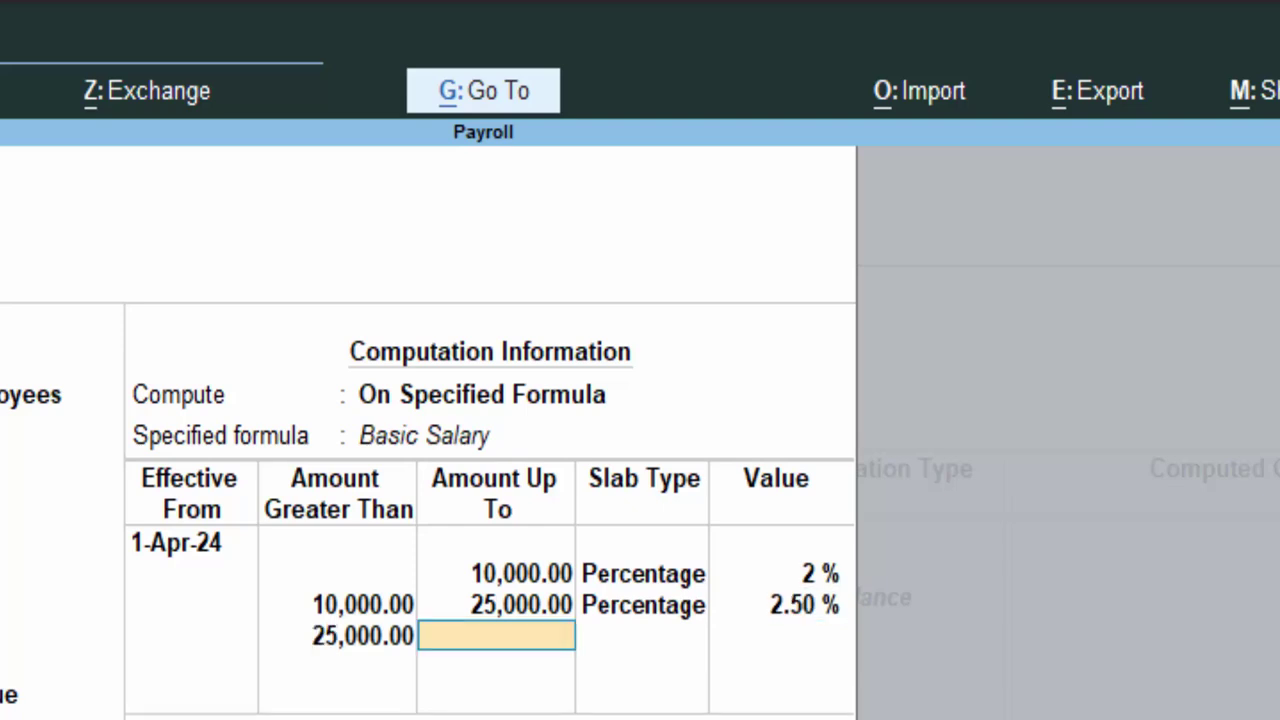
pyautogui.press('Return')
pyautogui.press('Return')
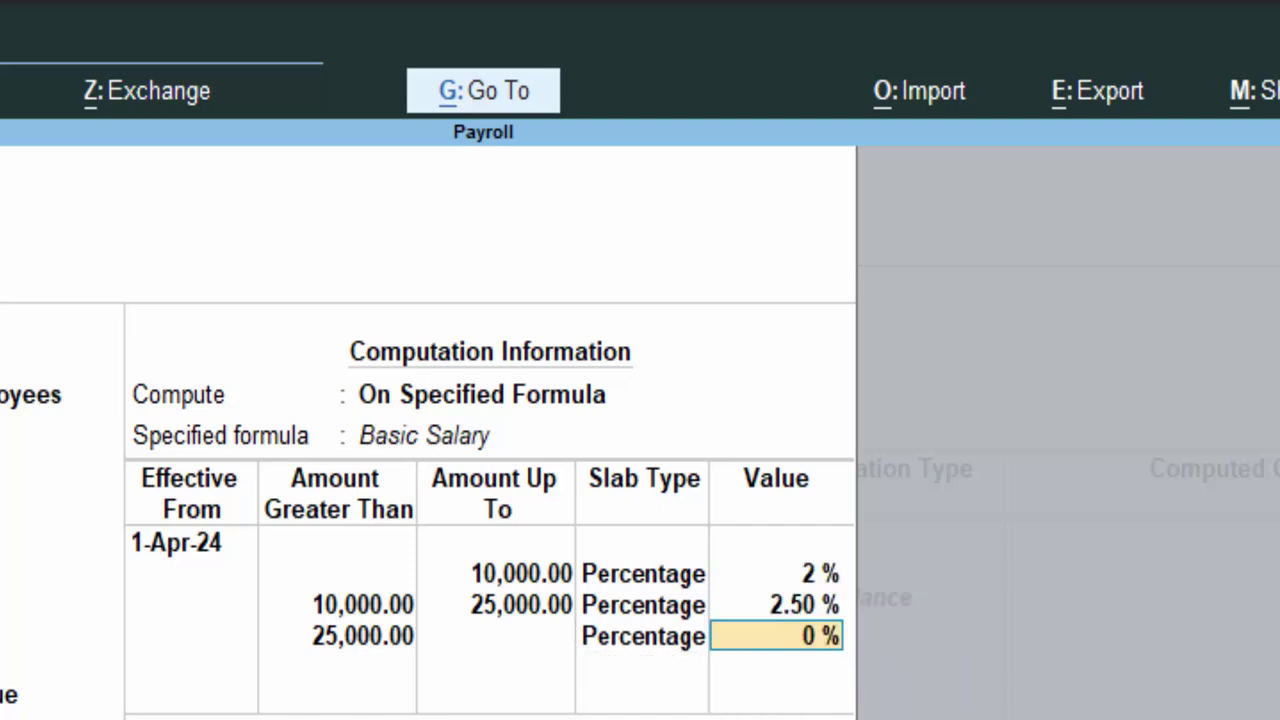
pyautogui.write('3')
pyautogui.press('Return')
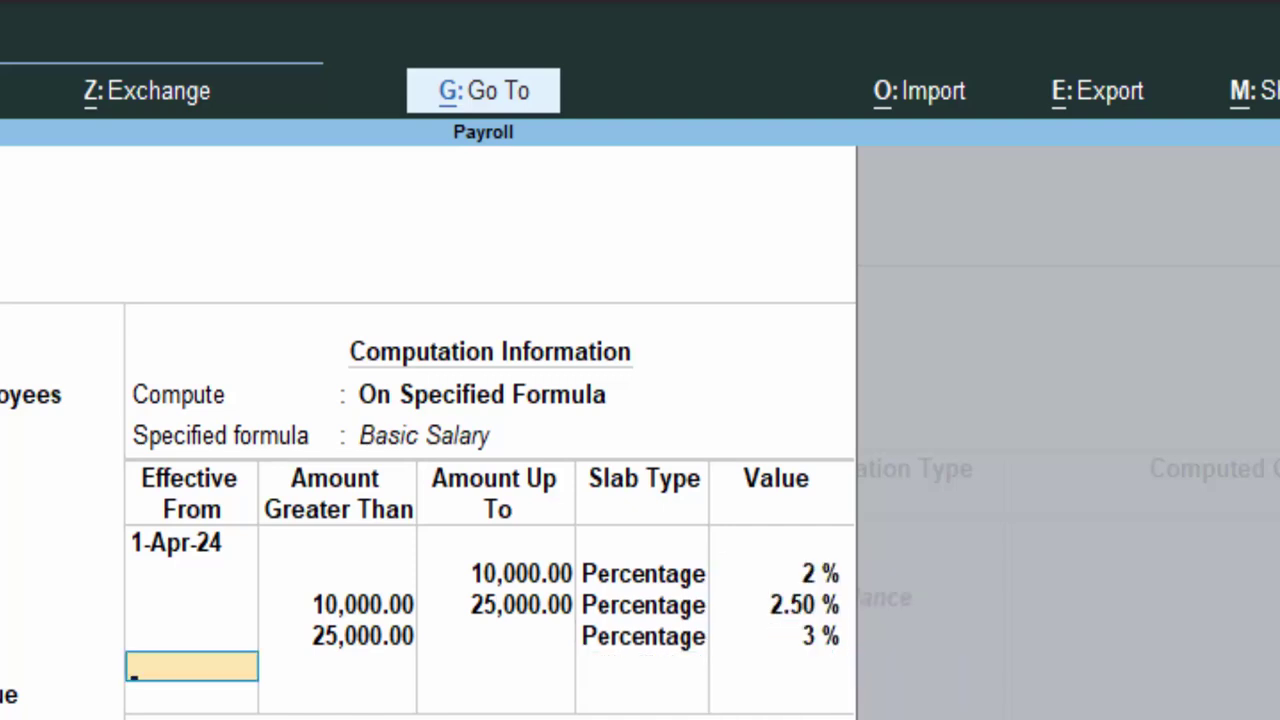
pyautogui.press('Return')
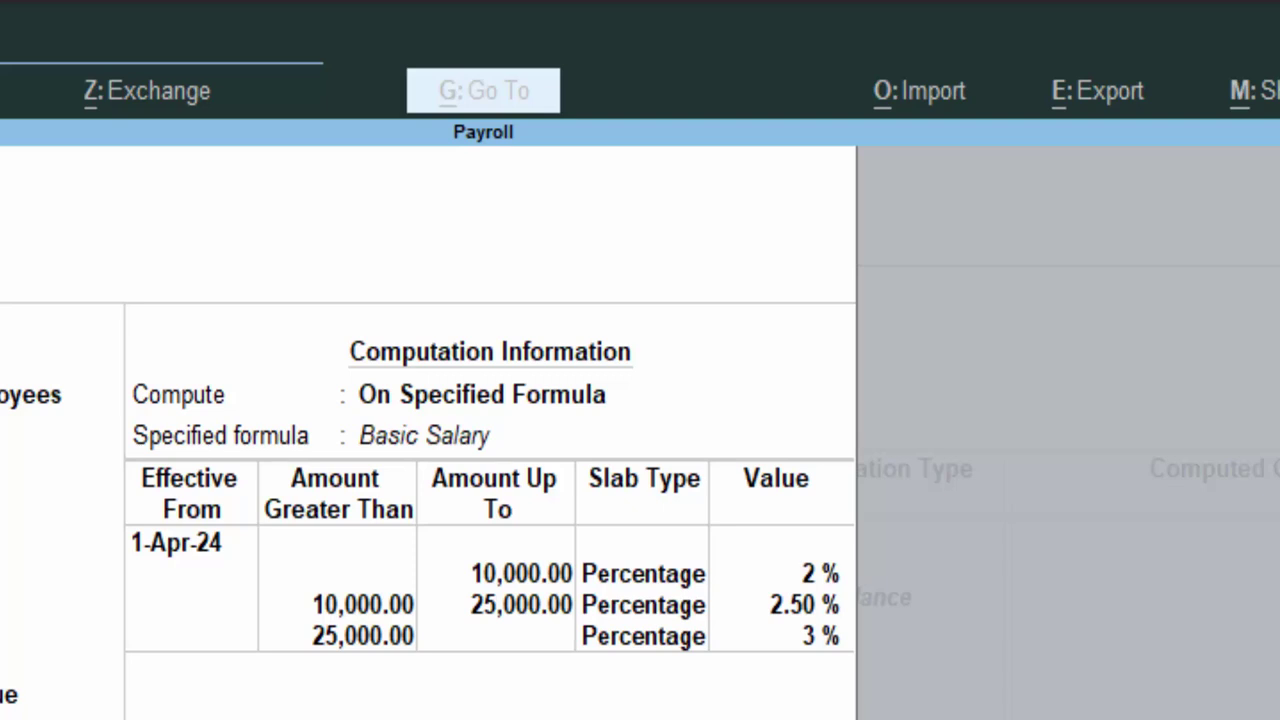
pyautogui.press('Return')
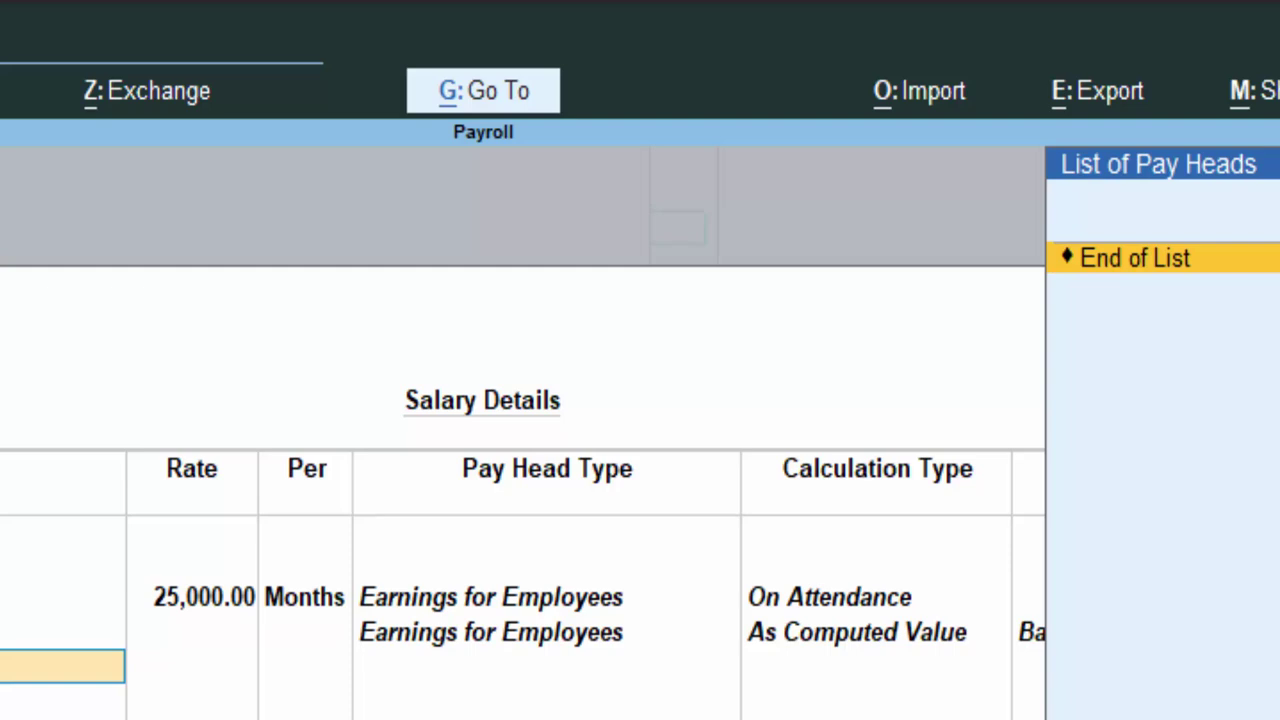
# Create pay head DA as fixed Earnings for Employees under Indirect Expenses, calculated As Computed Value.
pyautogui.click(1160, 226)
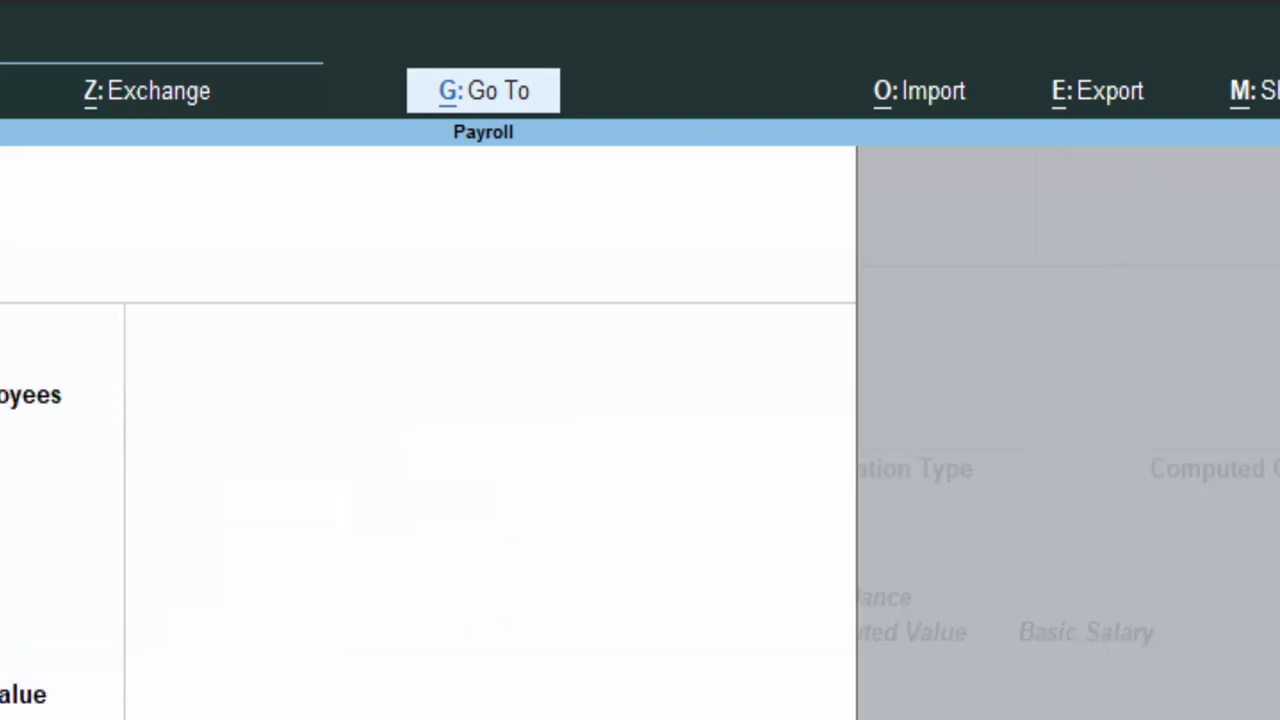
pyautogui.press('Return')
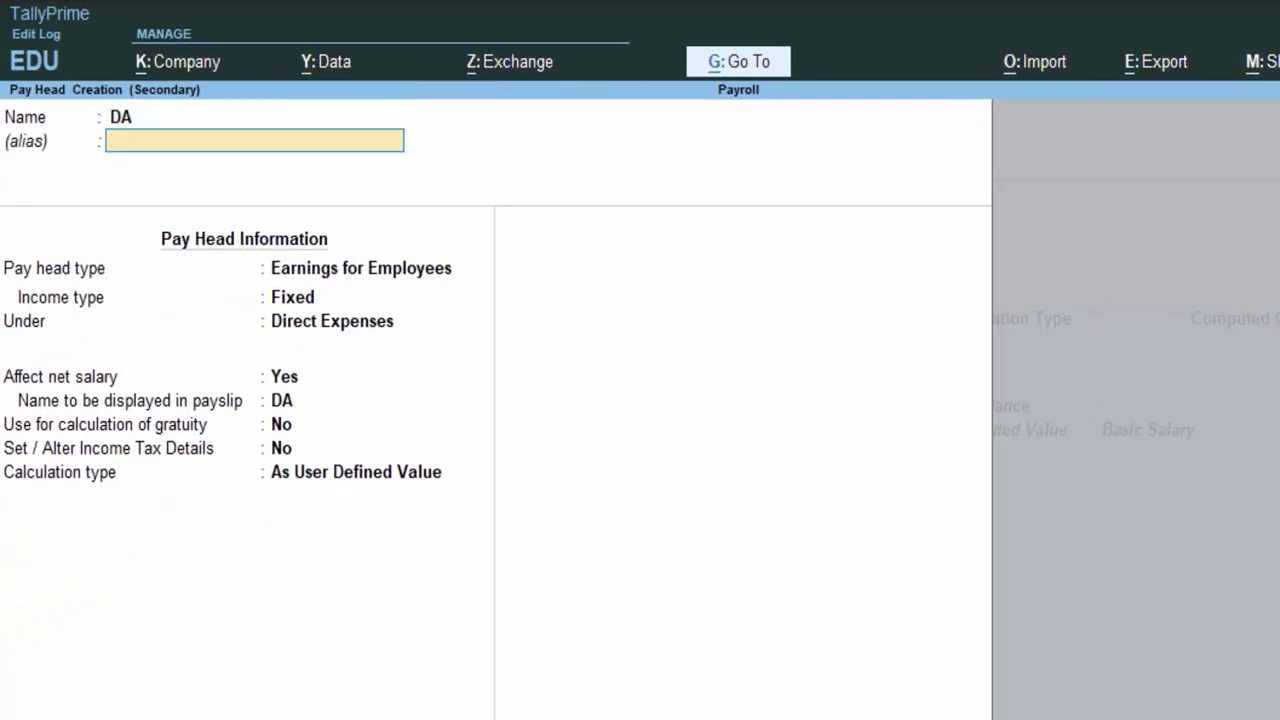
pyautogui.press('Return')
pyautogui.press('Return')
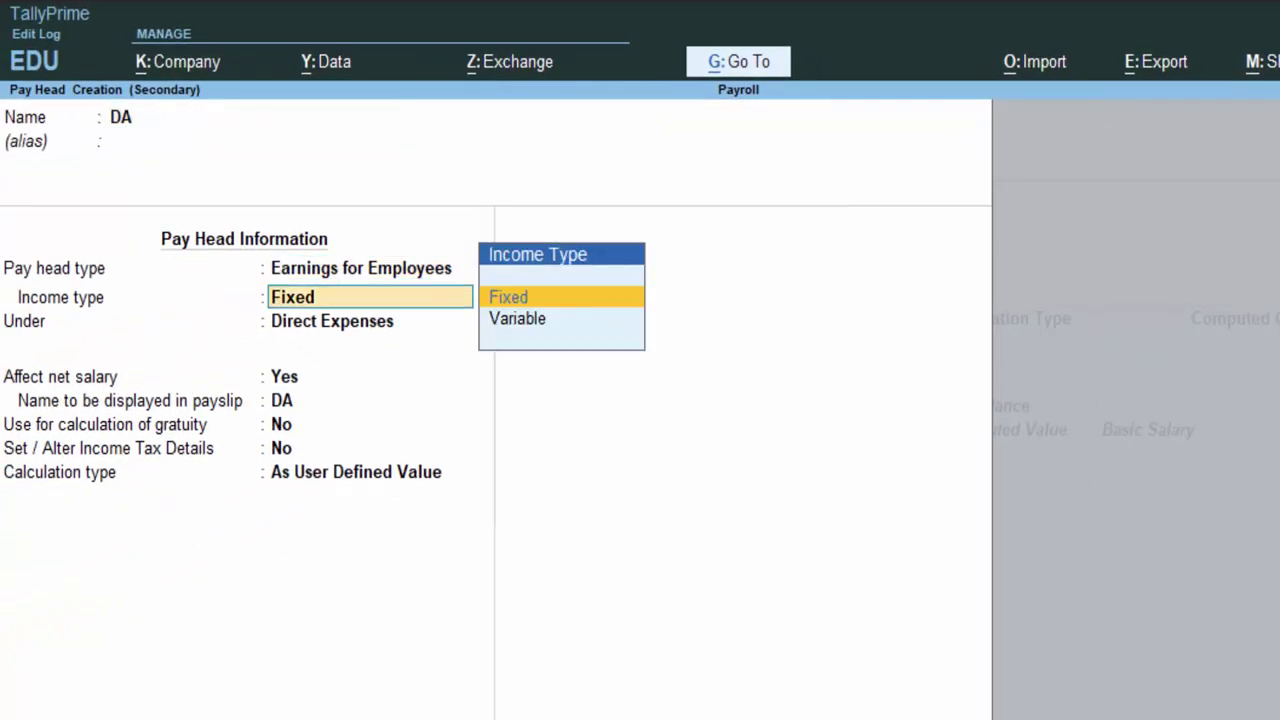
pyautogui.press('Return')
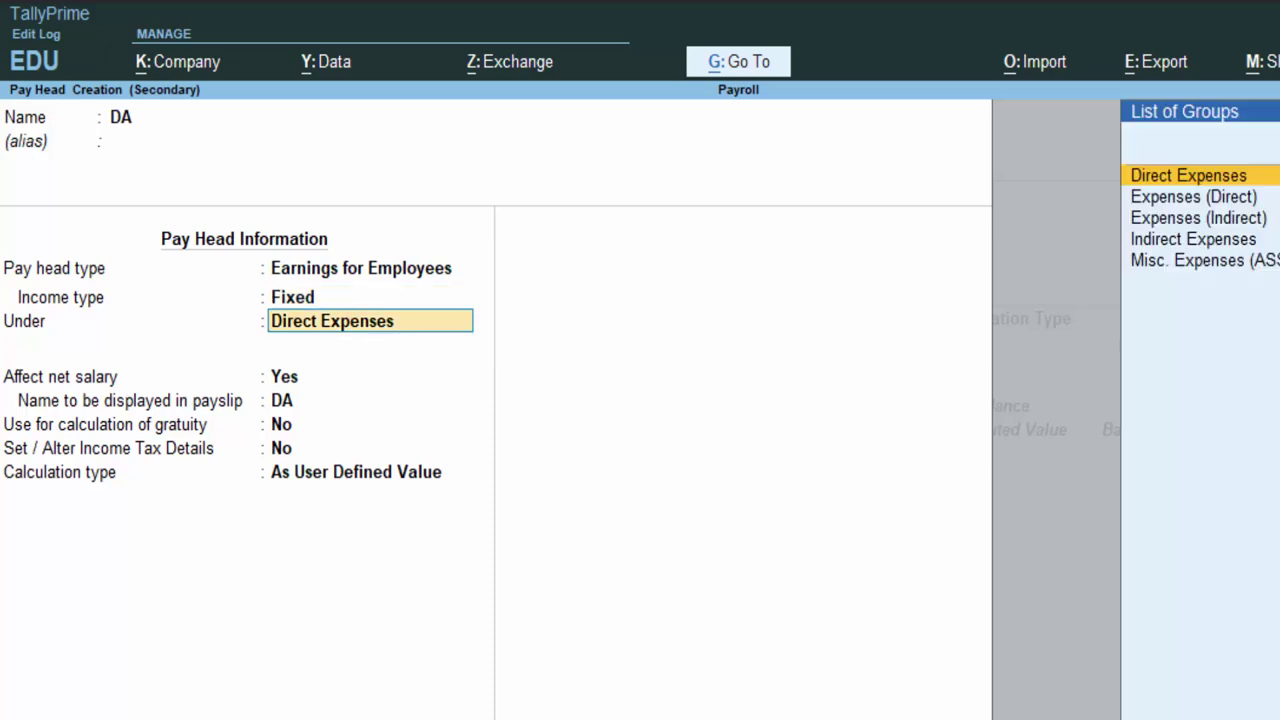
pyautogui.press('Down')
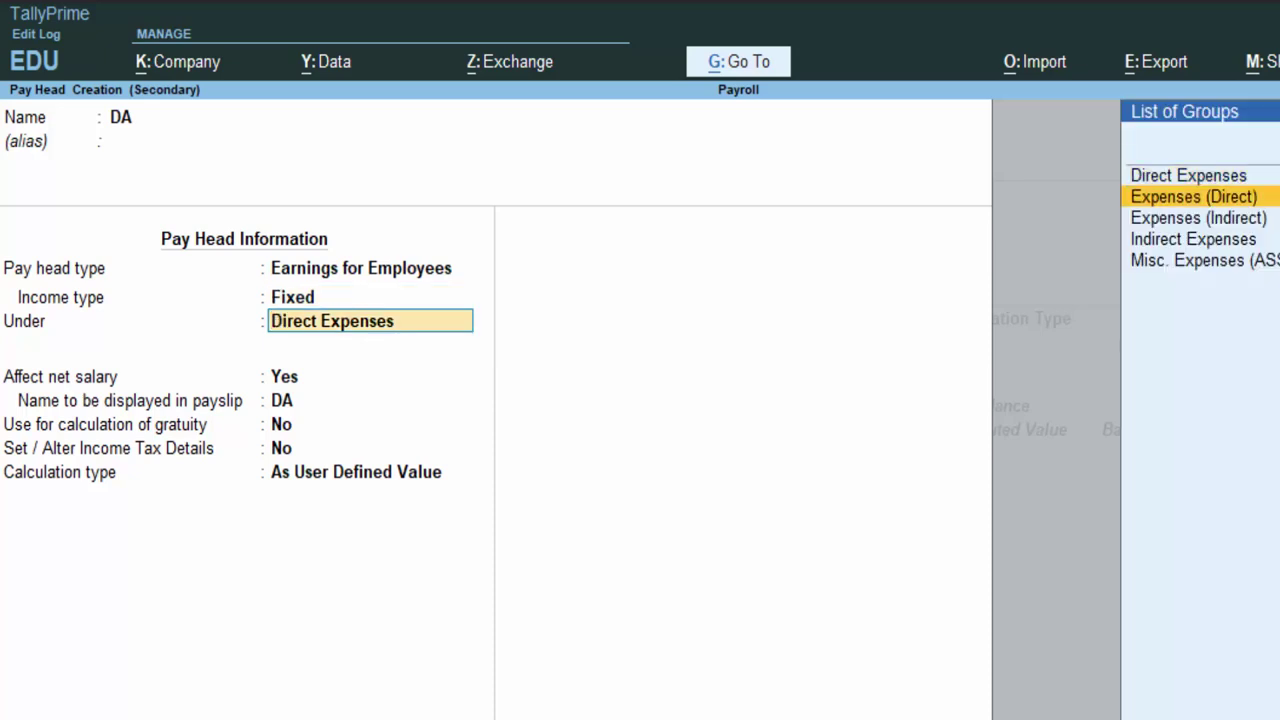
pyautogui.press('Down')
pyautogui.press('Down')
pyautogui.press('Return')
pyautogui.press('Return')
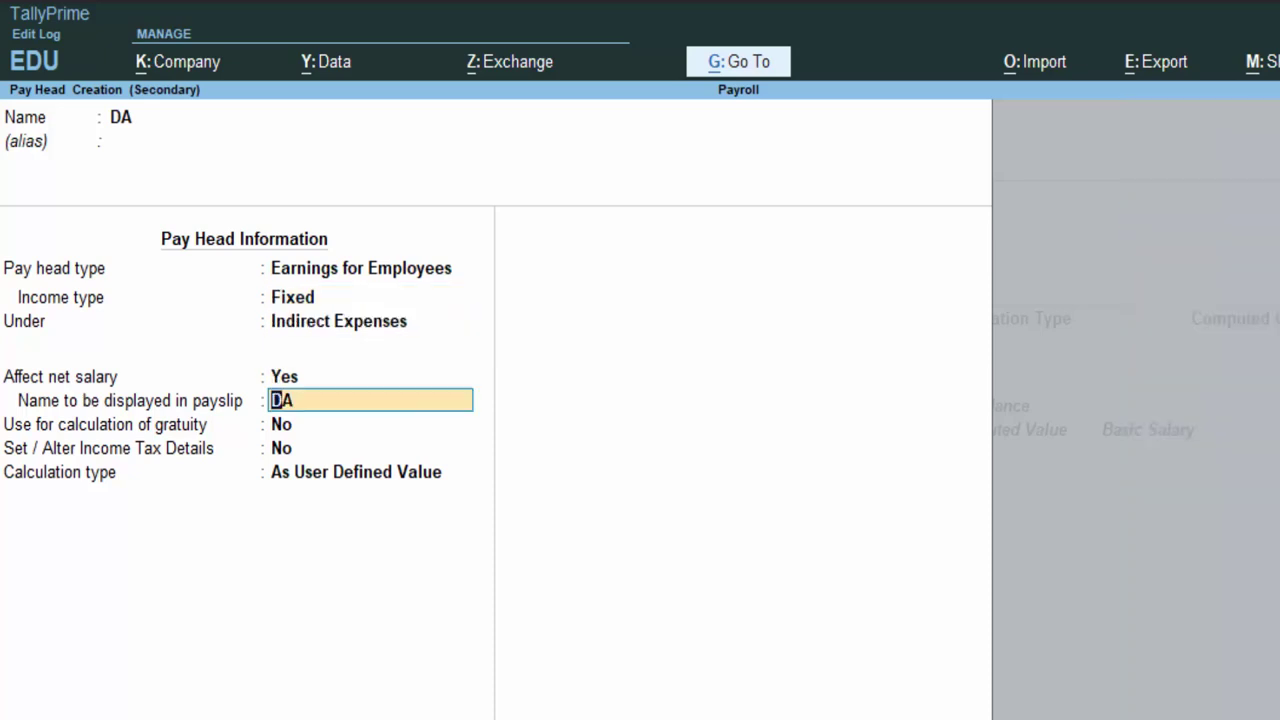
pyautogui.press('Return')
pyautogui.press('Return')
pyautogui.press('Return')
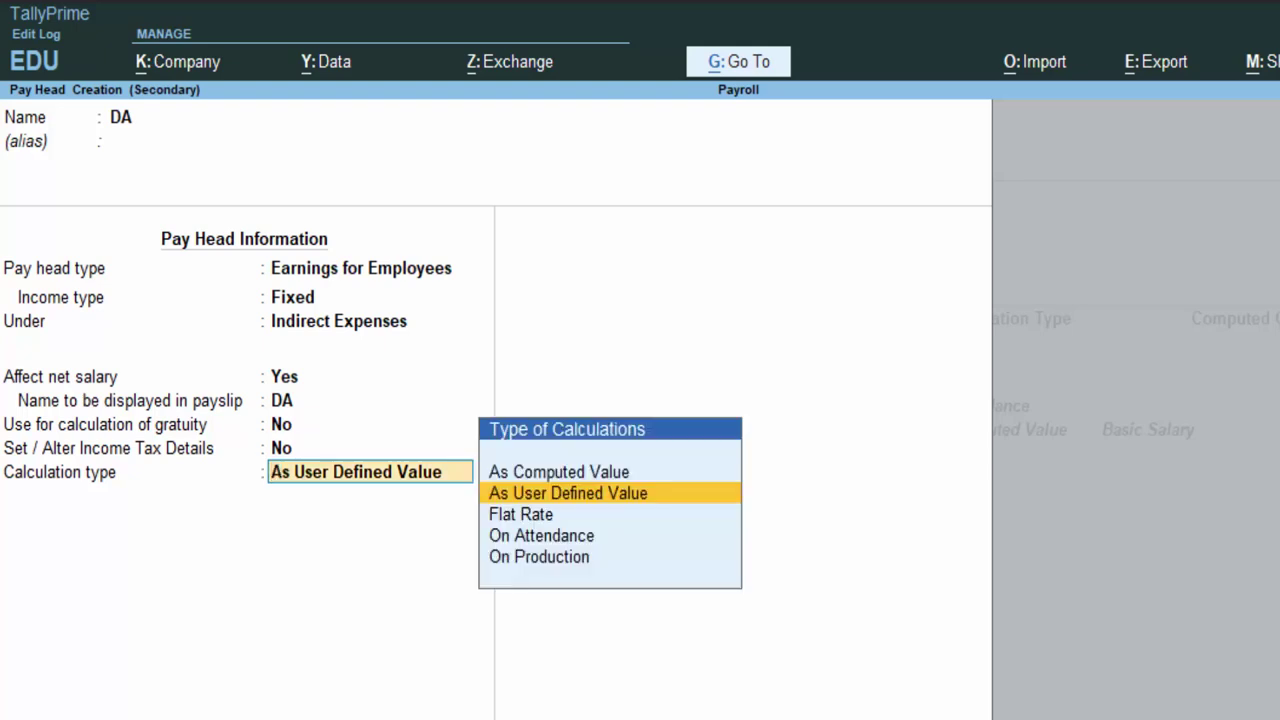
pyautogui.press('Down')
pyautogui.press('Down')
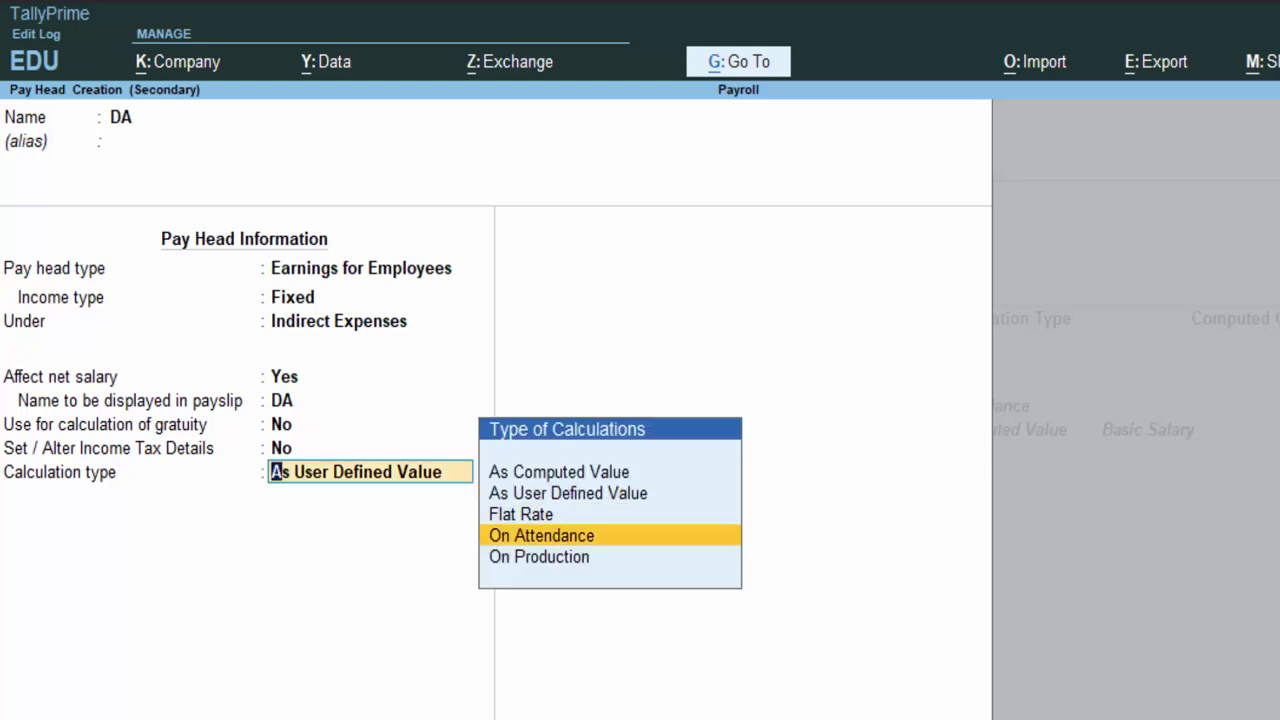
pyautogui.press('Up')
pyautogui.press('Up')
pyautogui.press('Up')
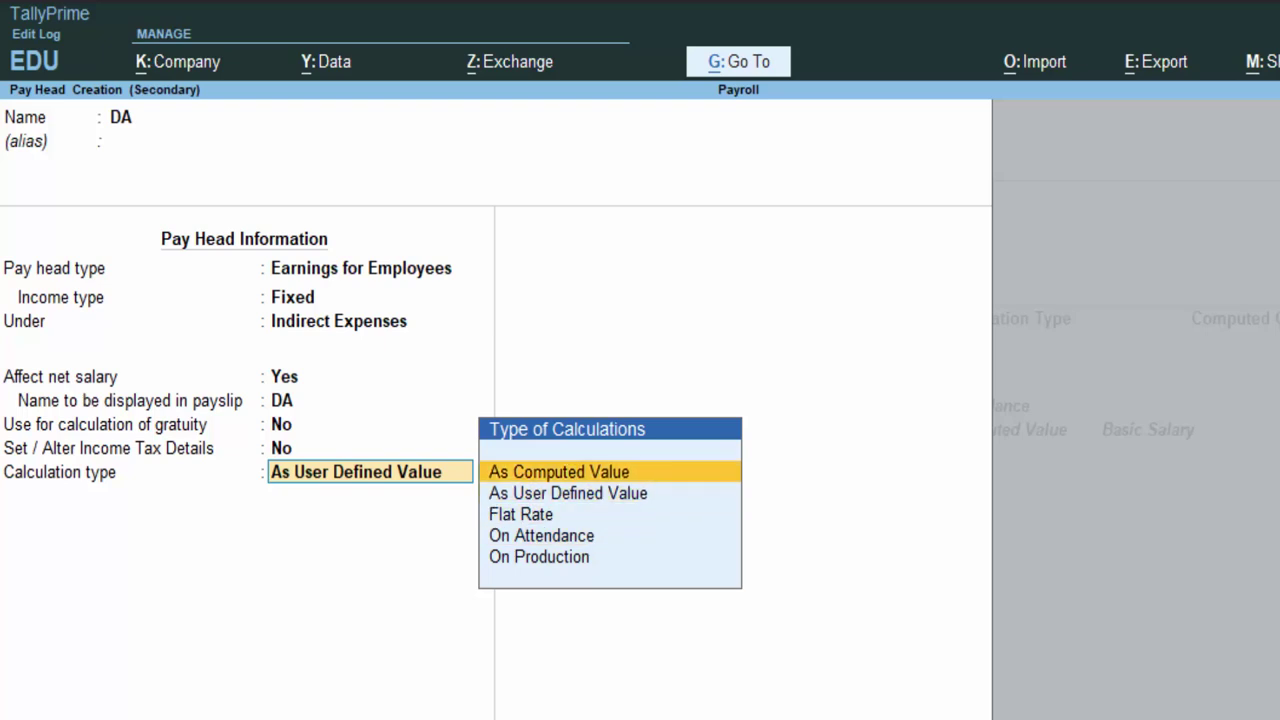
pyautogui.press('Return')
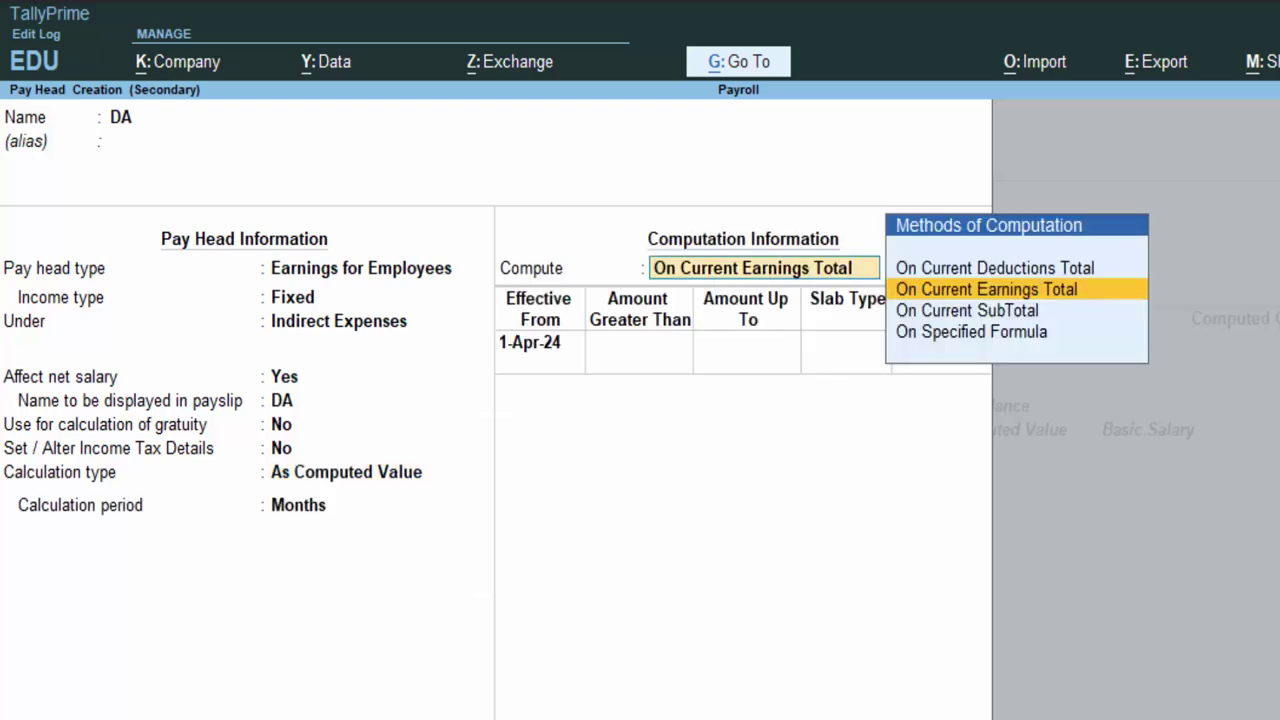
# Have DA compute On Specified Formula based on Basic Salary only.
pyautogui.press('Down')
pyautogui.press('Down')
pyautogui.press('Return')
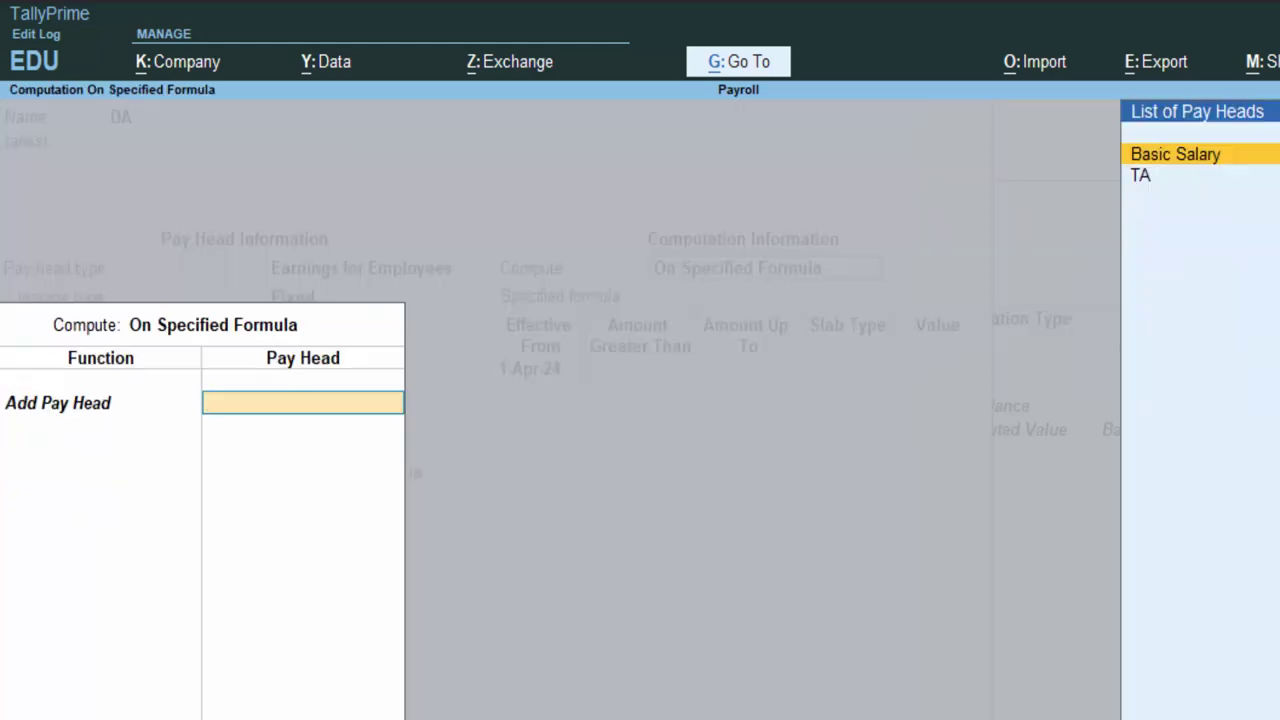
pyautogui.press('Return')
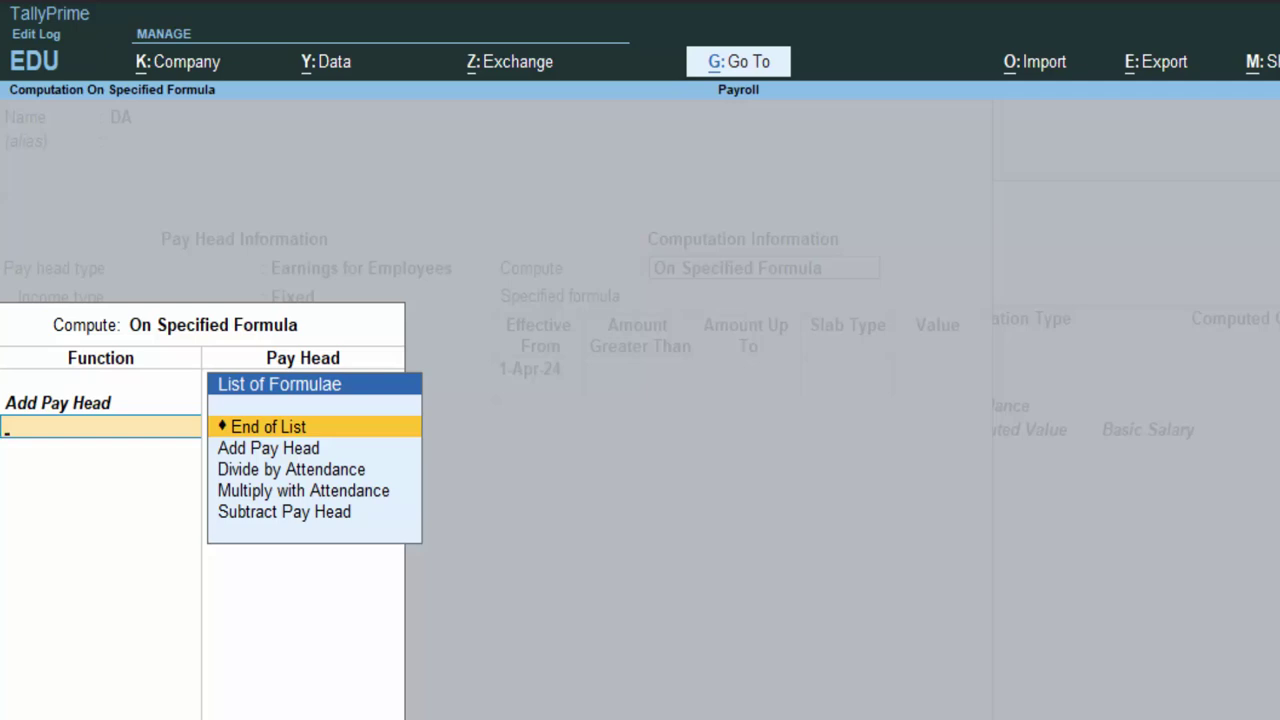
pyautogui.press('Return')
# Set the first DA slab to a fixed Value of 1,000 up to 10,000.
pyautogui.press('Return')
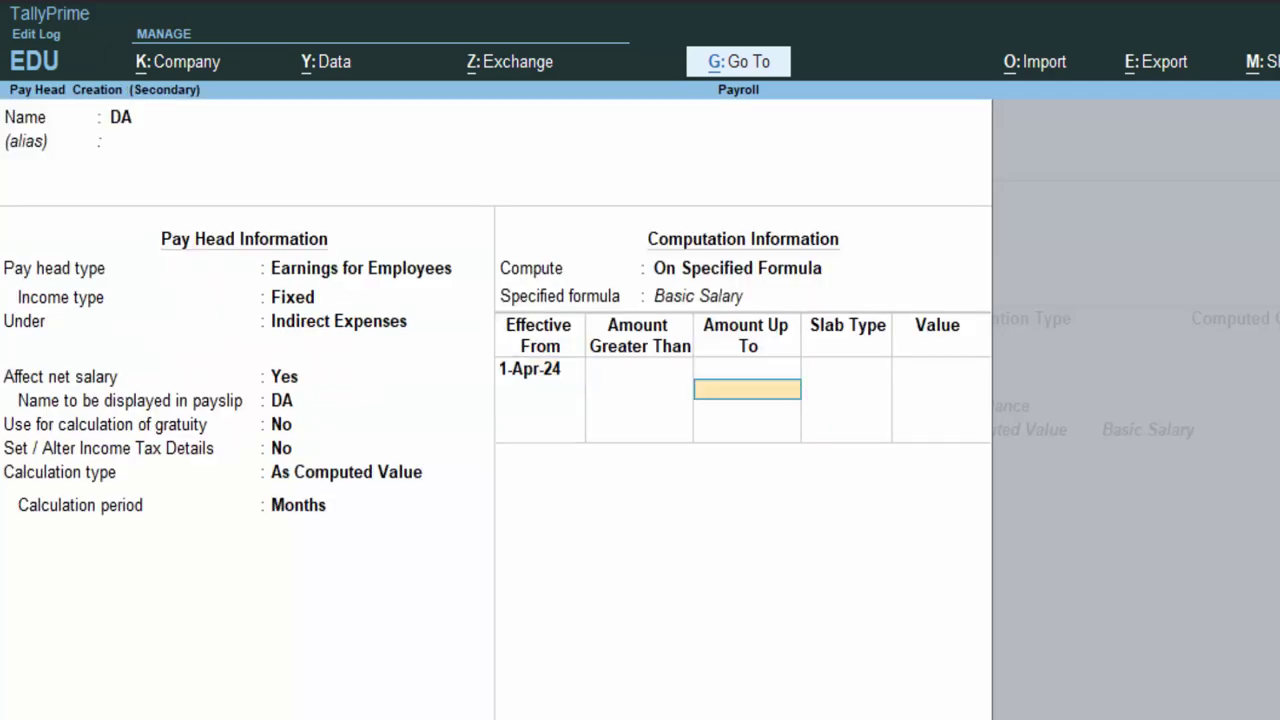
pyautogui.write('1')
pyautogui.write('0000')
pyautogui.press('Return')
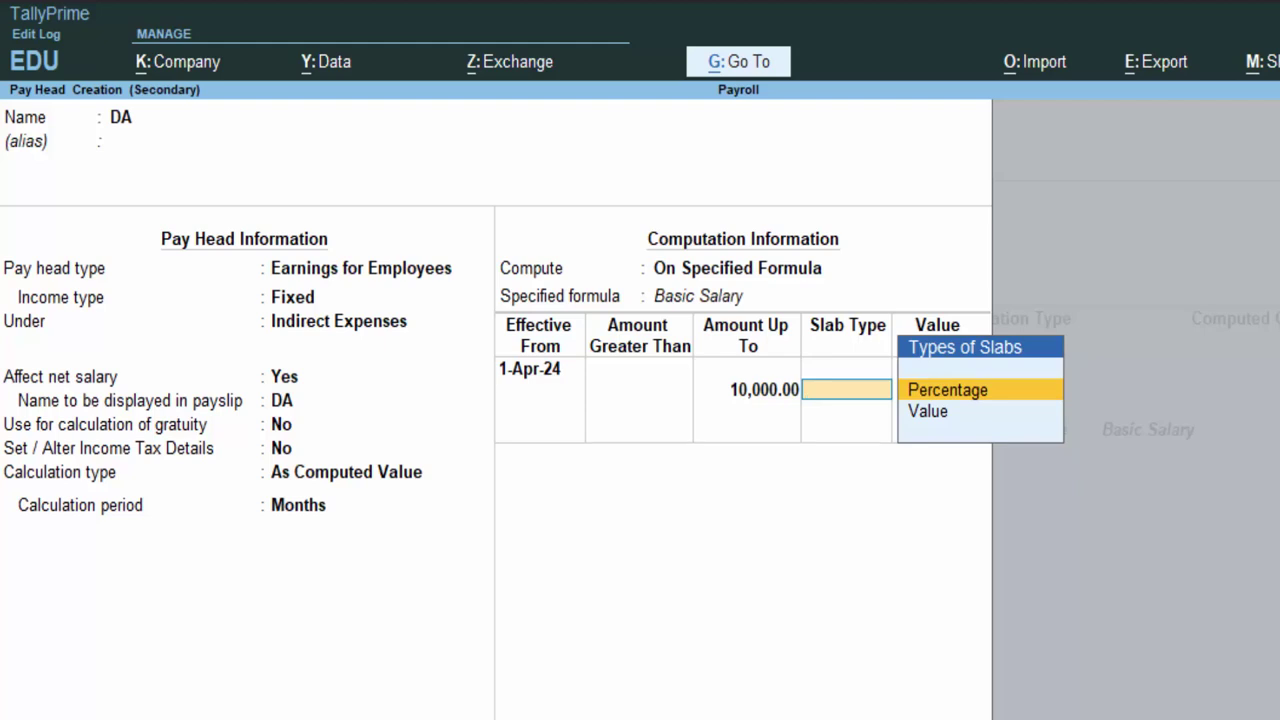
pyautogui.press('Return')
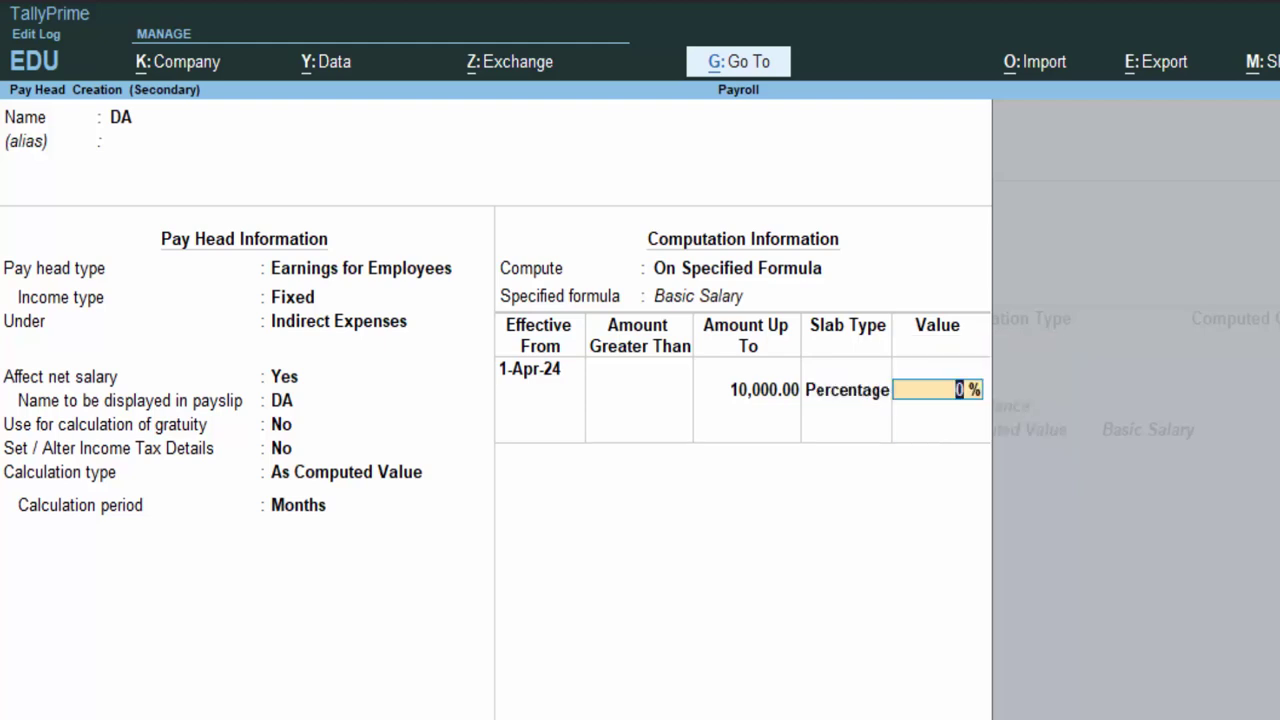
pyautogui.press('BackSpace')
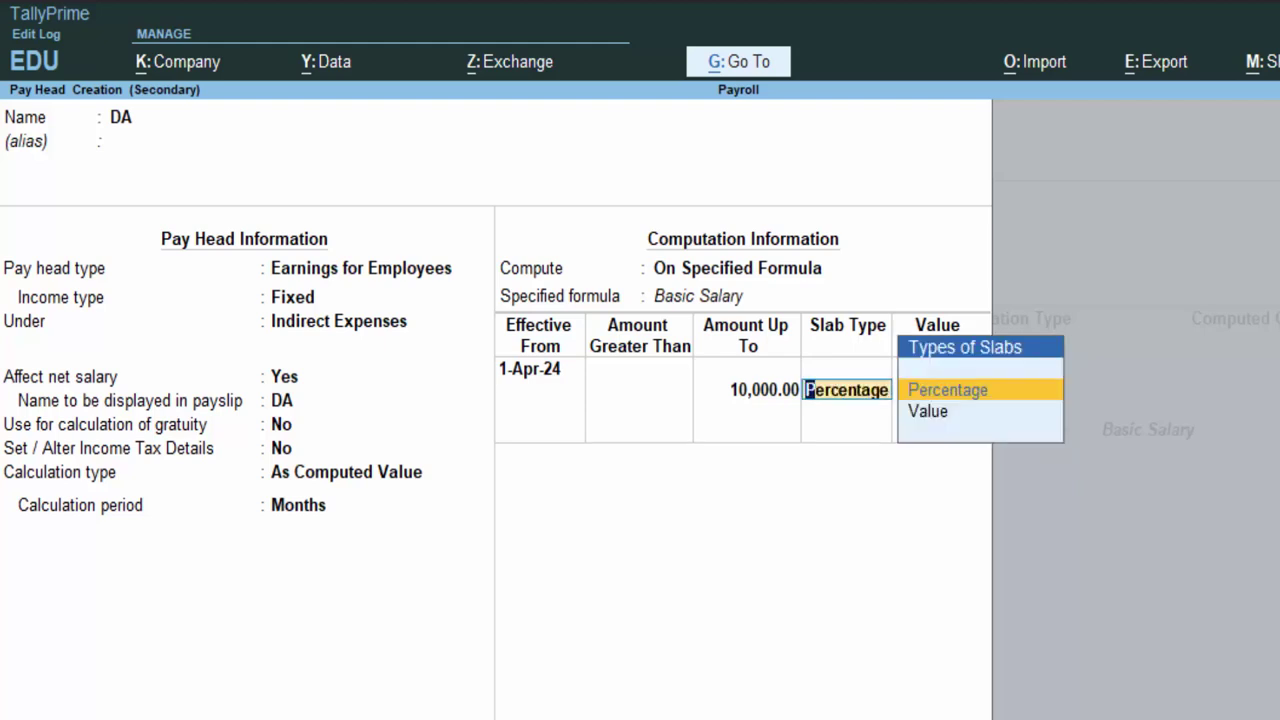
pyautogui.press('Down')
pyautogui.press('Return')
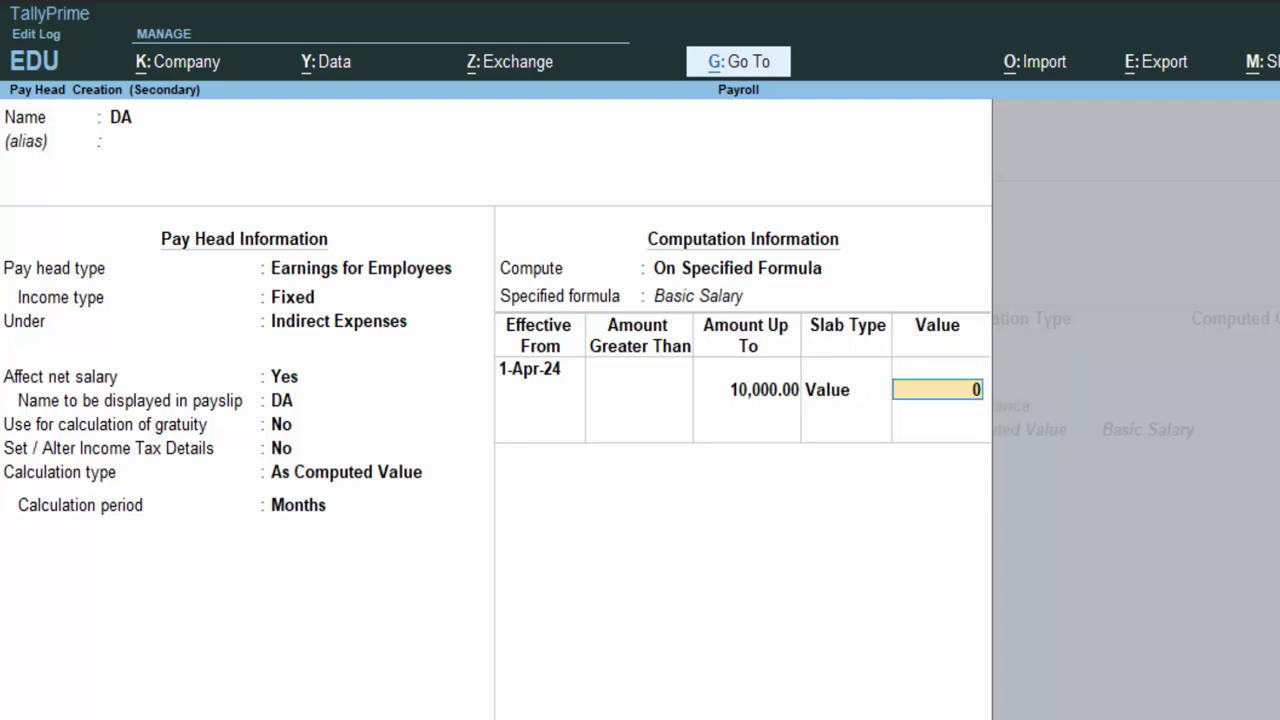
pyautogui.write('1000')
pyautogui.press('Return')
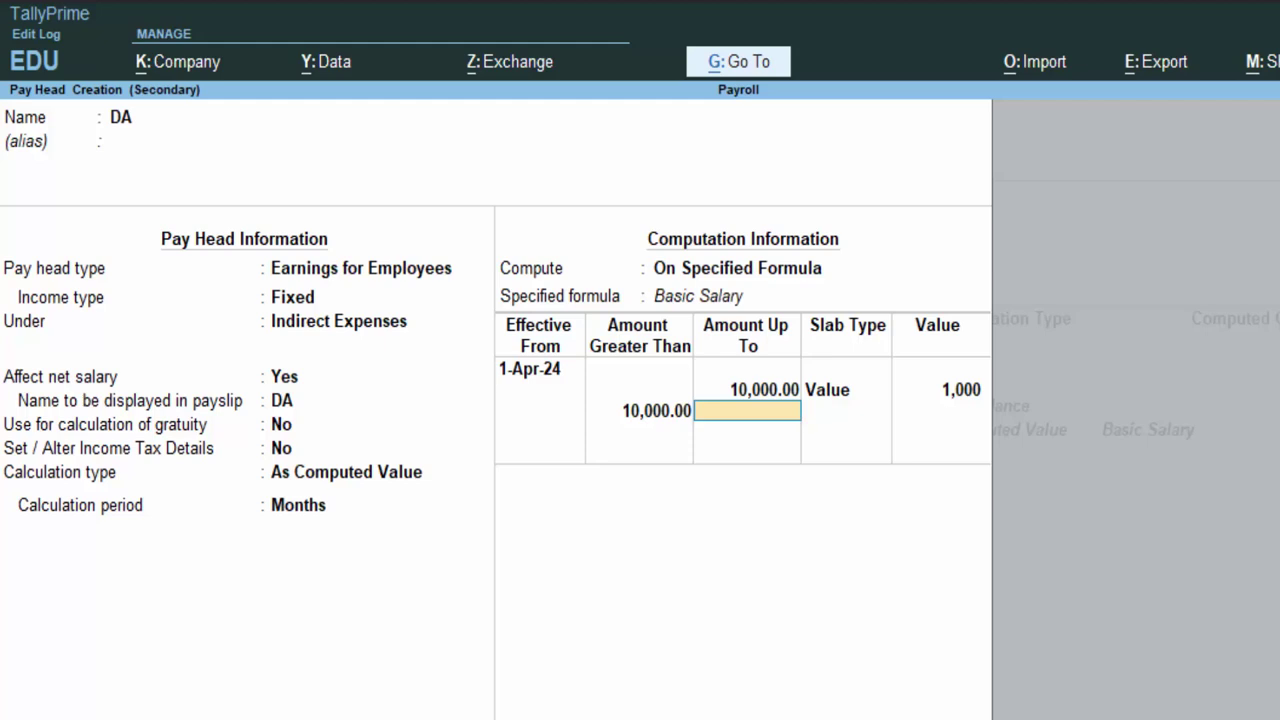
# Set the second DA slab to a fixed Value of 1,500 up to 25,000.
pyautogui.write('25,')
pyautogui.write('00')
pyautogui.write('0')
pyautogui.press('Return')
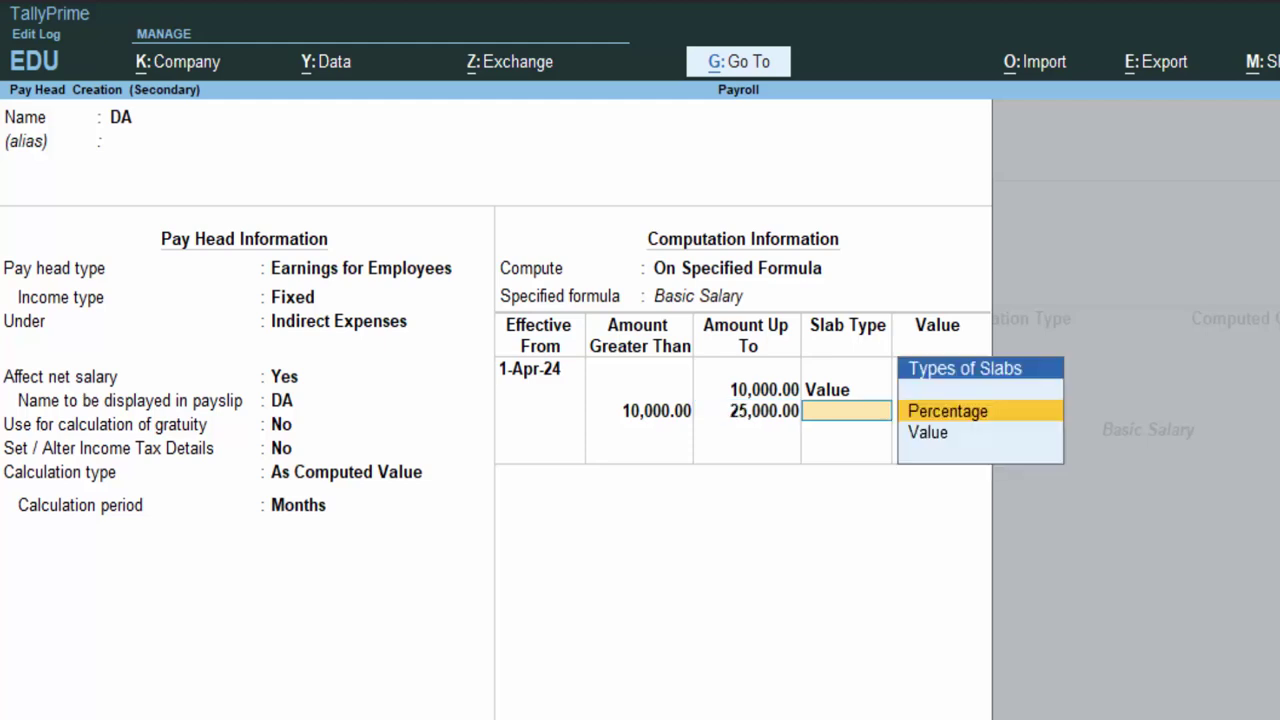
pyautogui.press('Down')
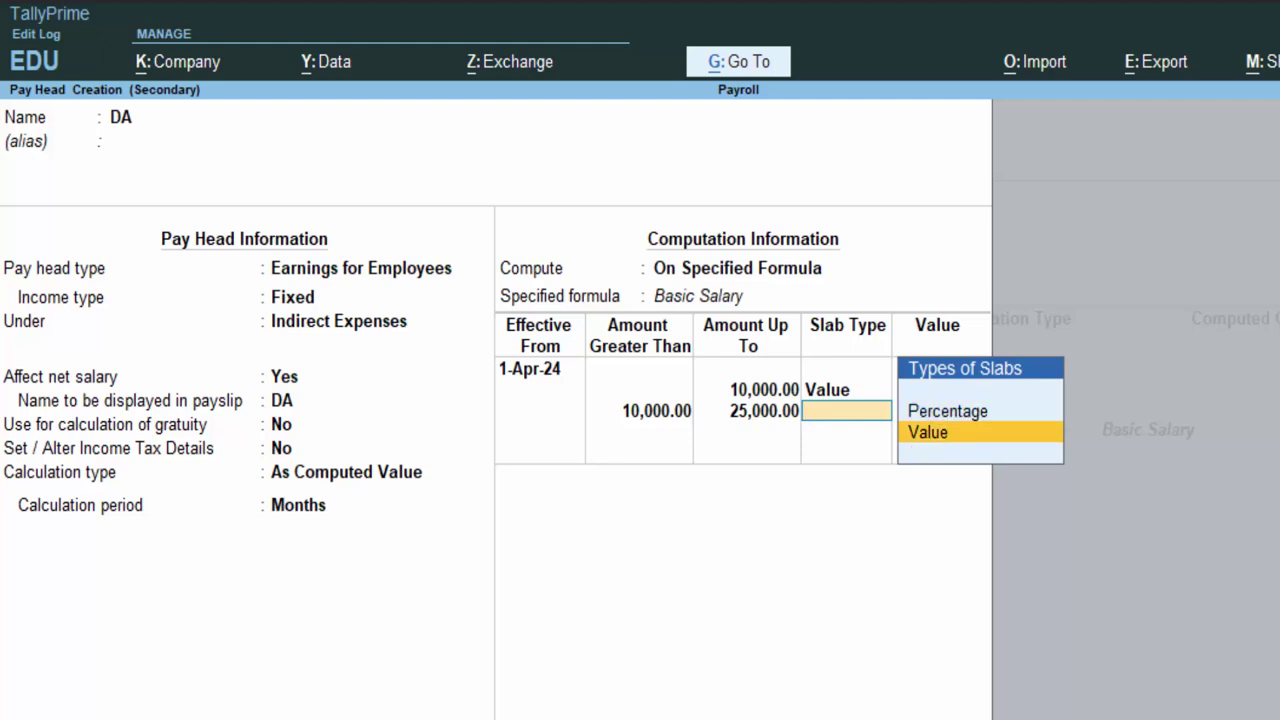
pyautogui.press('Return')
pyautogui.write('15')
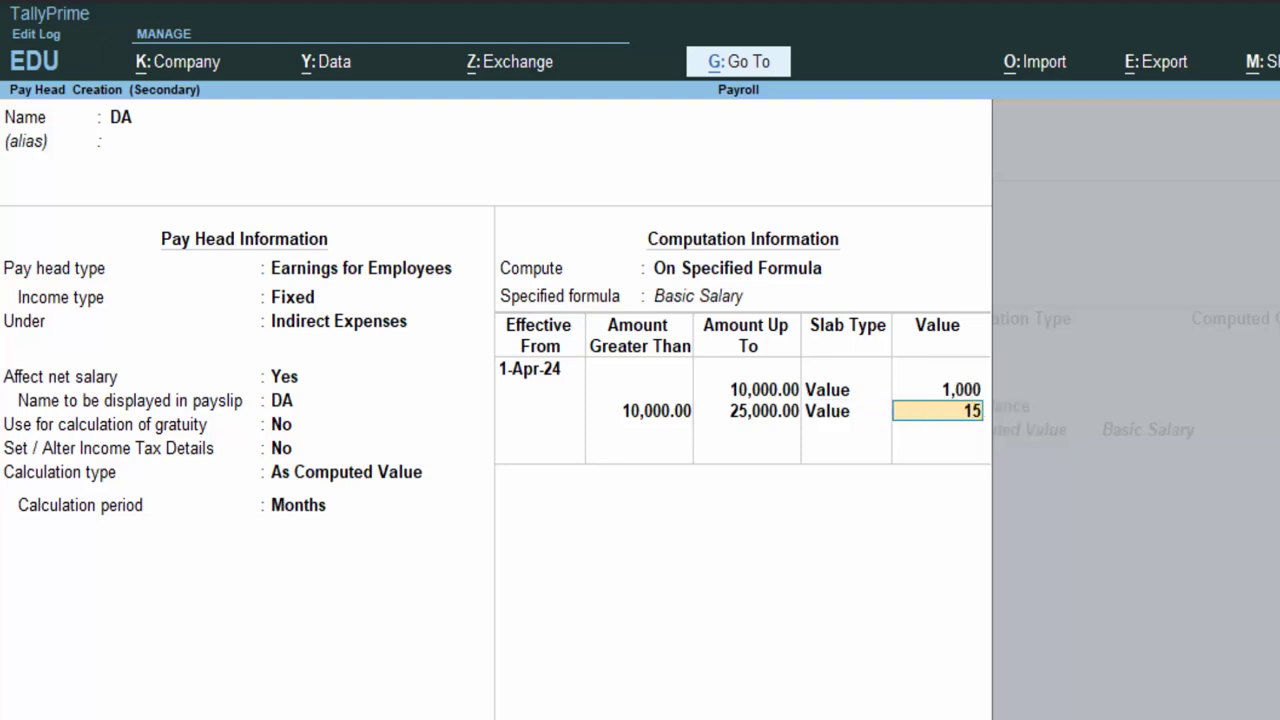
pyautogui.write('00')
pyautogui.press('Return')
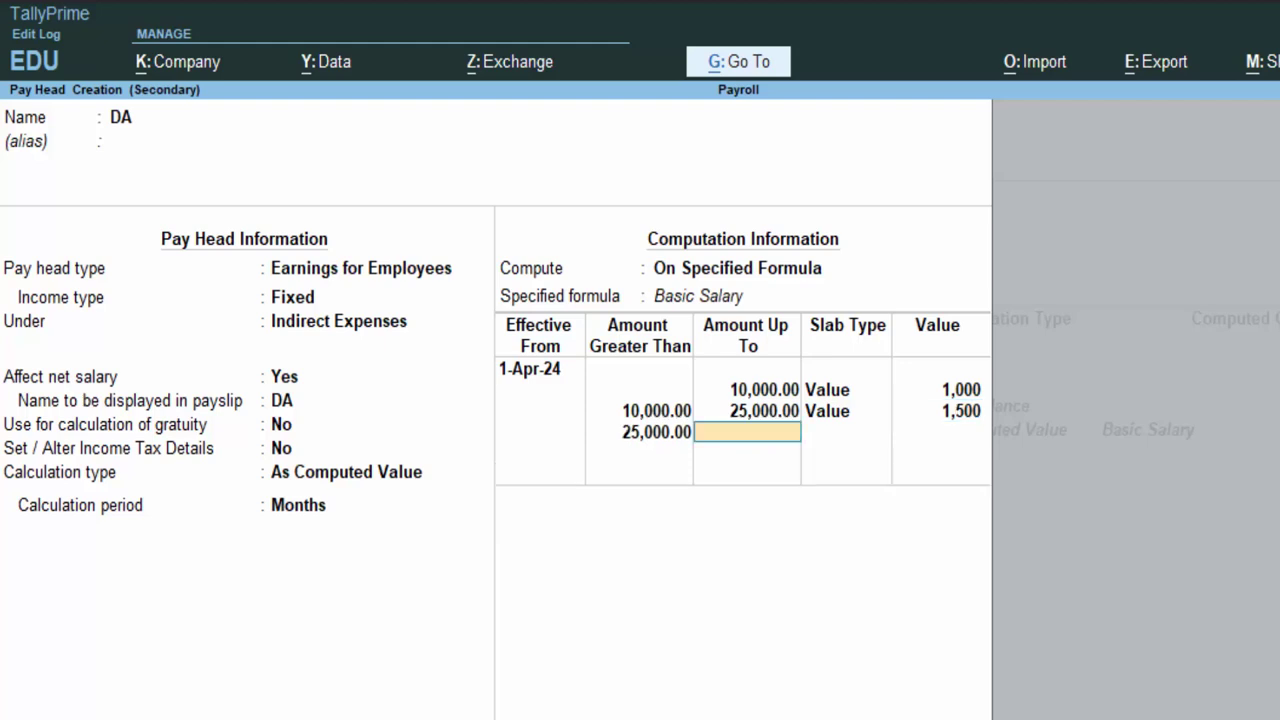
# Make the open-ended top DA slab a fixed Value of 2000.
pyautogui.press('Return')
pyautogui.press('Return')
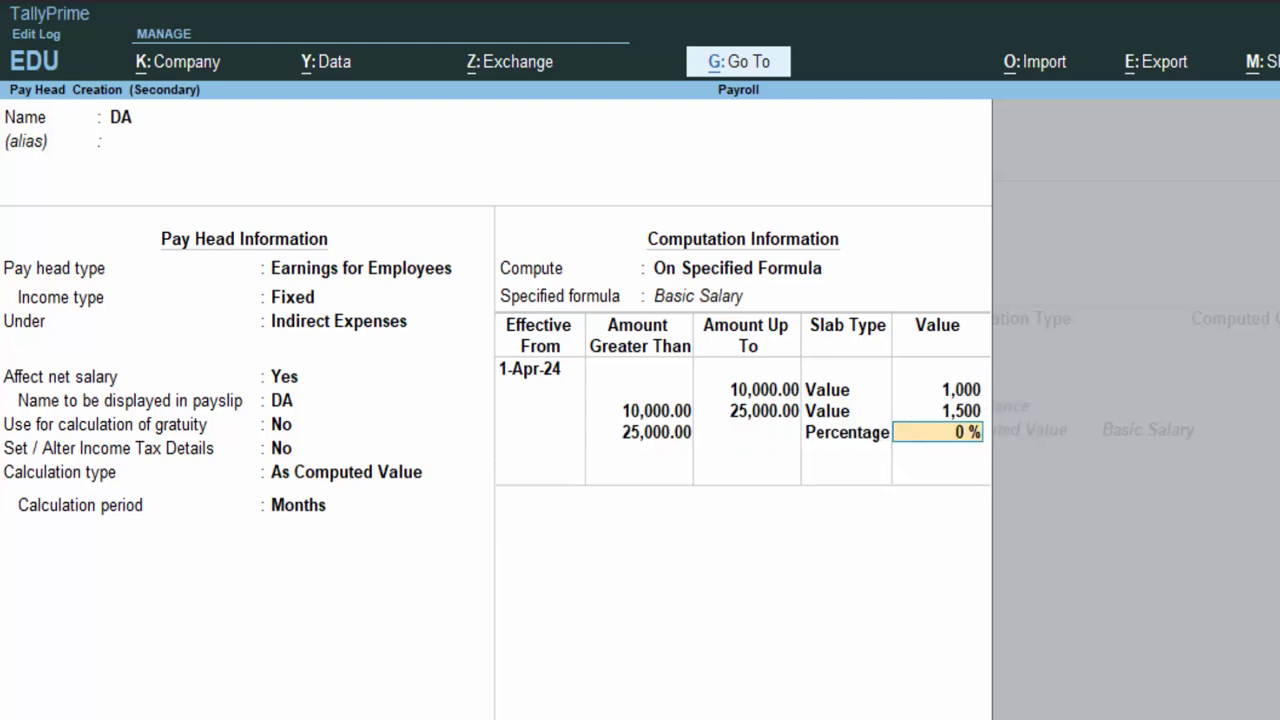
pyautogui.press('BackSpace')
pyautogui.press('Down')
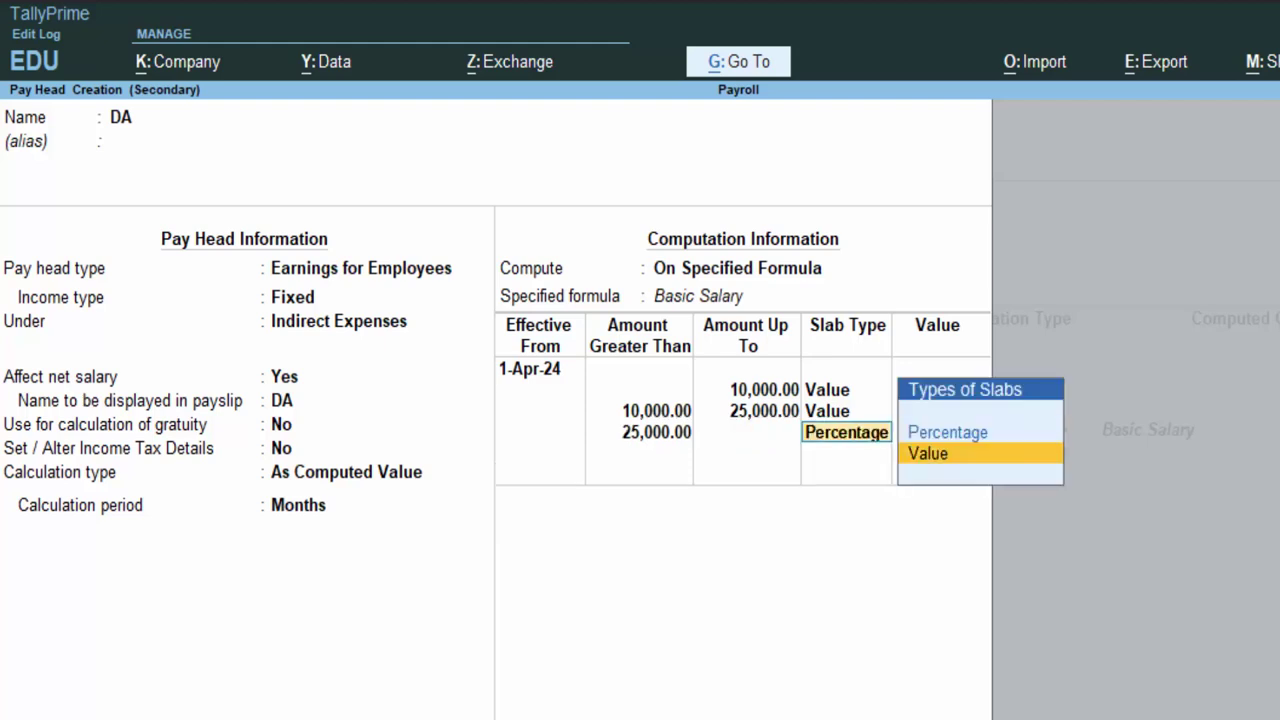
pyautogui.press('Return')
pyautogui.write('2')
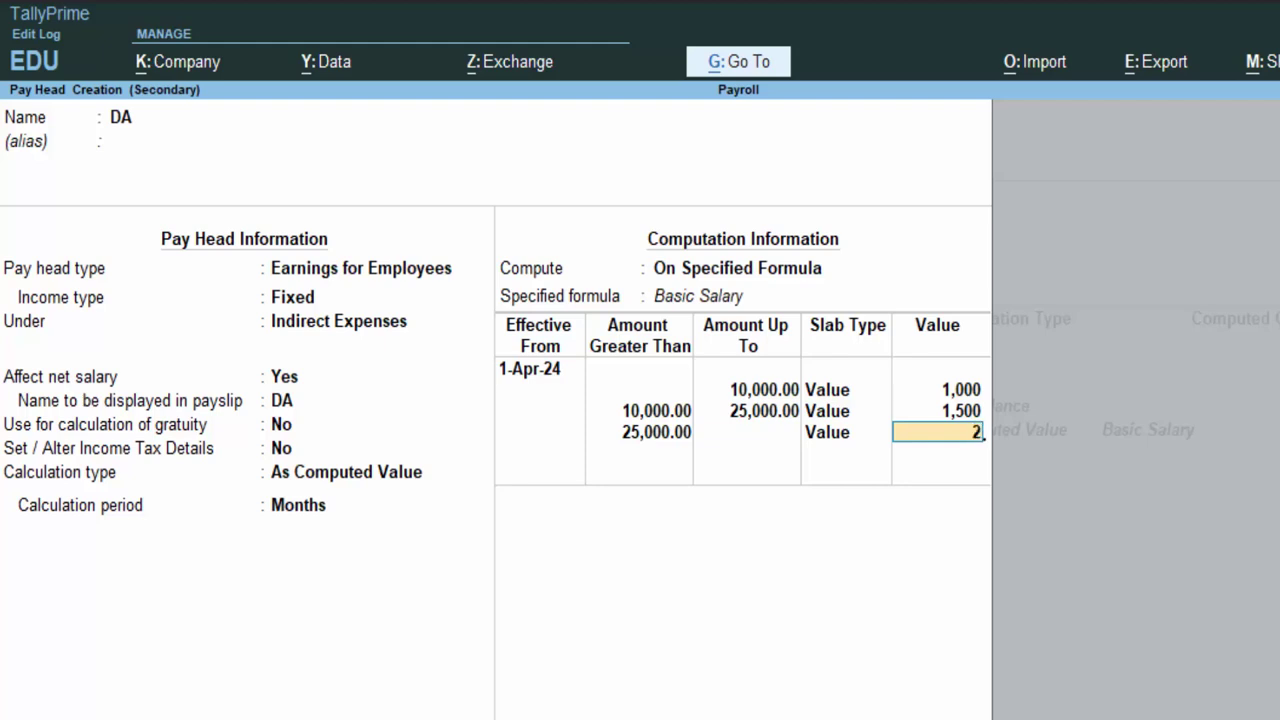
pyautogui.write('000')
pyautogui.press('Return')
pyautogui.press('Return')
# Save the DA pay head and start a new pay head named PF.
pyautogui.hotkey('ctrl', 'a')
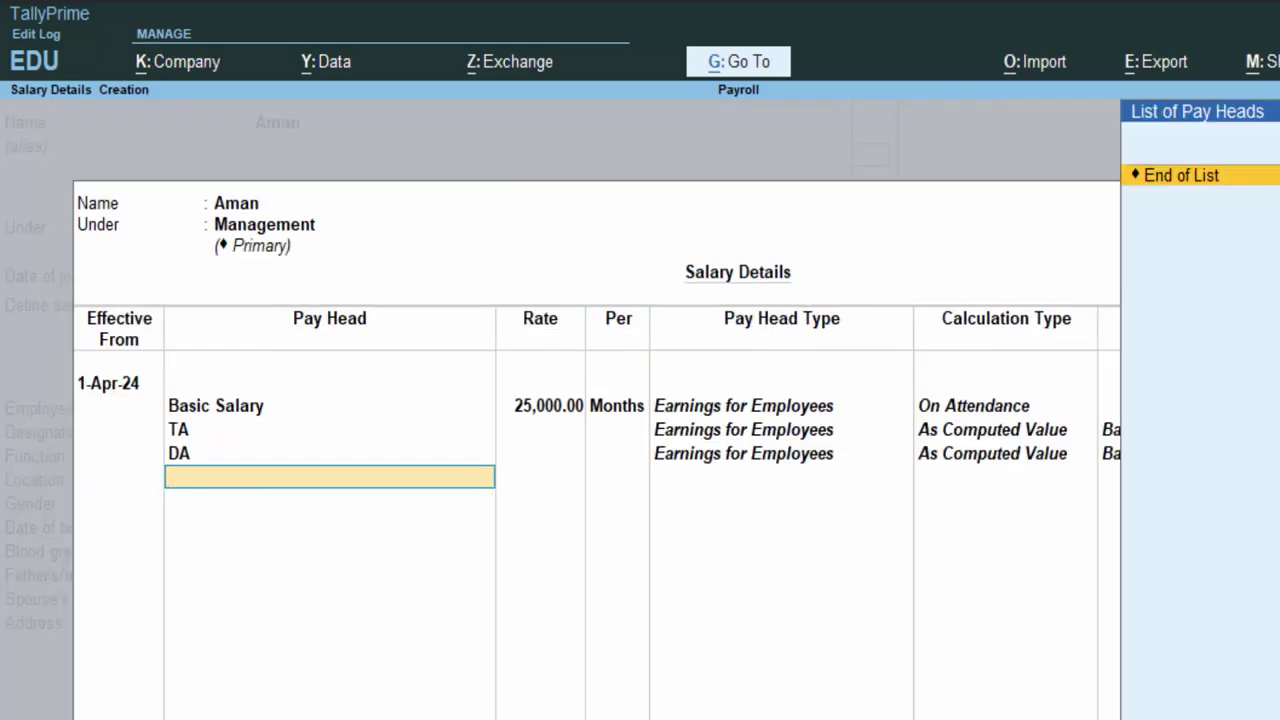
pyautogui.hotkey('alt', 'c')
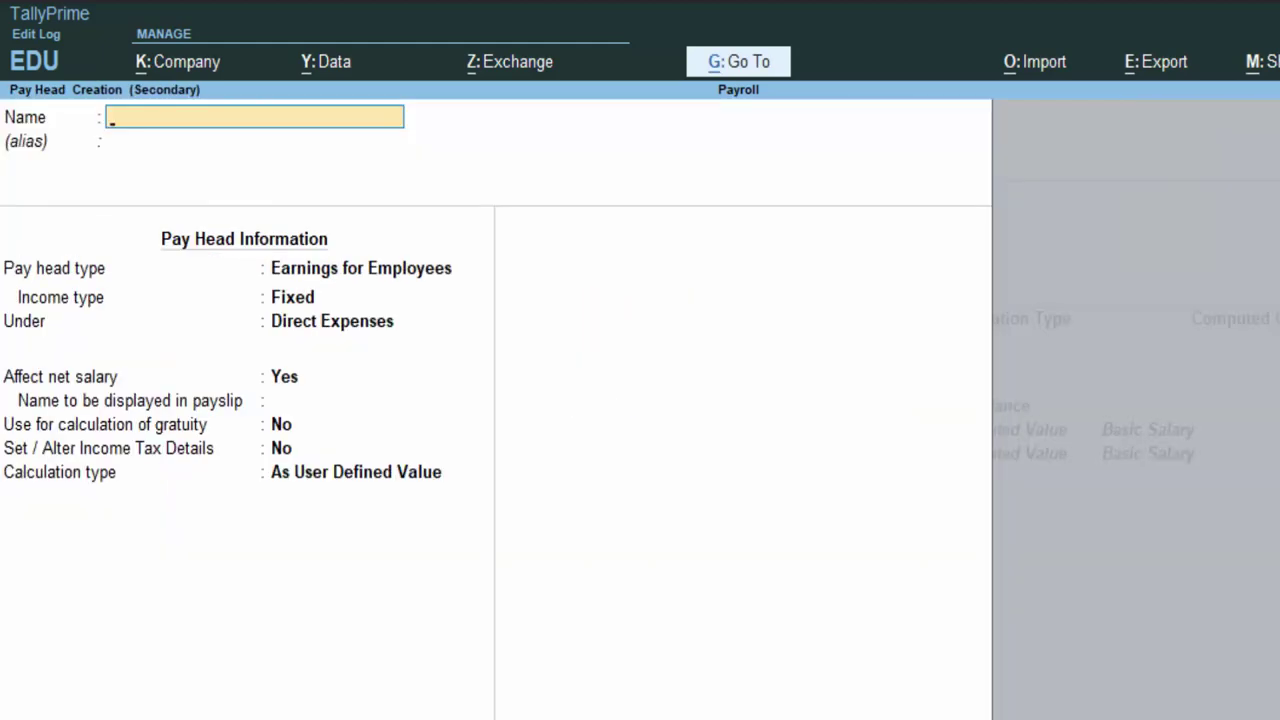
pyautogui.write('PF')
pyautogui.press('Return')
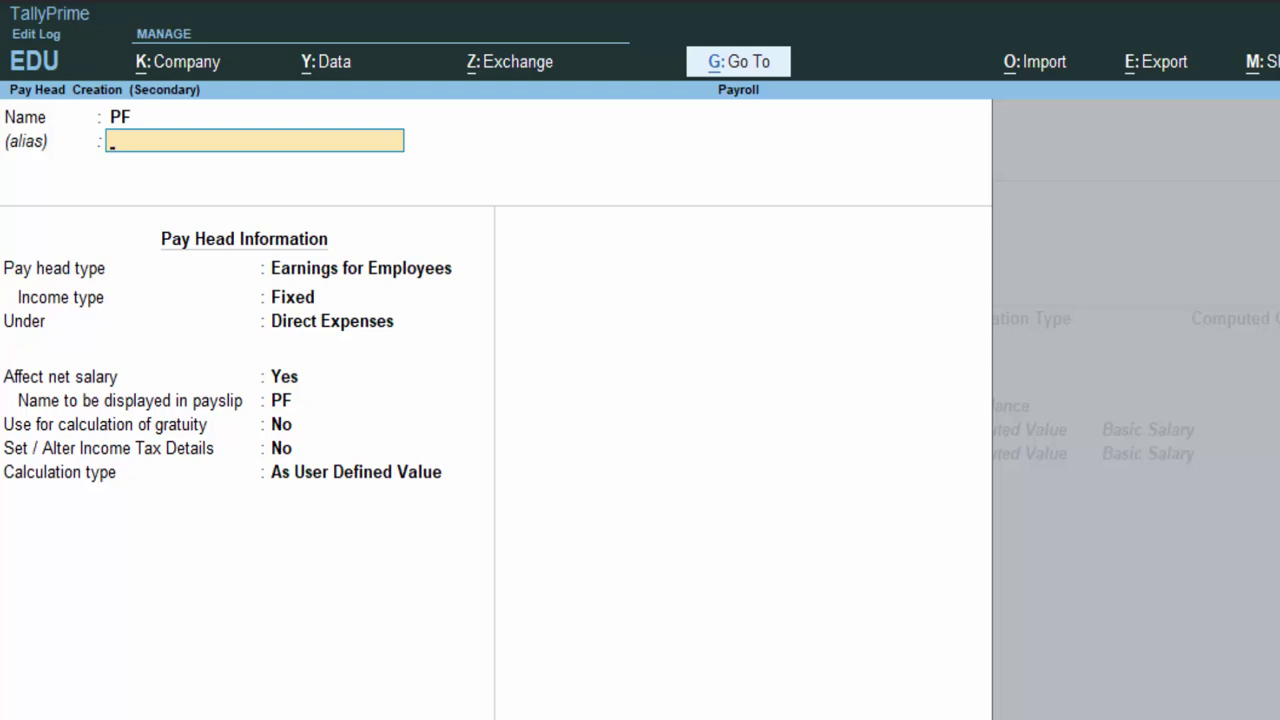
# Make PF an Employer's Statutory Contribution of type PF Account (A/c No. 1).
pyautogui.press('Return')
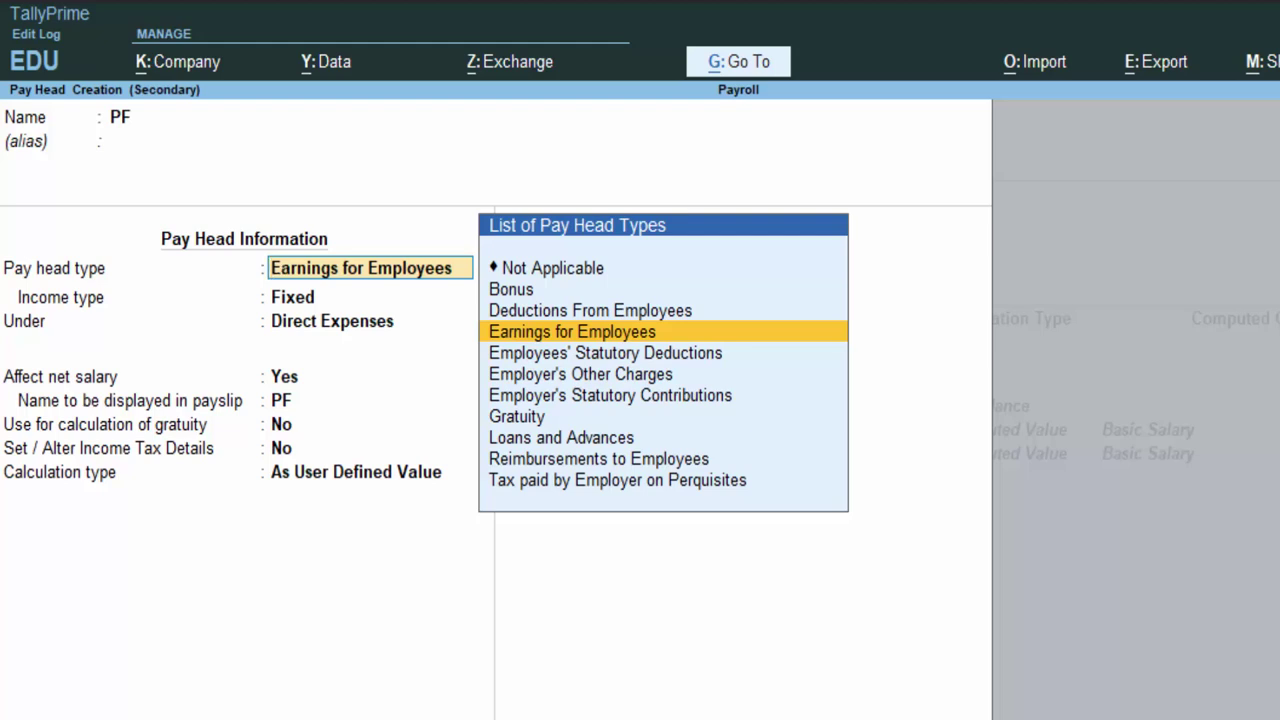
pyautogui.press('Down')
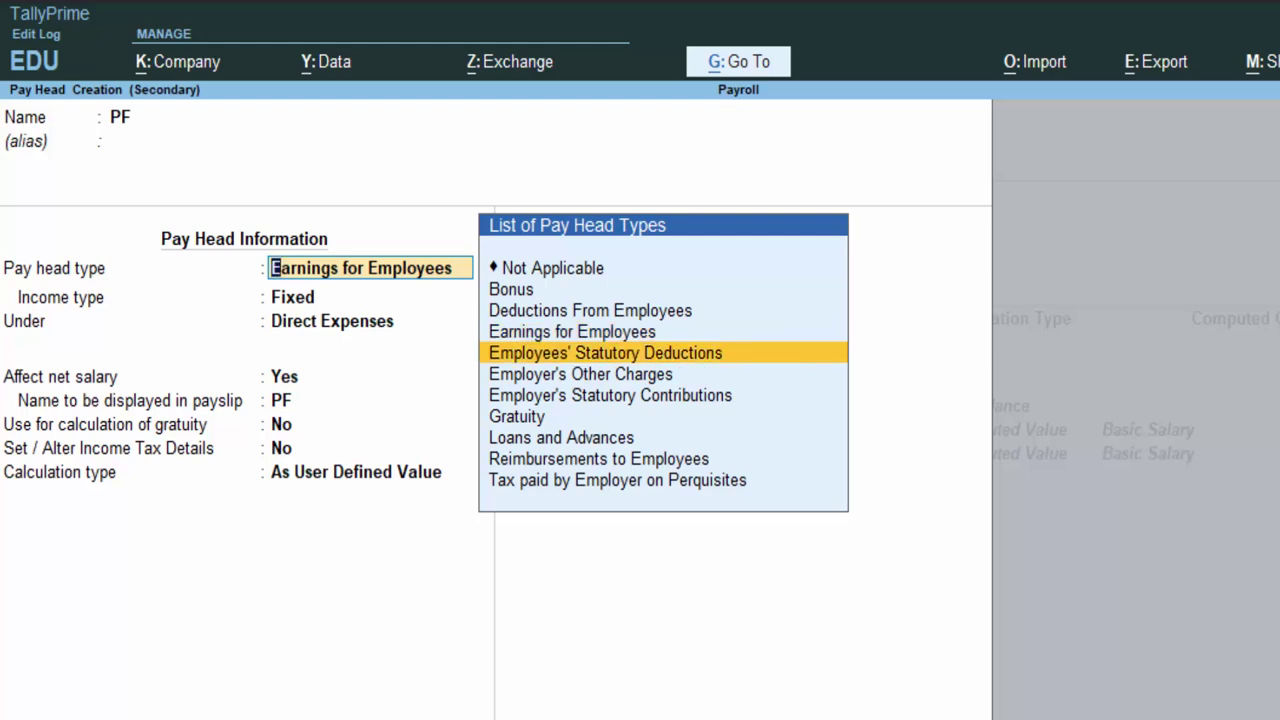
pyautogui.press('Down')
pyautogui.press('Down')
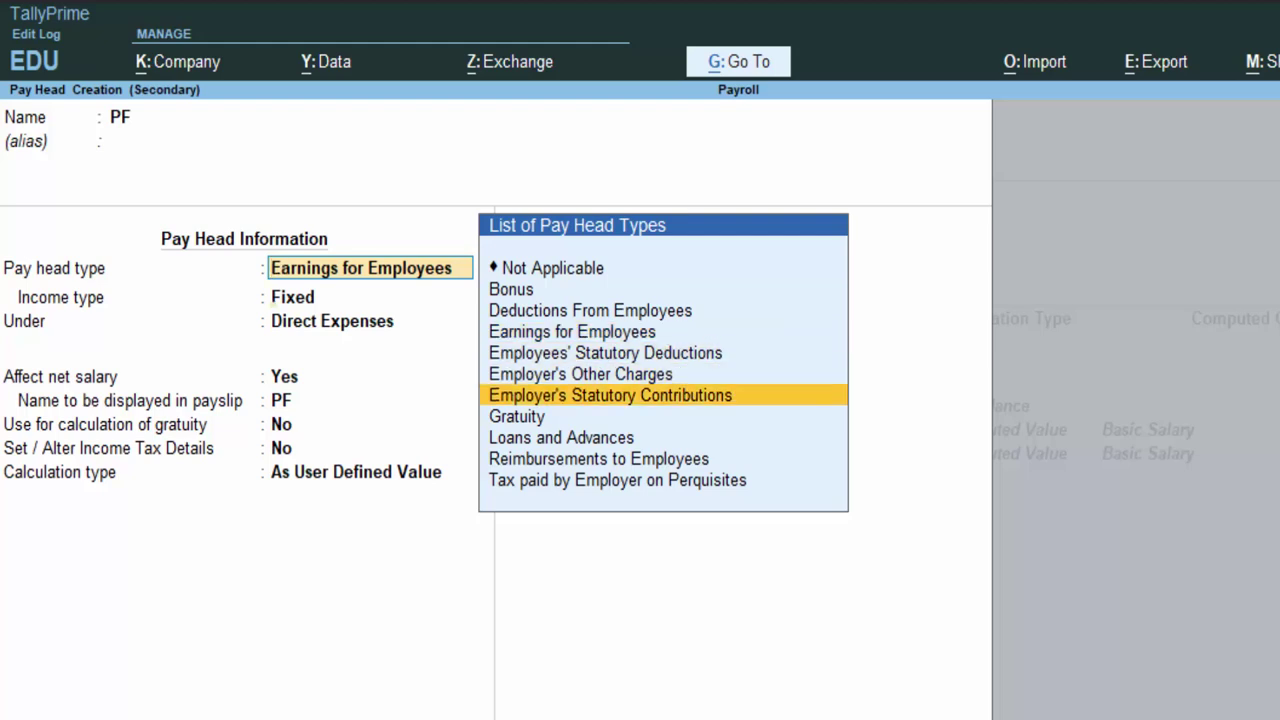
pyautogui.press('Return')
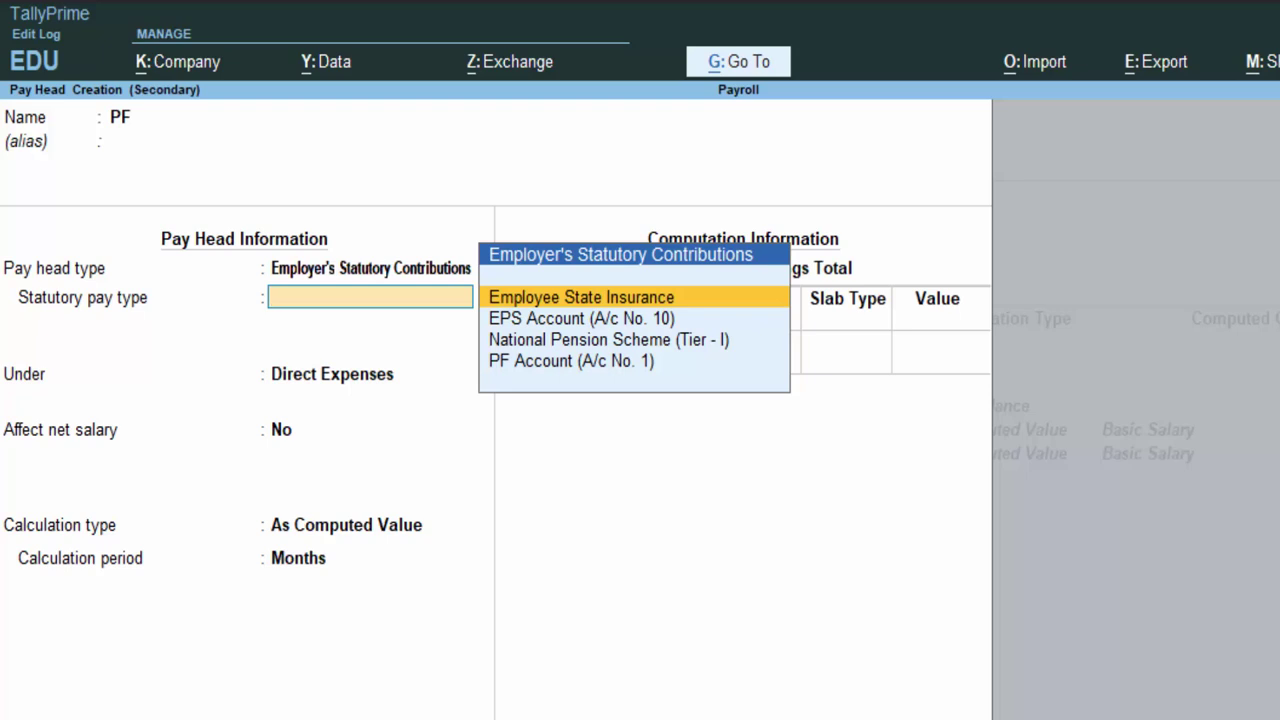
pyautogui.press('Down')
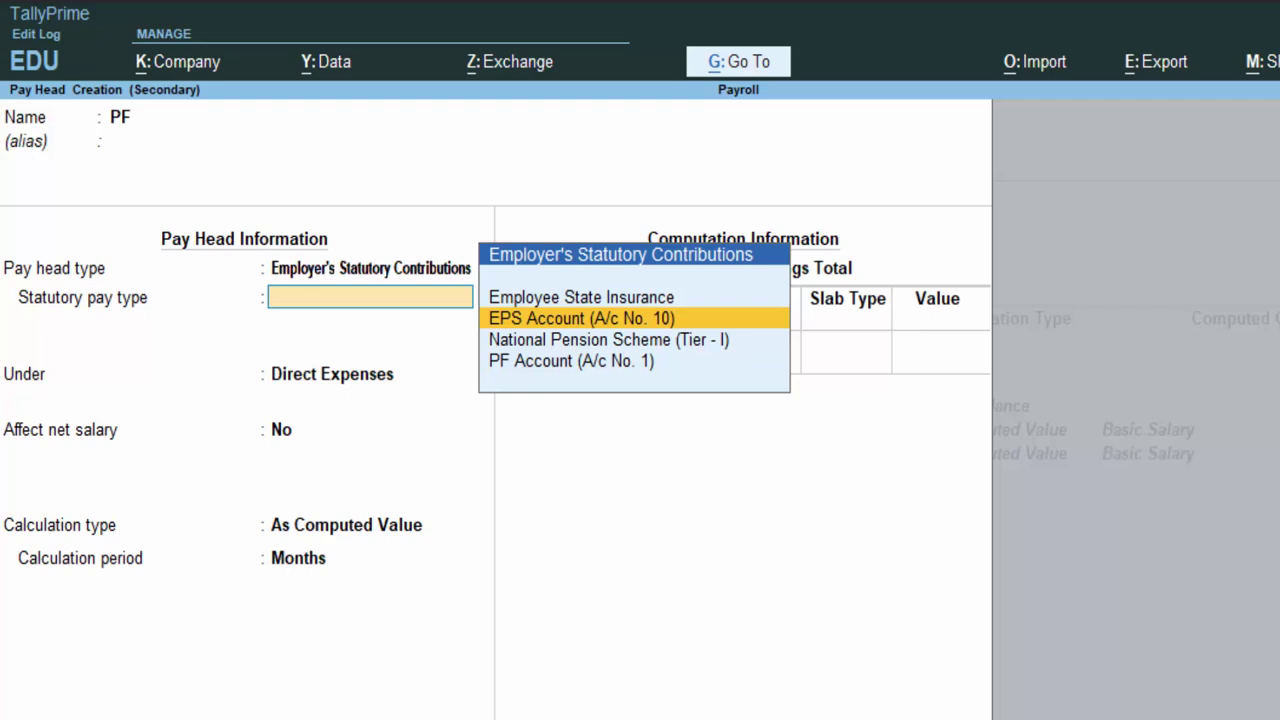
pyautogui.press('Down')
pyautogui.press('Down')
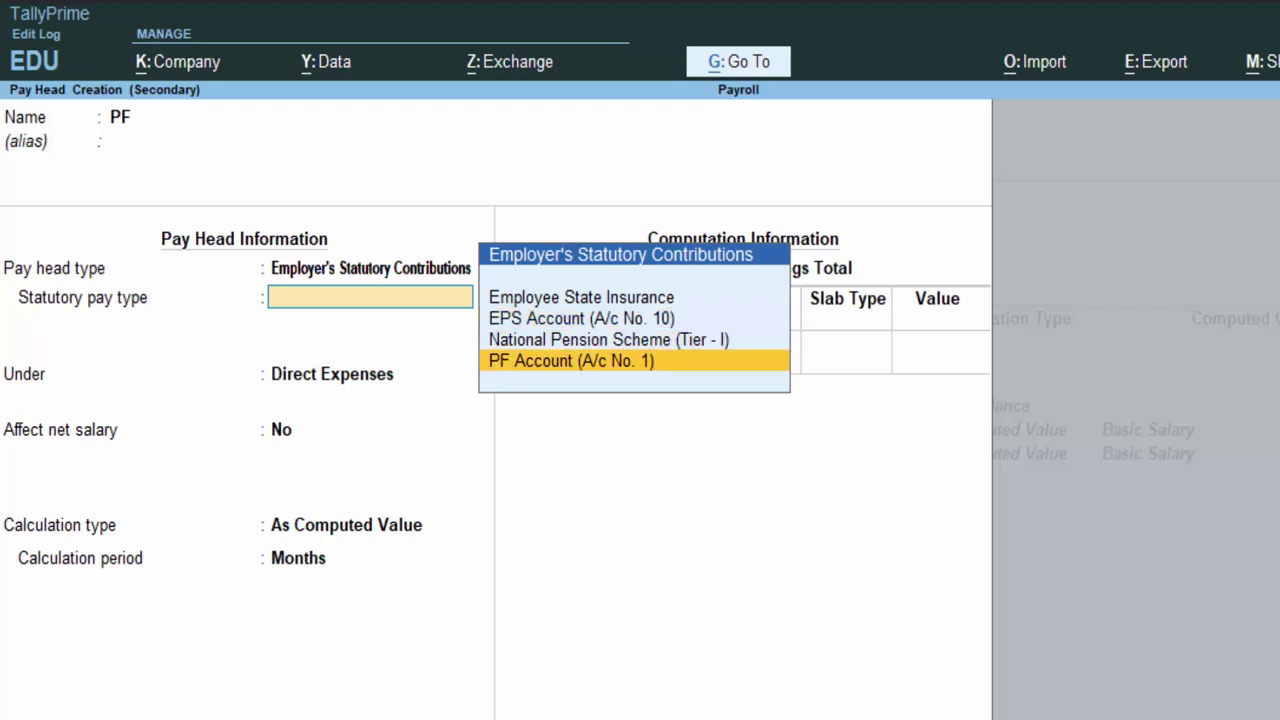
pyautogui.press('Return')
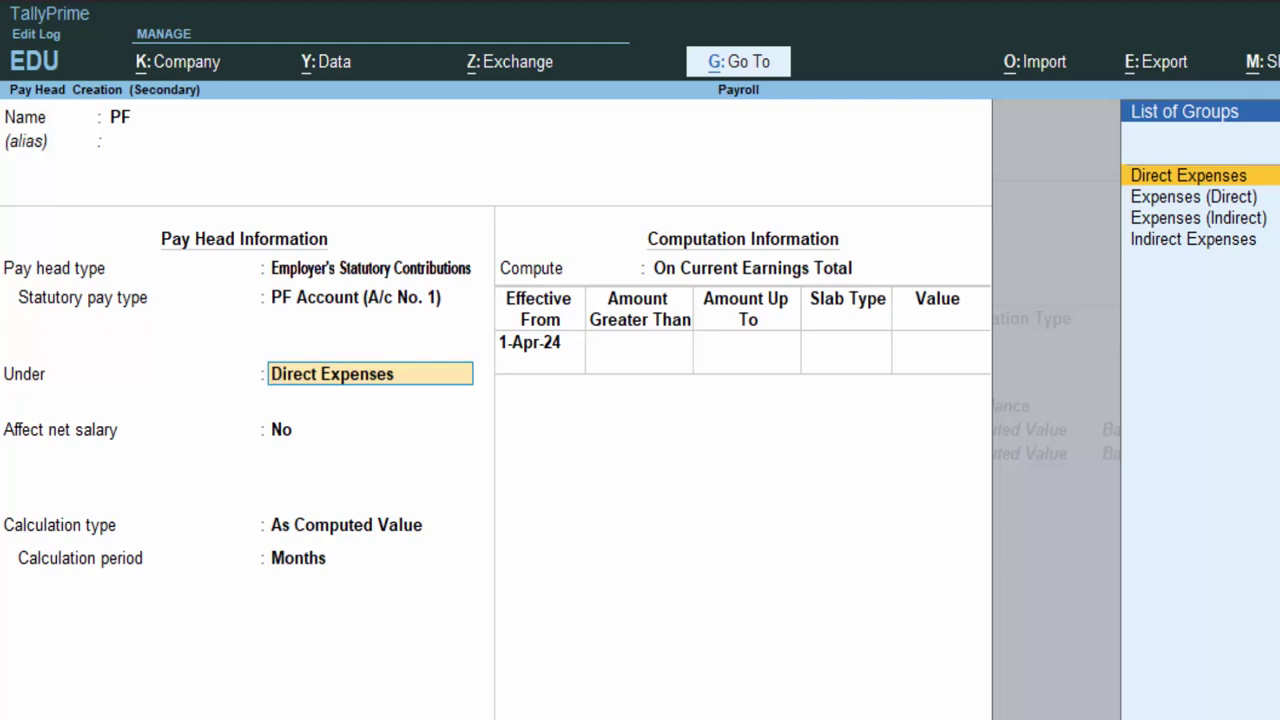
# File PF under Indirect Expenses, affecting net salary, with payslip name PF.
pyautogui.press('Down')
pyautogui.press('Down')
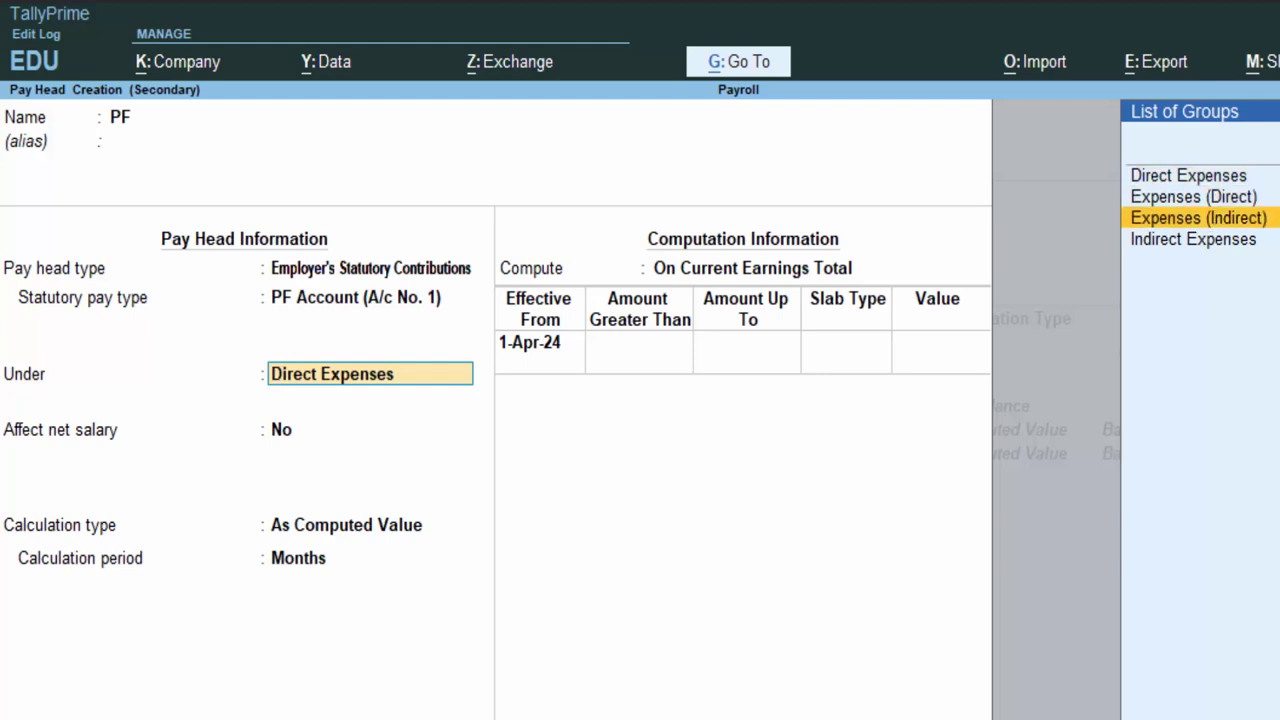
pyautogui.press('Down')
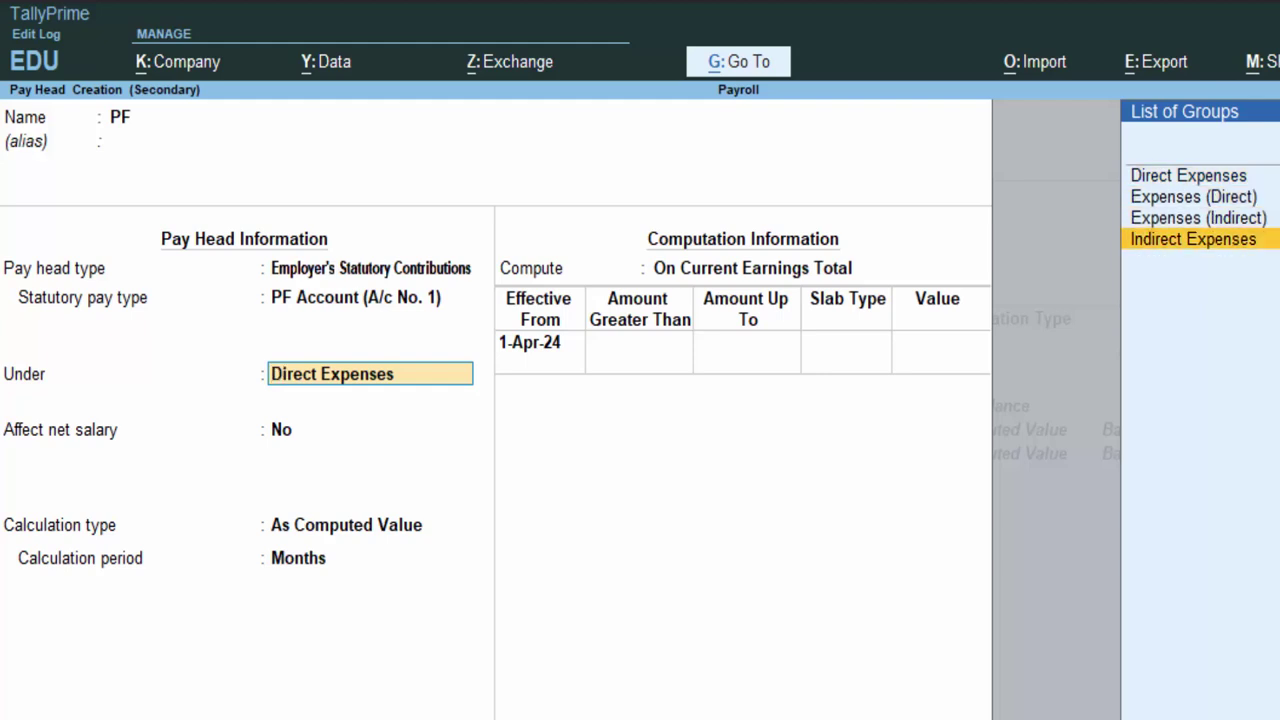
pyautogui.press('Return')
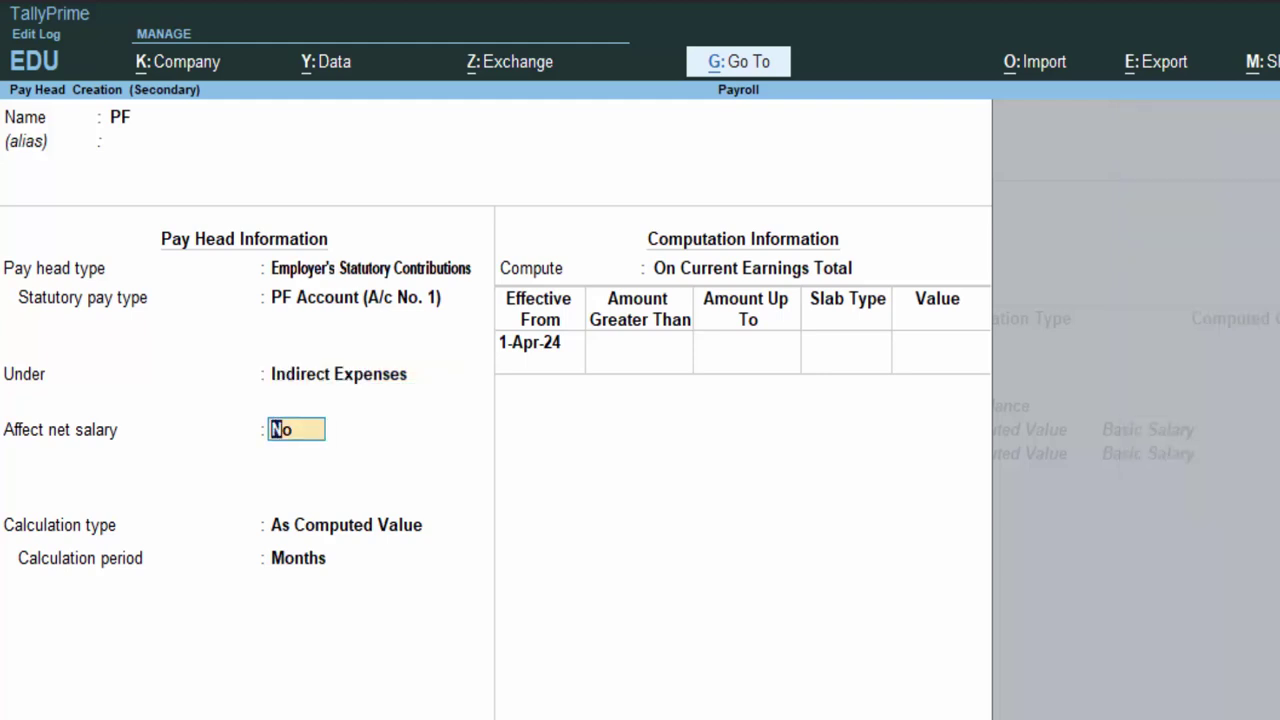
pyautogui.write('y')
pyautogui.press('Return')
pyautogui.press('Return')
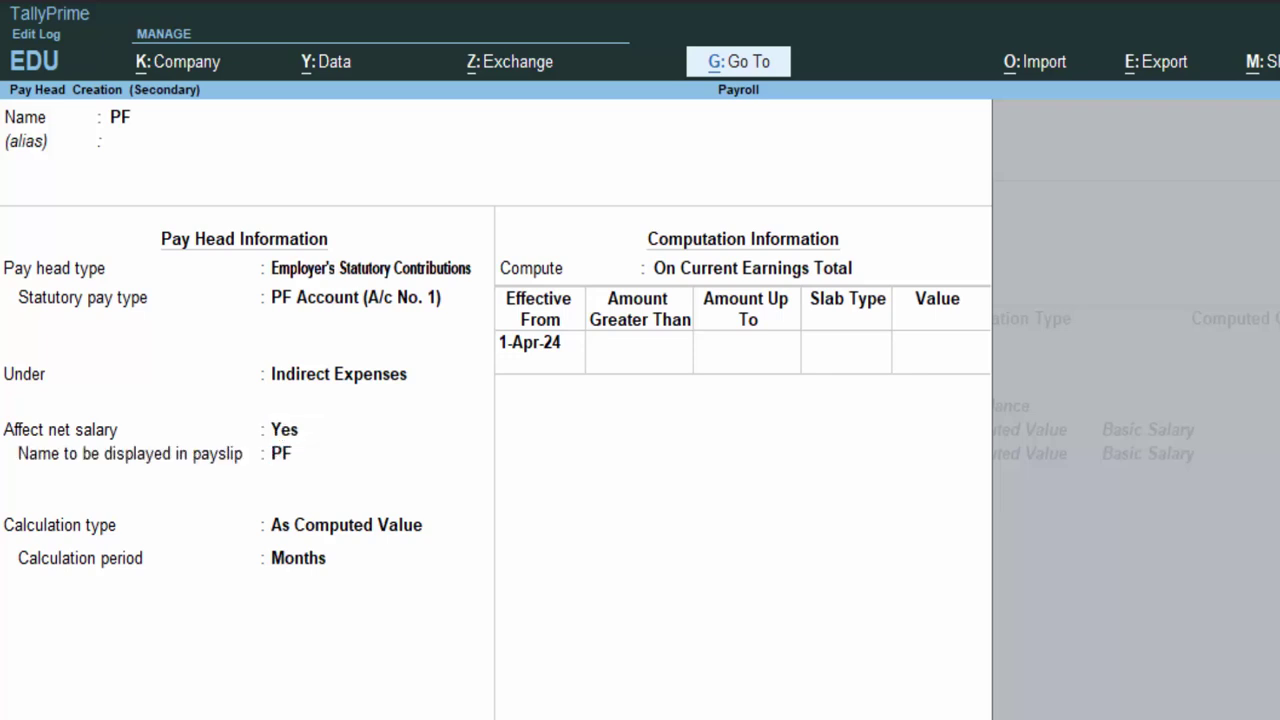
pyautogui.press('Return')
# Compute PF on Basic Salary with a first slab of 5% up to 10,000.
pyautogui.press('Down')
pyautogui.press('Down')
pyautogui.press('Return')
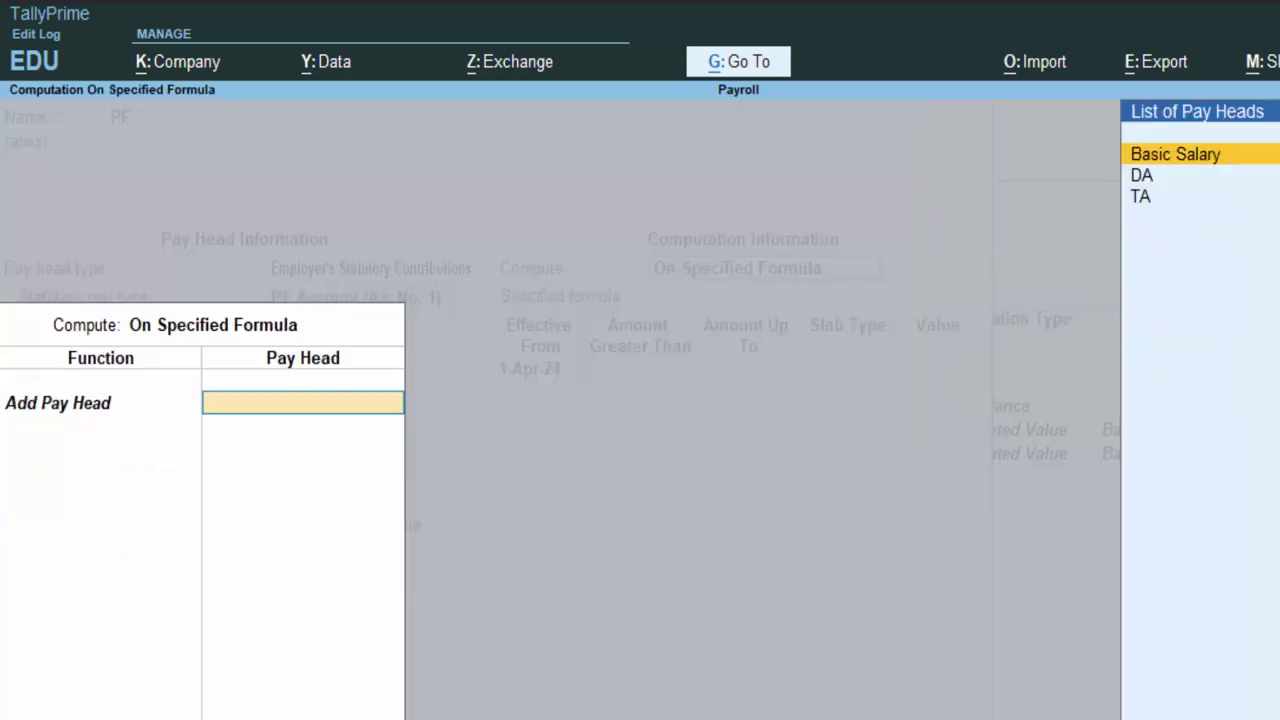
pyautogui.press('Return')
pyautogui.press('Return')
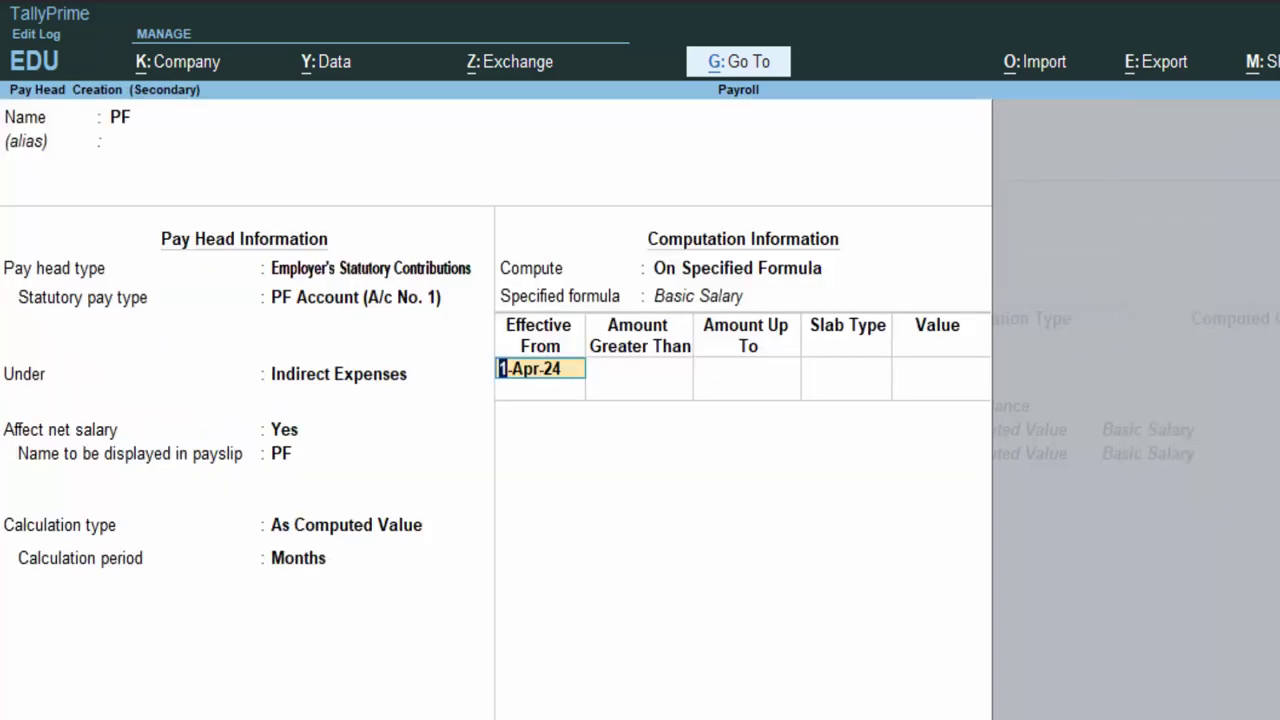
pyautogui.press('Return')
pyautogui.write('1')
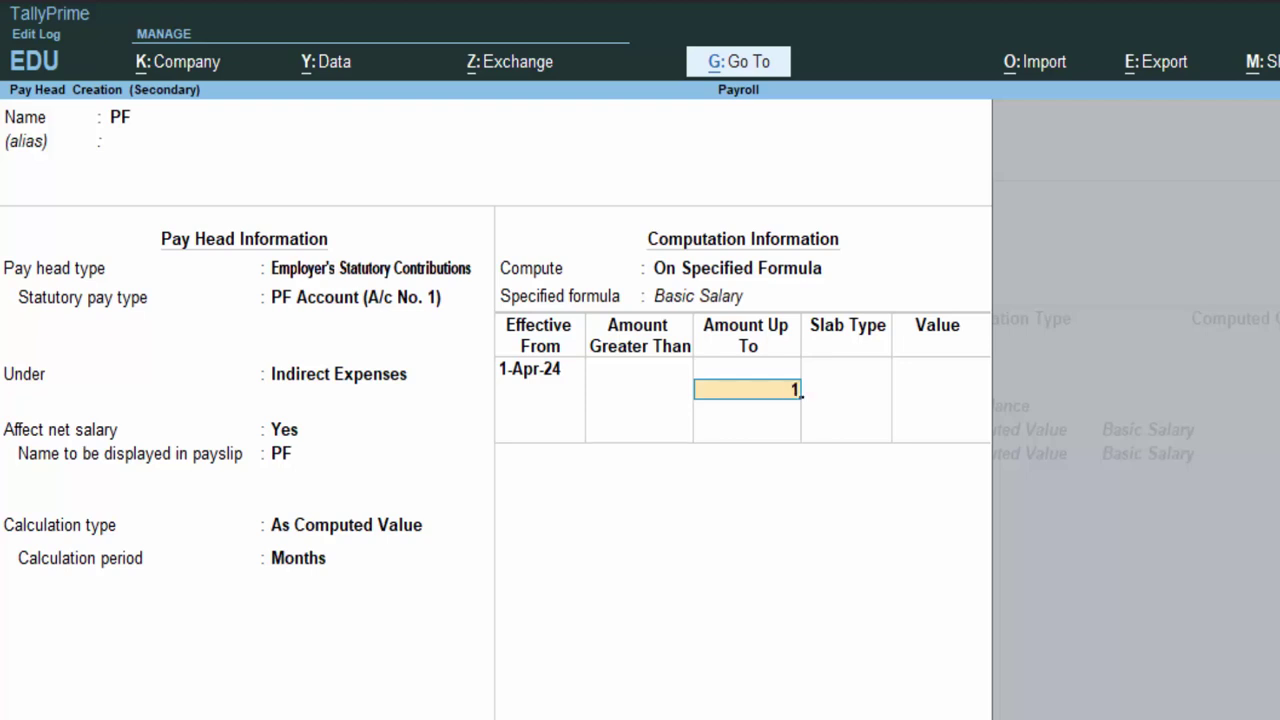
pyautogui.write('0000')
pyautogui.press('Return')
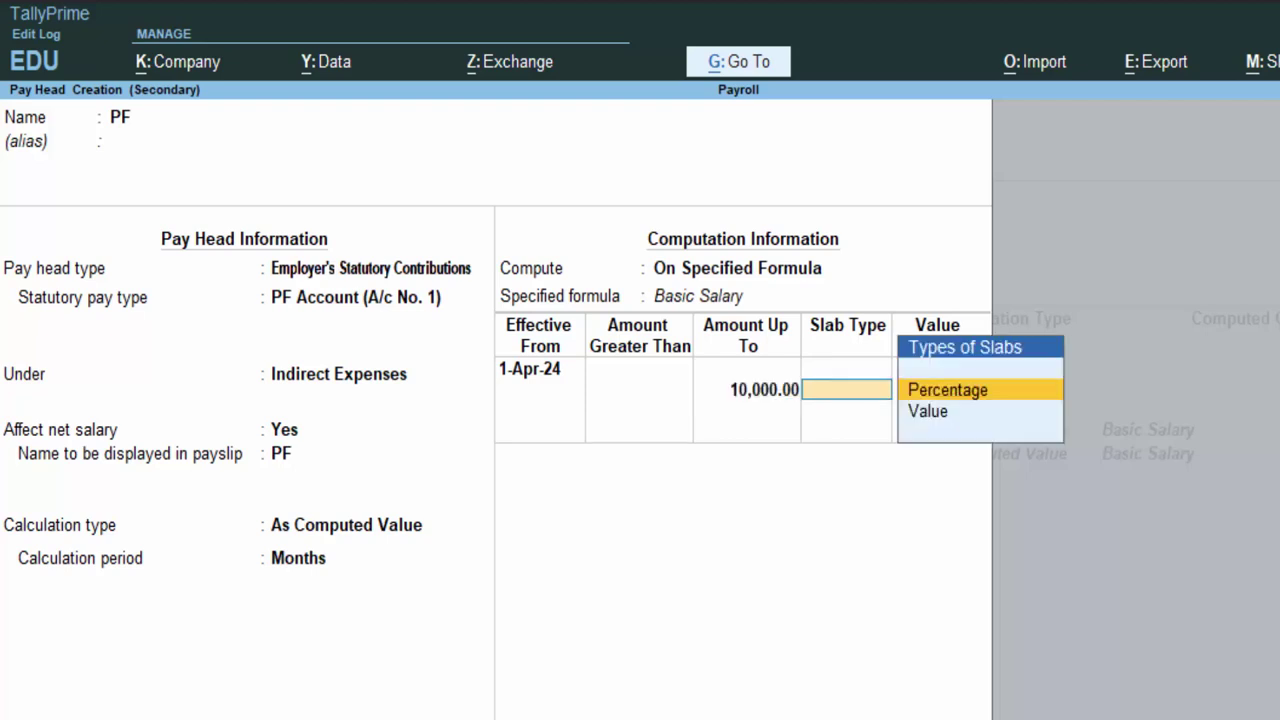
pyautogui.click(960, 389)
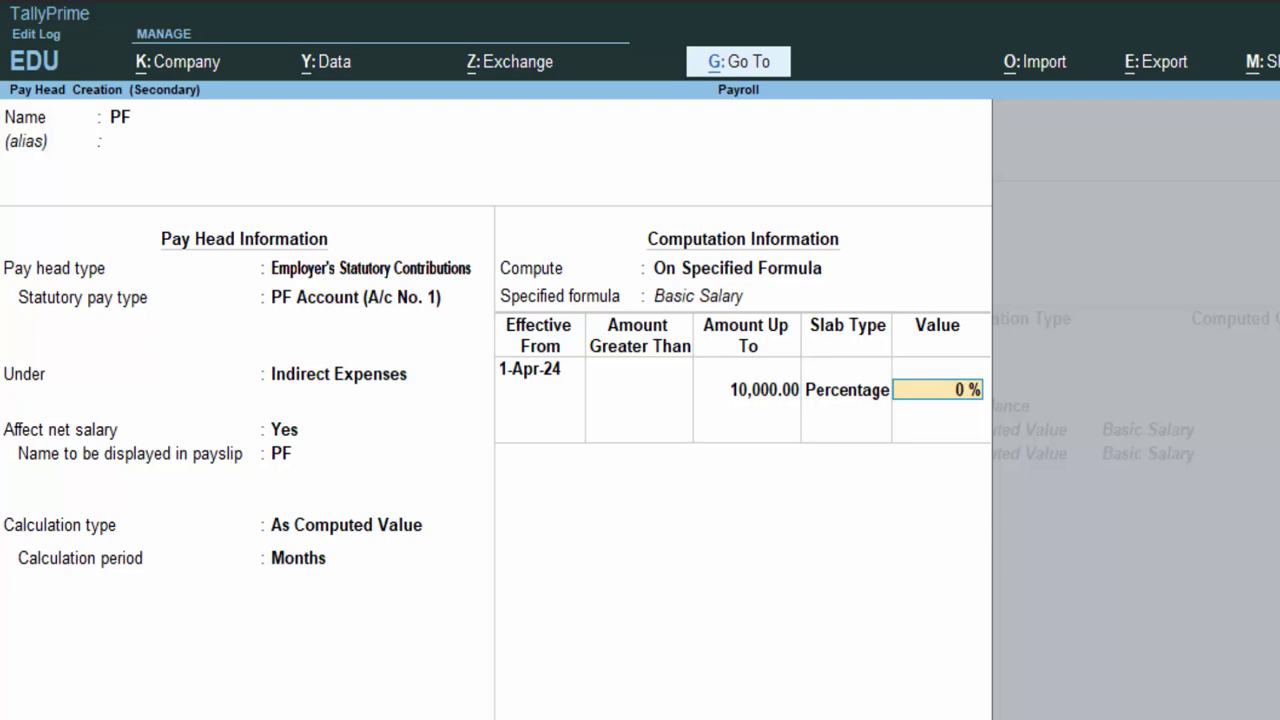
pyautogui.write('5')
pyautogui.press('Return')
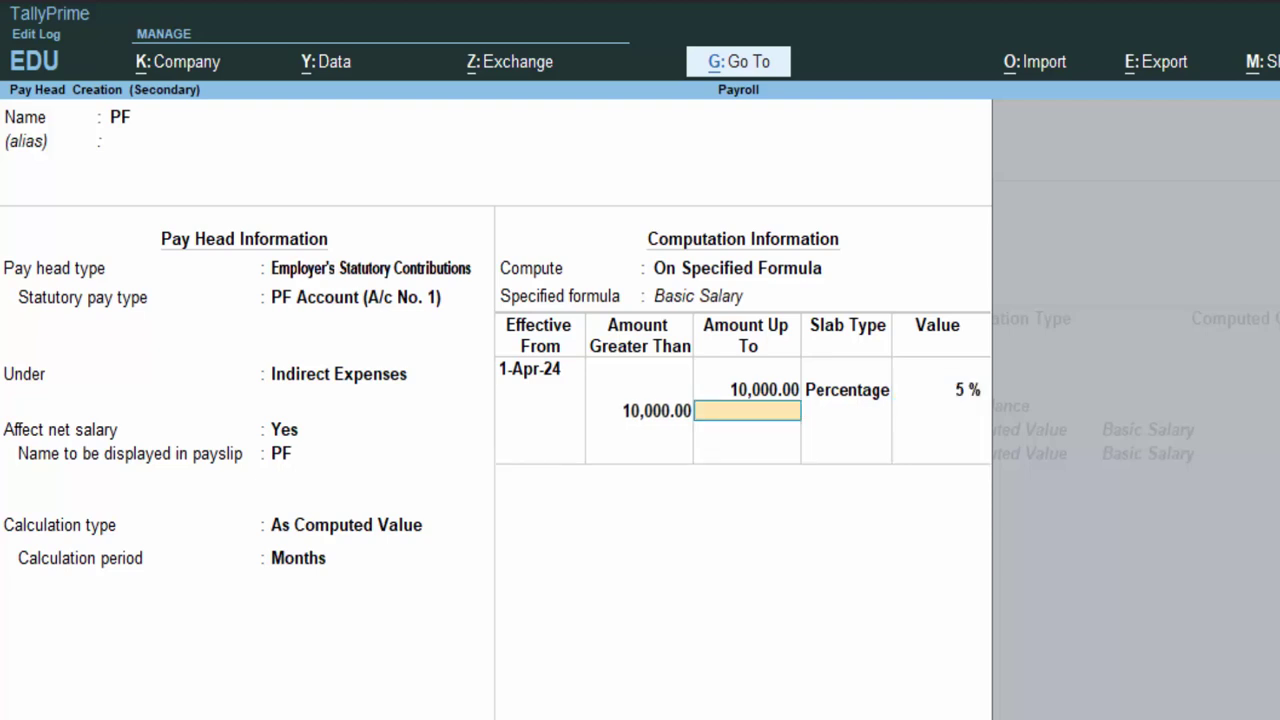
# Add PF slabs of 10% up to 25,000 and 15% above.
pyautogui.write('25,')
pyautogui.write('000')
pyautogui.press('Return')
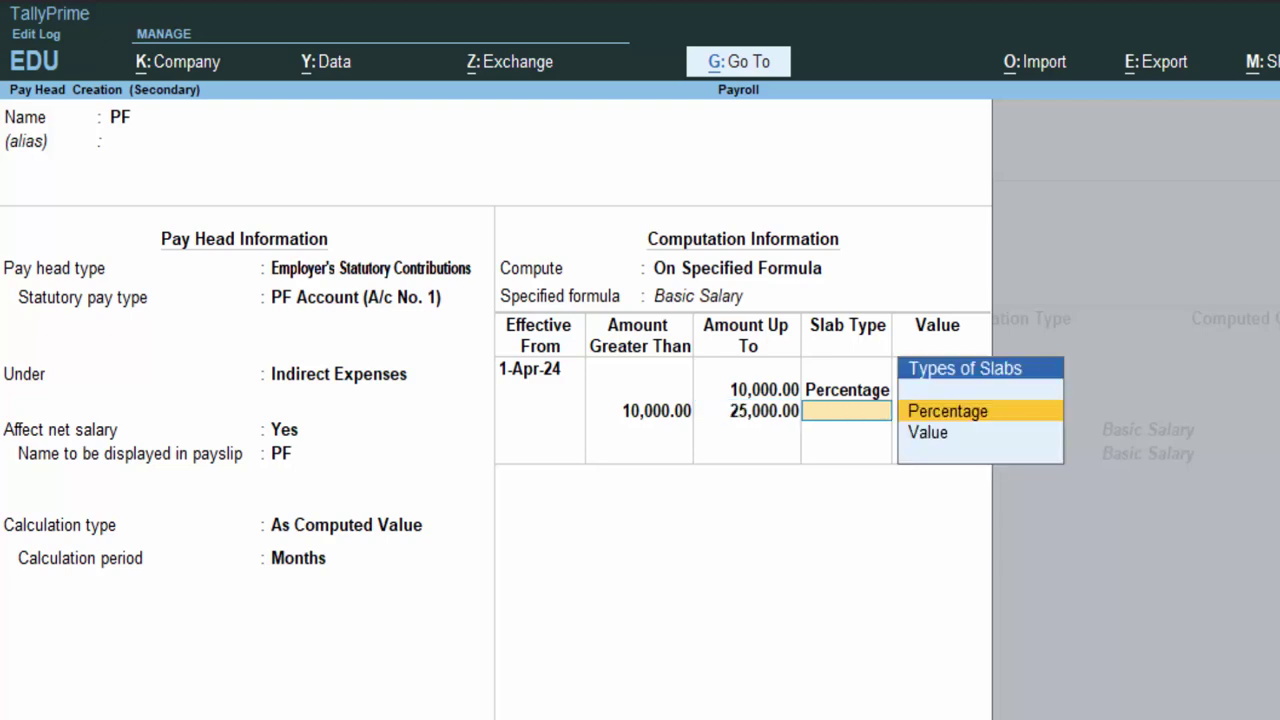
pyautogui.click(957, 411)
pyautogui.write('1')
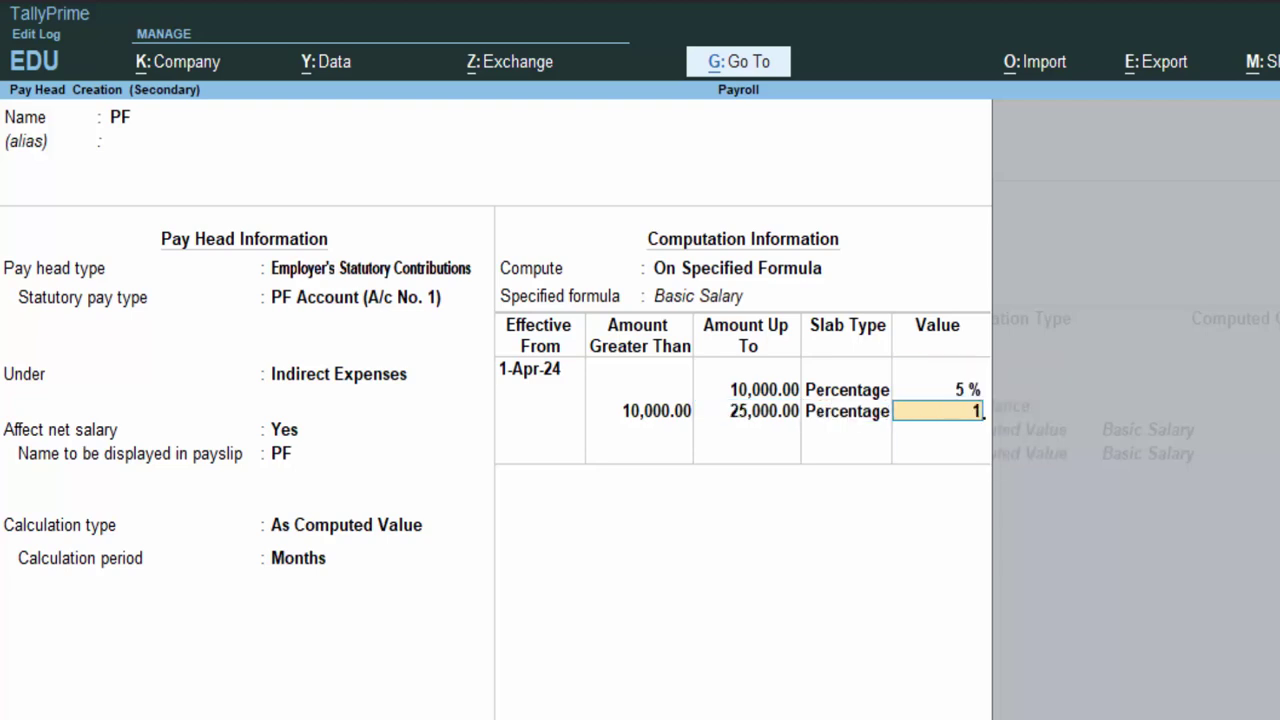
pyautogui.write('0')
pyautogui.press('Return')
pyautogui.press('Return')
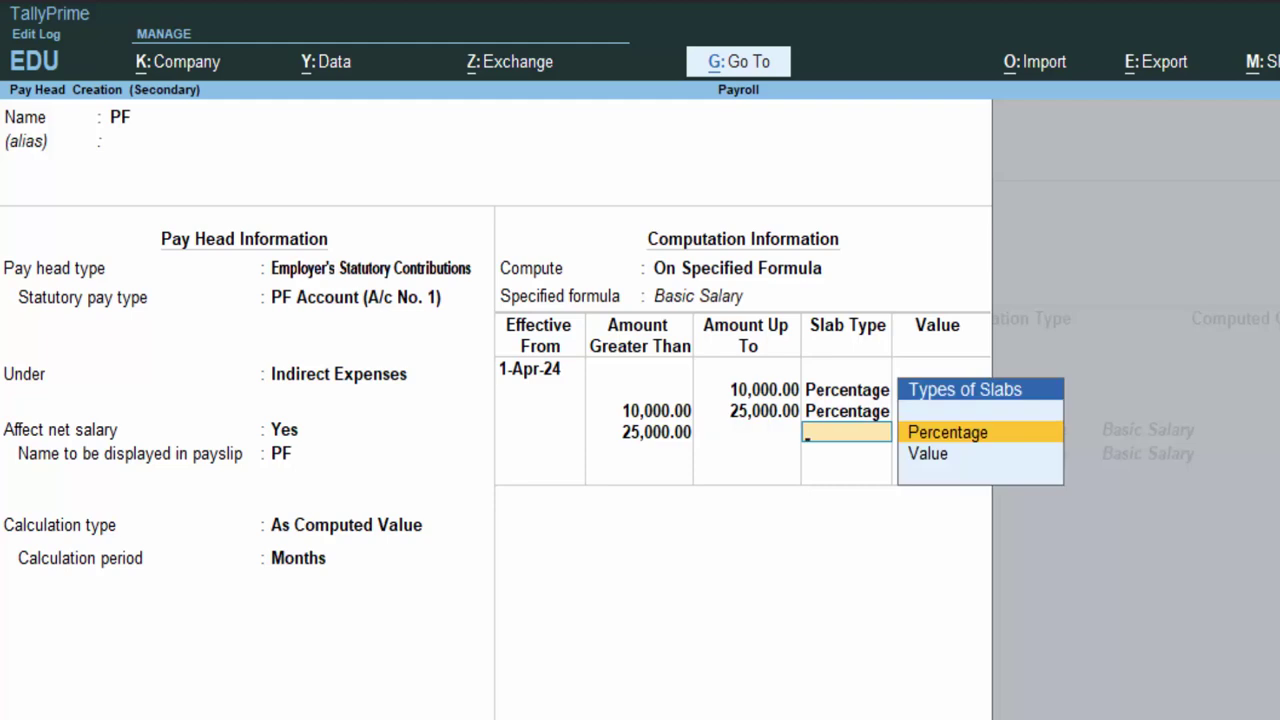
pyautogui.press('Return')
pyautogui.write('15')
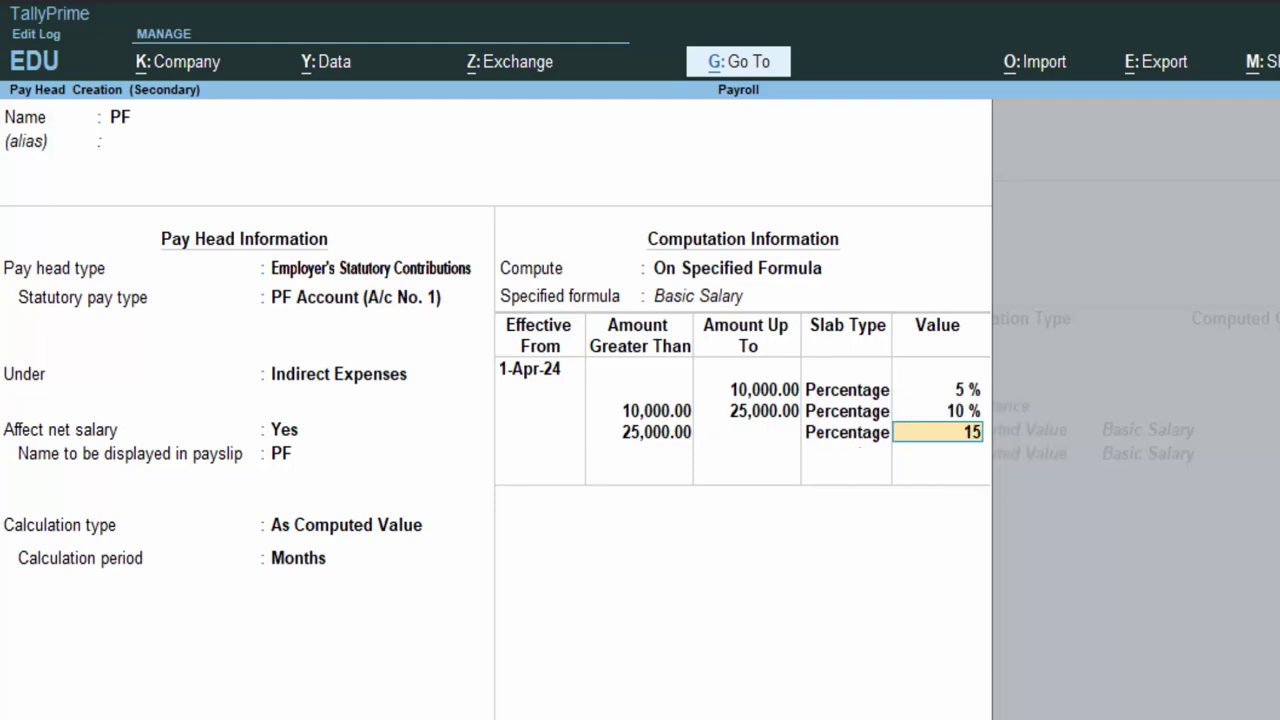
pyautogui.press('Return')
pyautogui.press('Return')
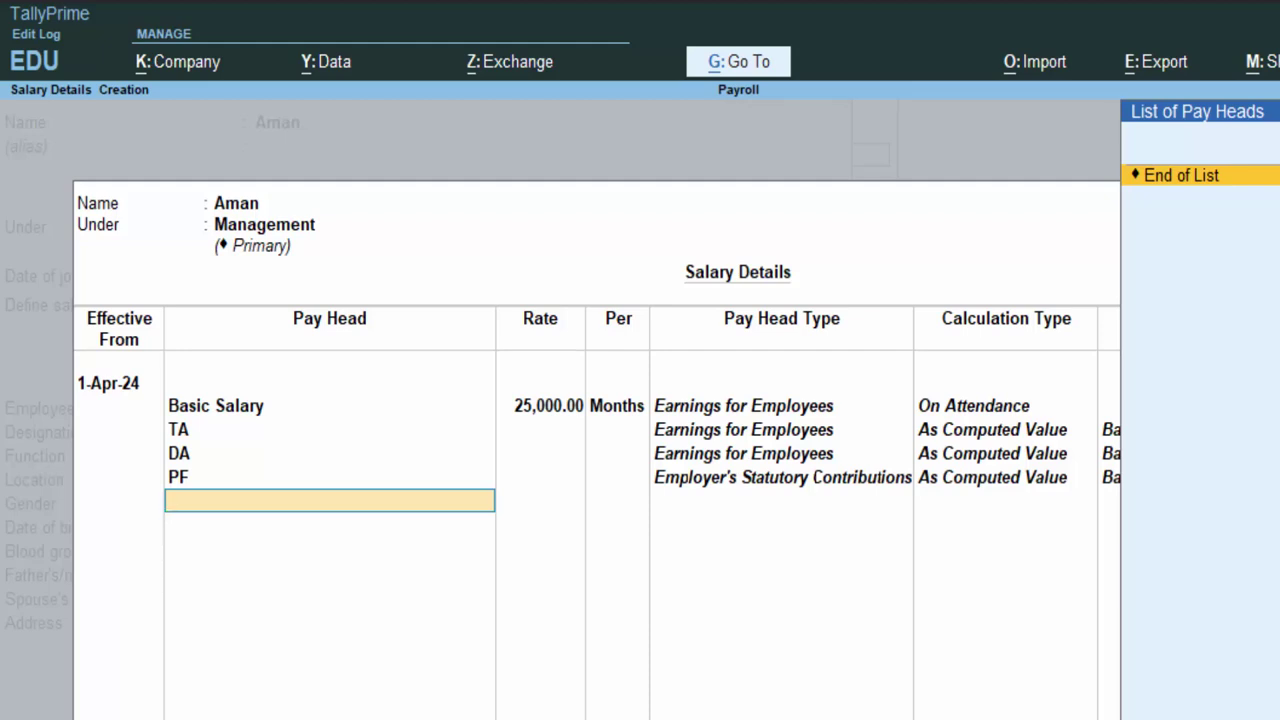
# Create pay head Tds as Deductions From Employees under Duties & Taxes, calculated As Computed Value.
pyautogui.press('Up')
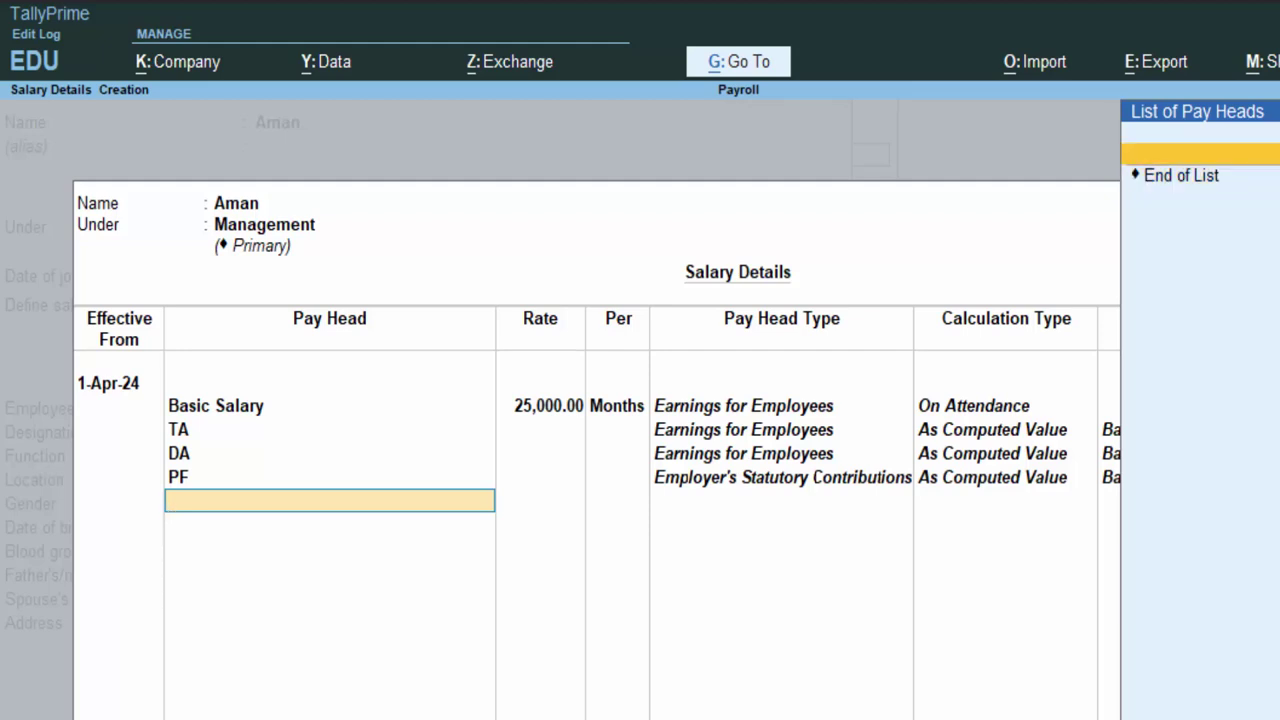
pyautogui.hotkey('alt', 'c')
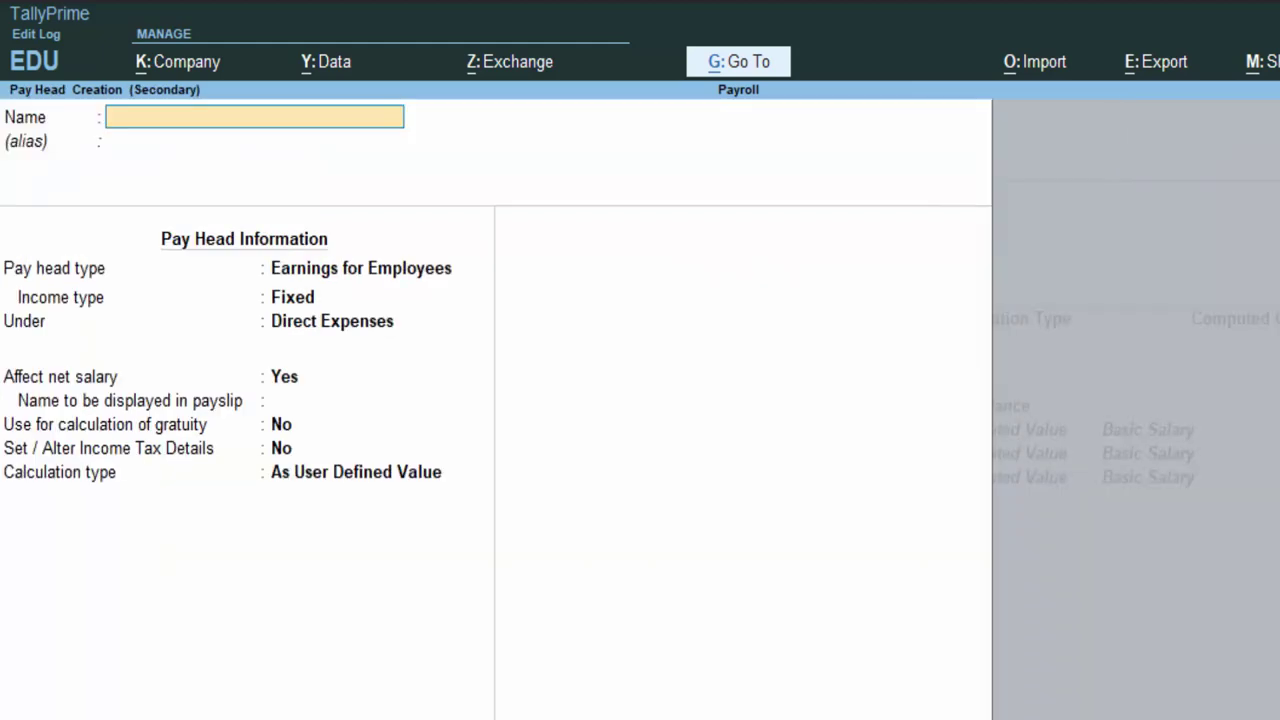
pyautogui.write('Tds')
pyautogui.press('Return')
pyautogui.press('Return')
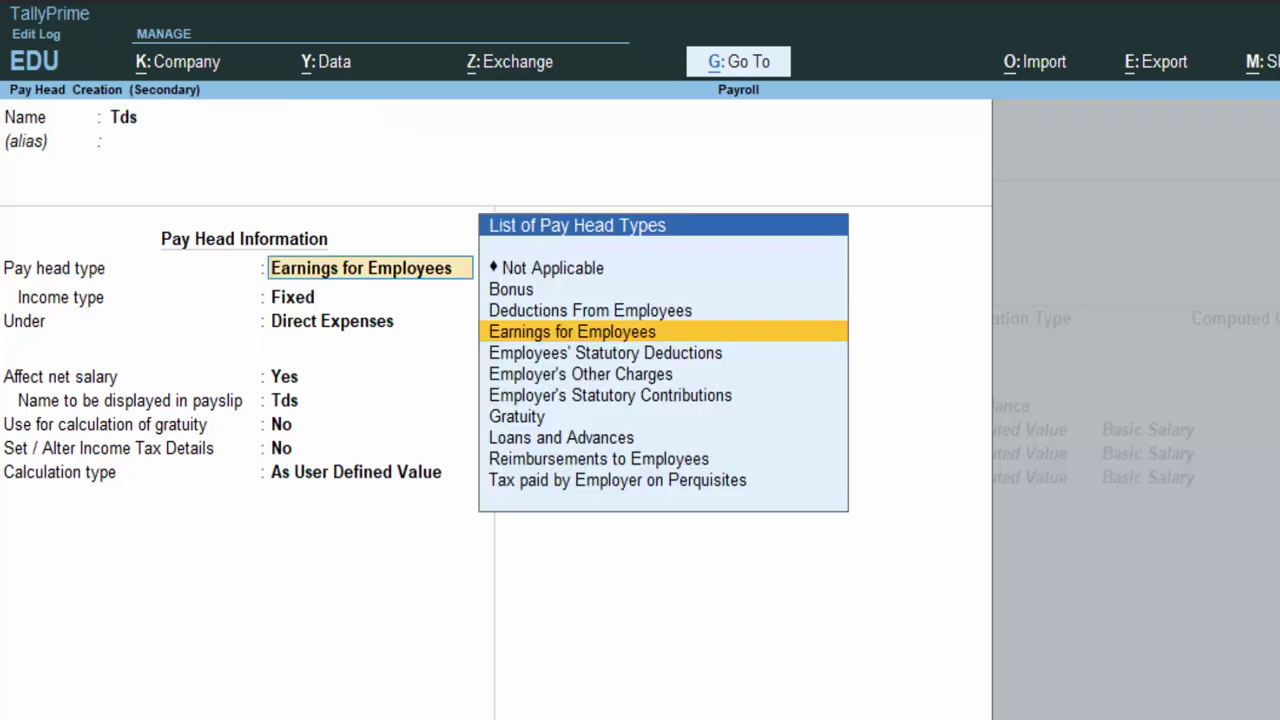
pyautogui.press('Up')
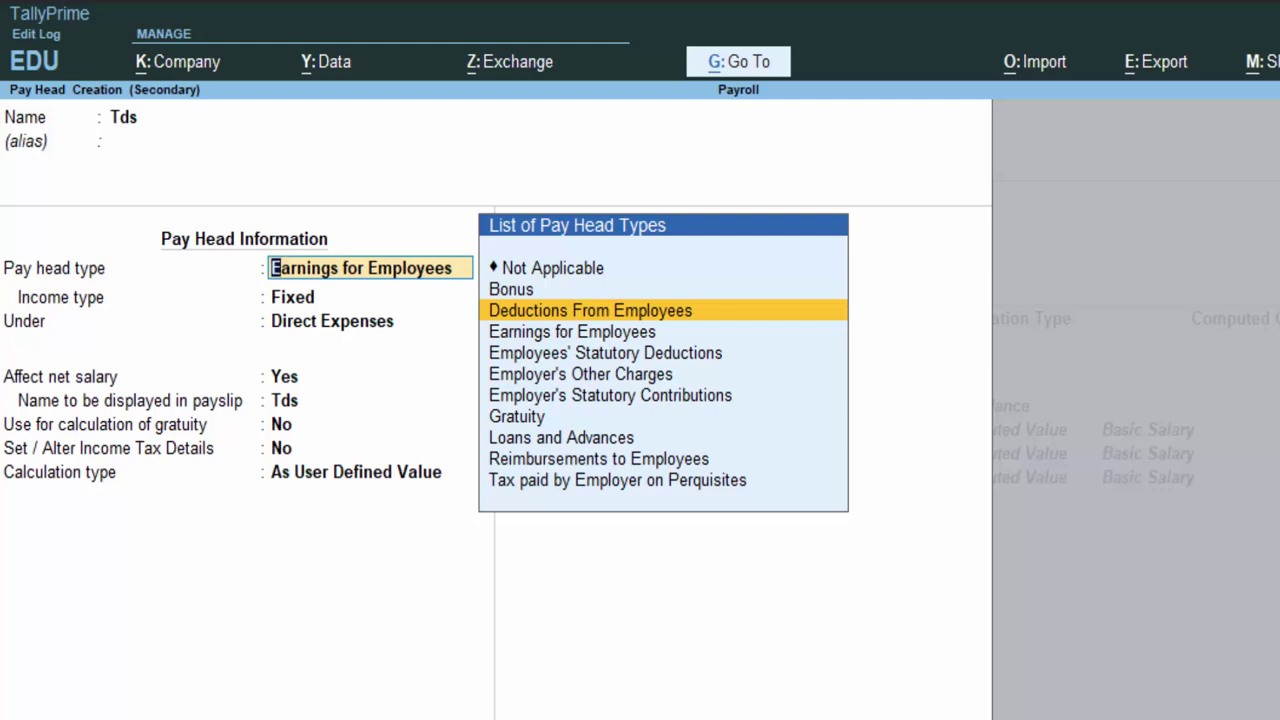
pyautogui.press('Return')
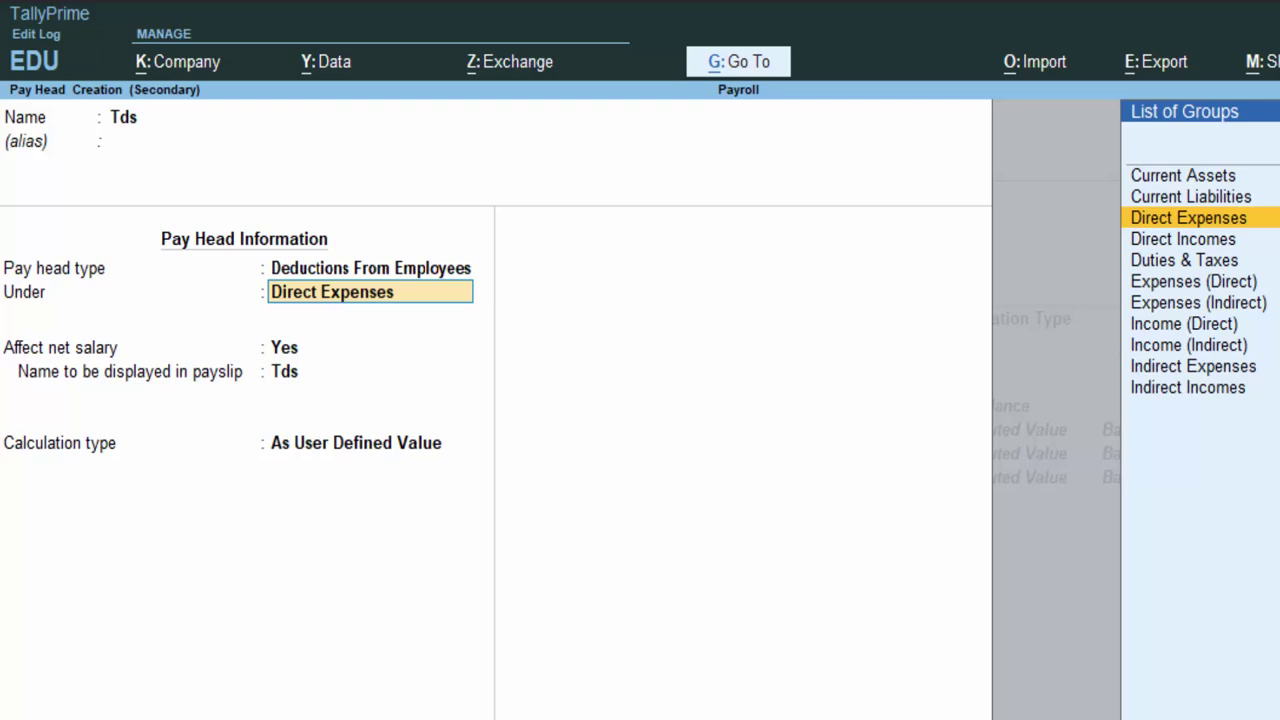
pyautogui.press('Down')
pyautogui.press('Down')
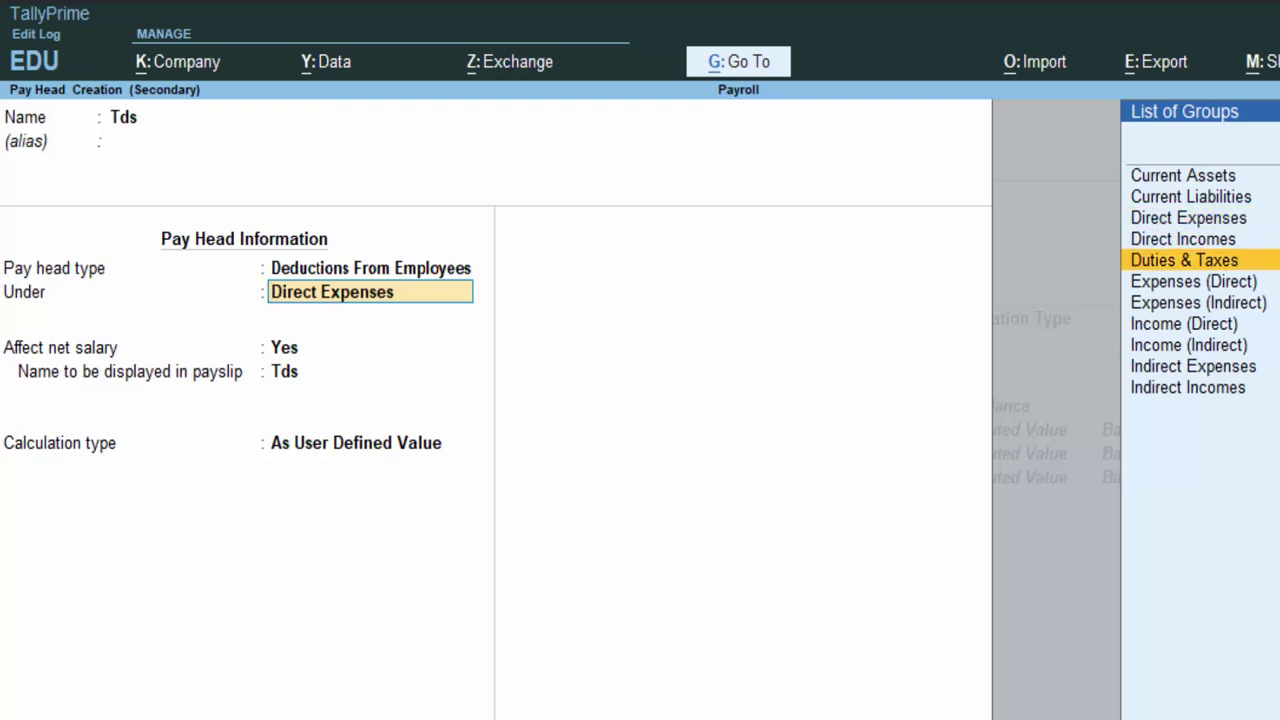
pyautogui.press('Return')
pyautogui.press('Return')
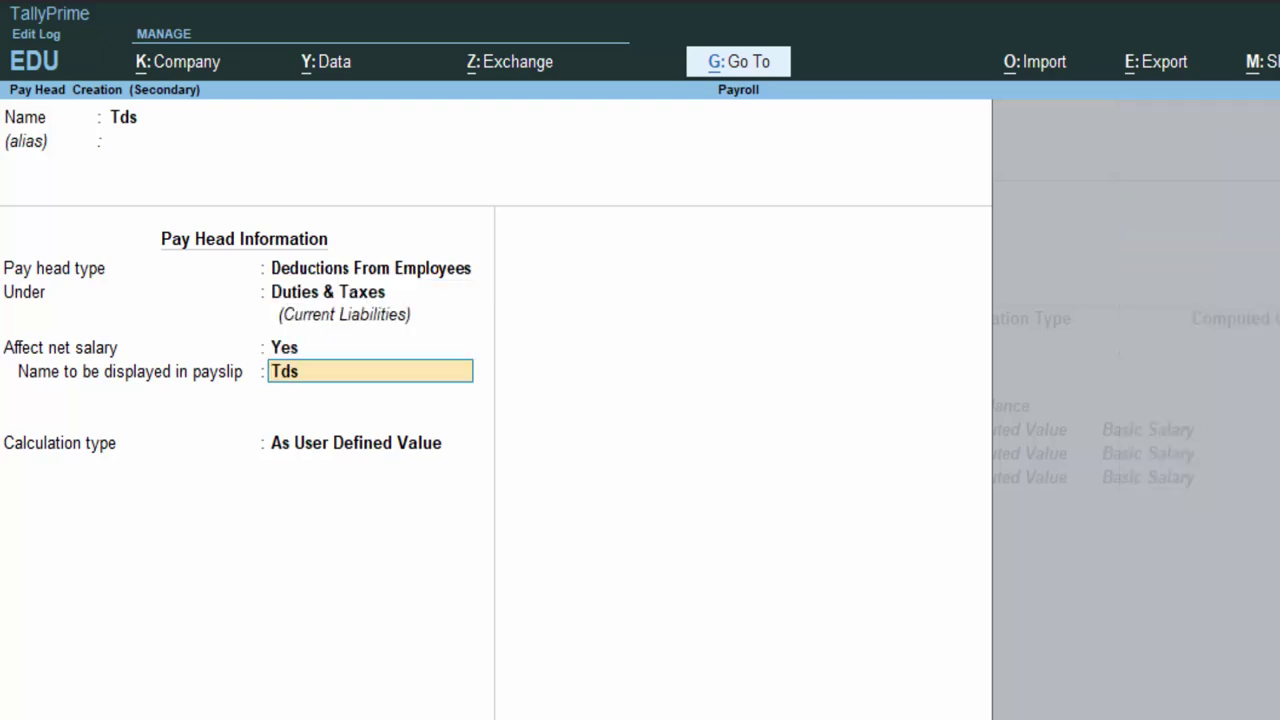
pyautogui.press('Return')
pyautogui.press('Down')
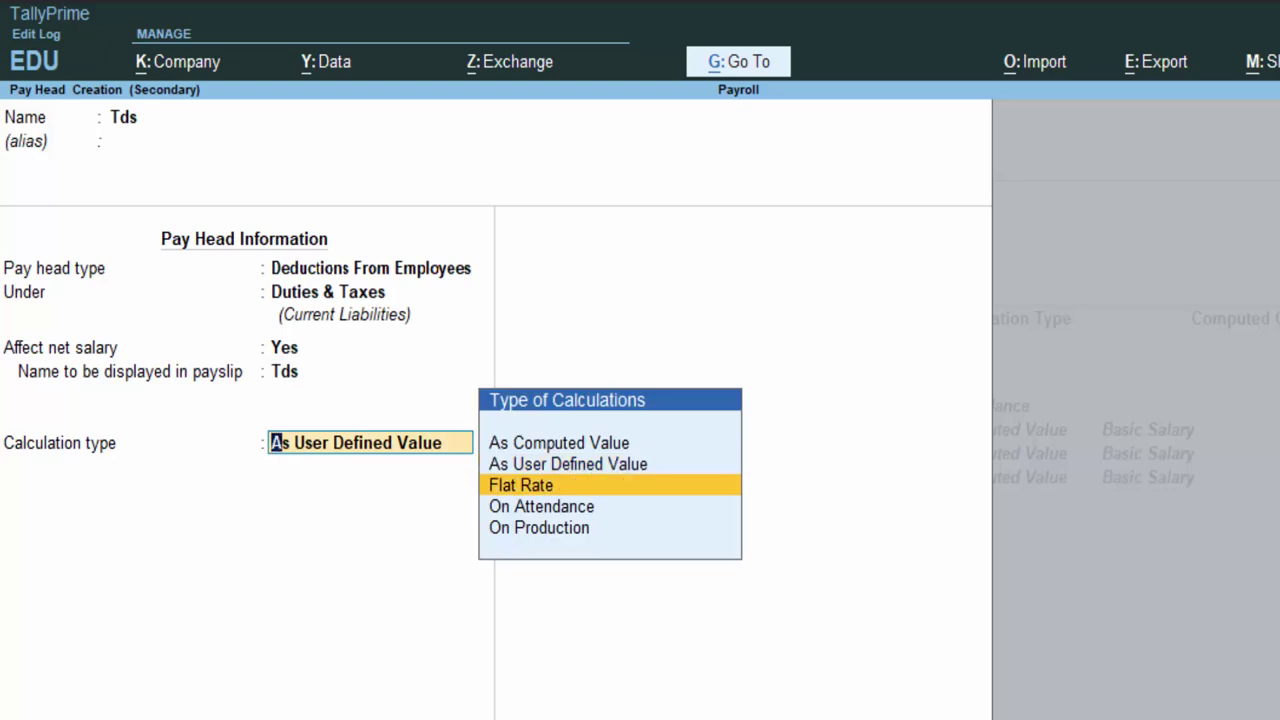
pyautogui.press('Up')
pyautogui.press('Up')
pyautogui.press('Return')
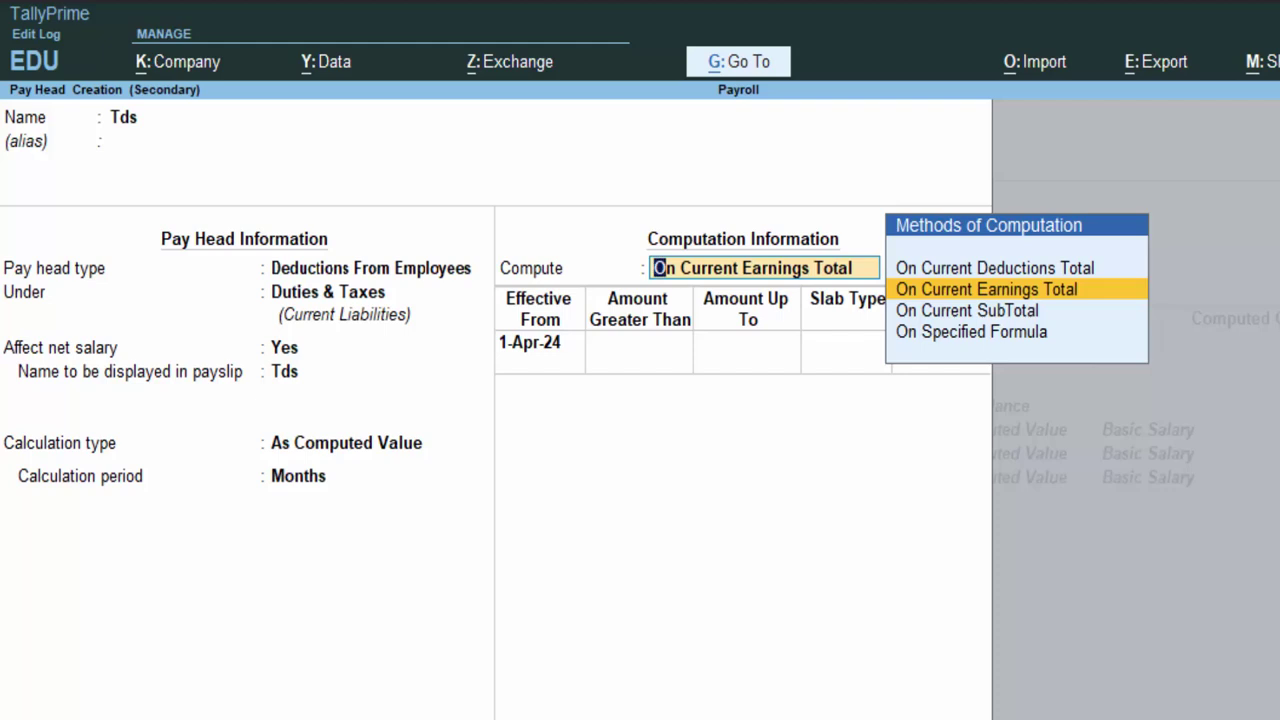
# Compute Tds on Basic Salary with a 0% slab up to 10,000.
pyautogui.press('Down')
pyautogui.press('Down')
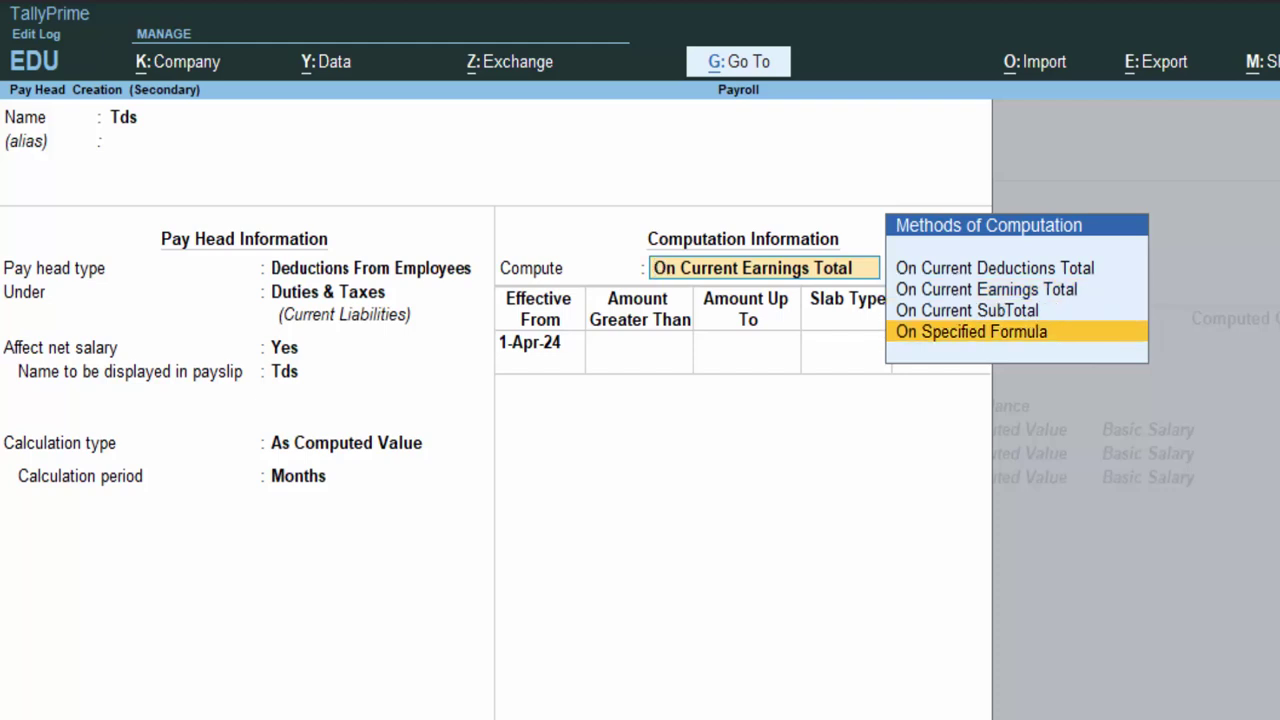
pyautogui.press('Return')
pyautogui.press('Return')
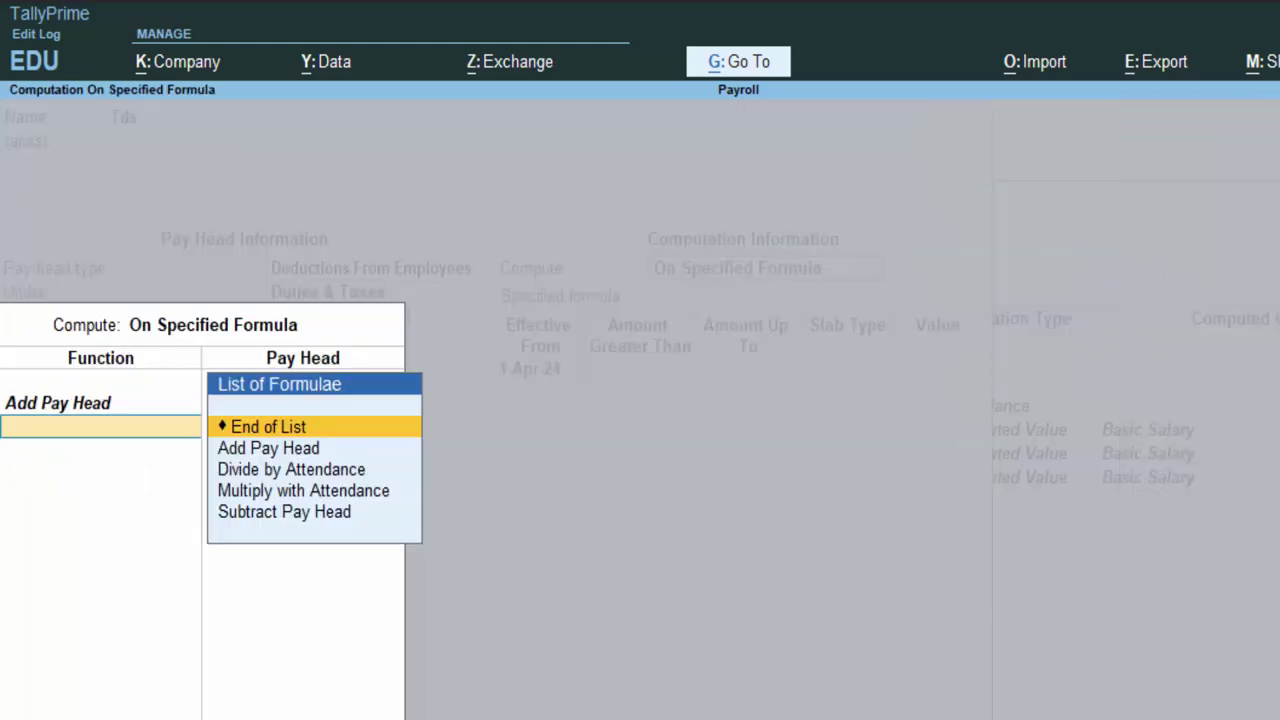
pyautogui.press('Return')
pyautogui.press('Return')
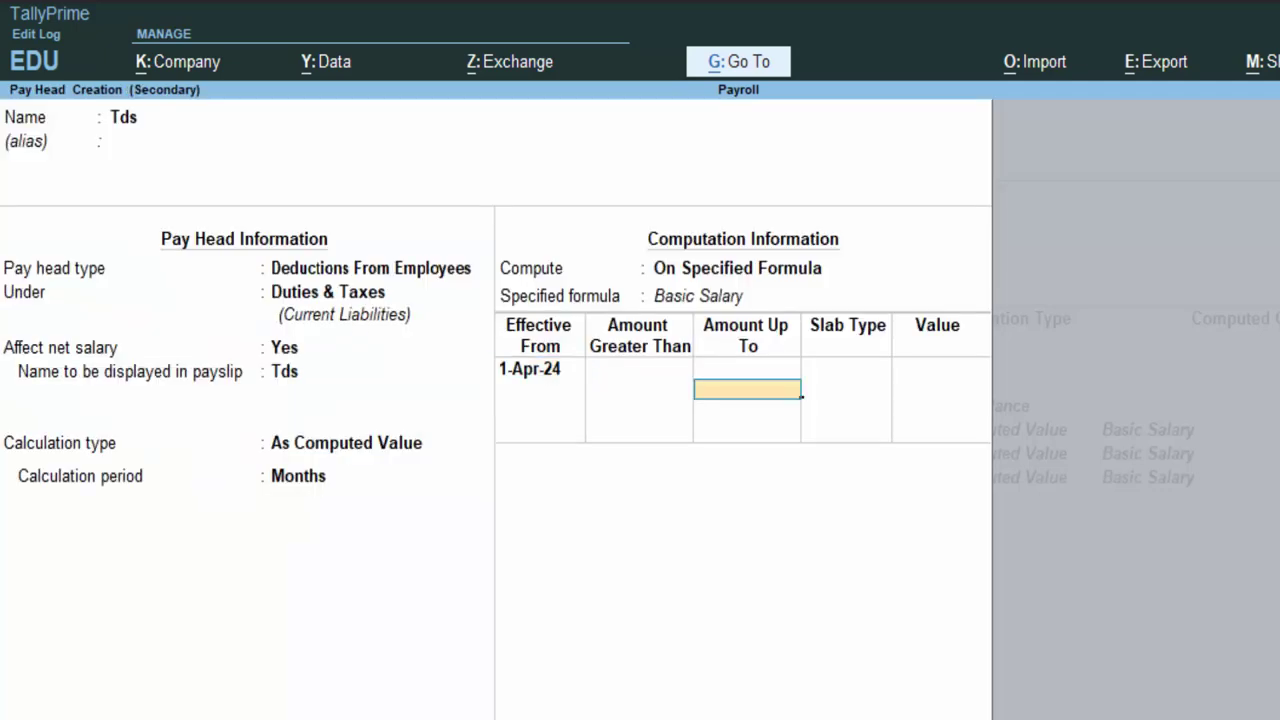
pyautogui.write('1')
pyautogui.write('0,0')
pyautogui.write('0000')
pyautogui.press('Return')
pyautogui.press('Return')
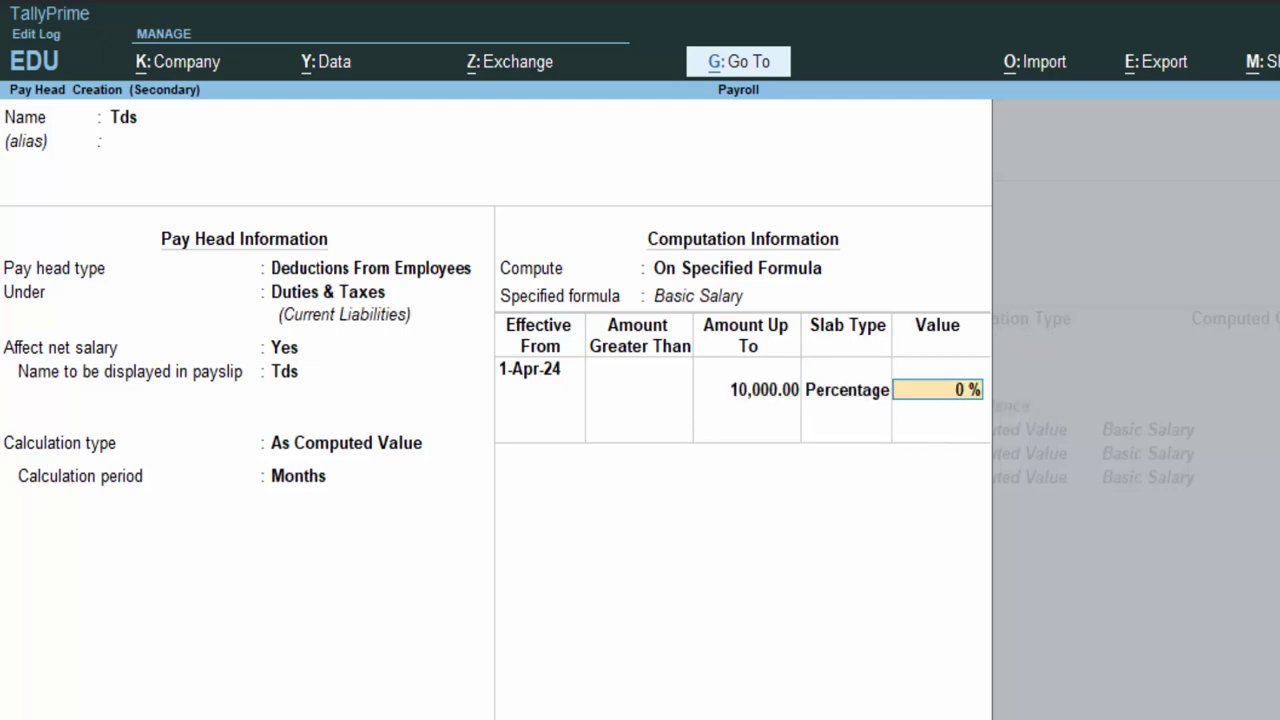
pyautogui.press('Return')
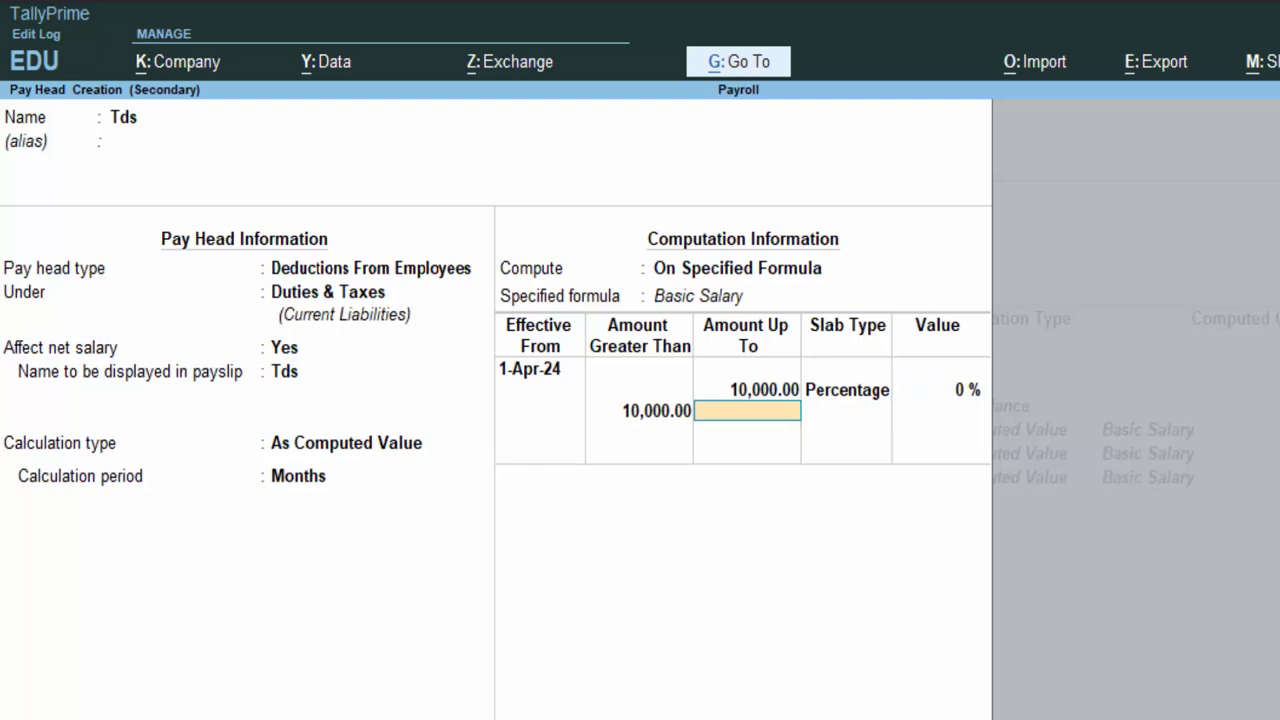
# Add a Tds slab of 5% up to 15,000.
pyautogui.write('1500')
pyautogui.write('0')
pyautogui.press('Return')
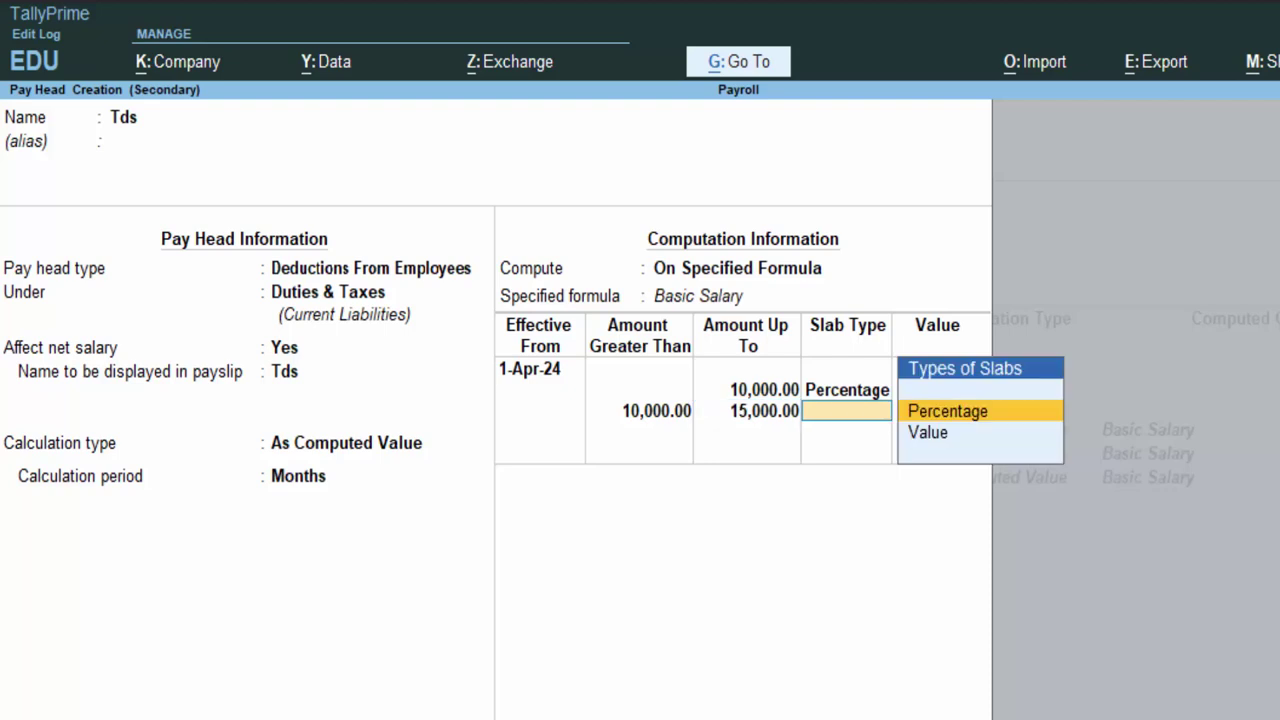
pyautogui.press('Return')
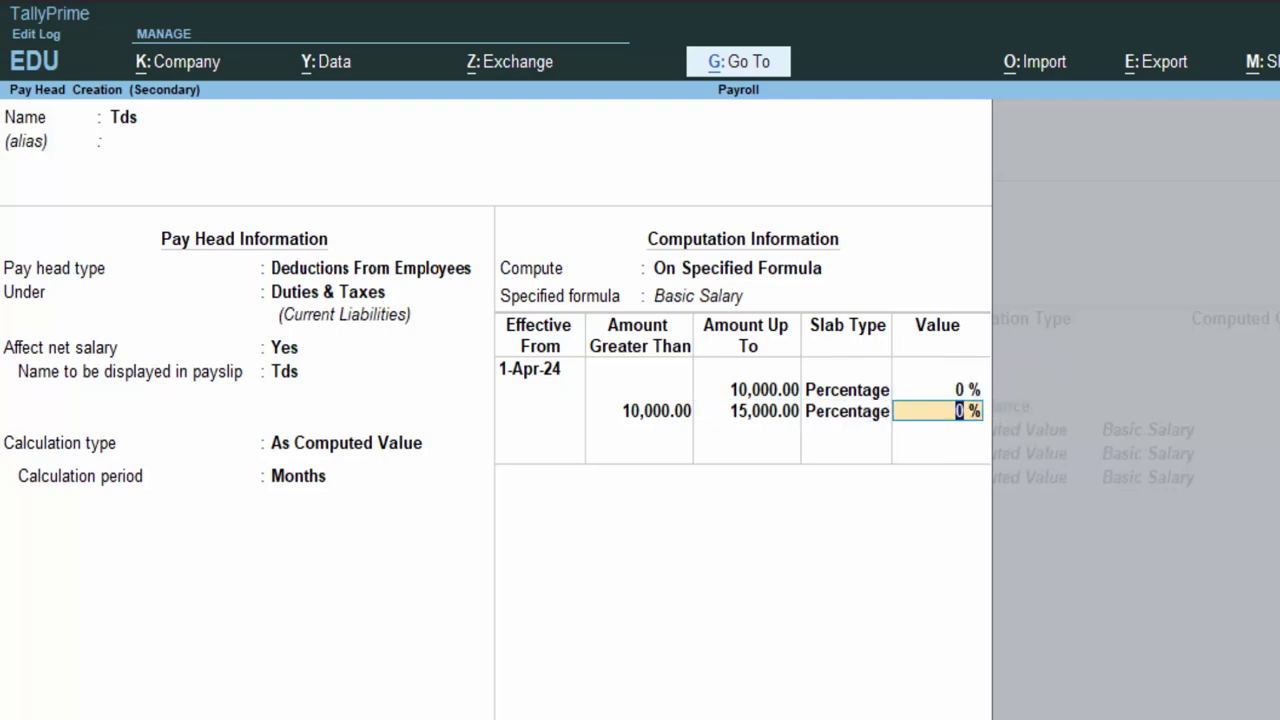
pyautogui.write('5')
pyautogui.press('Return')
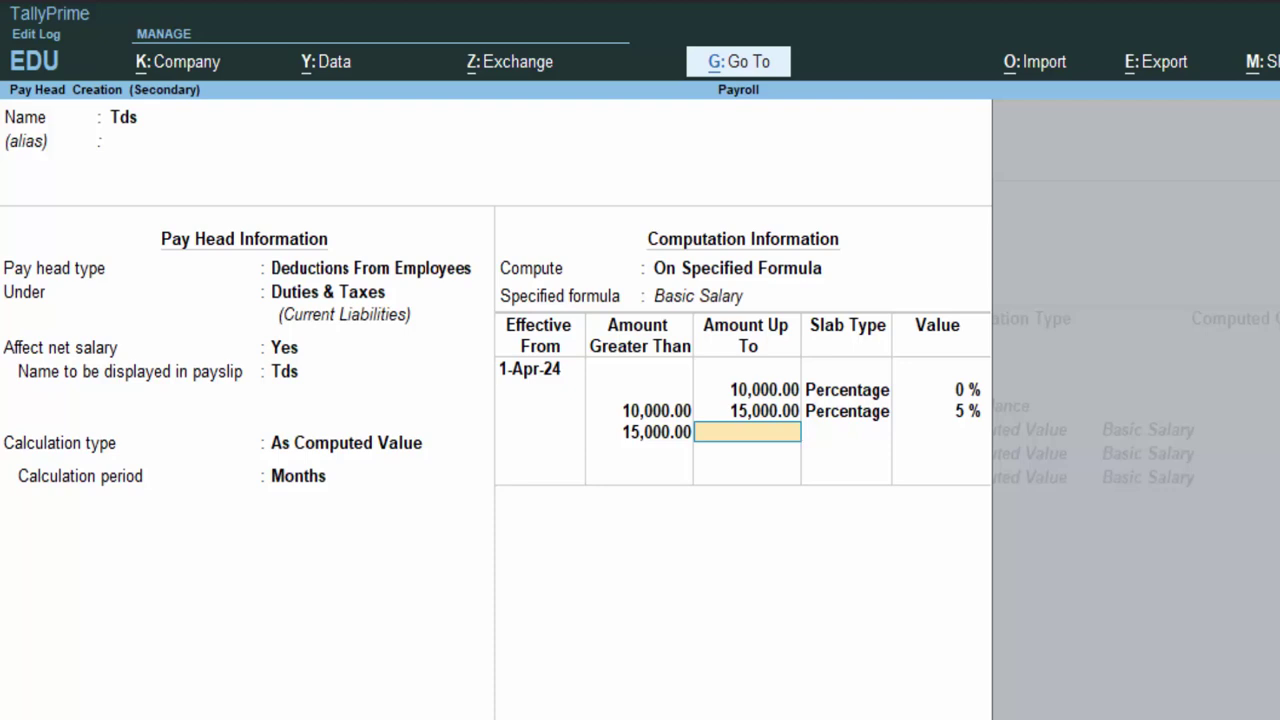
# Add slabs of 10% up to 50,000 and 20% above, then save Tds.
pyautogui.write('500')
pyautogui.write('00')
pyautogui.press('Return')
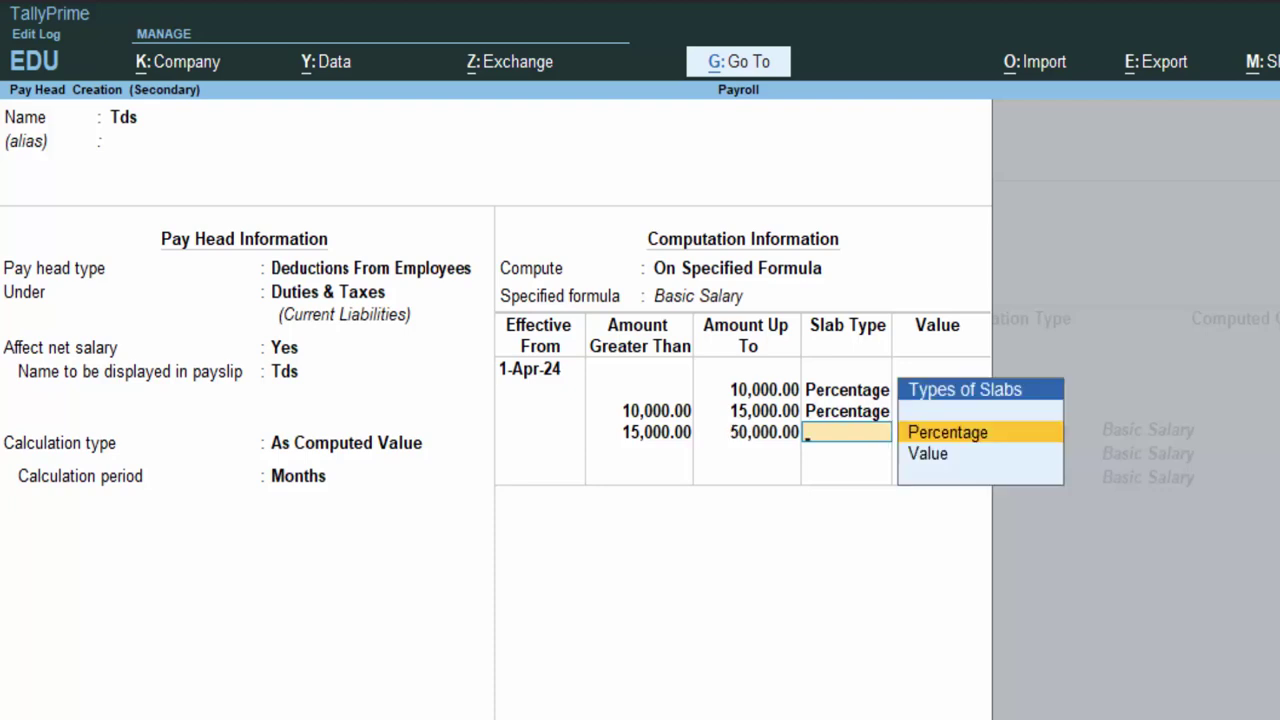
pyautogui.press('Return')
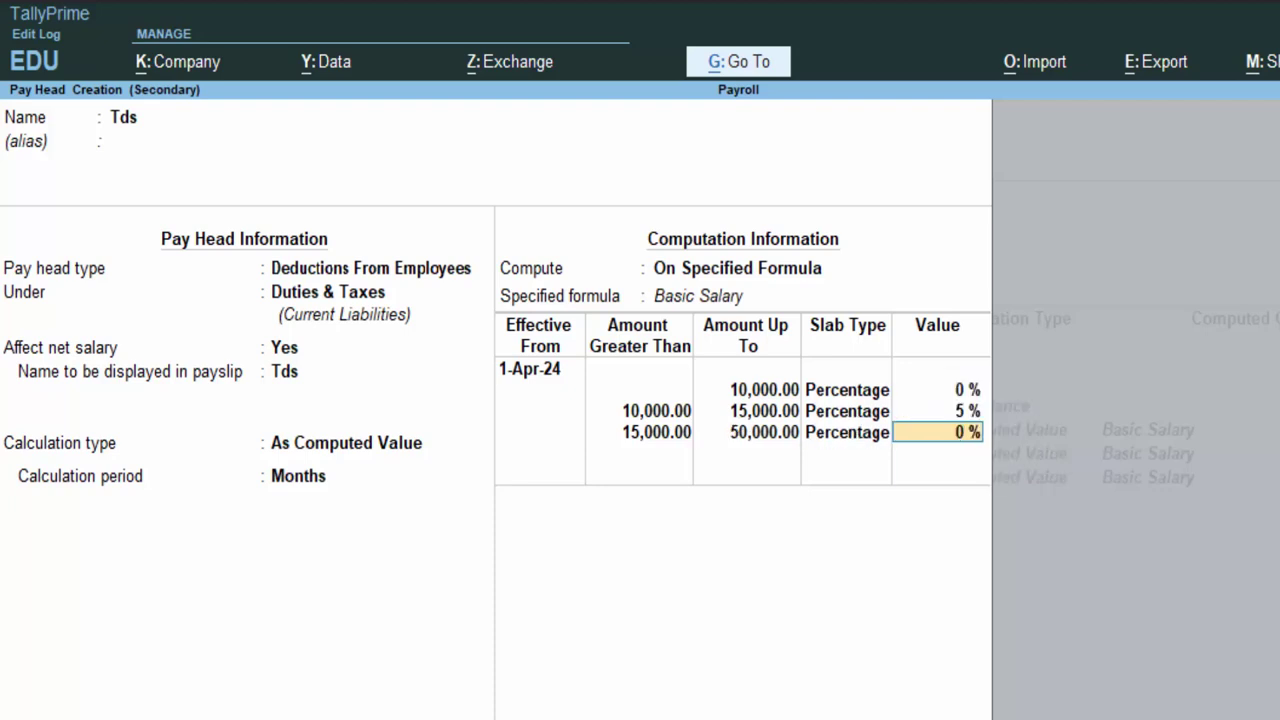
pyautogui.write('10')
pyautogui.press('Return')
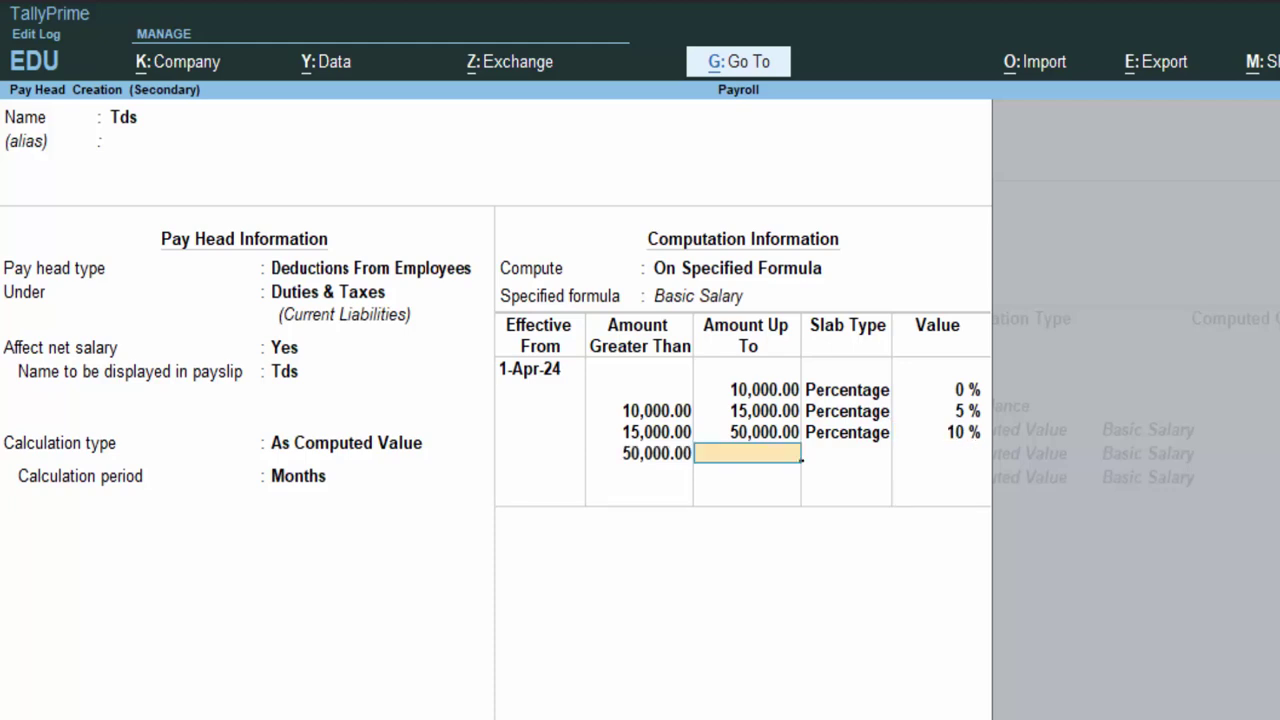
pyautogui.press('Return')
pyautogui.press('Return')
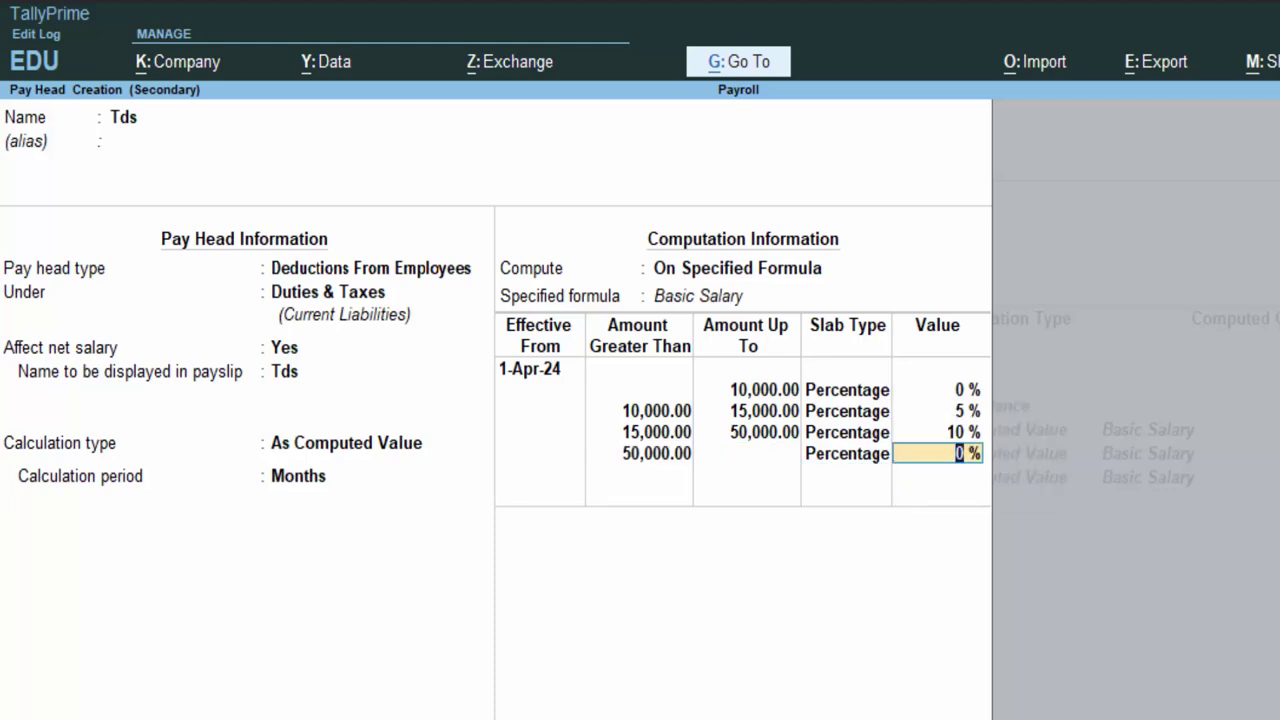
pyautogui.write('20')
pyautogui.press('Return')
pyautogui.press('Return')
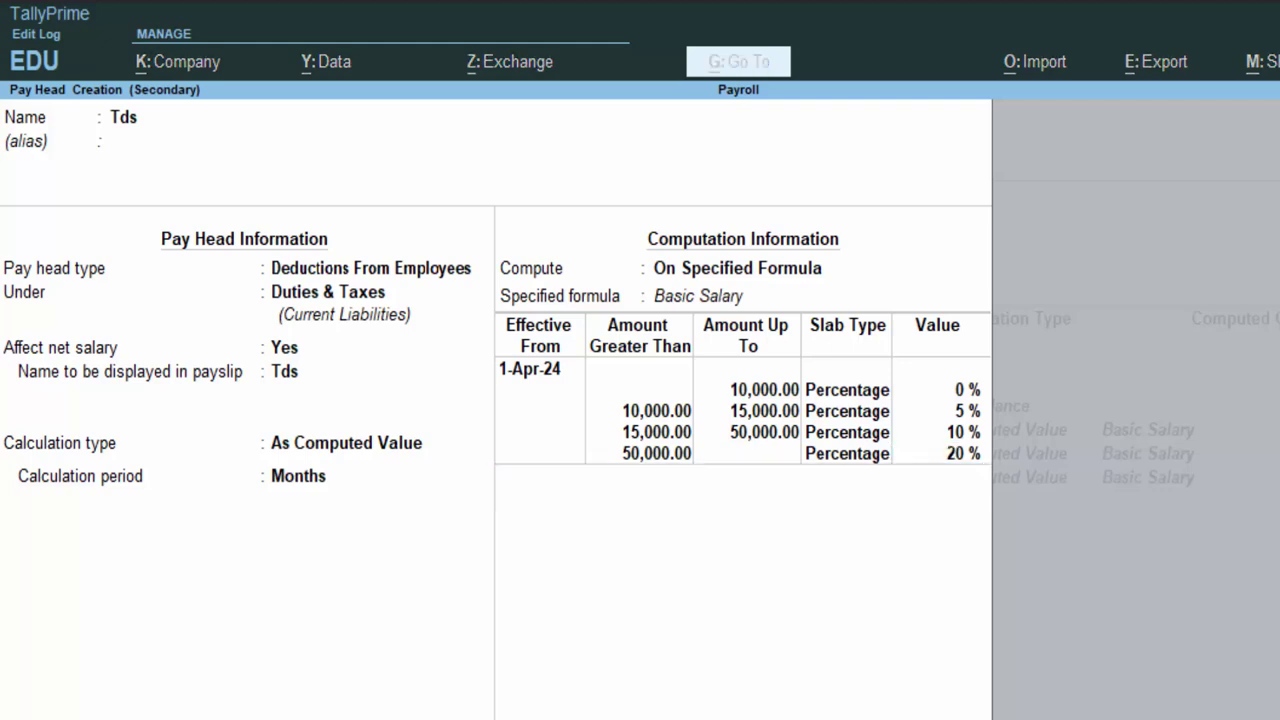
pyautogui.hotkey('ctrl', 'a')
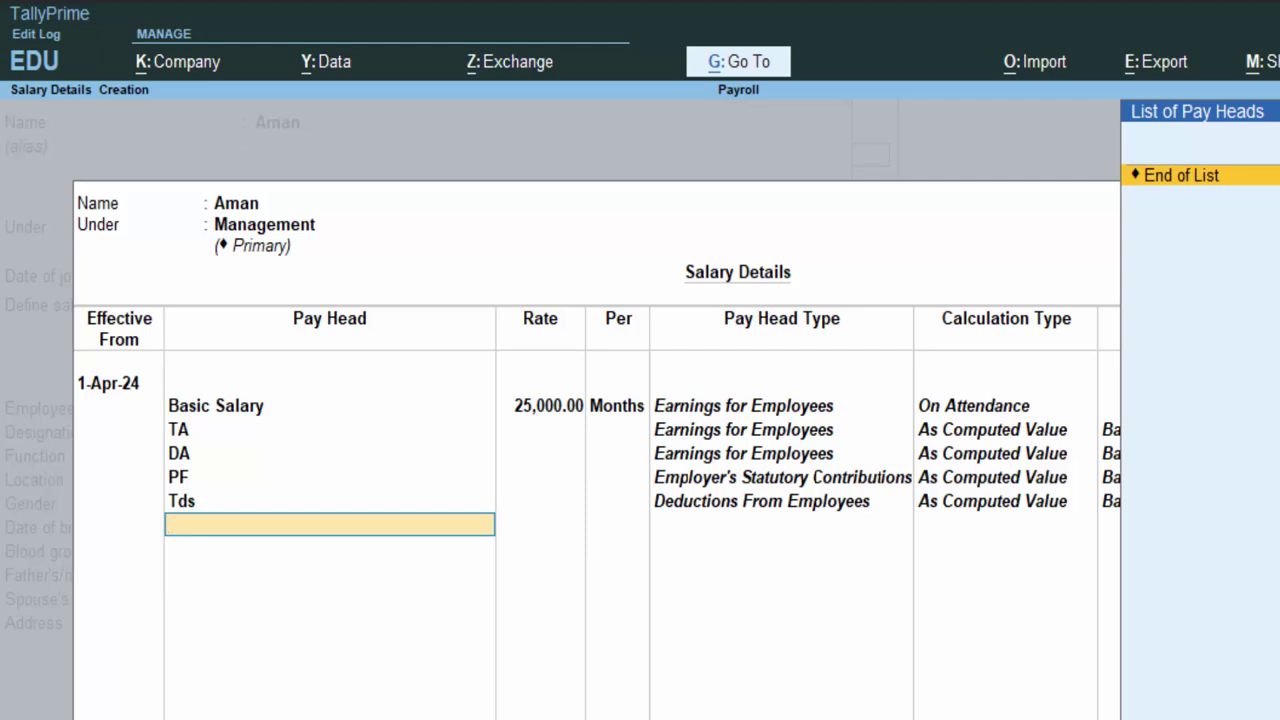
# Finish the salary details, then enter the employee number, designation Management and function Manager.
pyautogui.press('Return')
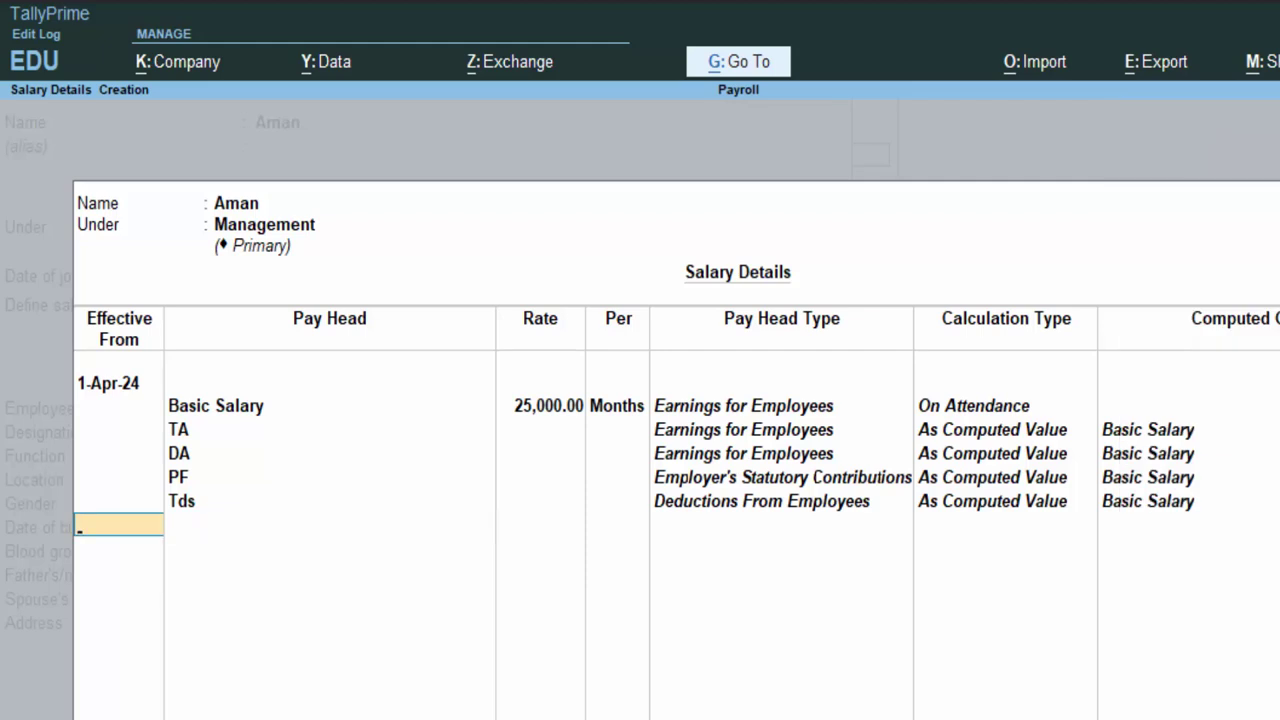
pyautogui.press('Return')
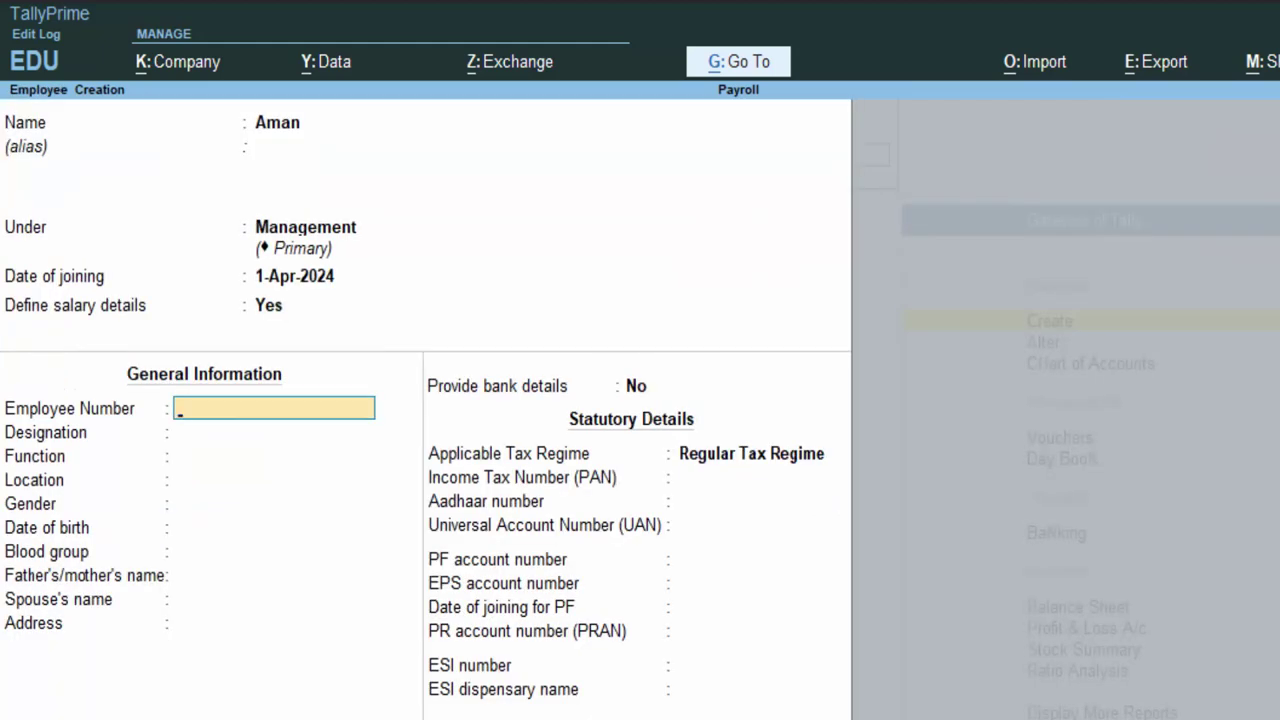
pyautogui.write('46464')
pyautogui.press('Return')
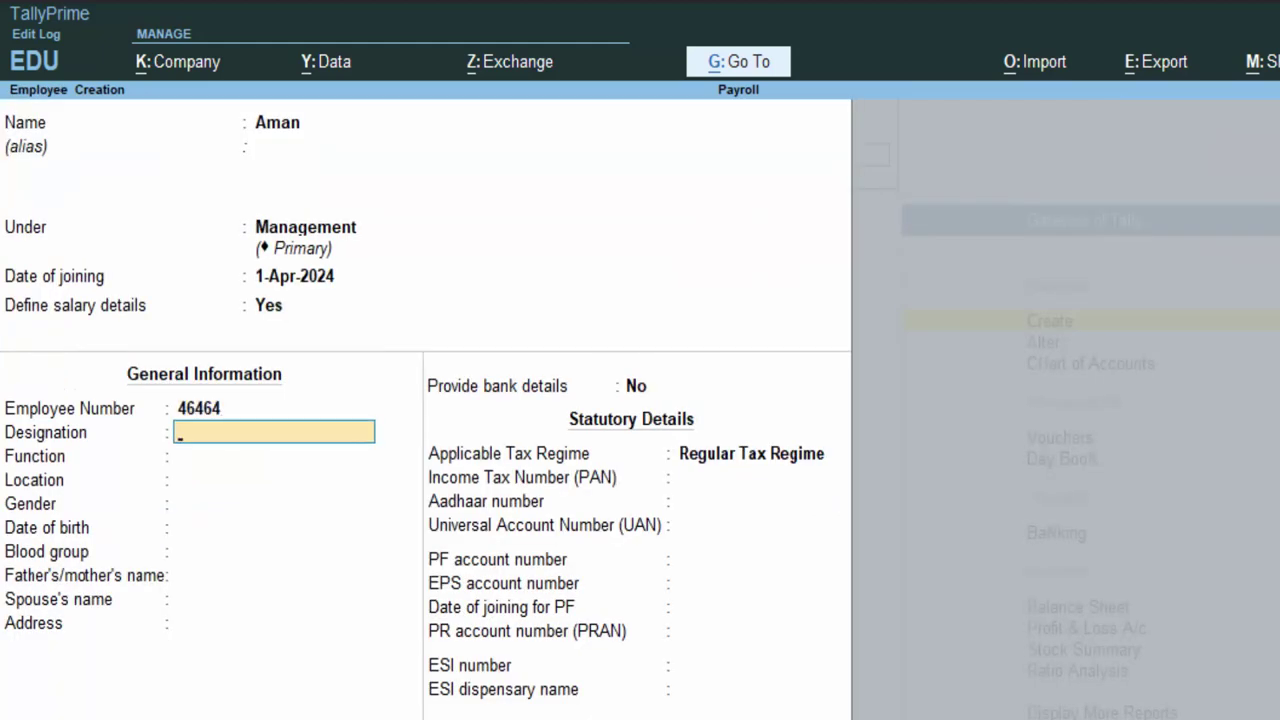
pyautogui.write('M')
pyautogui.write('anage')
pyautogui.write('ment')
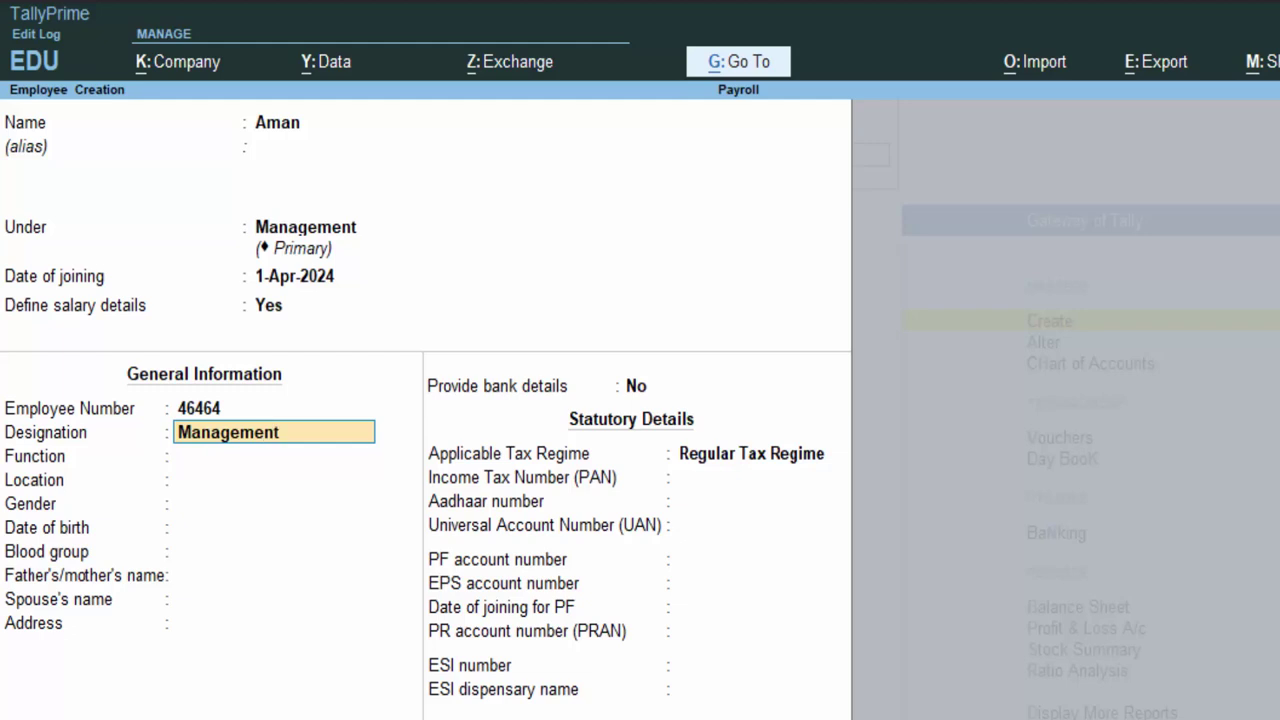
pyautogui.press('Return')
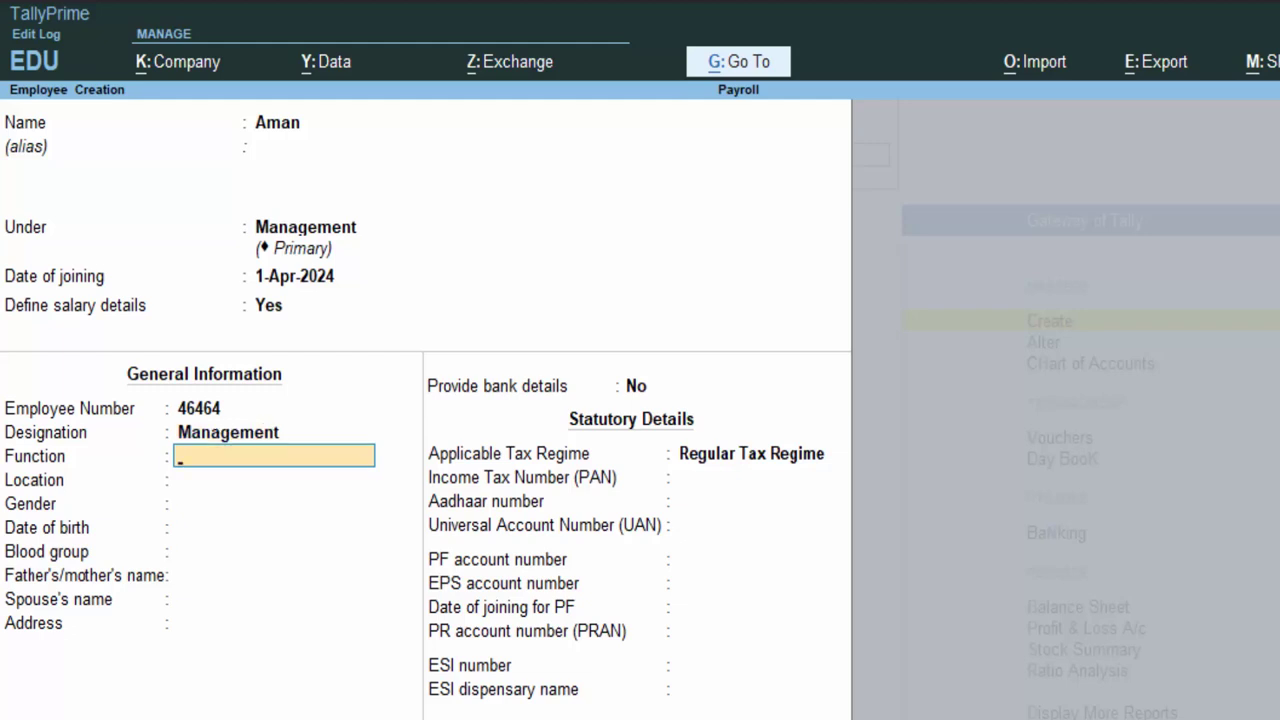
pyautogui.write('Ma')
pyautogui.write('nager')
pyautogui.press('Return')
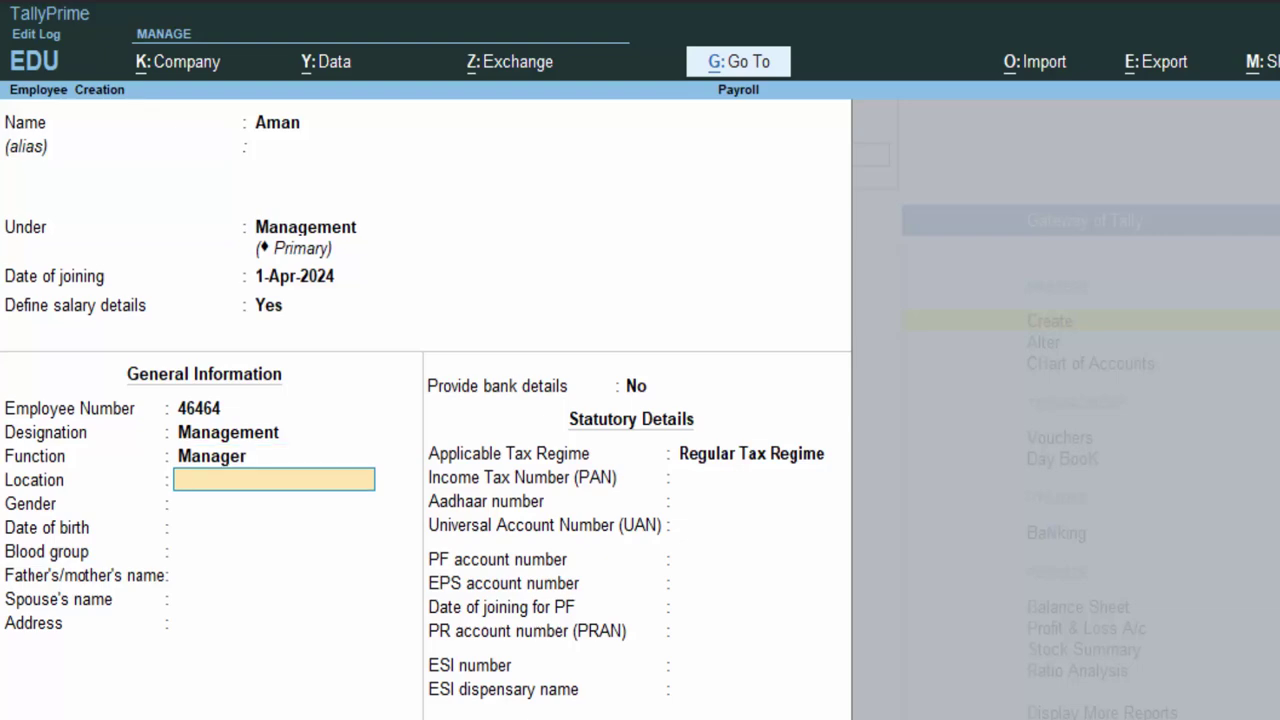
# Set location Deoria and gender Male, keep the Regular Tax Regime, and accept the employee record.
pyautogui.write('Deori')
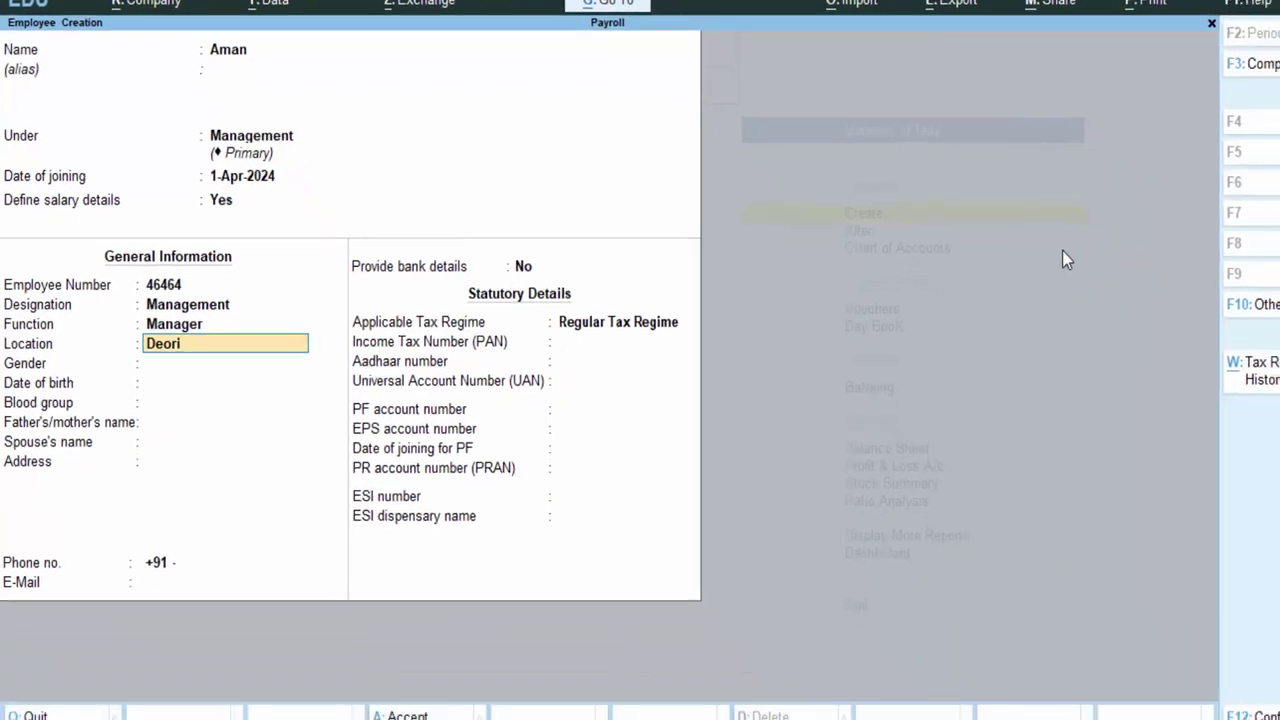
pyautogui.write('a')
pyautogui.press('Return')
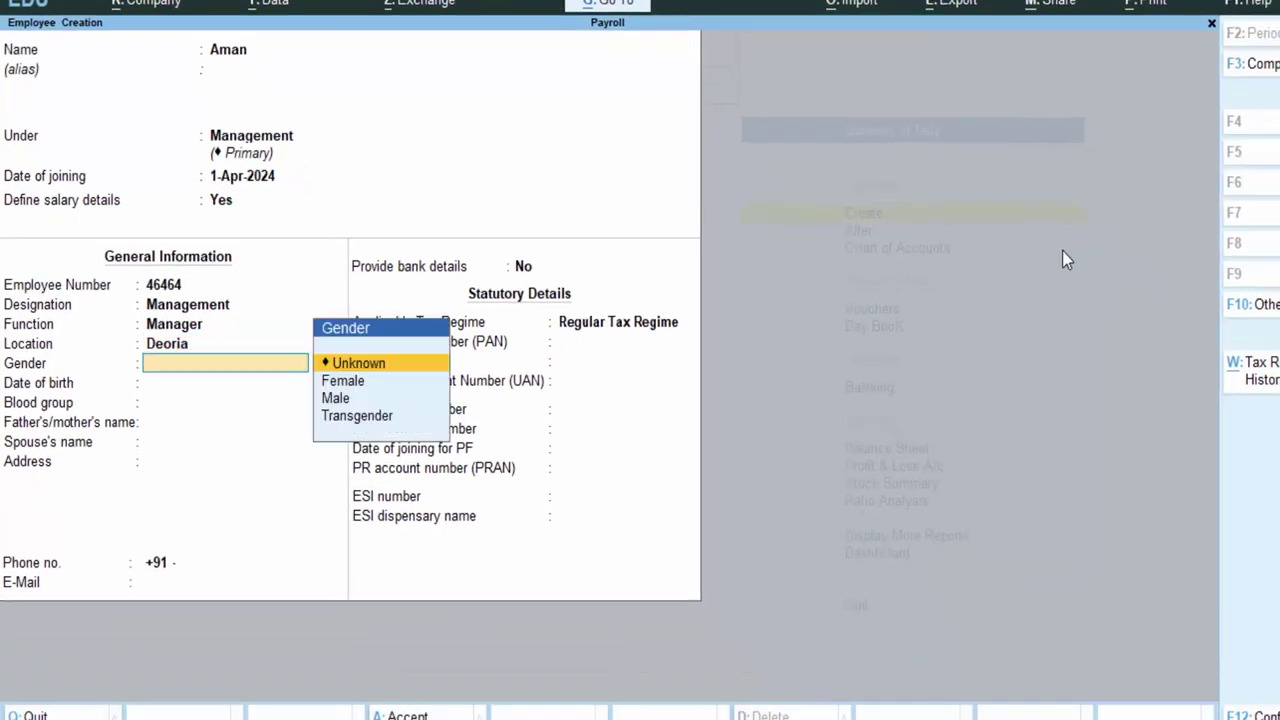
pyautogui.press('Down')
pyautogui.press('Down')
pyautogui.press('Return')
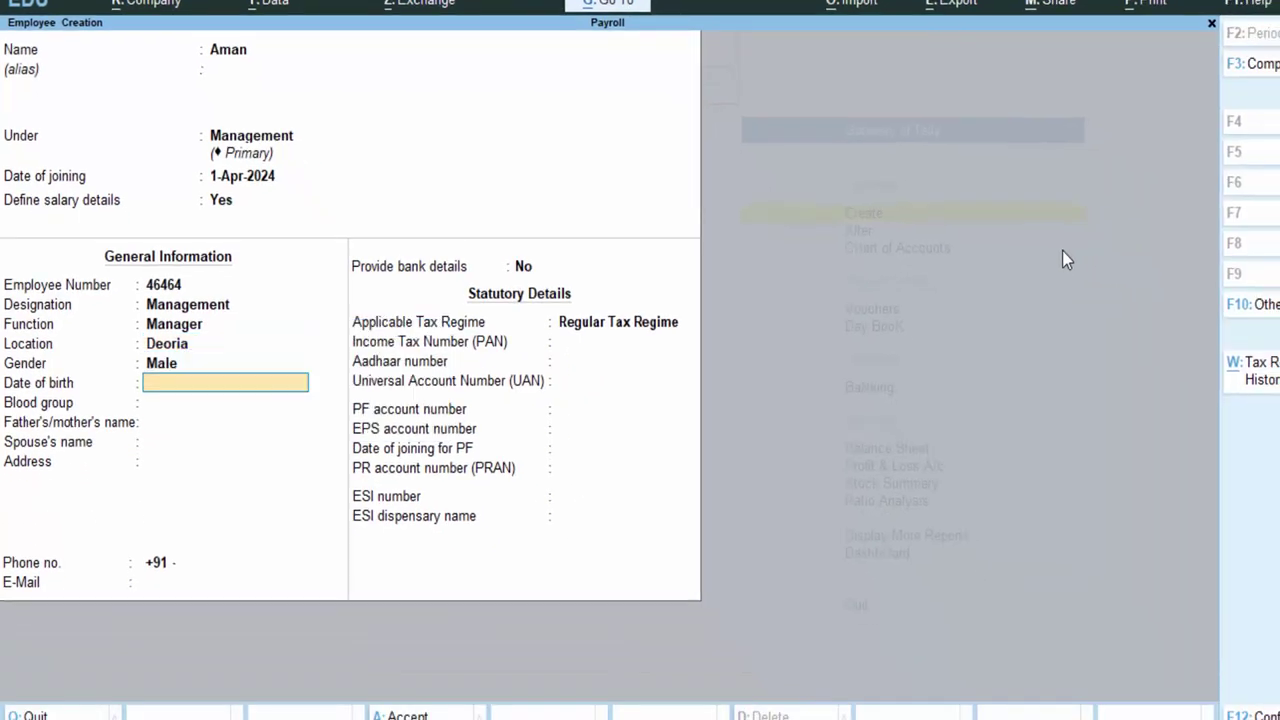
pyautogui.press('Return')
pyautogui.press('Return')
pyautogui.press('Return')
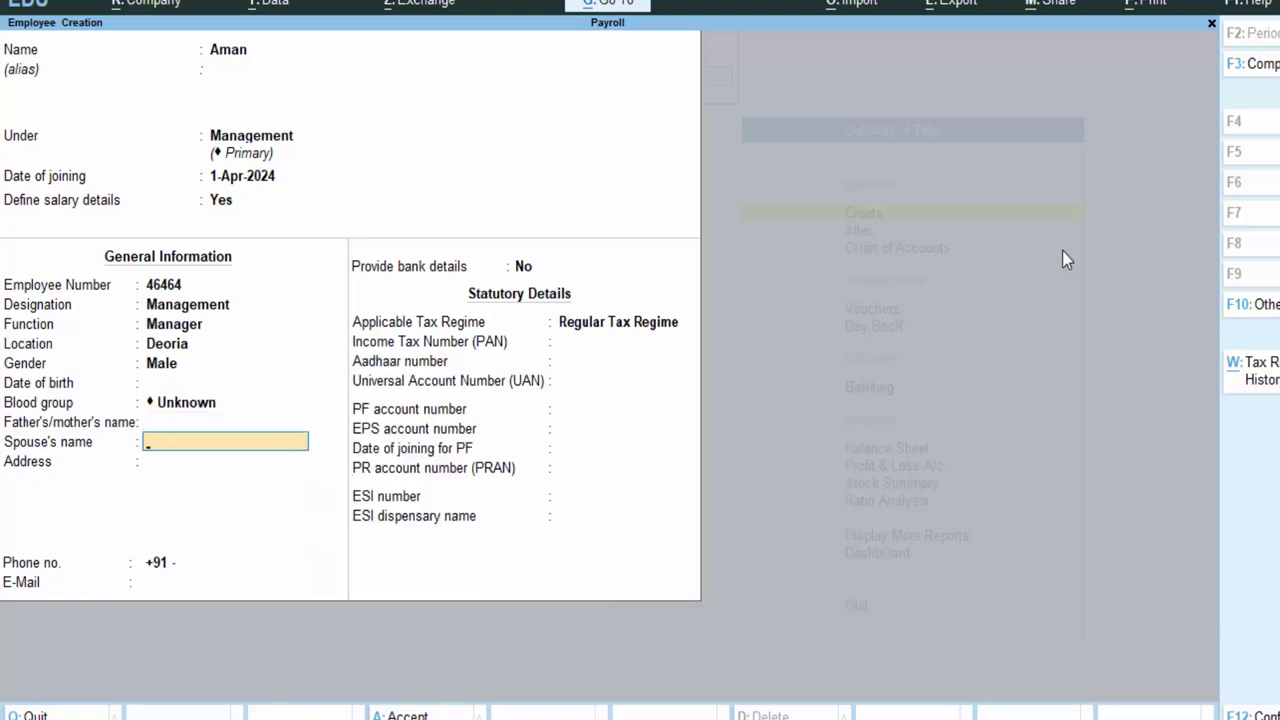
pyautogui.press('Return')
pyautogui.press('Return')
pyautogui.press('Return')
pyautogui.press('Return')
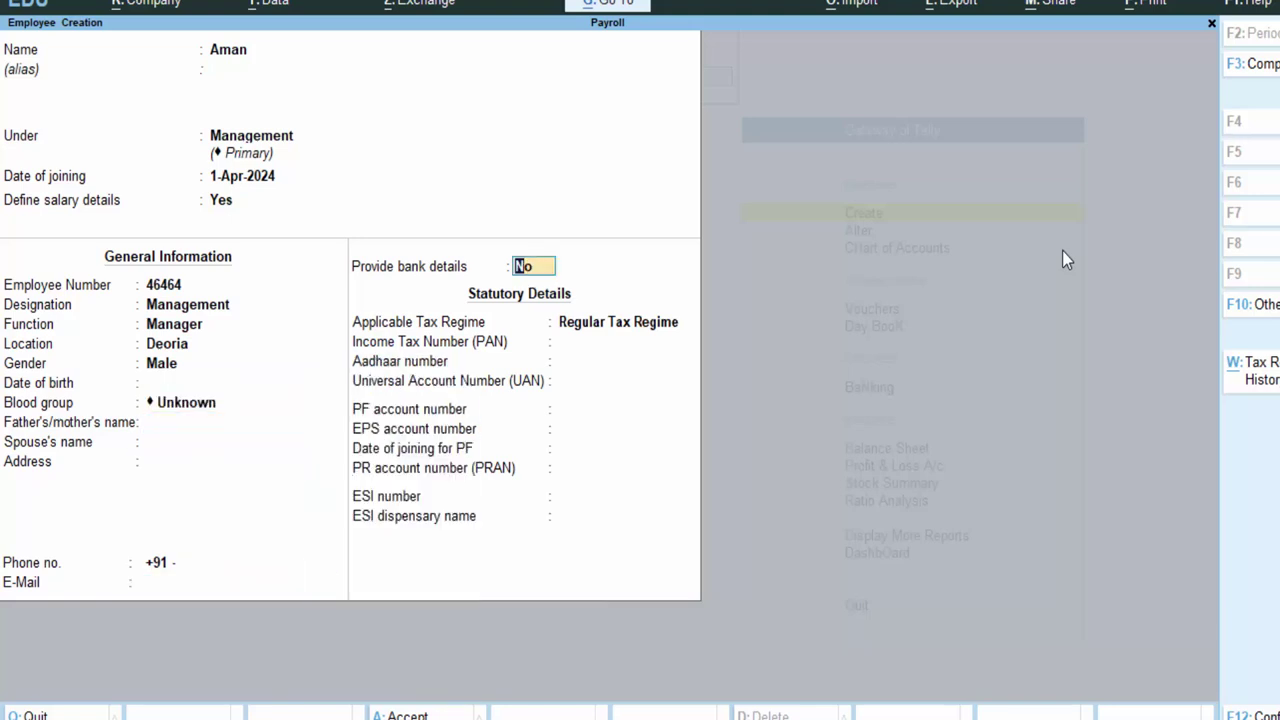
pyautogui.press('Return')
pyautogui.press('Return')
pyautogui.press('Return')
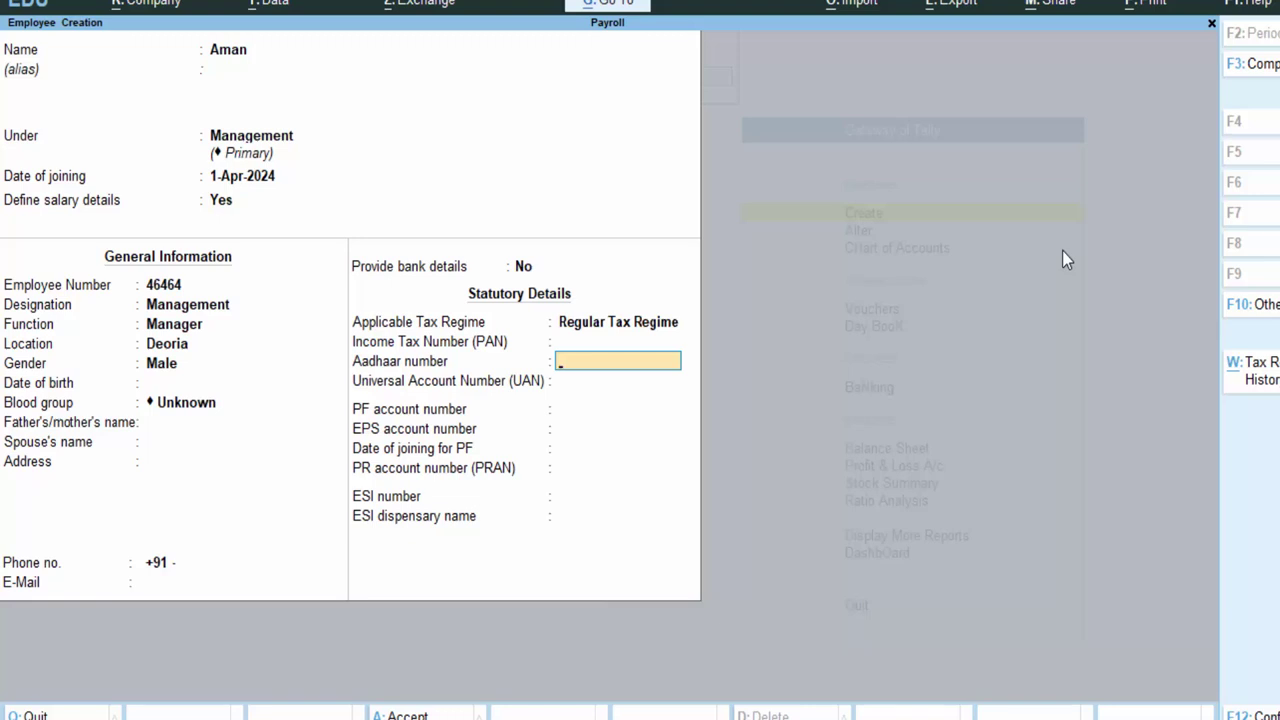
pyautogui.press('Return')
pyautogui.press('Return')
pyautogui.press('Return')
pyautogui.press('Return')
pyautogui.press('Return')
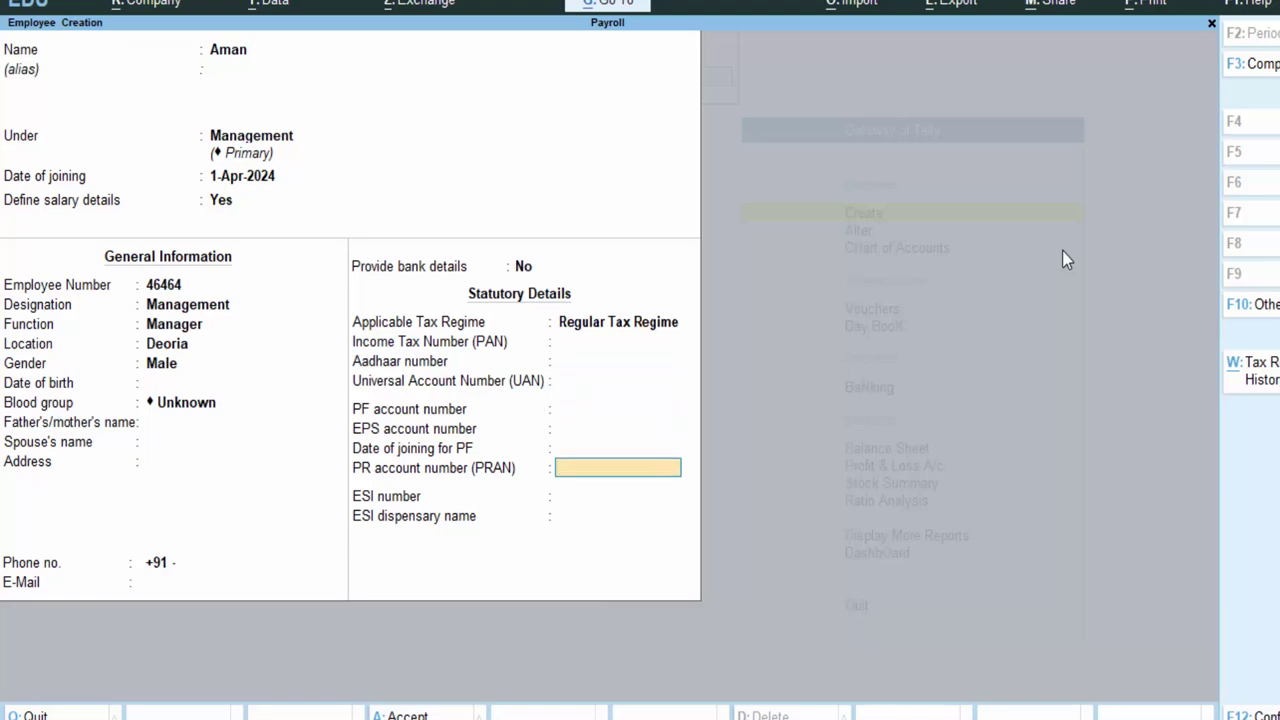
pyautogui.press('Return')
pyautogui.press('Return')
pyautogui.press('Return')
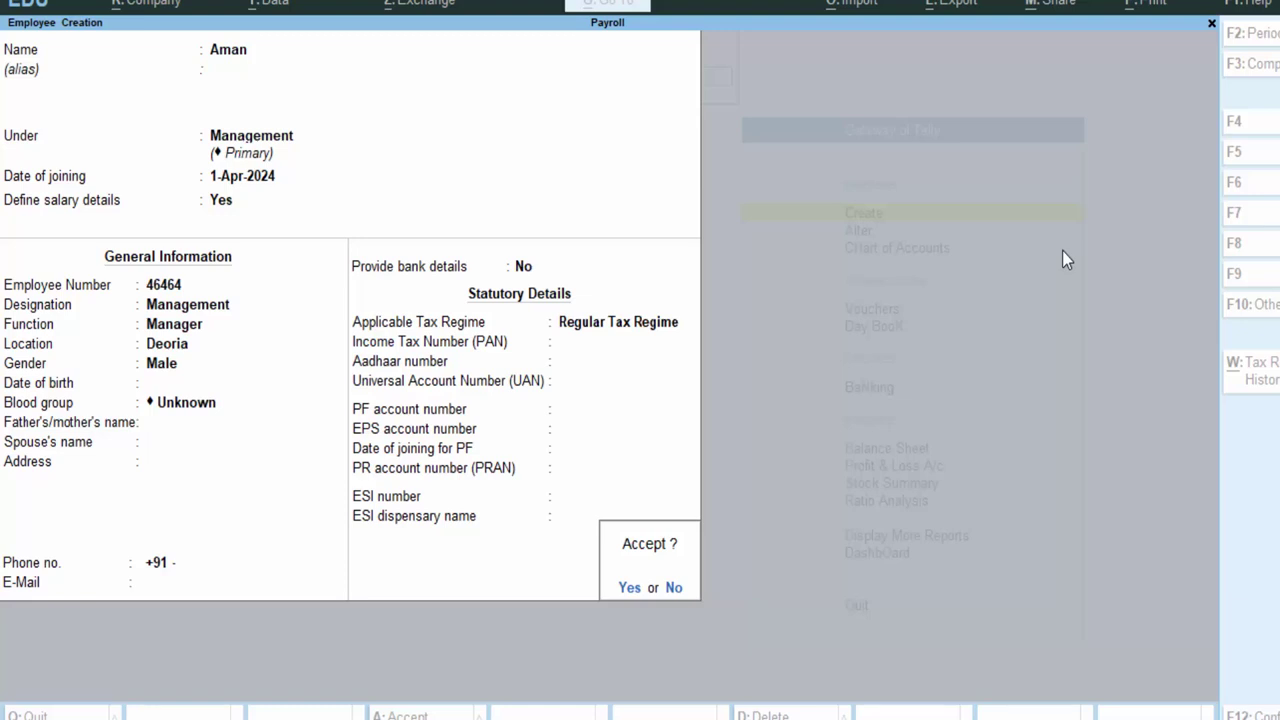
pyautogui.press('Return')
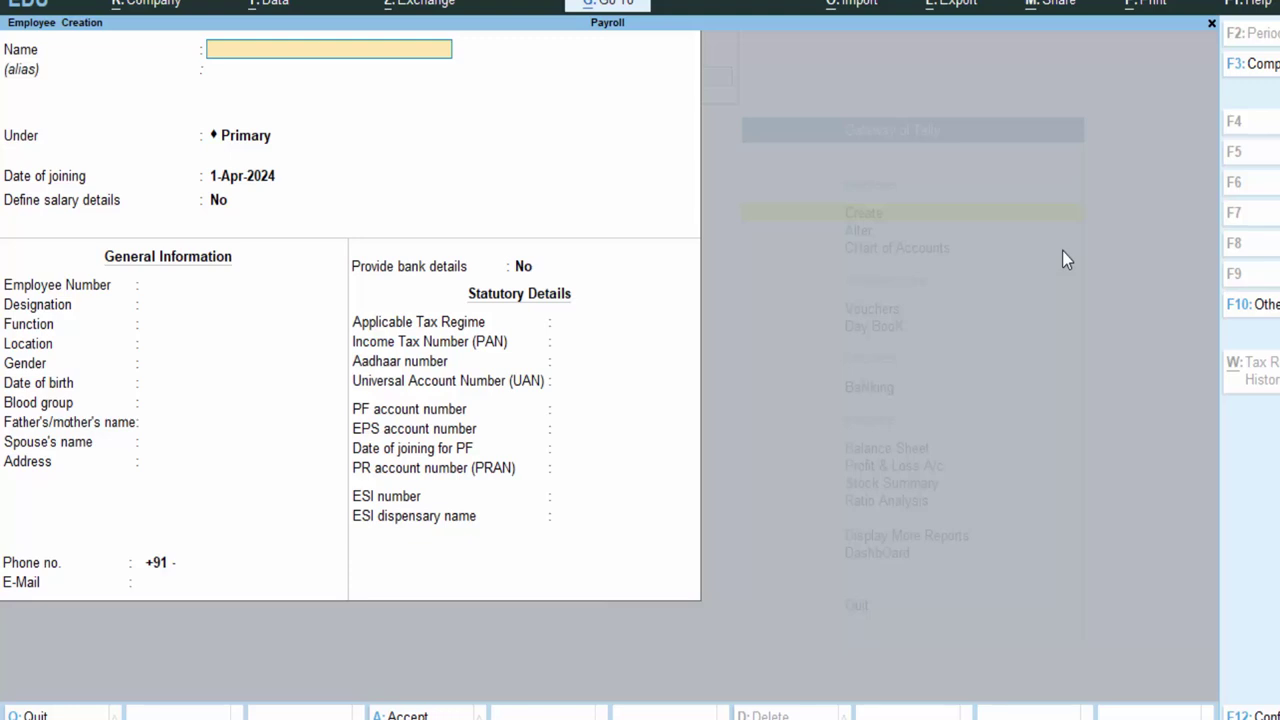
# Quit employee creation to the Gateway and start an Attendance voucher.
pyautogui.press('Escape')
pyautogui.press('Return')
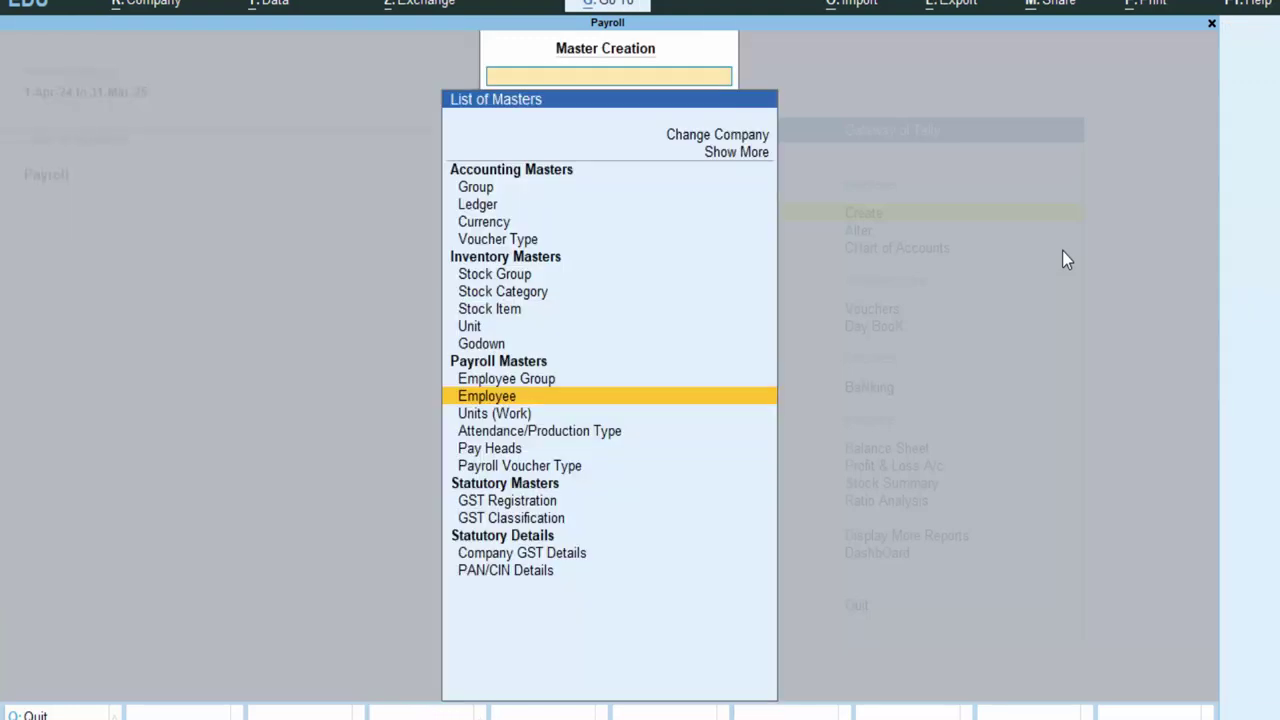
pyautogui.press('Escape')
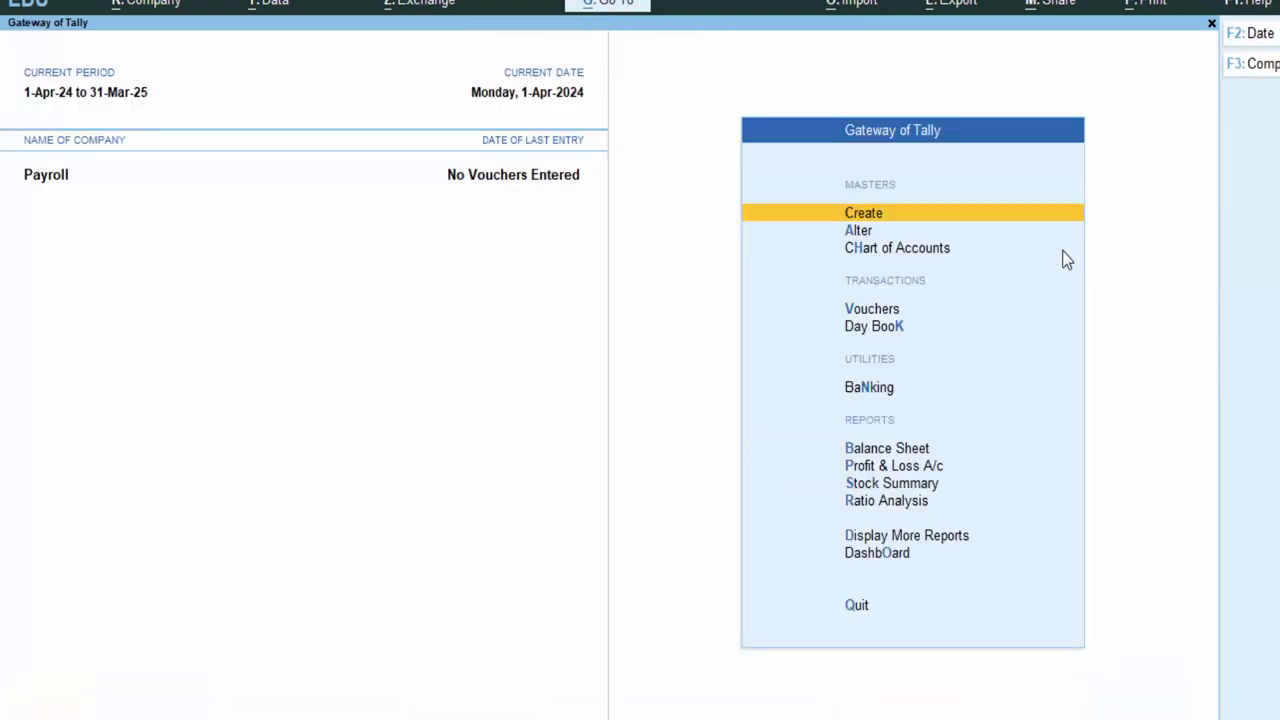
pyautogui.press('v')
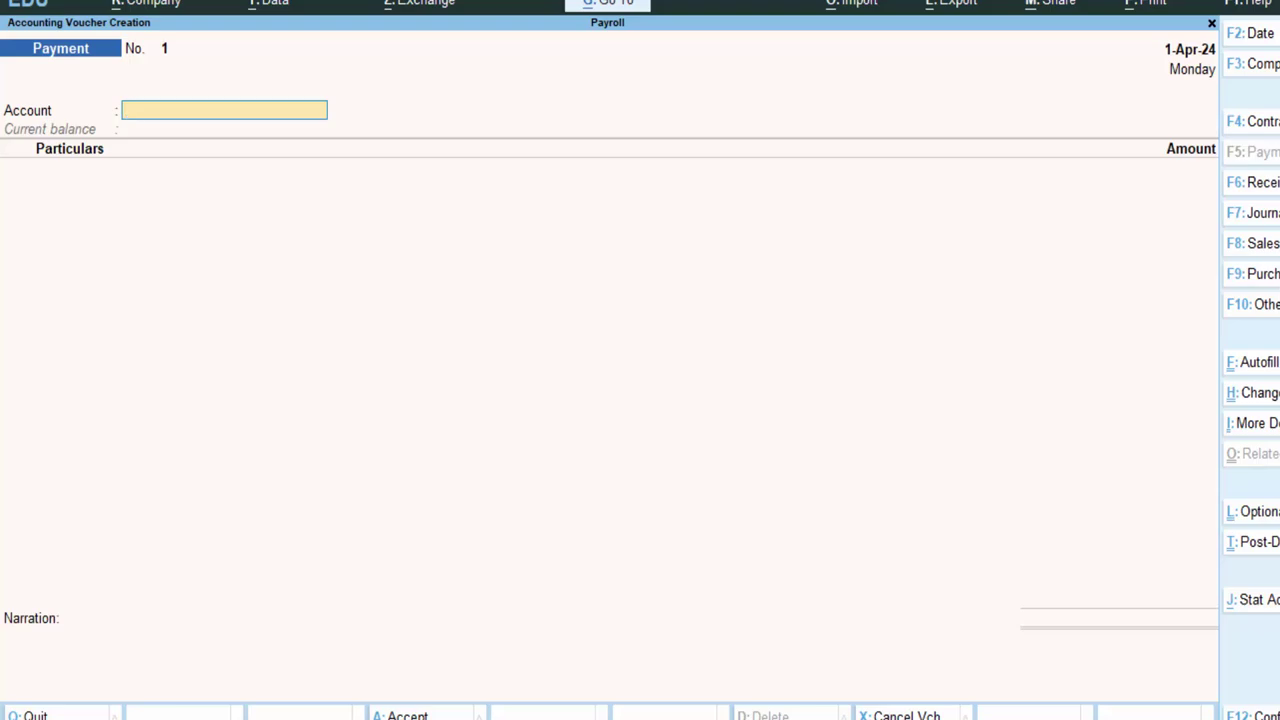
pyautogui.click(1272, 312)
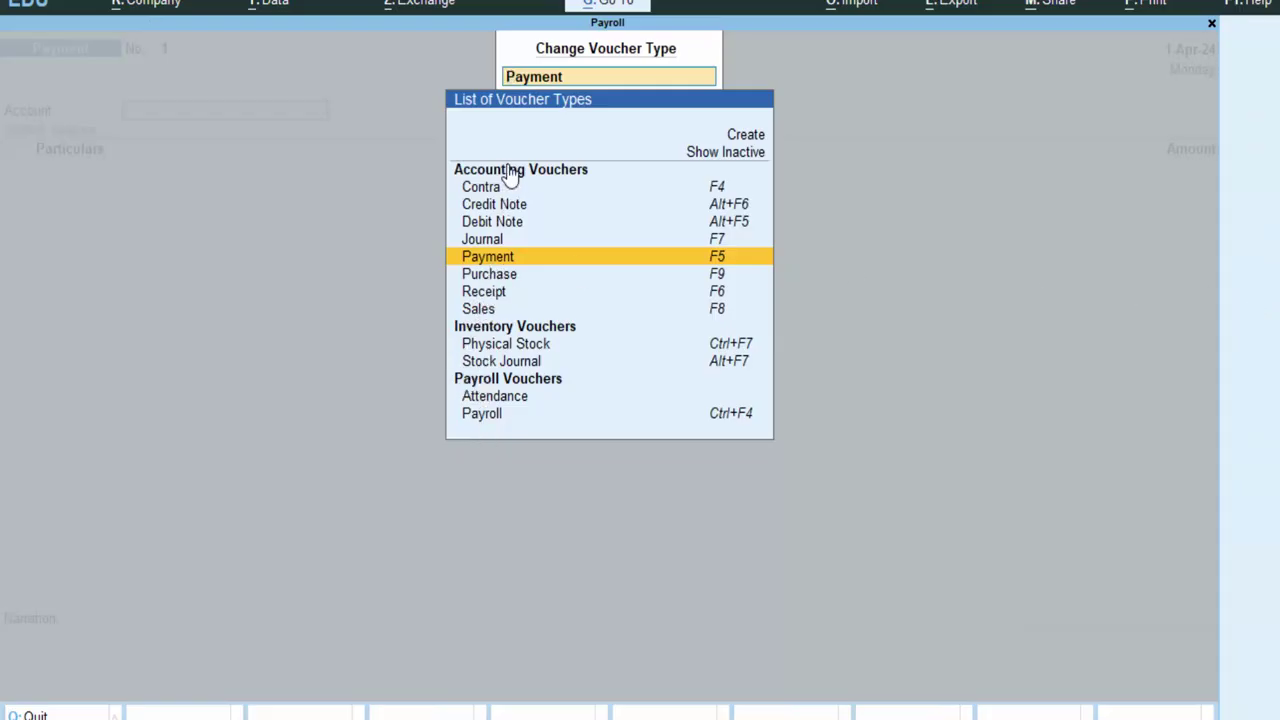
pyautogui.click(481, 402)
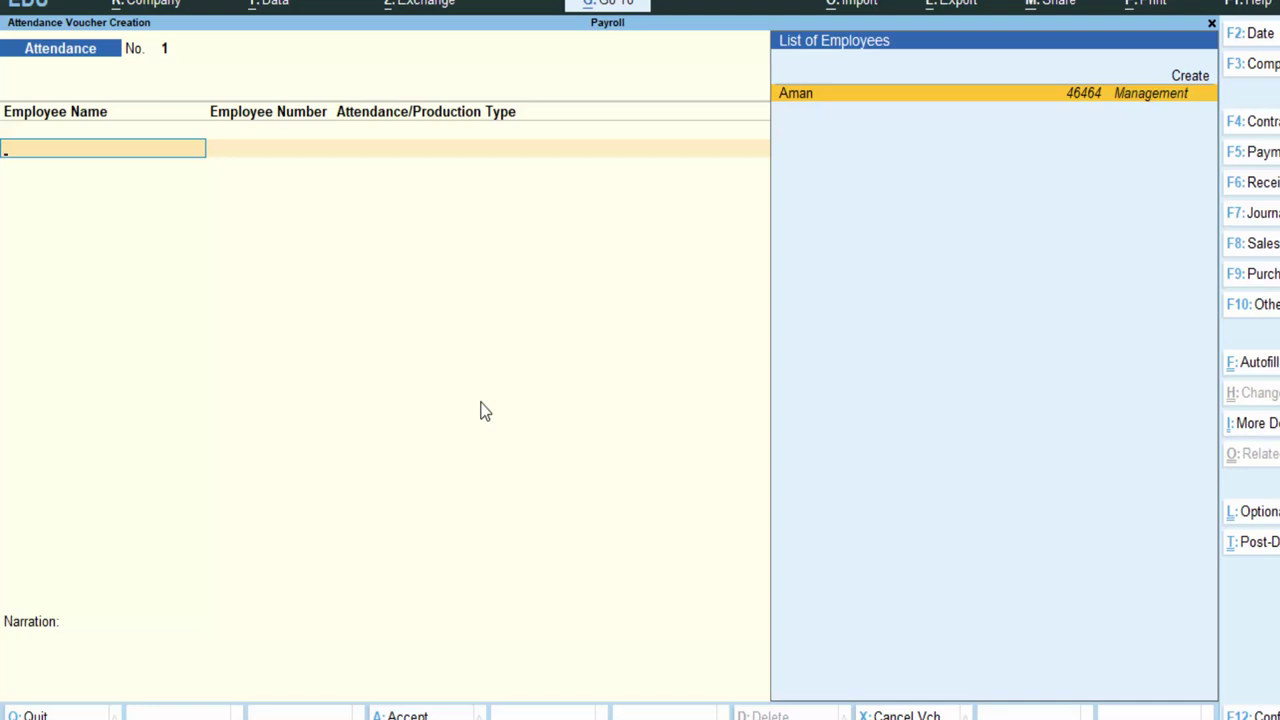
# Record 5 days of Leave for Aman on the first attendance row.
pyautogui.press('Return')
pyautogui.press('Return')
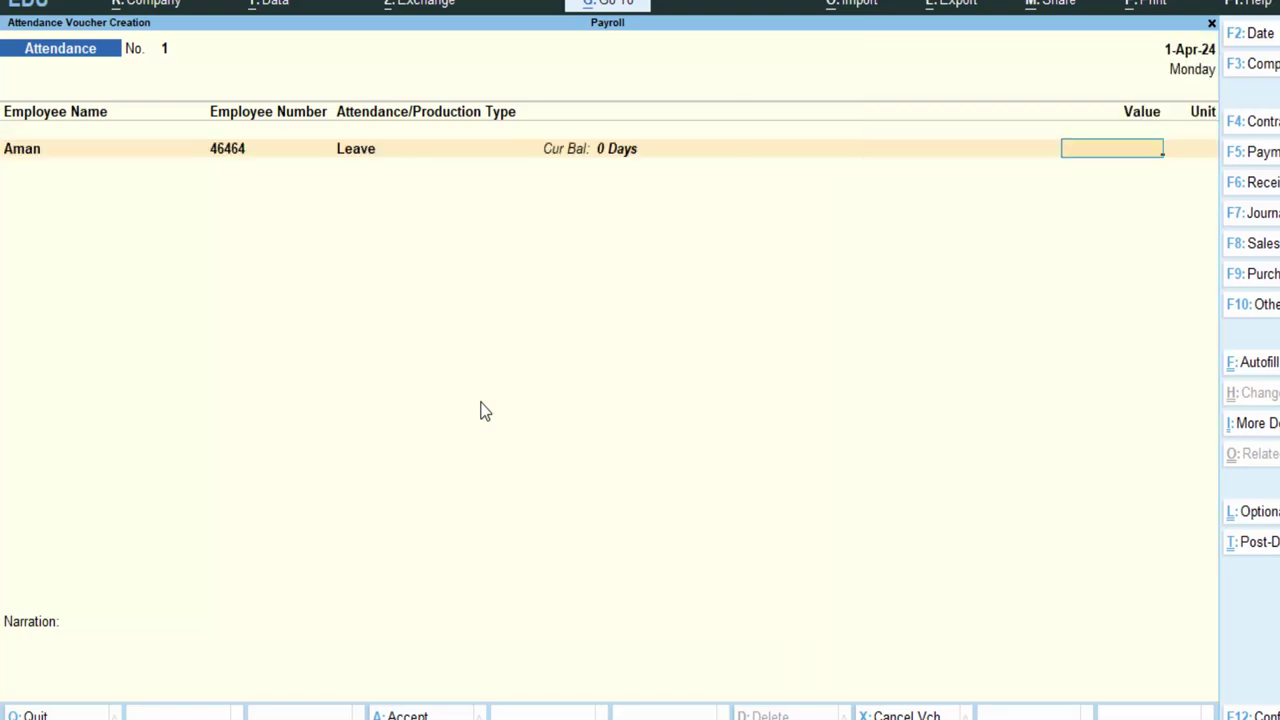
pyautogui.write('5')
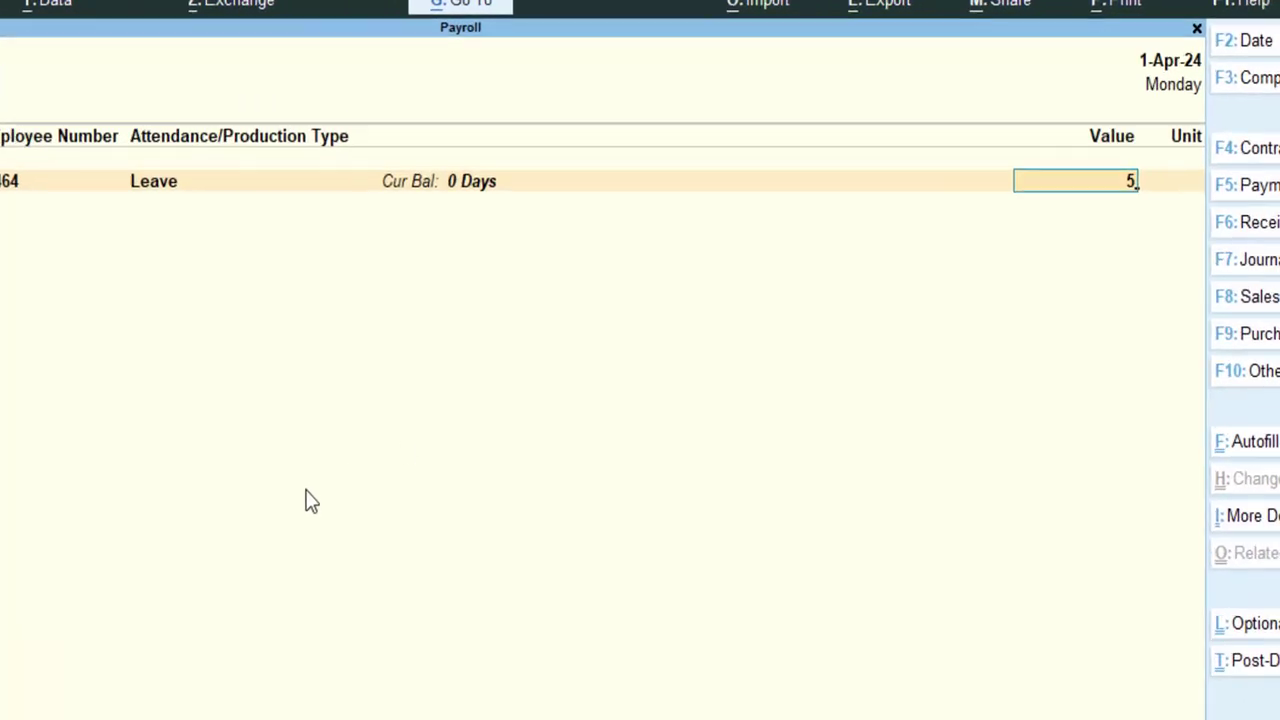
pyautogui.press('Return')
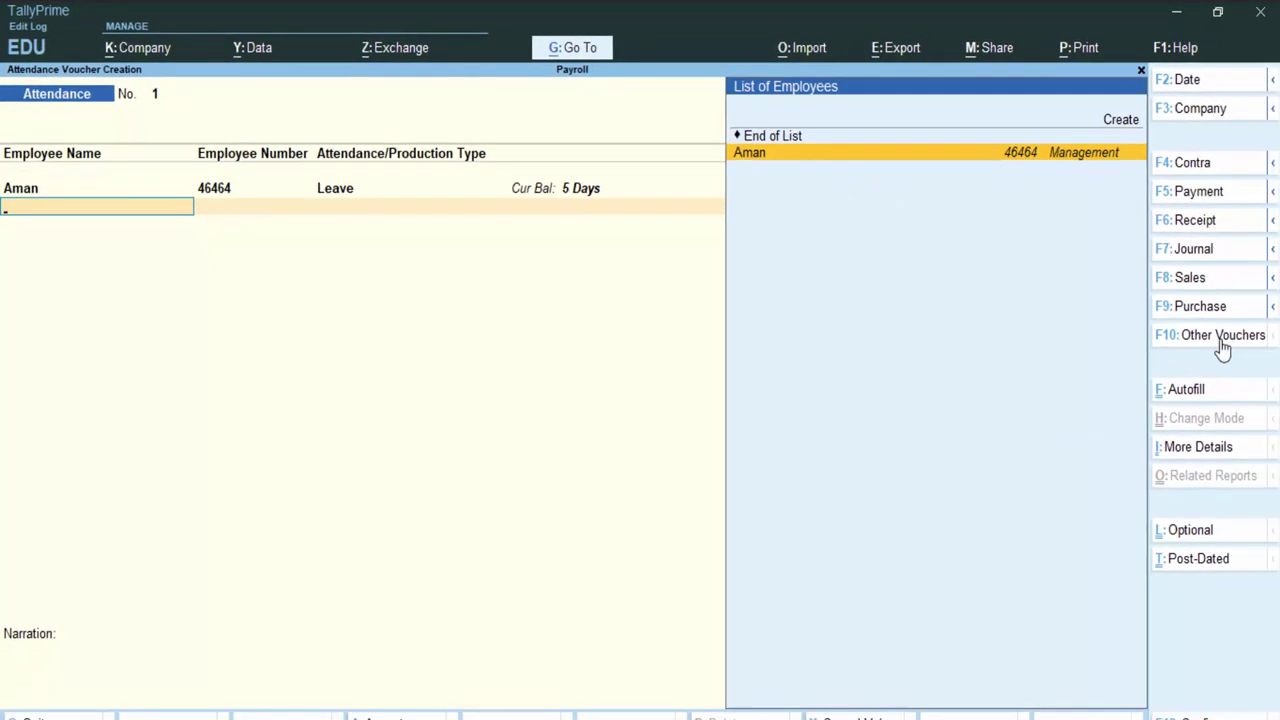
# Cancel the voucher type change, drop the extra empty employee row, and complete the attendance voucher.
pyautogui.click(1220, 341)
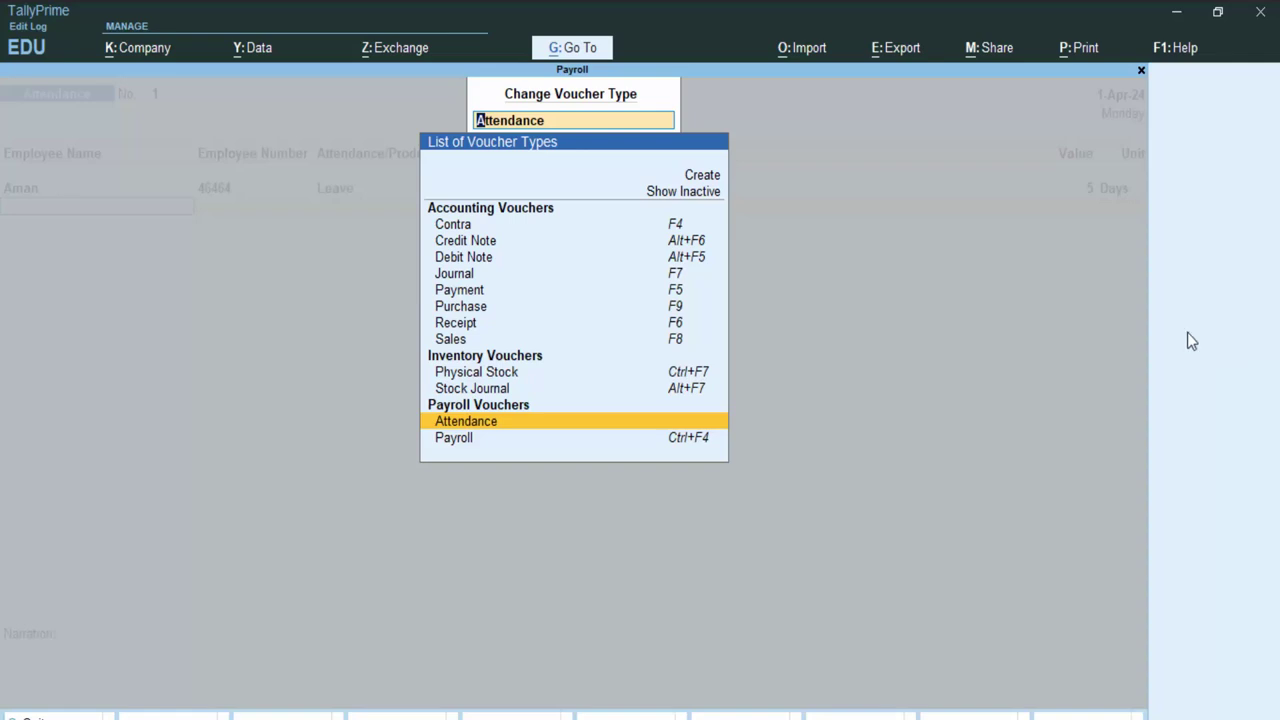
pyautogui.press('BackSpace')
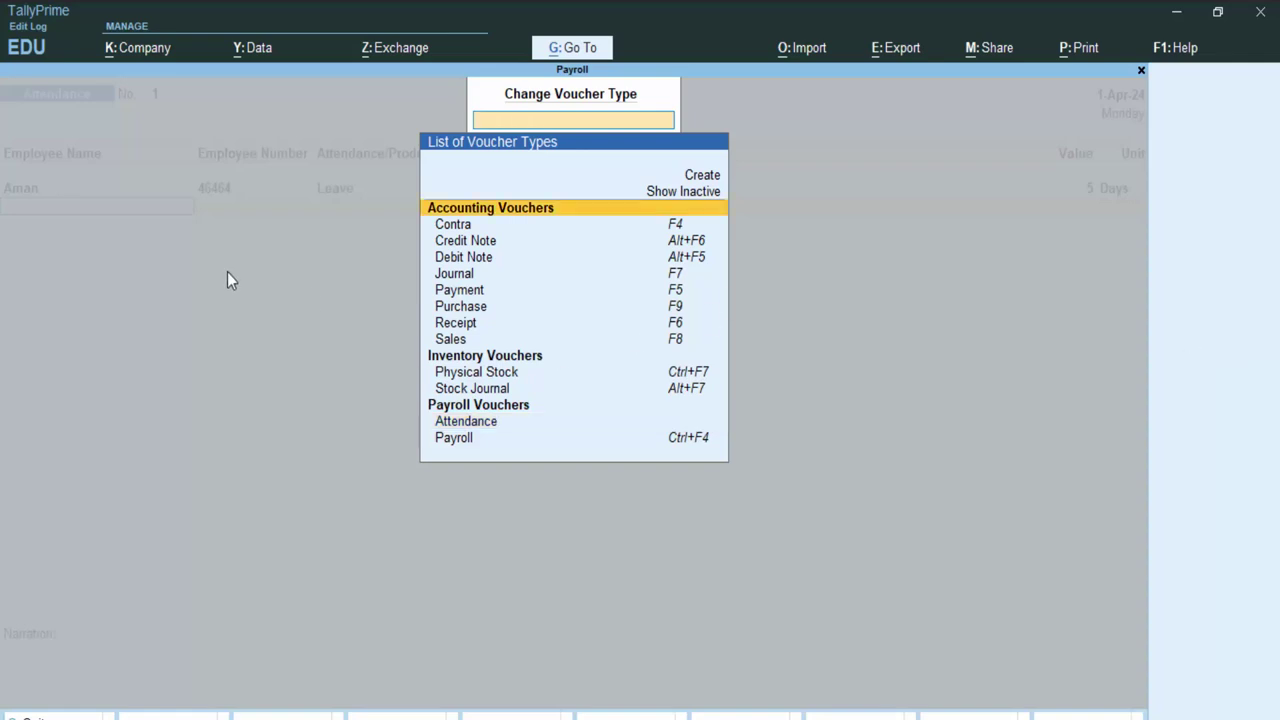
pyautogui.press('Escape')
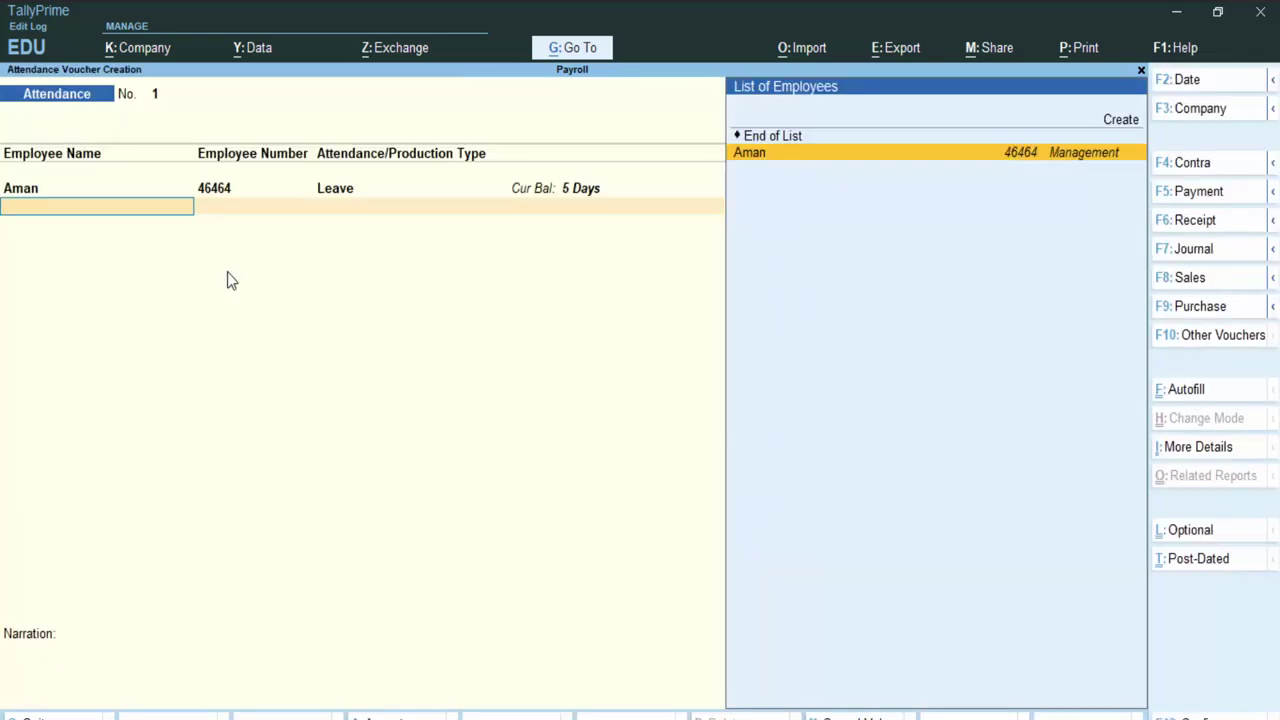
pyautogui.press('Return')
pyautogui.press('BackSpace')
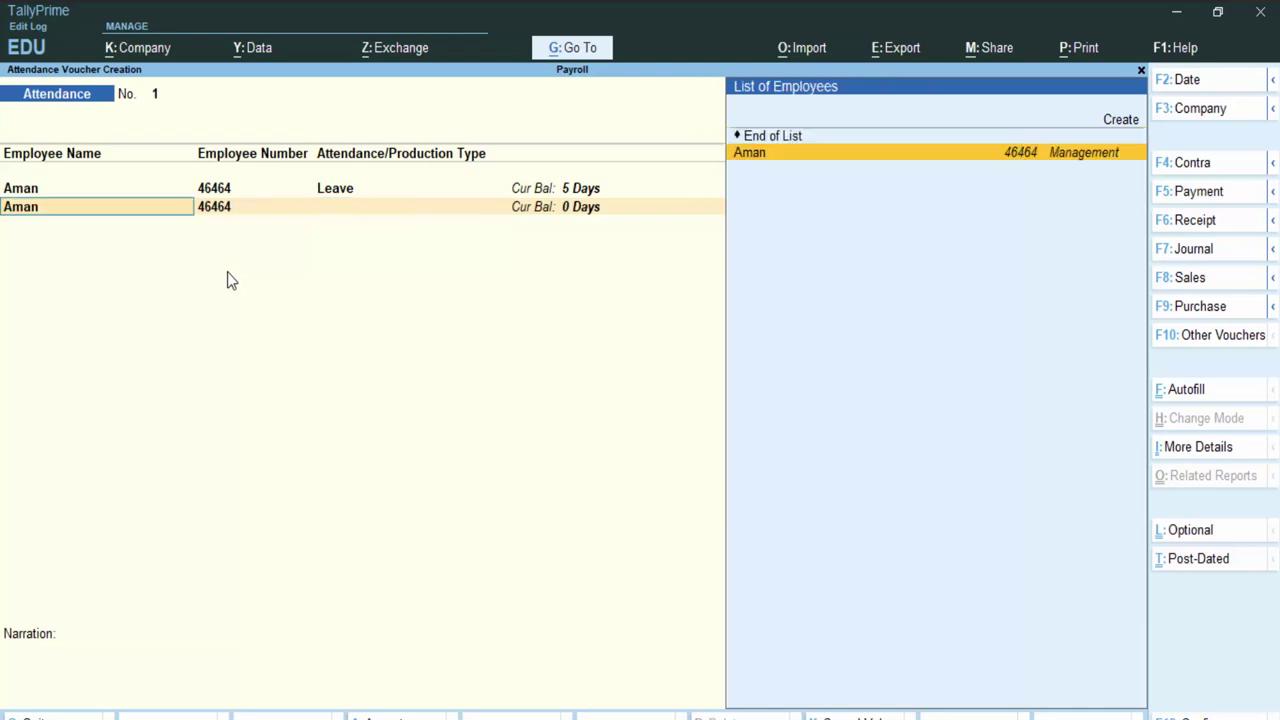
pyautogui.press('BackSpace')
pyautogui.press('Return')
pyautogui.press('Up')
pyautogui.press('Return')
pyautogui.press('Return')
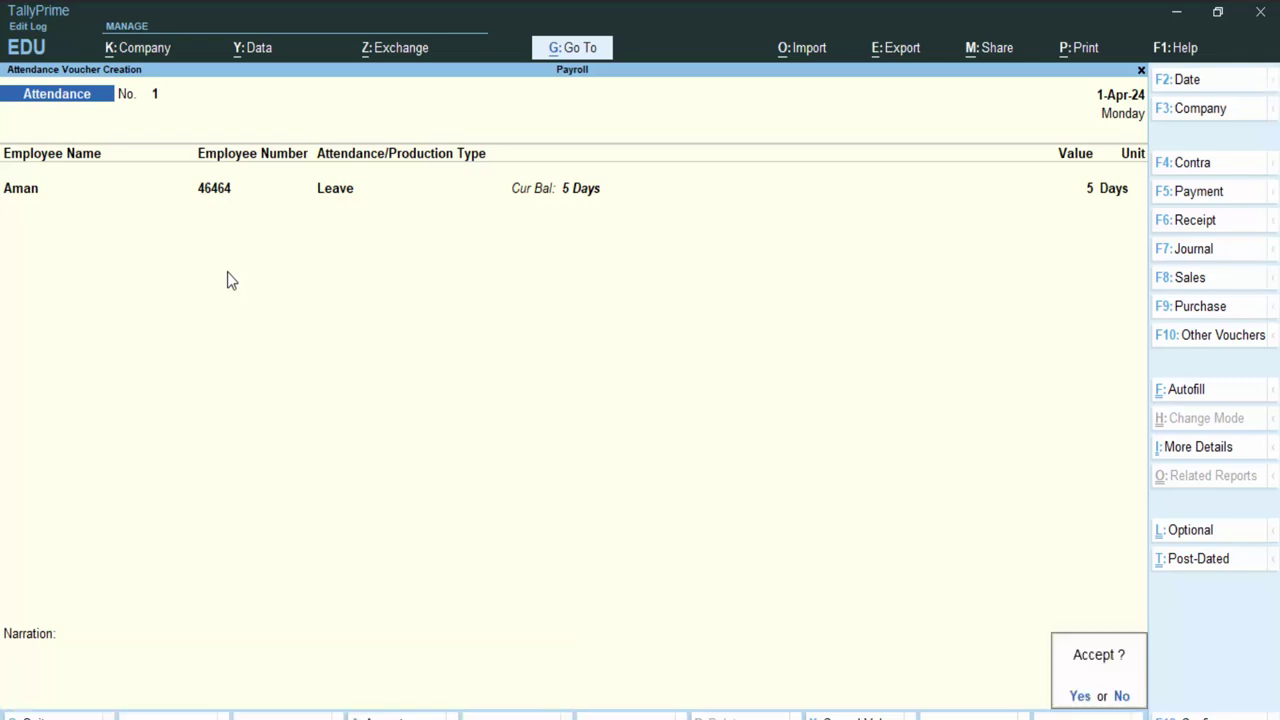
pyautogui.press('Return')
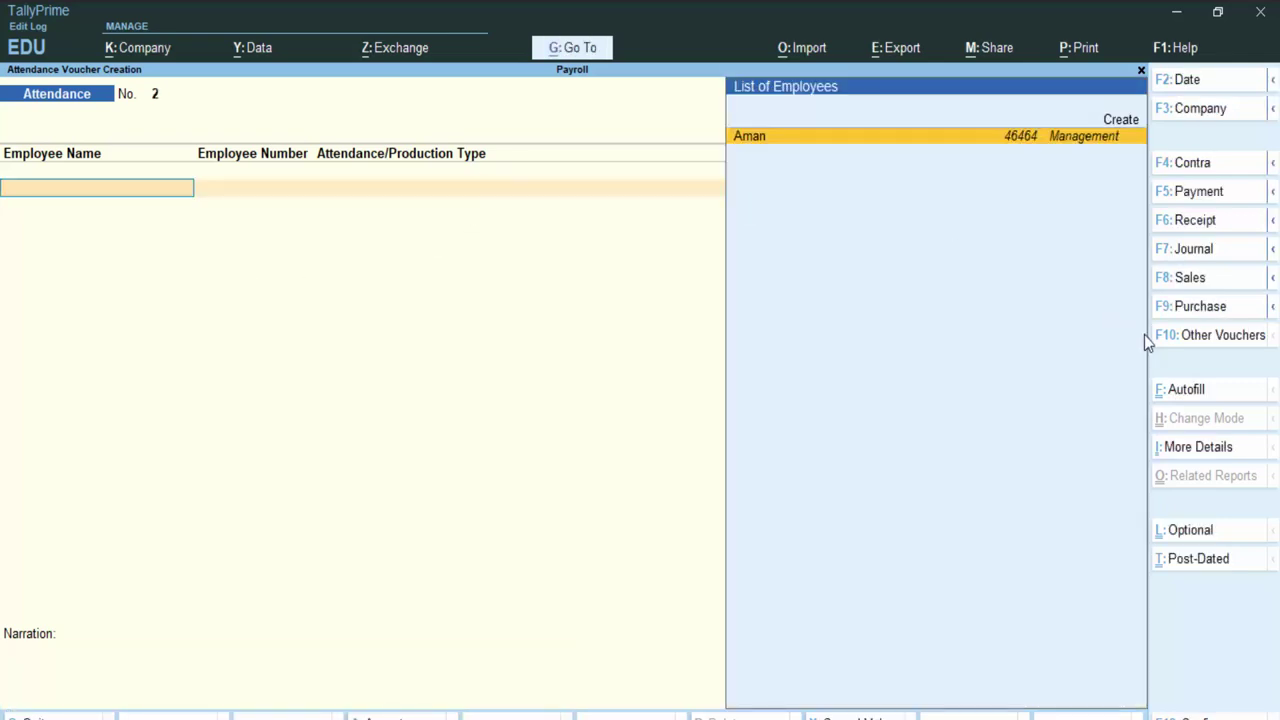
# Switch to a Payroll voucher and set its account to Cash.
pyautogui.click(1203, 346)
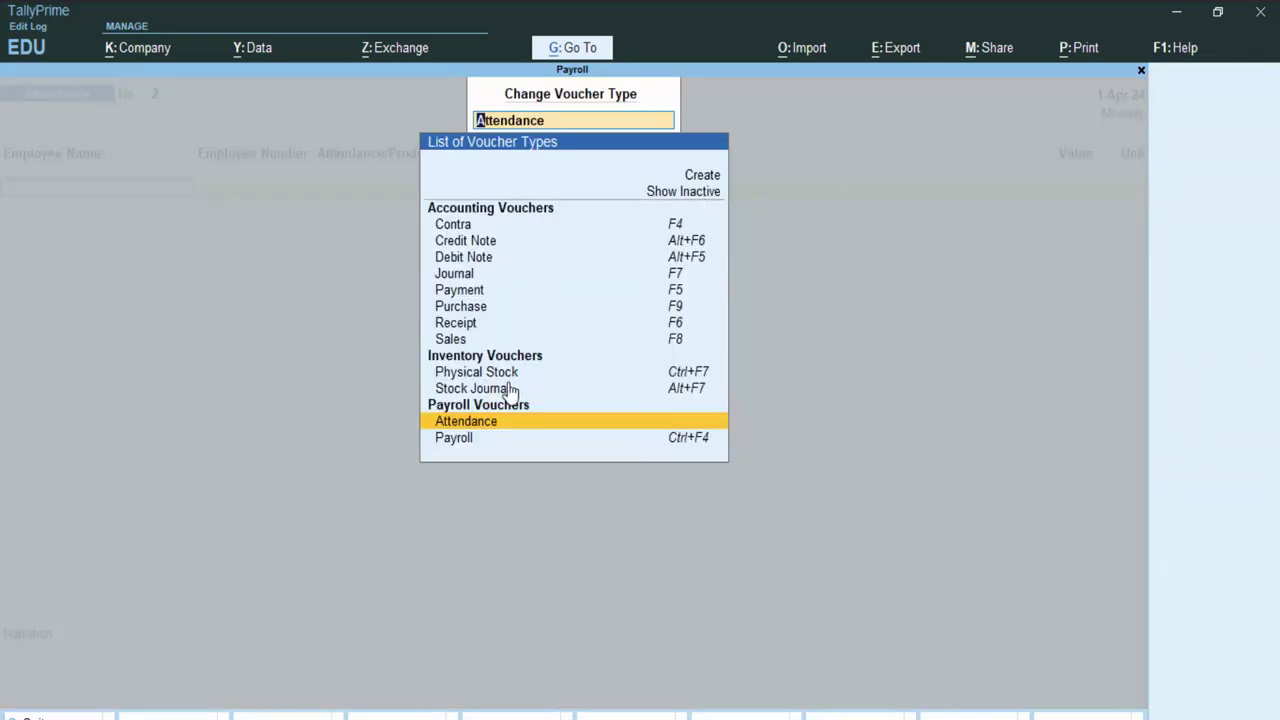
pyautogui.click(463, 438)
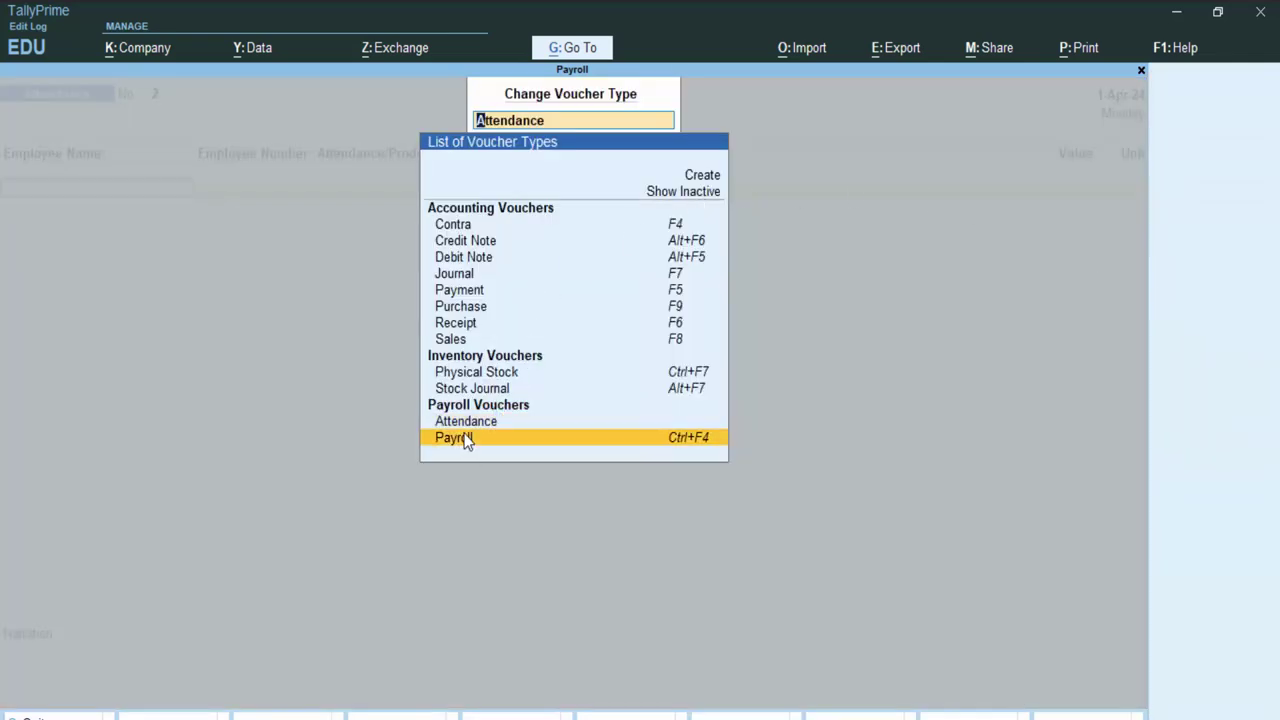
pyautogui.click(464, 438)
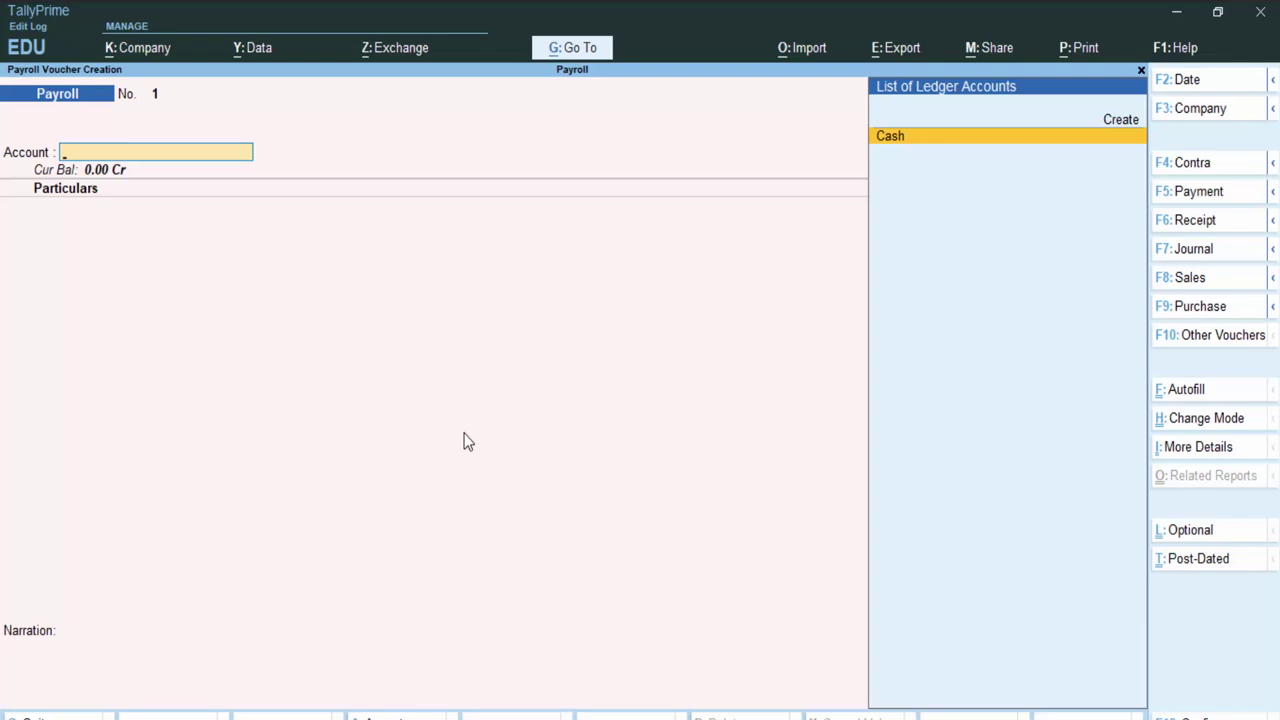
pyautogui.press('Return')
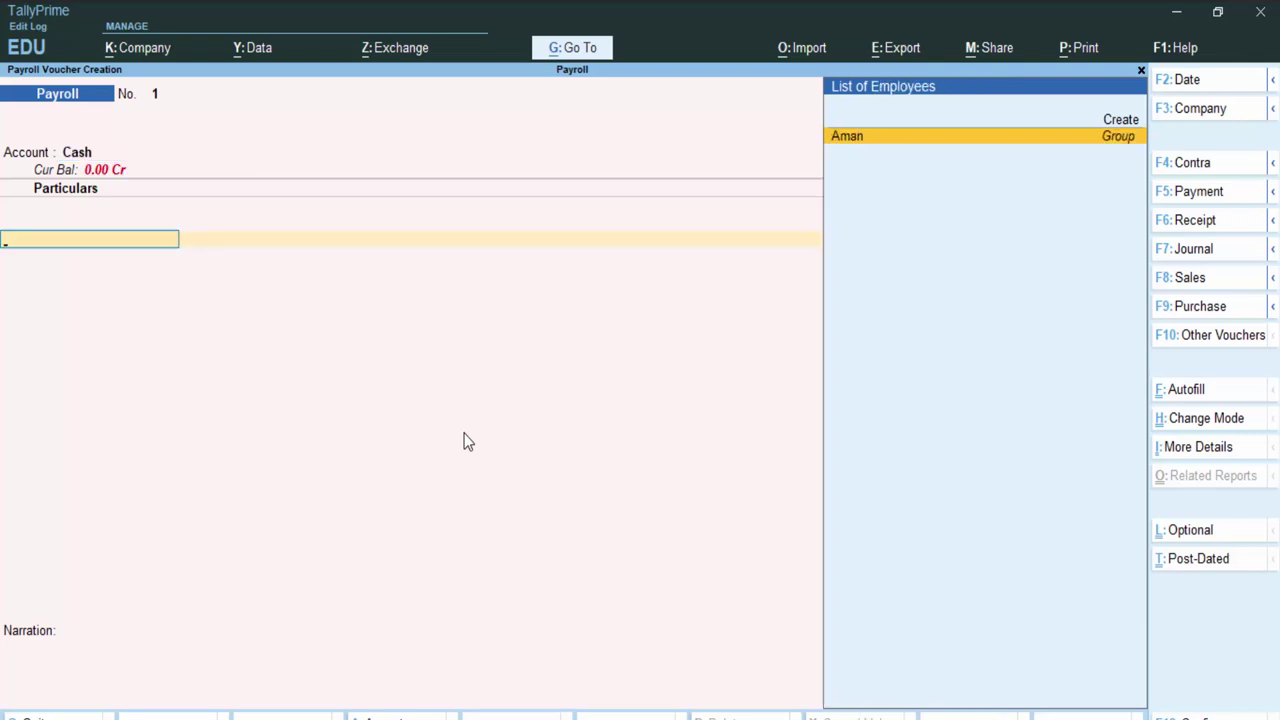
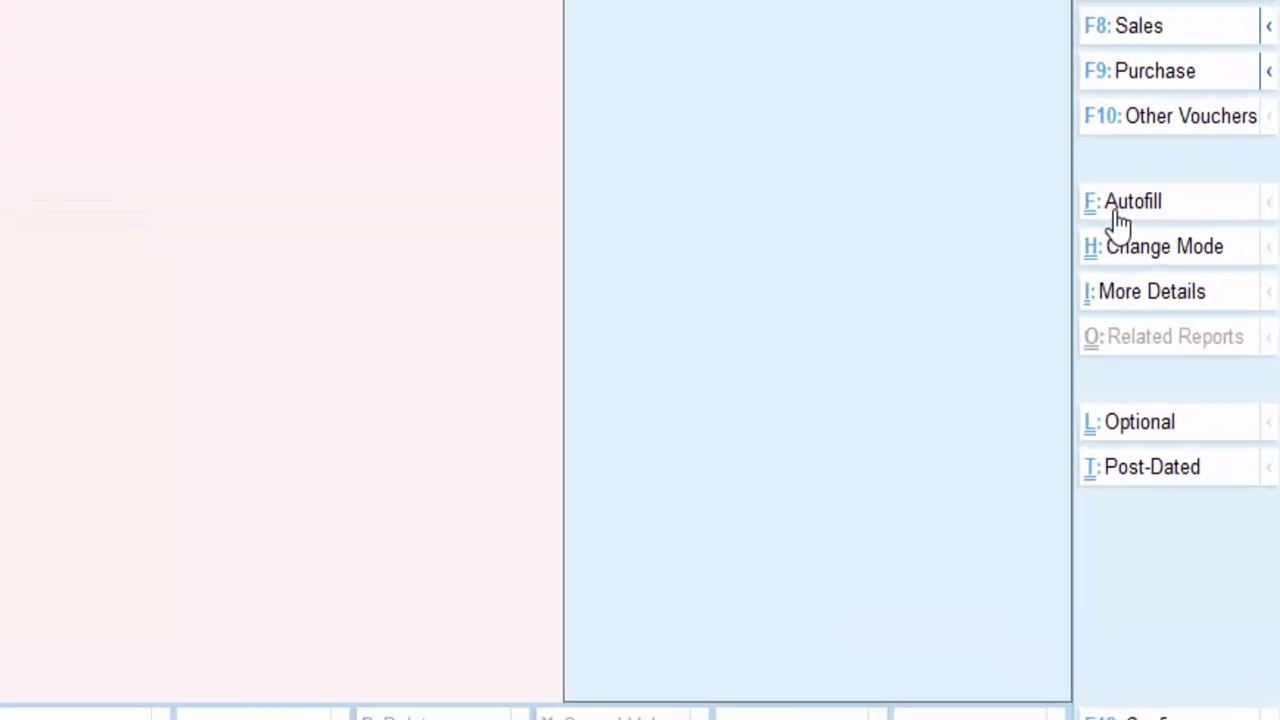
# Autofill payroll for Salary from 1-4-2024 to 1-5-2024 for one employee, sorted by Employee Name.
pyautogui.click(1175, 400)
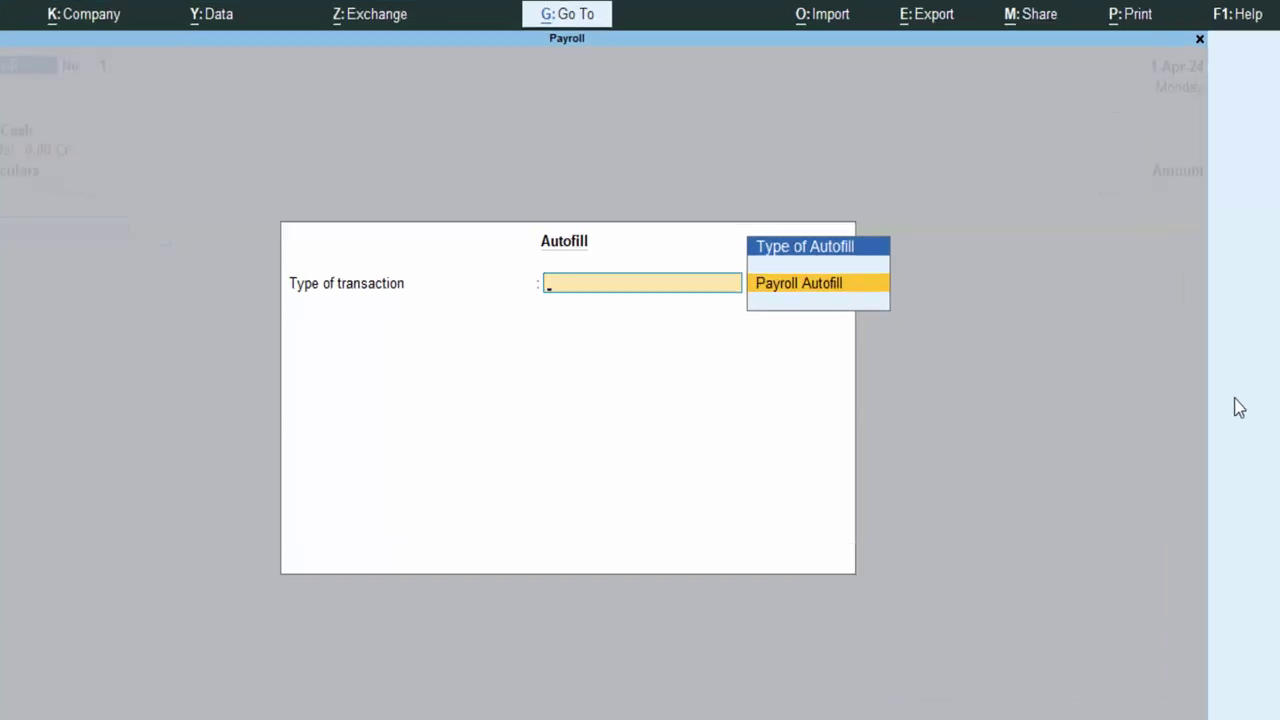
pyautogui.press('Return')
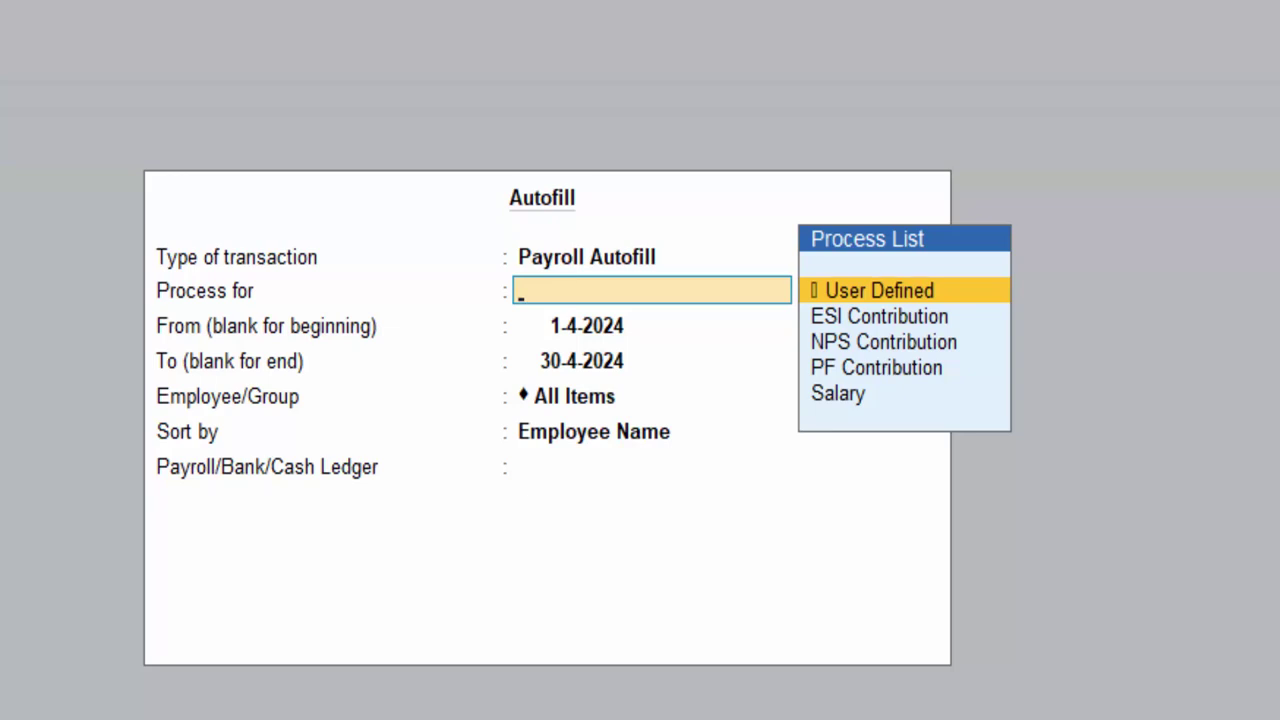
pyautogui.press('Down')
pyautogui.press('Down')
pyautogui.press('Down')
pyautogui.press('Down')
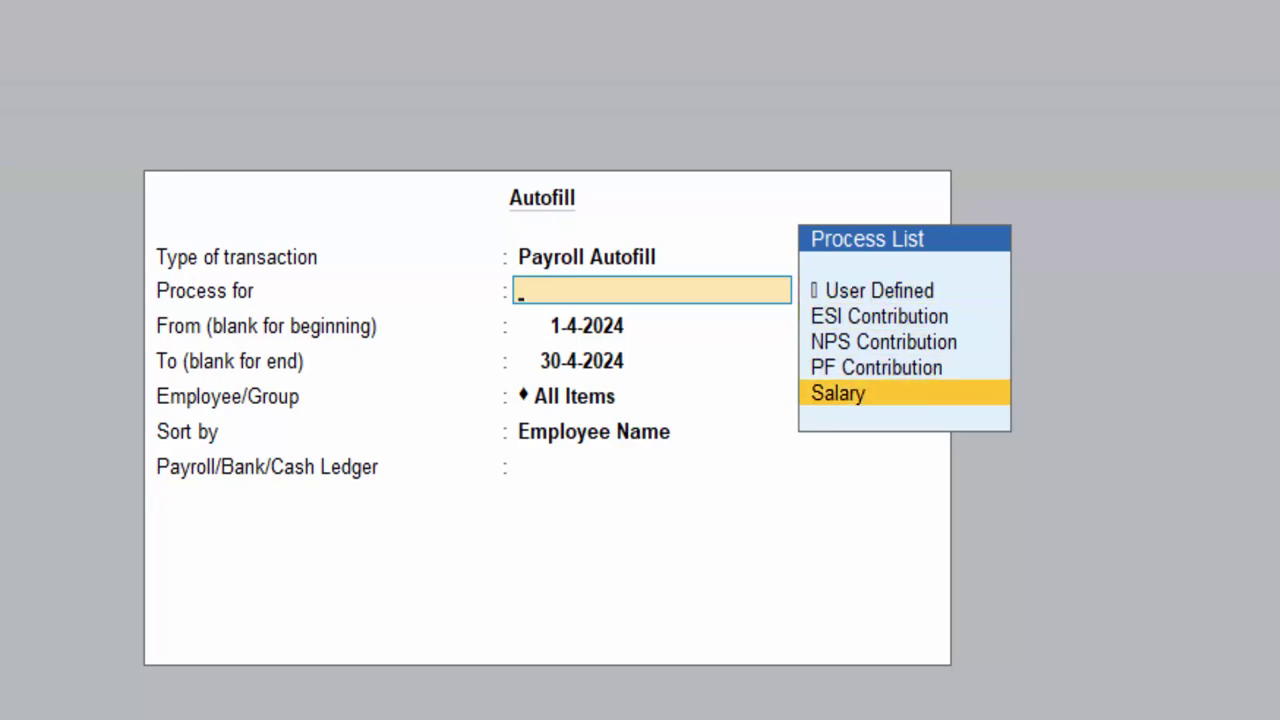
pyautogui.press('Return')
pyautogui.press('Return')
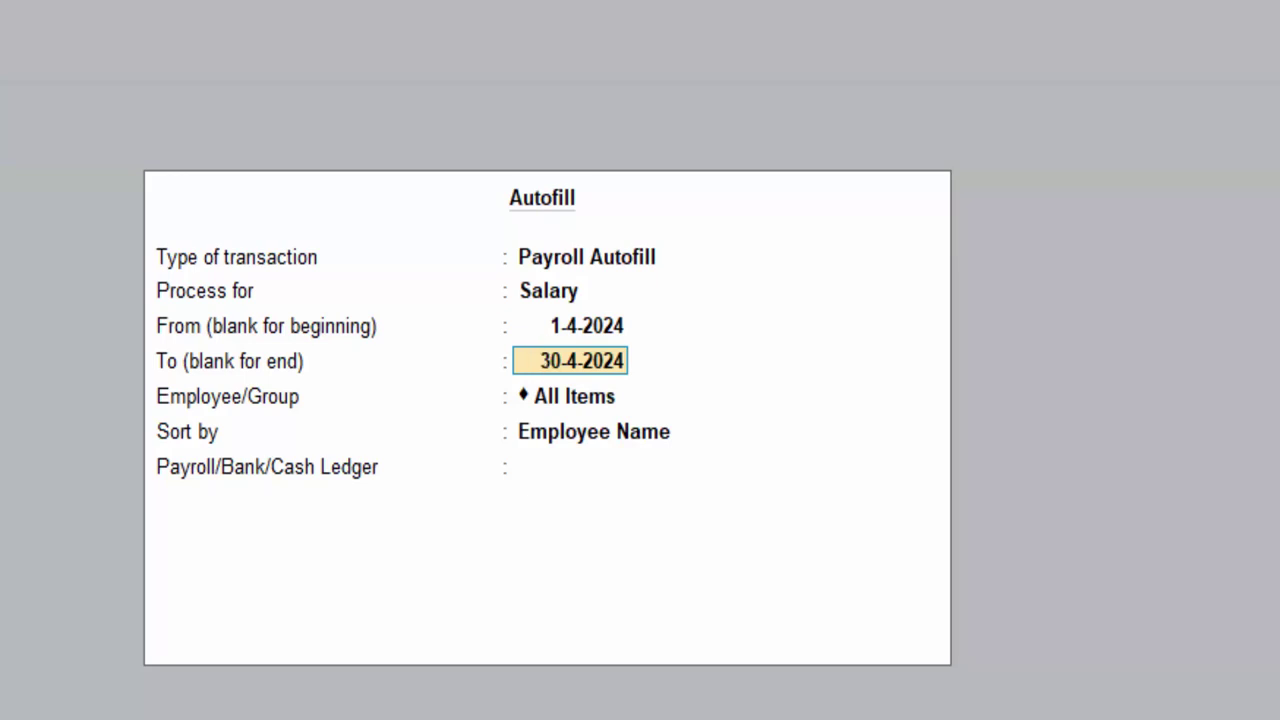
pyautogui.write('1')
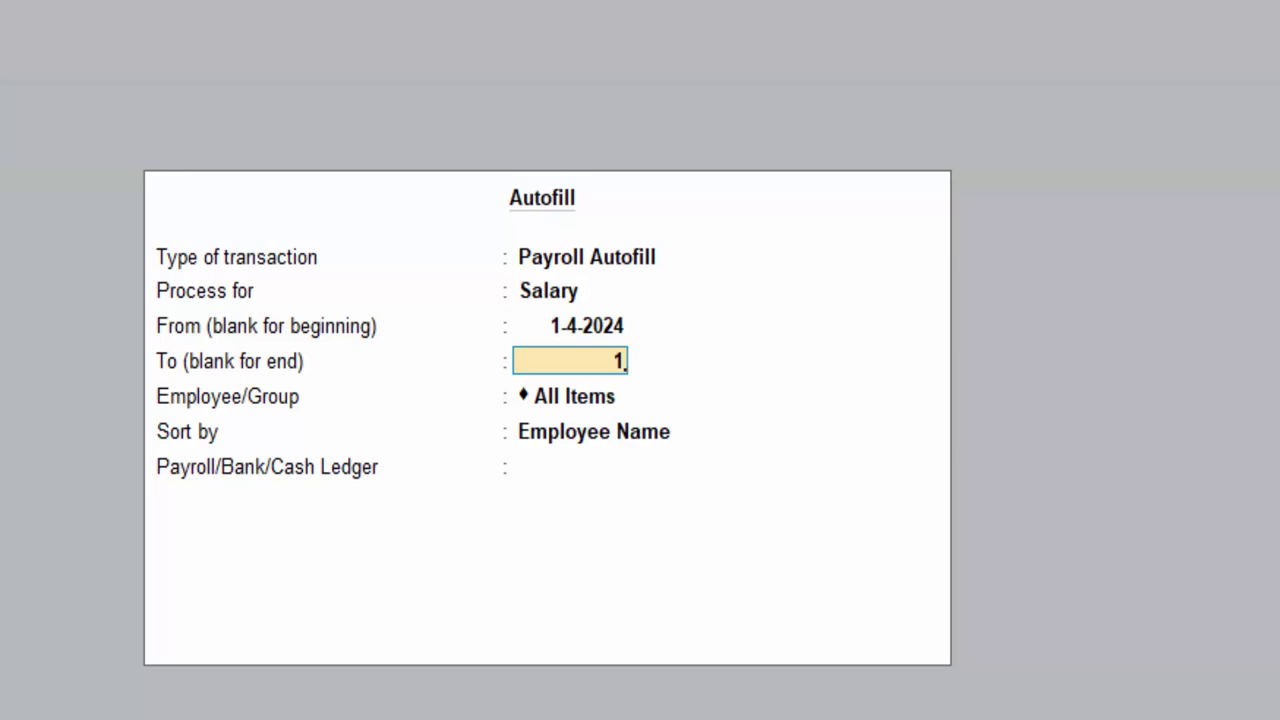
pyautogui.write('-5-2')
pyautogui.write('4')
pyautogui.press('Return')
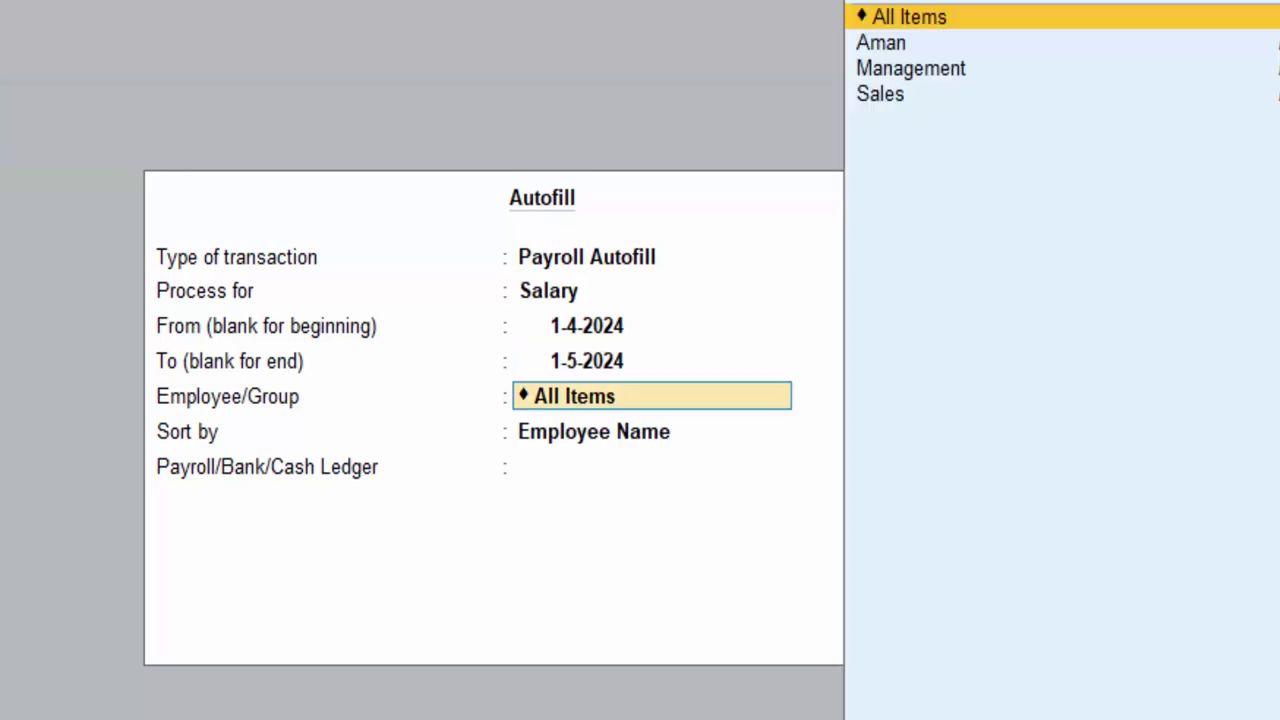
pyautogui.press('Down')
pyautogui.press('Down')
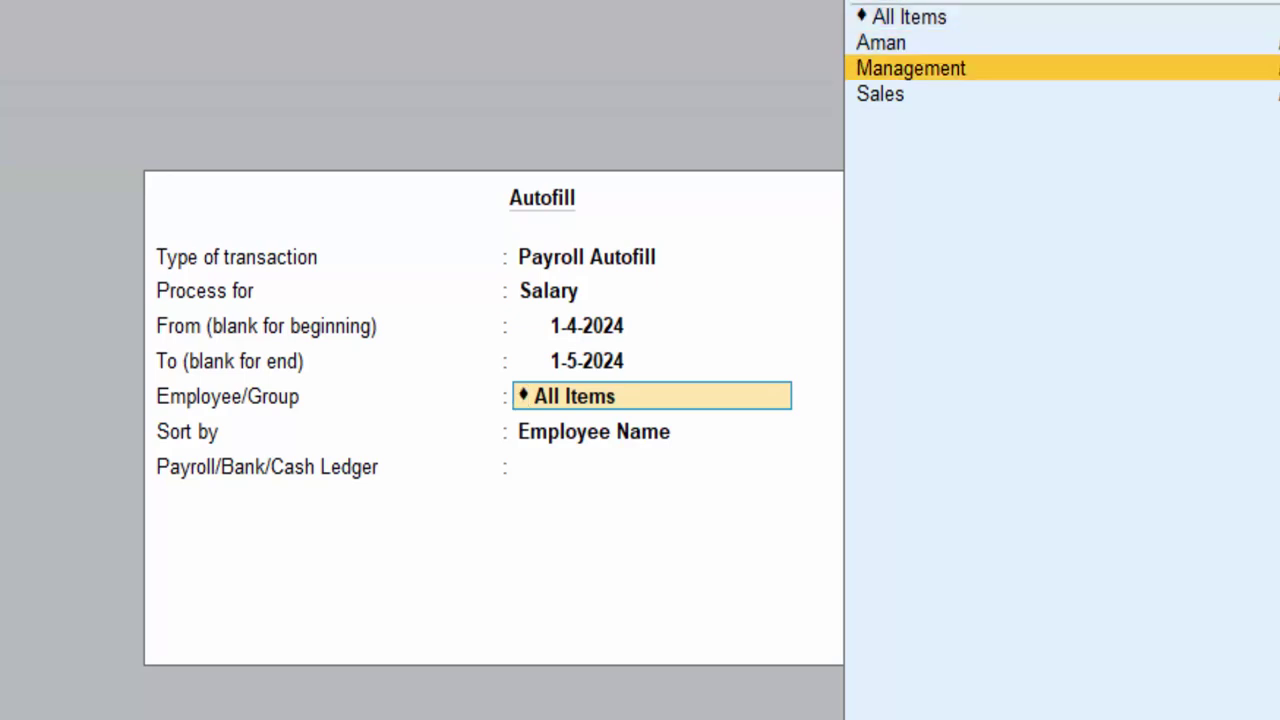
pyautogui.press('Up')
pyautogui.press('Return')
pyautogui.press('Return')
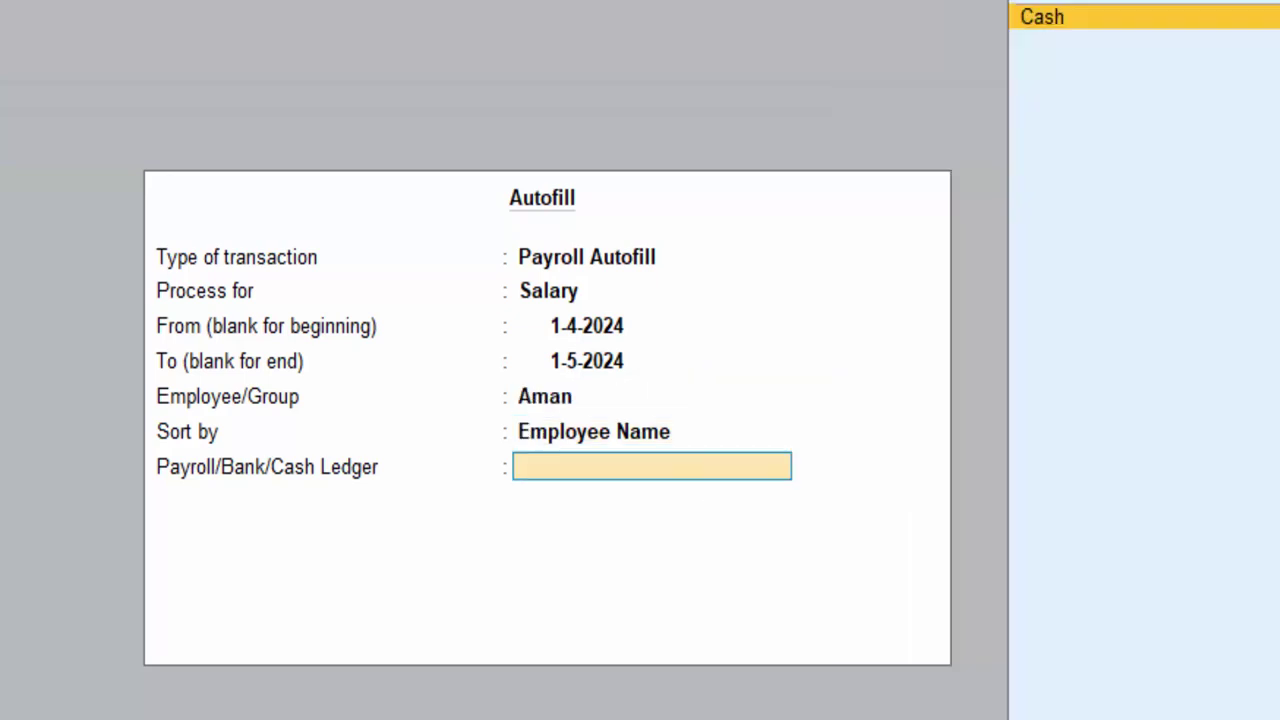
pyautogui.press('Return')
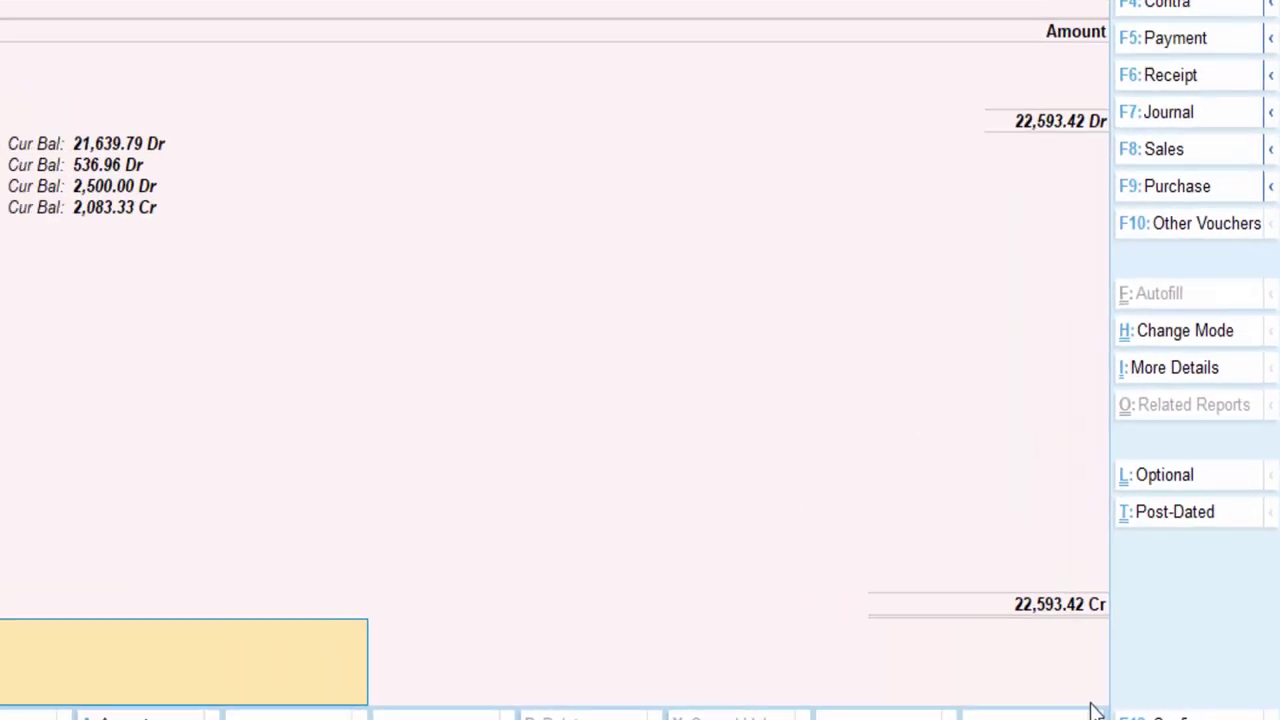
# Save the 22,593.42 Cash salary voucher, then start leaving the new blank voucher.
pyautogui.press('Return')
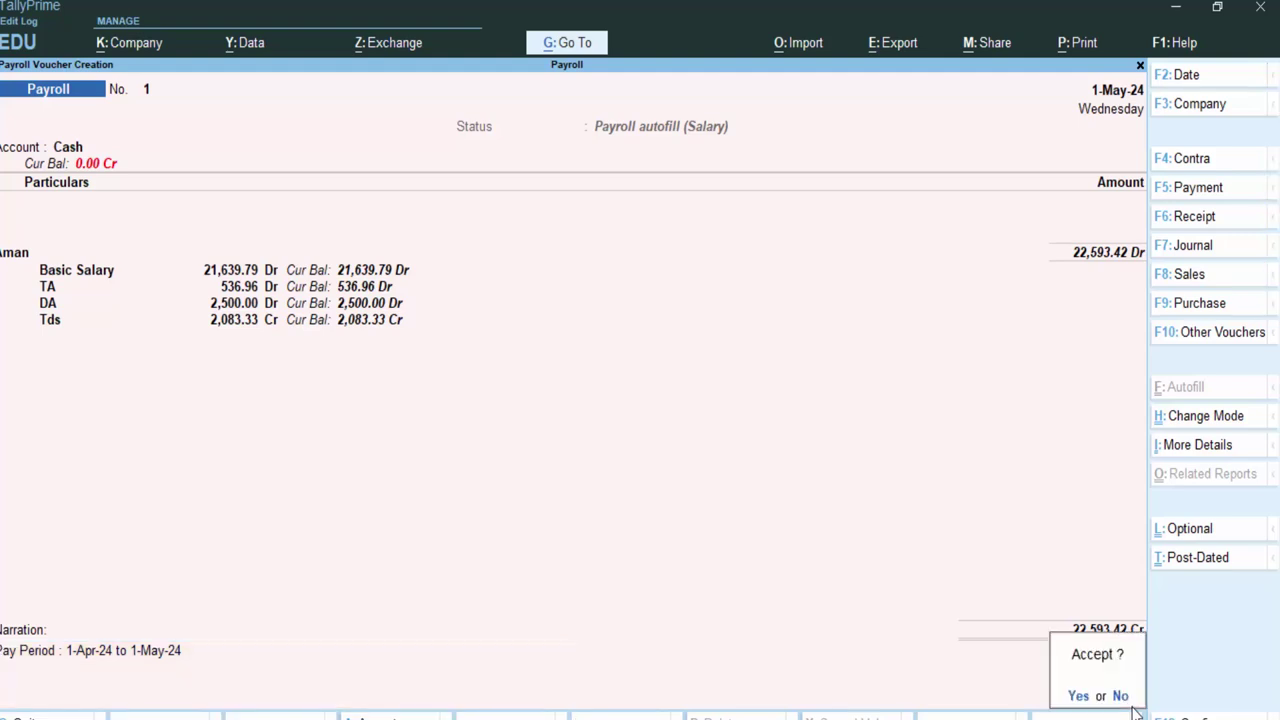
pyautogui.press('Return')
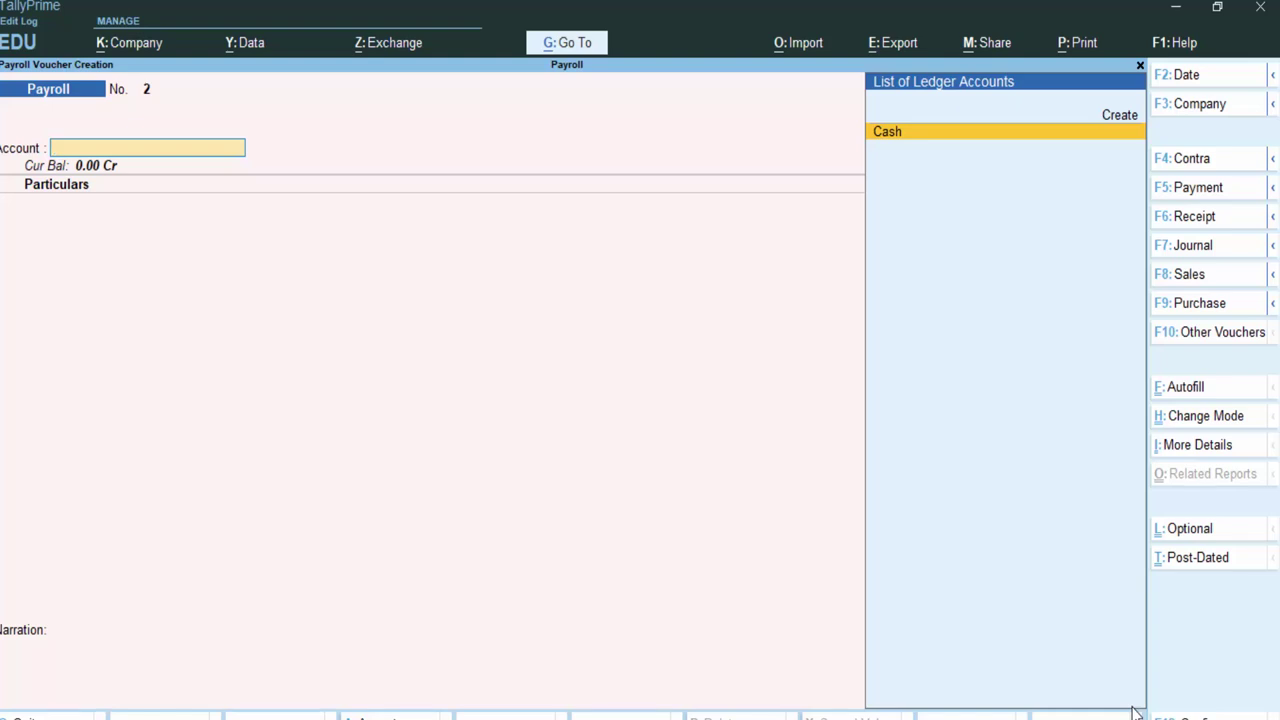
pyautogui.press('Up')
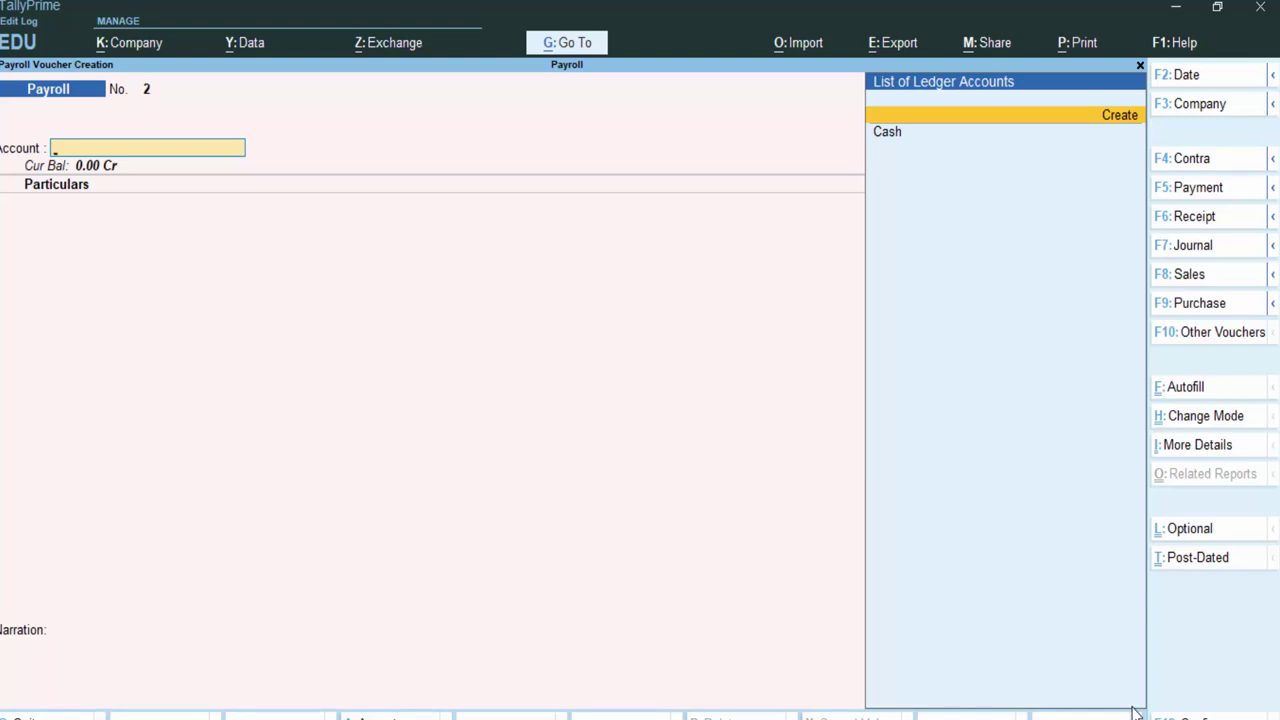
pyautogui.press('Escape')
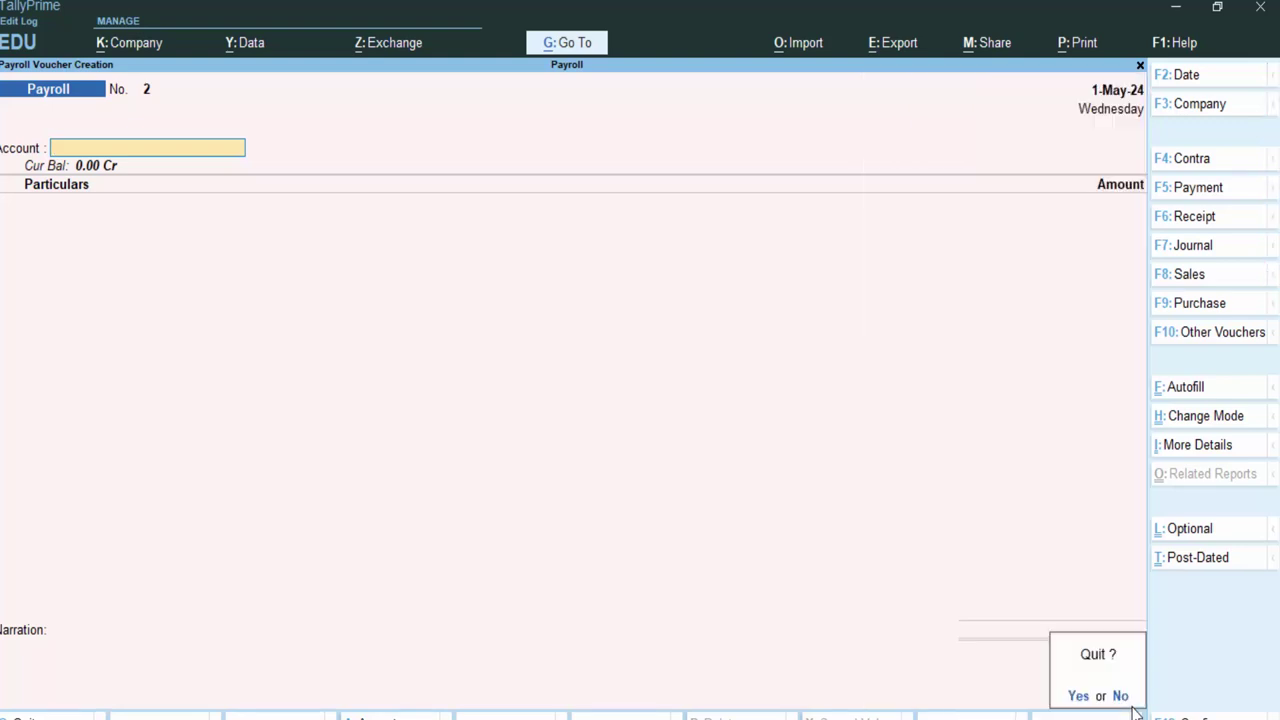
# Confirm quitting the voucher and open a new Employee creation form from Gateway.
pyautogui.press('y')
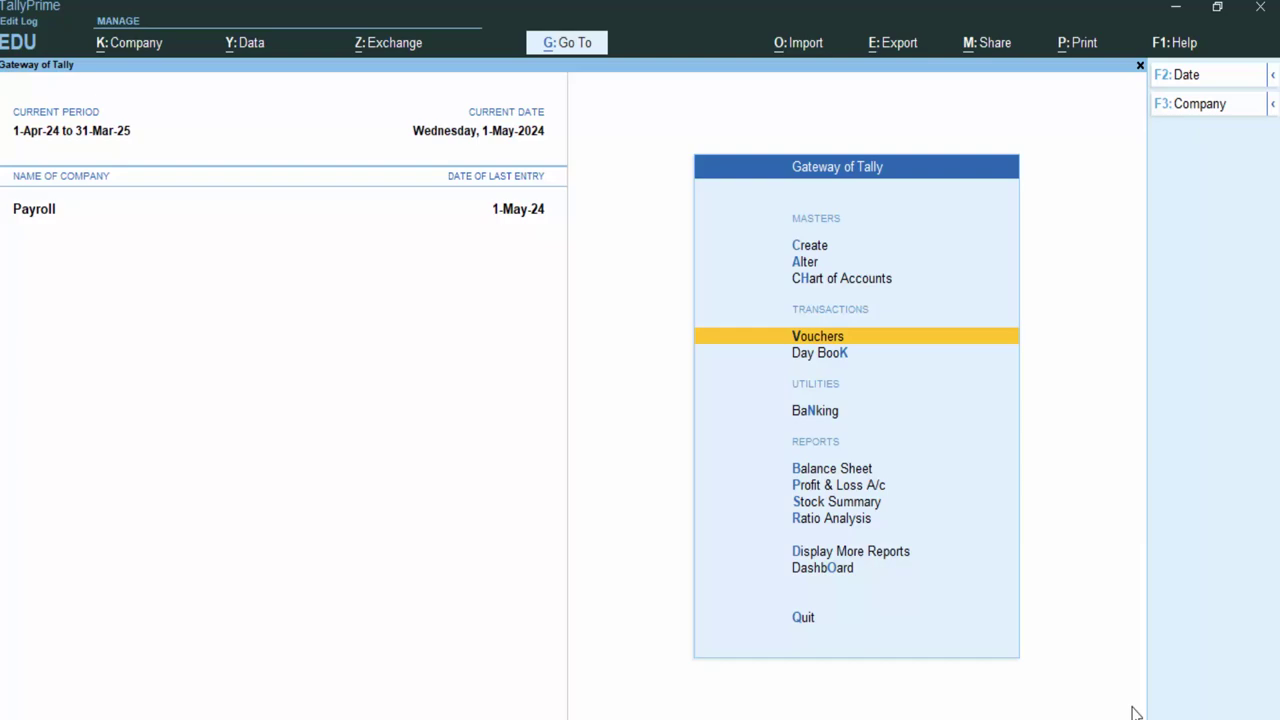
pyautogui.press('Up')
pyautogui.press('Up')
pyautogui.press('Up')
pyautogui.press('Return')
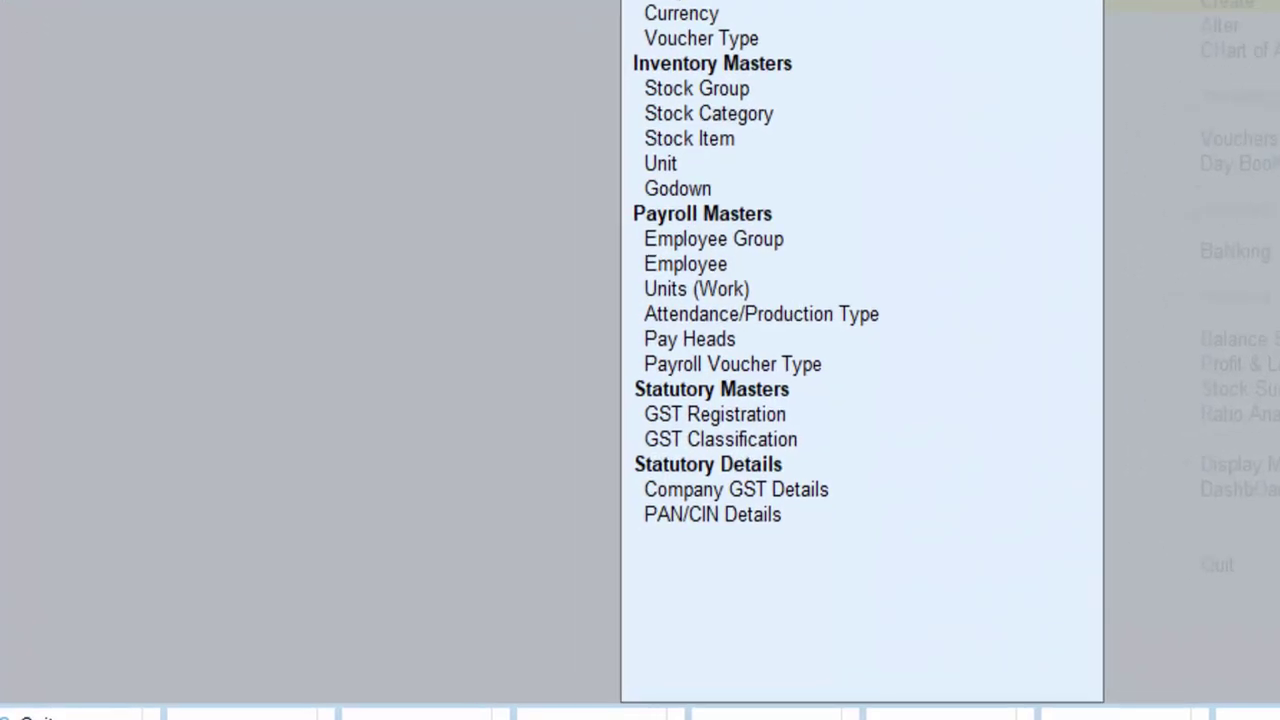
pyautogui.press('Down')
pyautogui.press('Down')
pyautogui.press('Down')
pyautogui.press('Down')
pyautogui.press('Down')
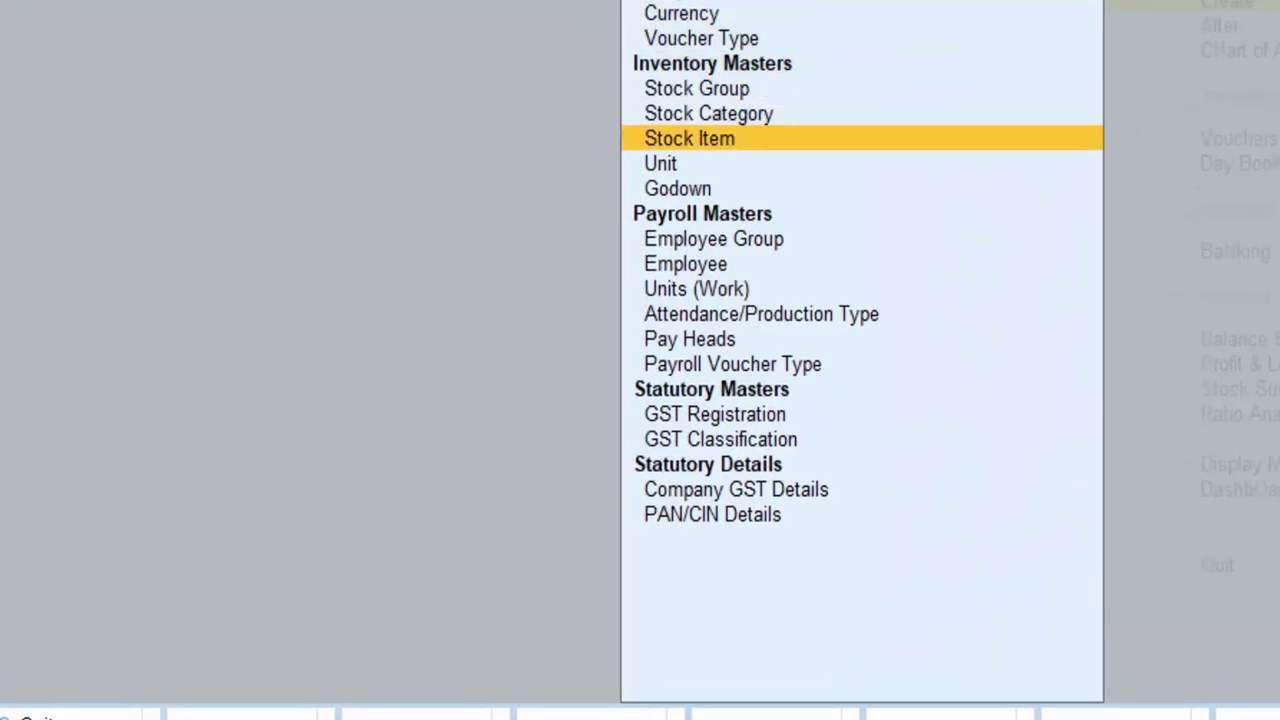
pyautogui.press('Down')
pyautogui.press('Down')
pyautogui.press('Down')
pyautogui.press('Down')
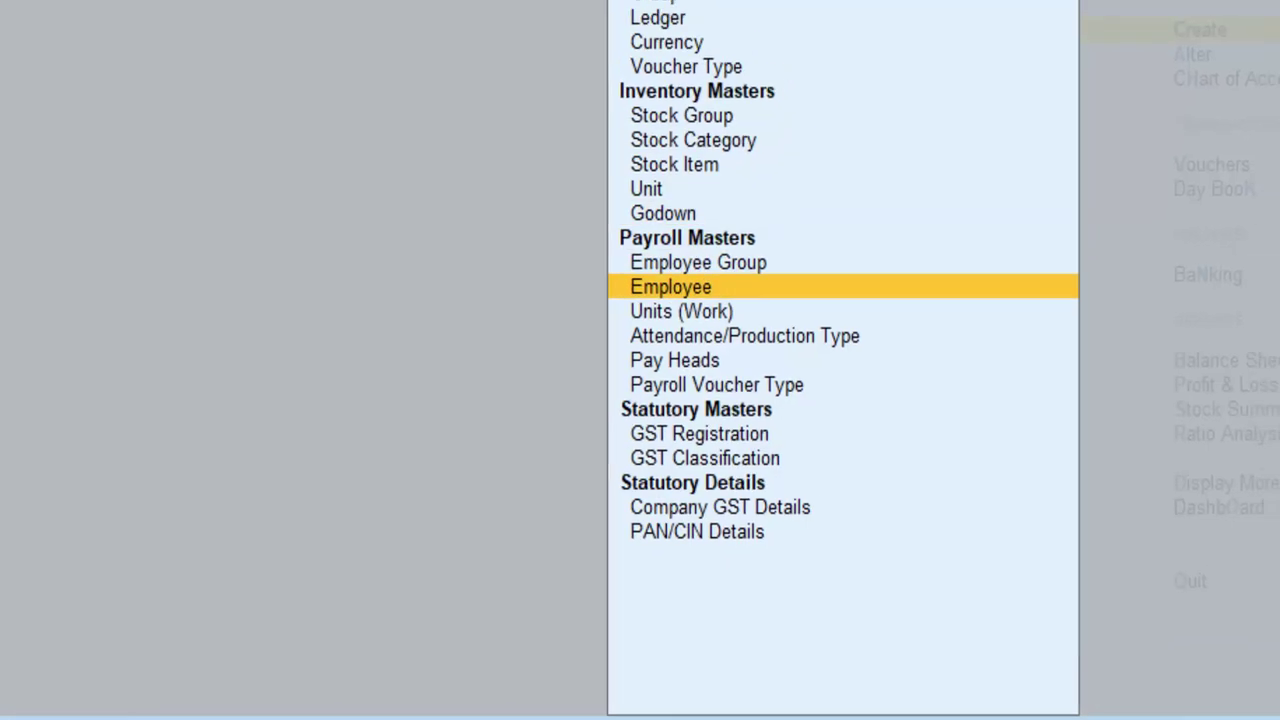
pyautogui.press('Return')
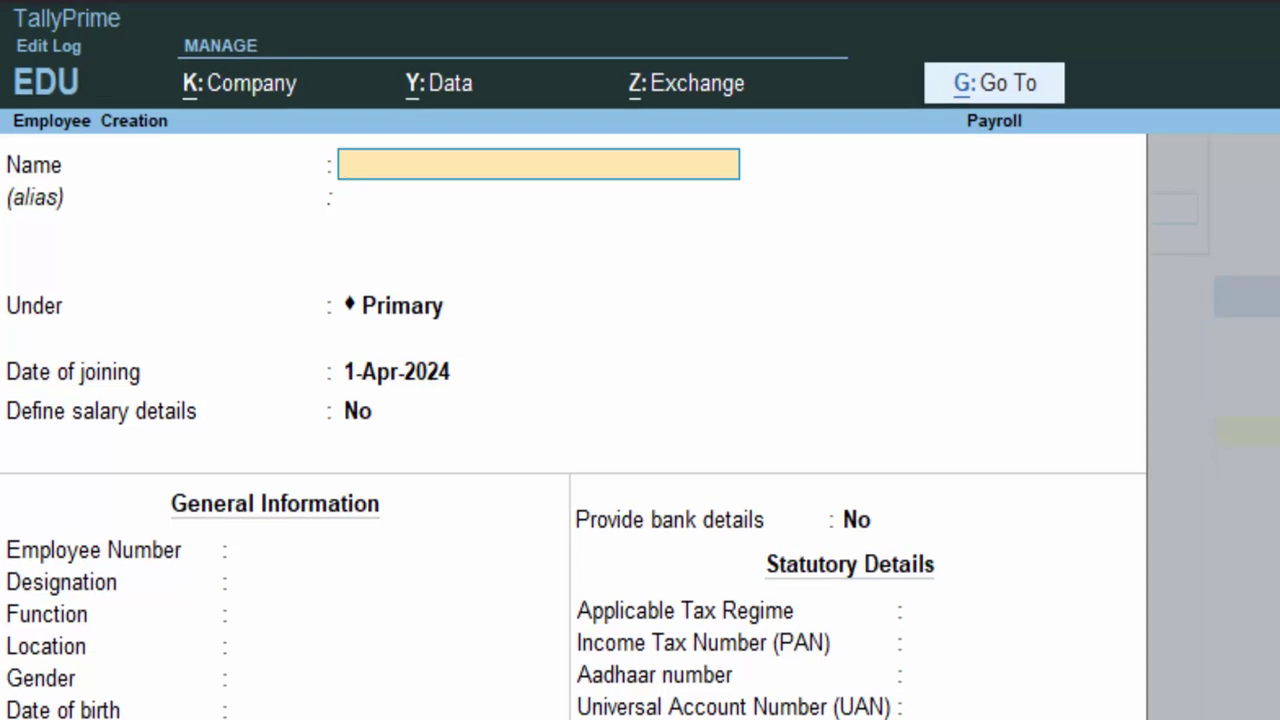
# Enter the employee's name, place them under Sales, and set Define salary details to Yes.
pyautogui.write('_R')
pyautogui.write('a')
pyautogui.write('mu')
pyautogui.press('Return')
pyautogui.press('Return')
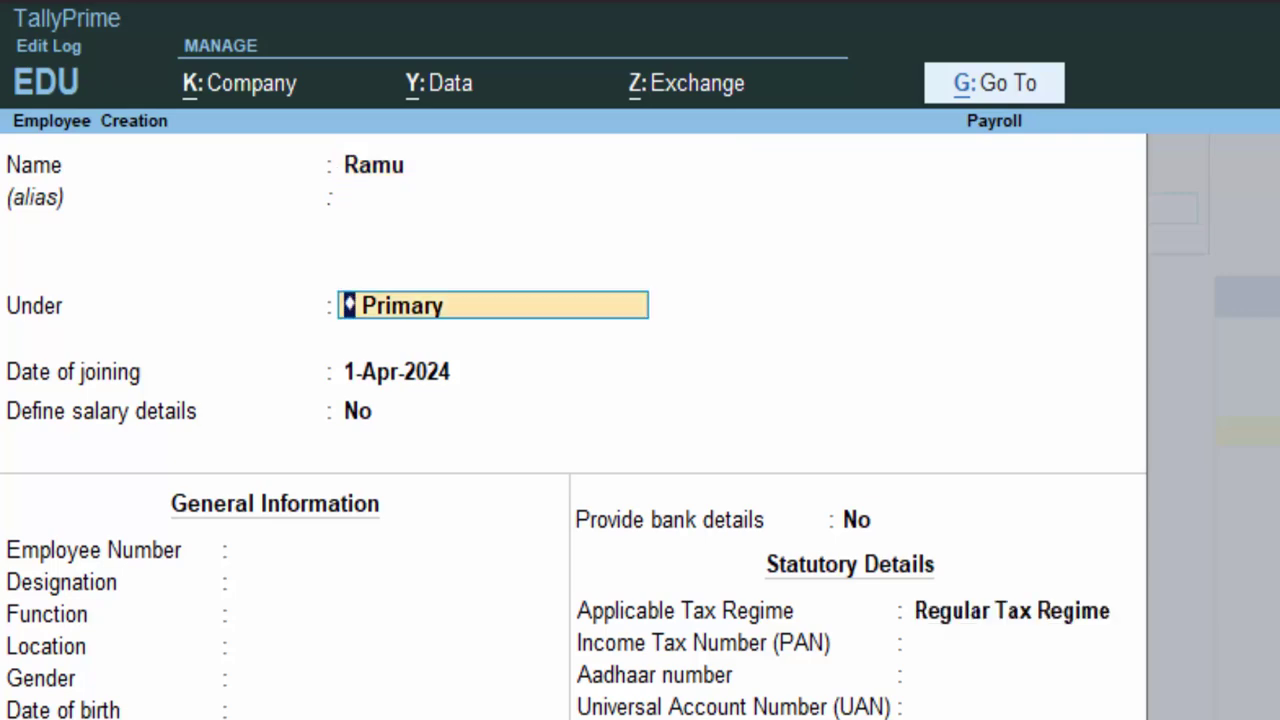
pyautogui.press('BackSpace')
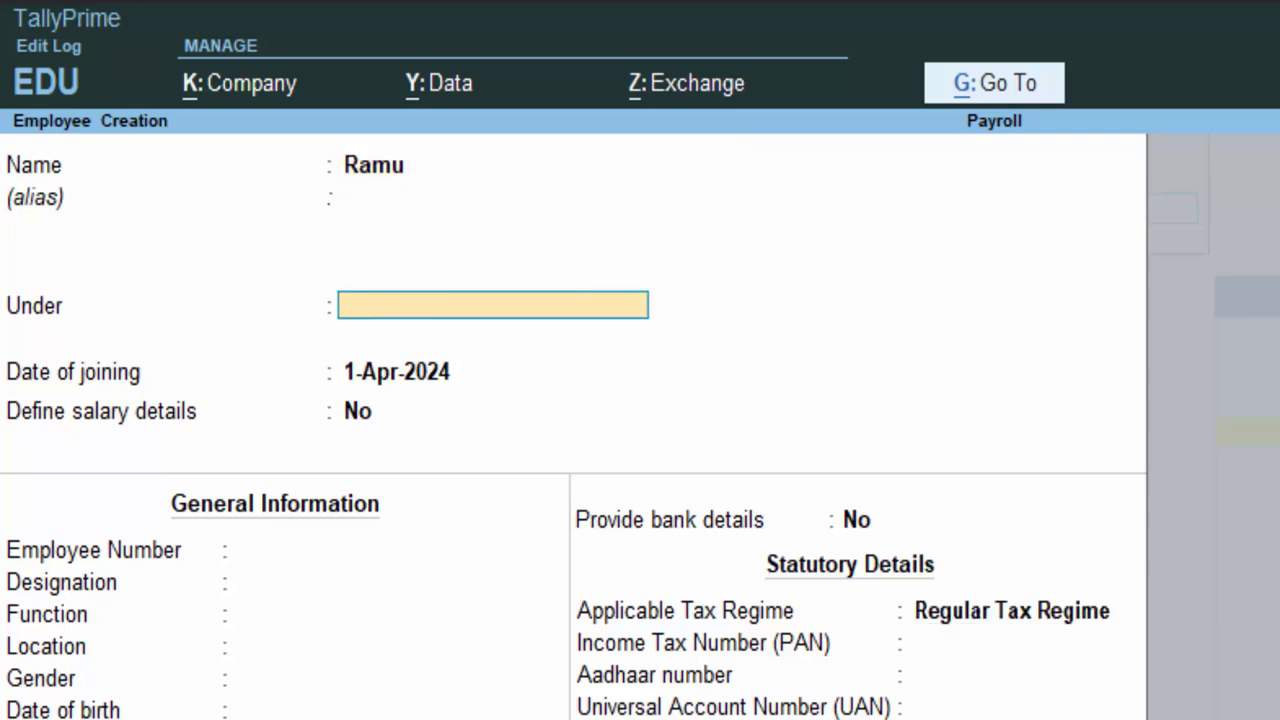
pyautogui.press('Return')
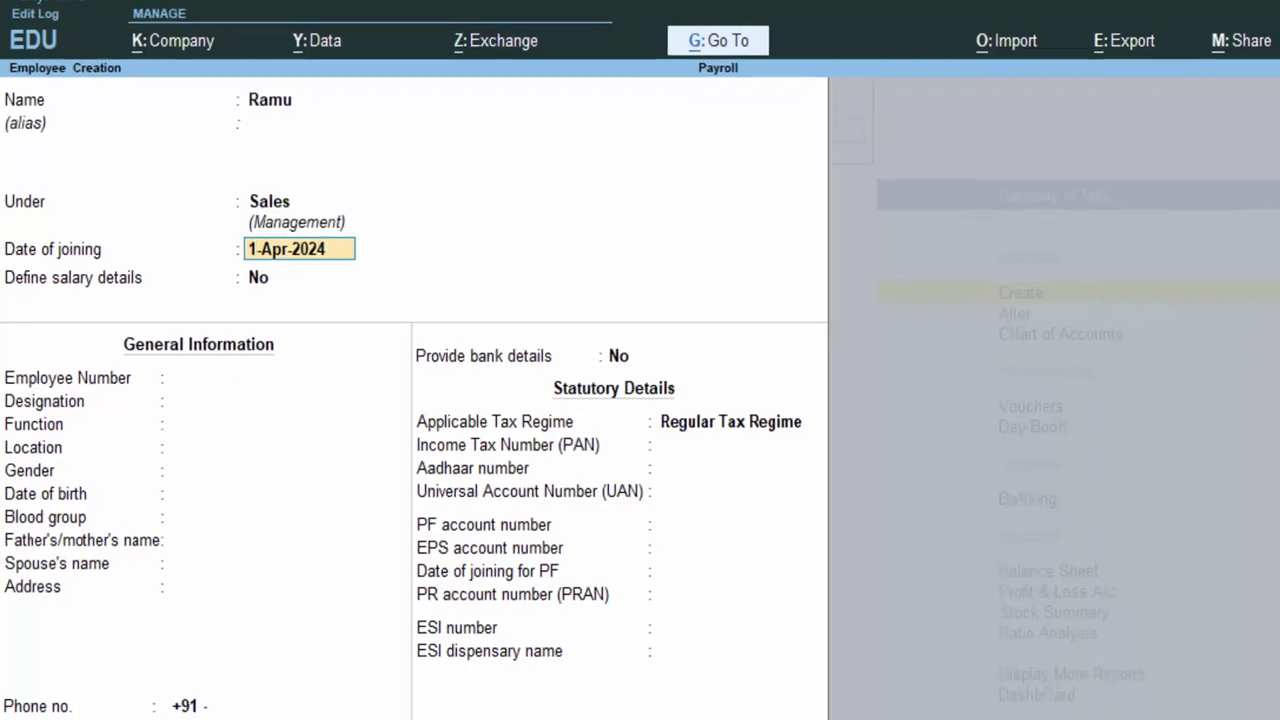
pyautogui.press('Return')
pyautogui.write('y')
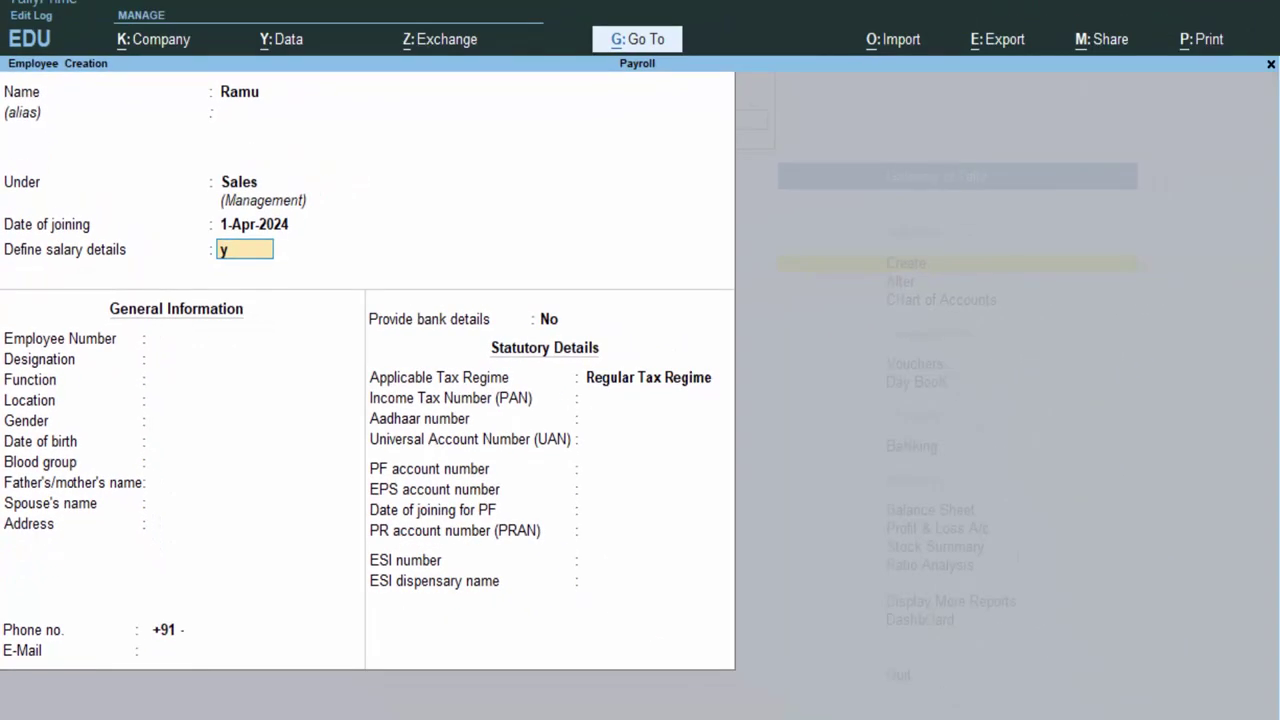
pyautogui.press('Return')
# Add Basic Salary at 15,000 per month as the first pay head.
pyautogui.press('Down')
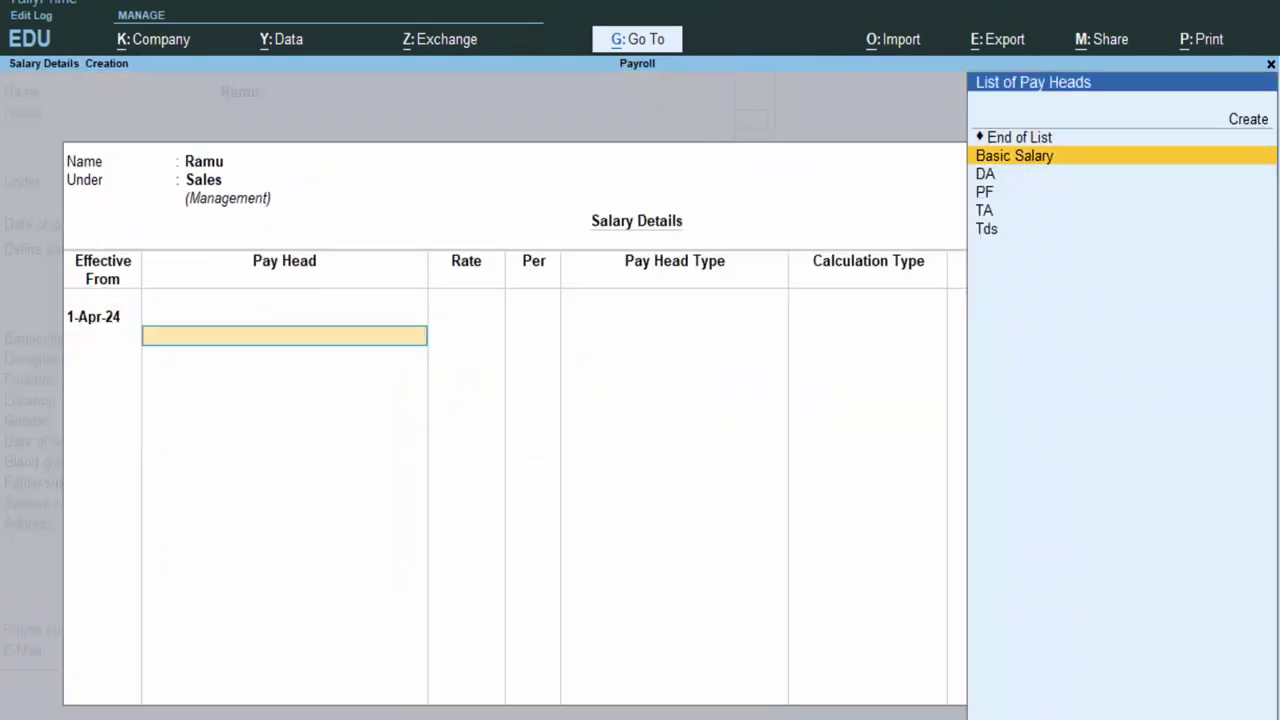
pyautogui.press('Return')
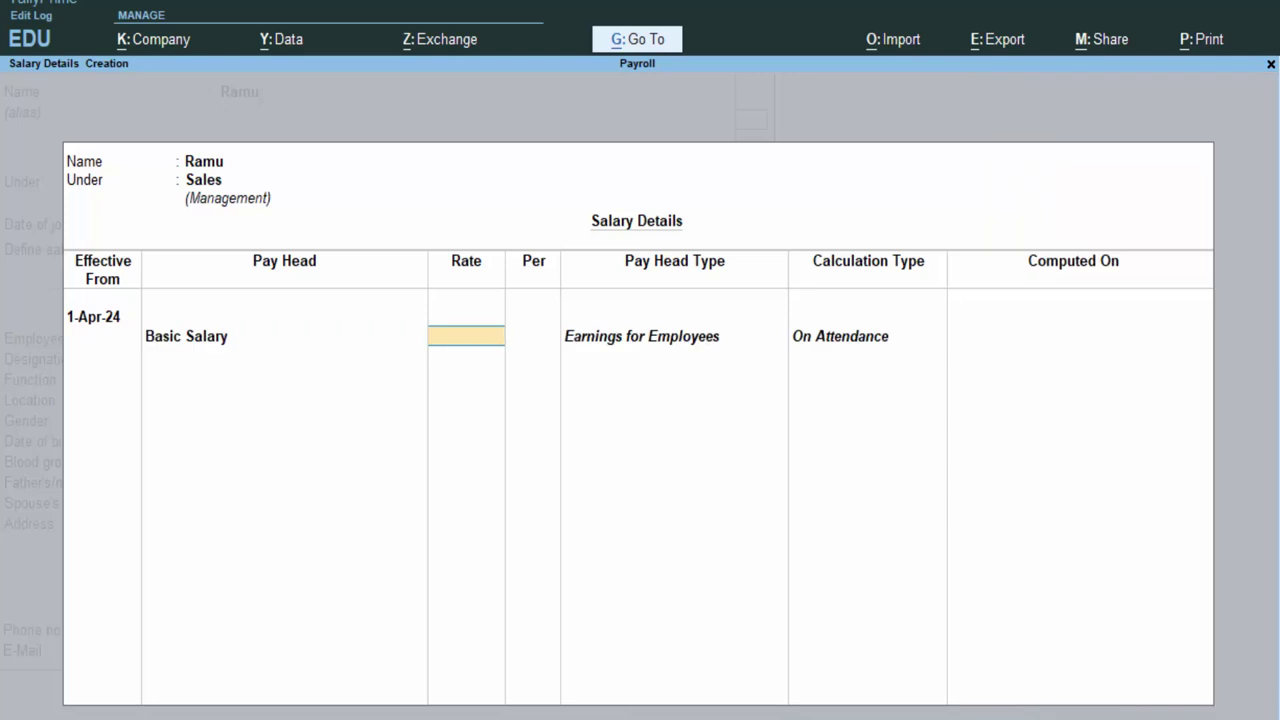
pyautogui.write('15')
pyautogui.write('000')
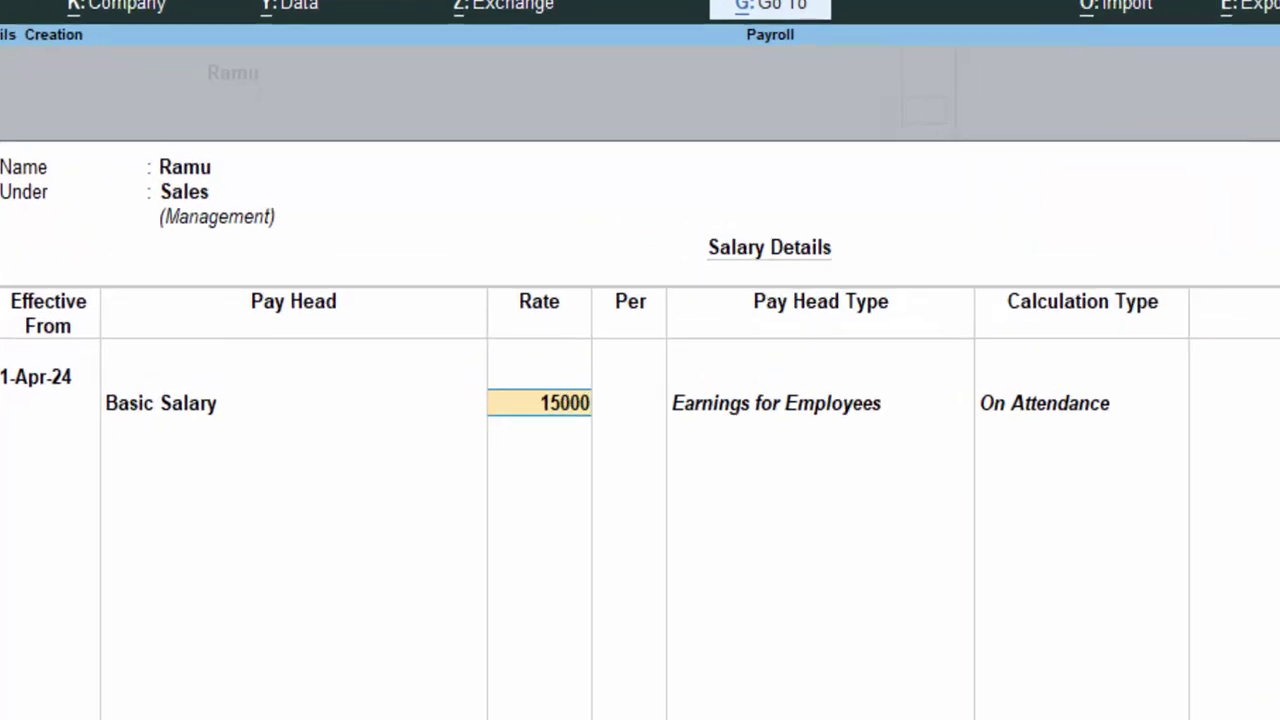
pyautogui.press('Return')
# Add DA, PF, TA and Tds pay heads below Basic Salary.
pyautogui.press('Down')
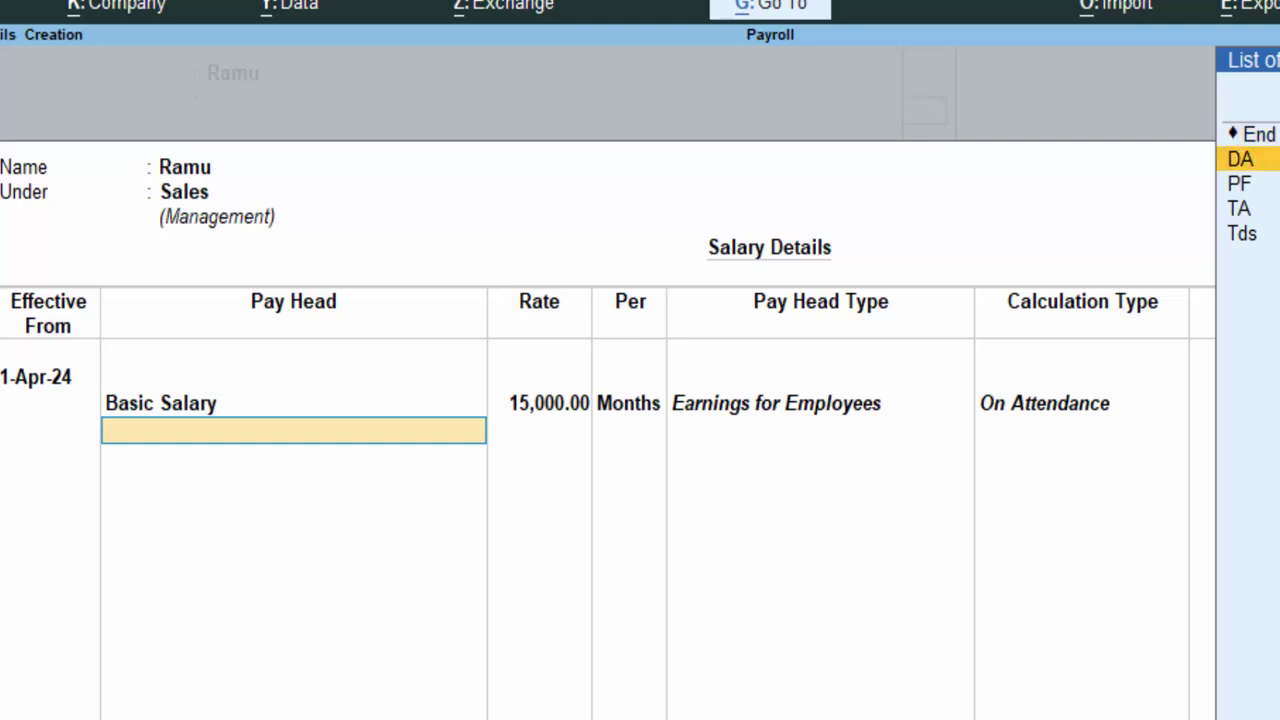
pyautogui.press('Return')
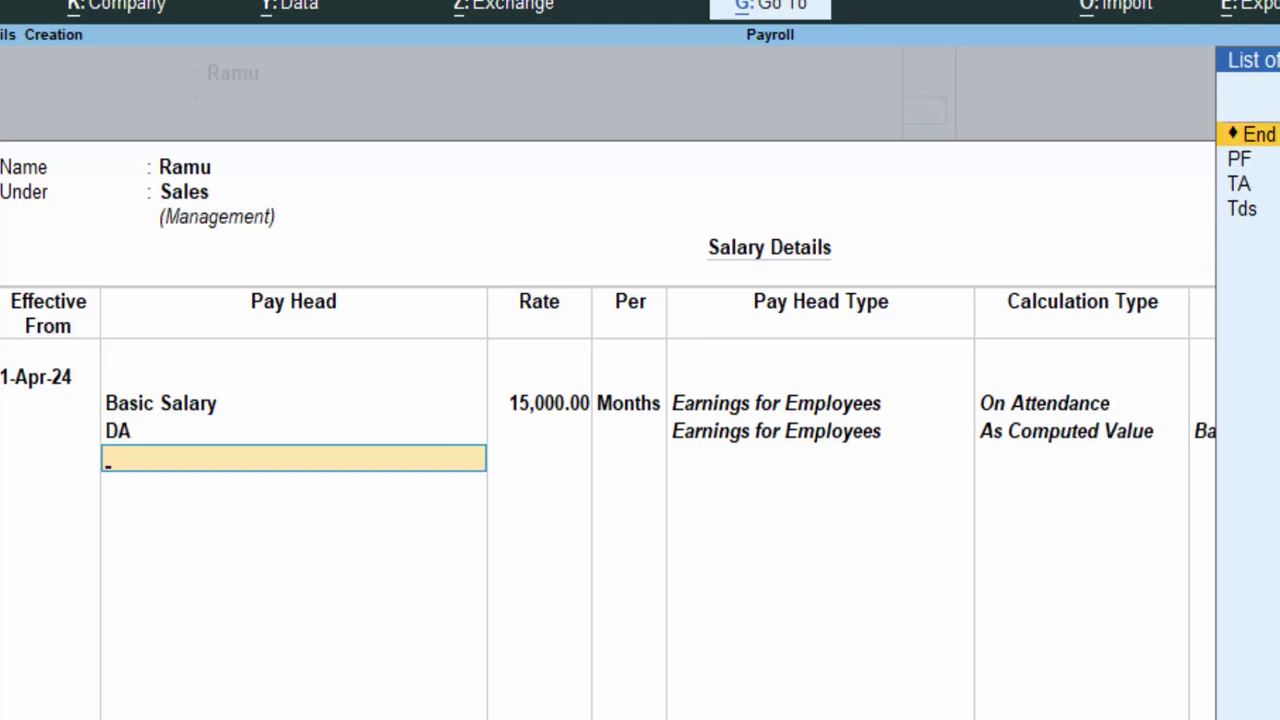
pyautogui.press('Down')
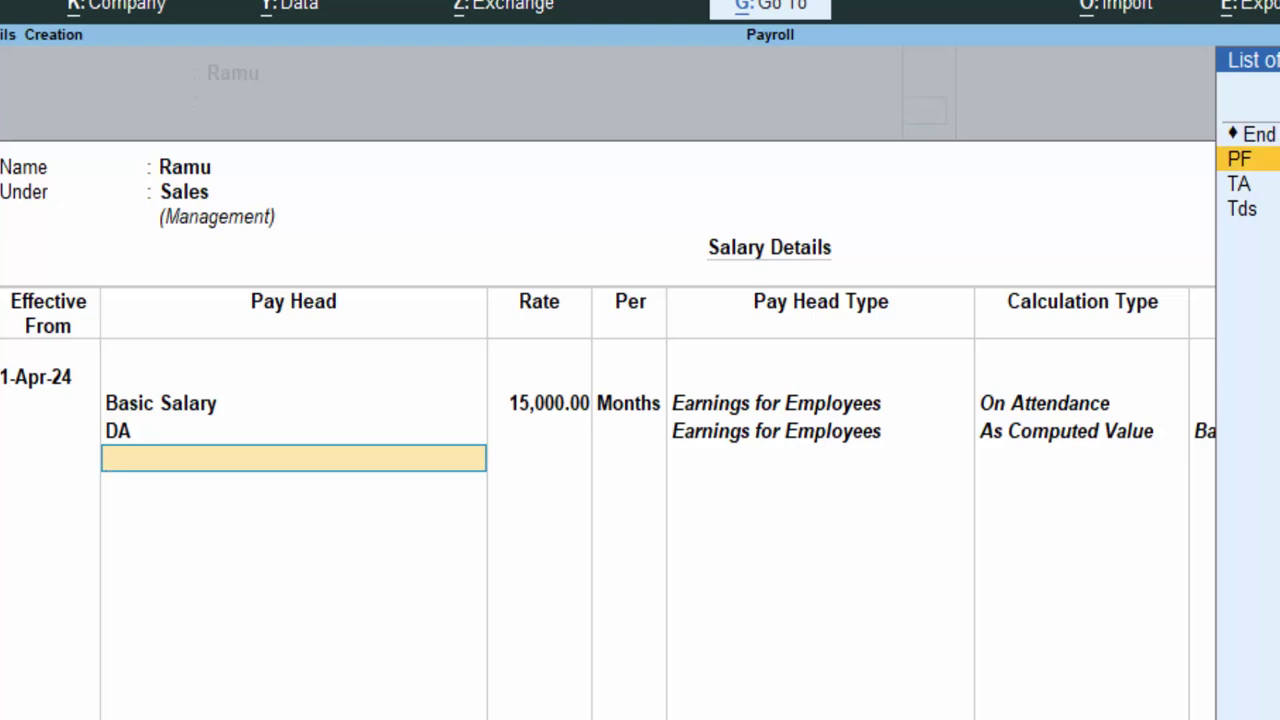
pyautogui.press('Return')
pyautogui.press('Down')
pyautogui.press('Return')
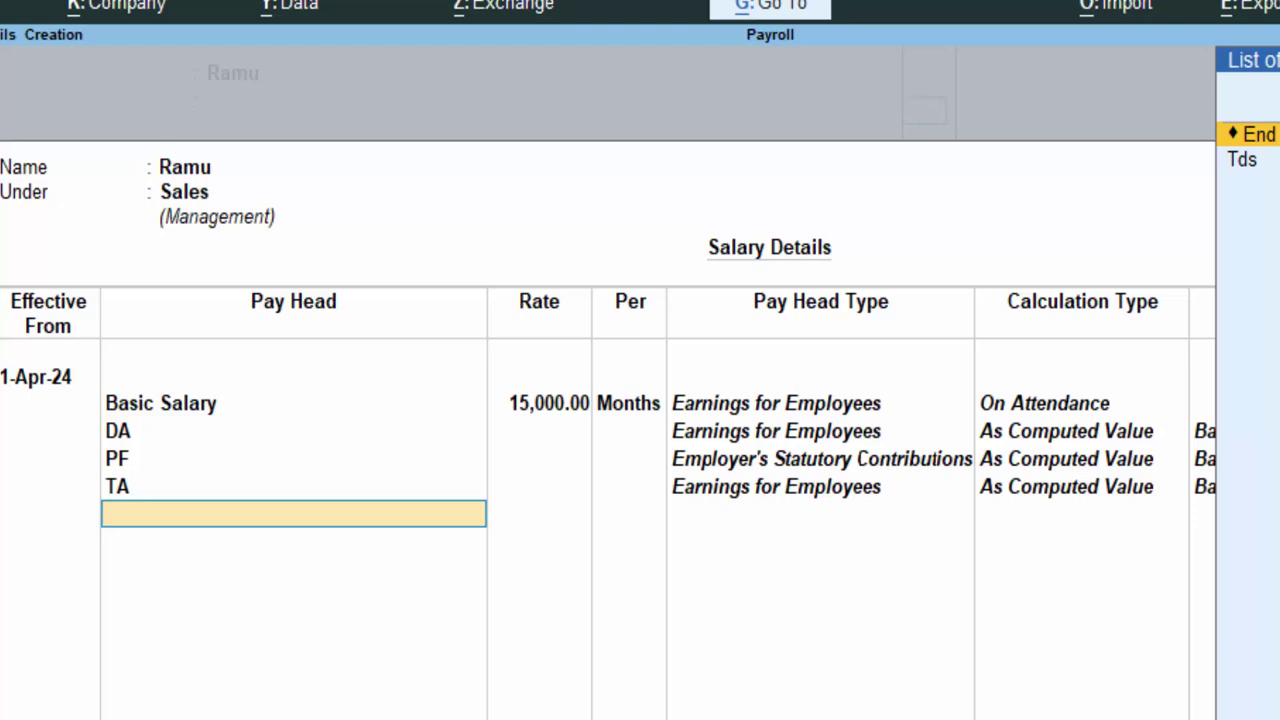
pyautogui.press('Down')
pyautogui.press('Return')
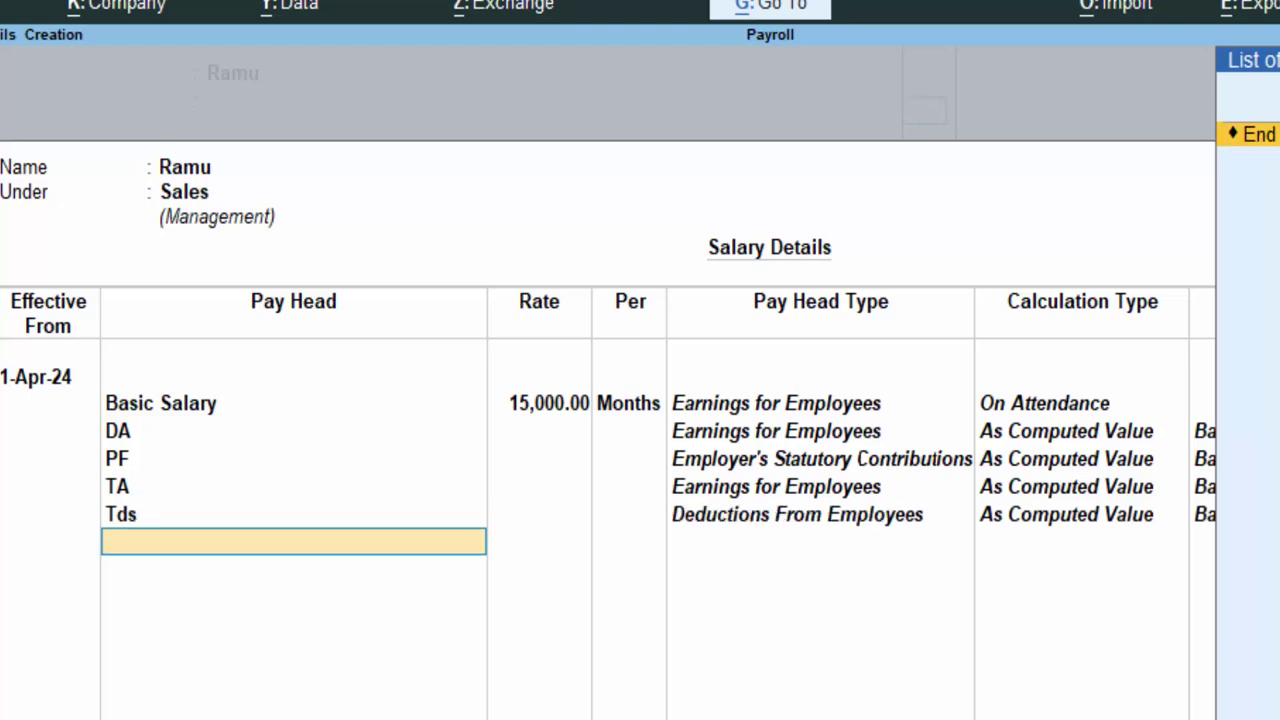
# Create pay head HRA as Fixed Earnings for Employees under Indirect Expenses.
pyautogui.hotkey('alt', 'c')
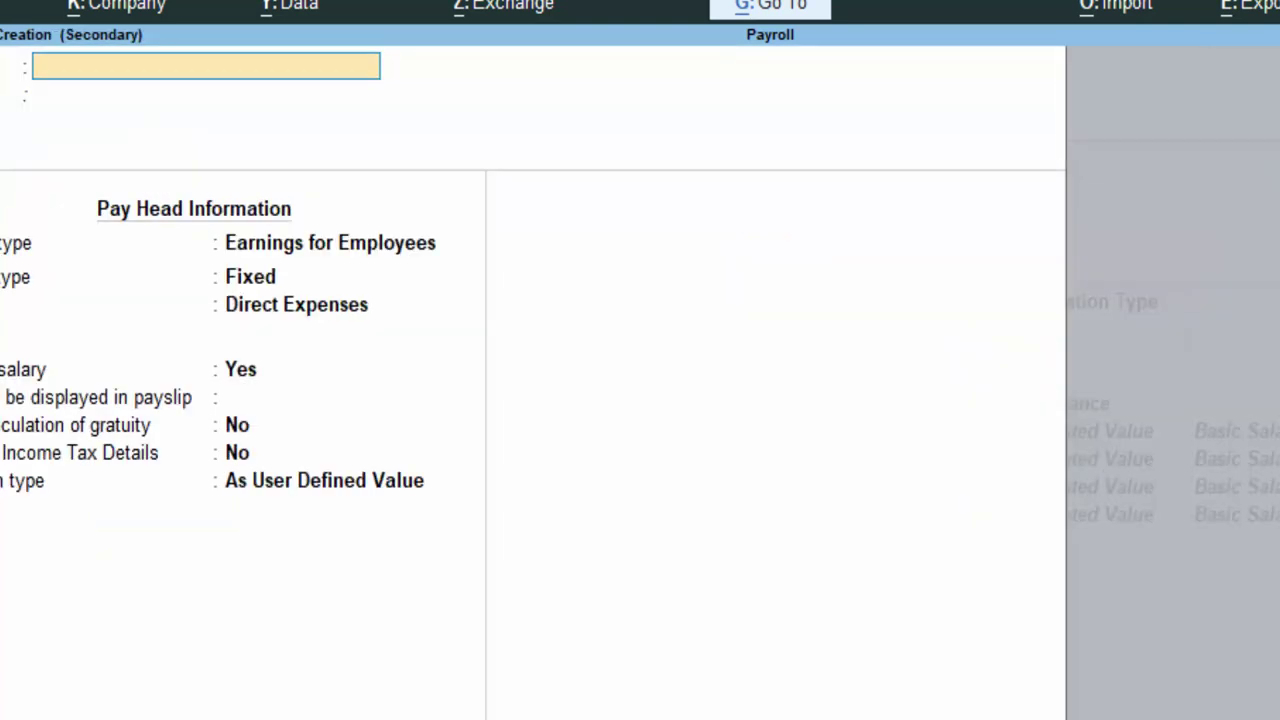
pyautogui.write('H')
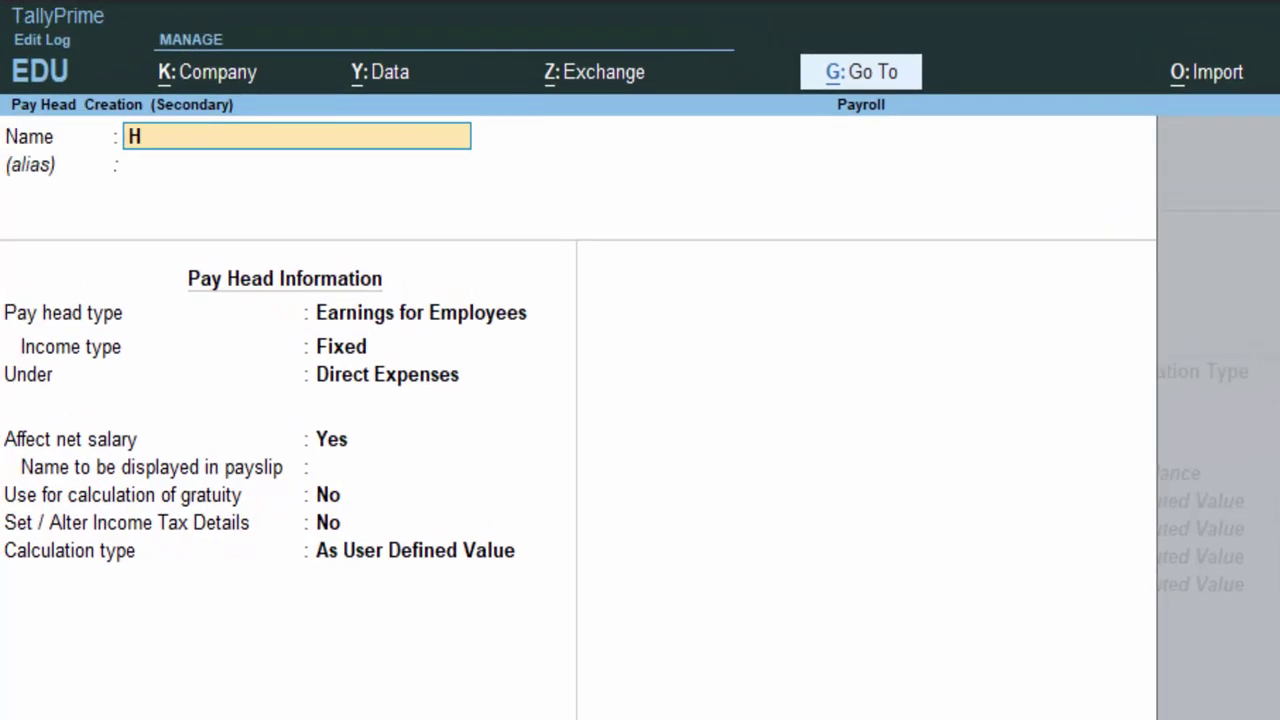
pyautogui.write('RA')
pyautogui.press('Return')
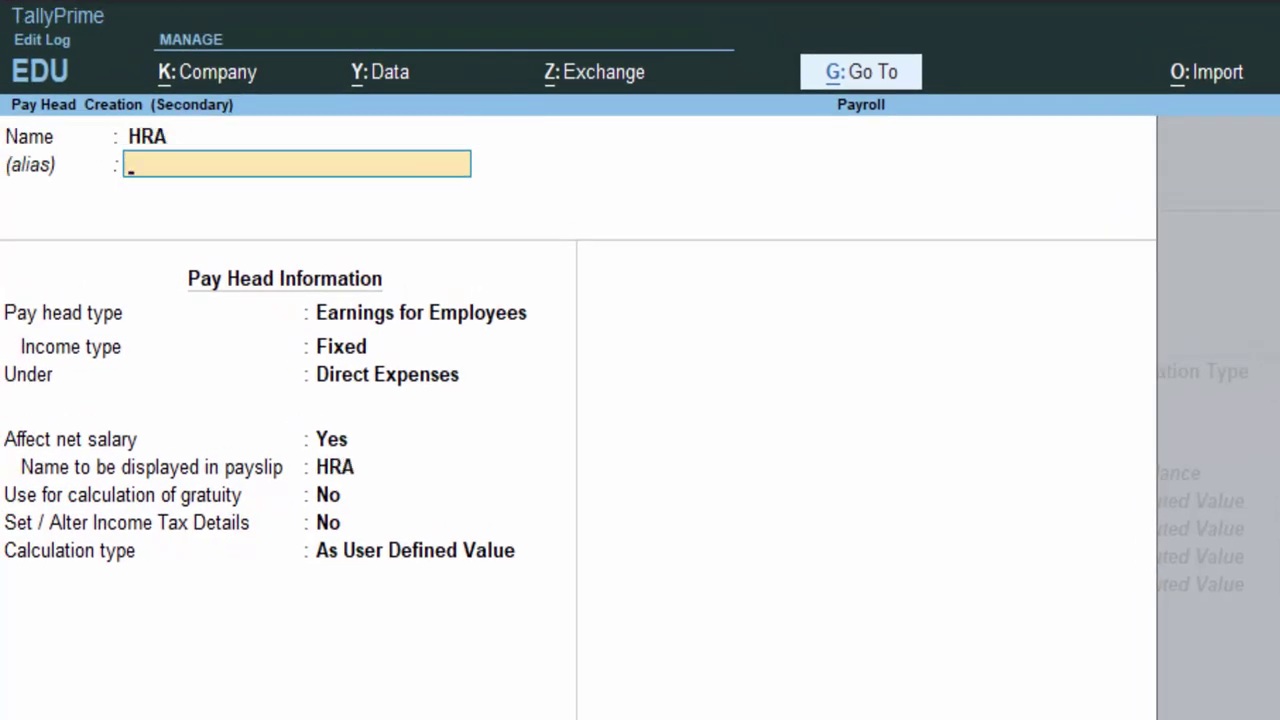
pyautogui.press('Return')
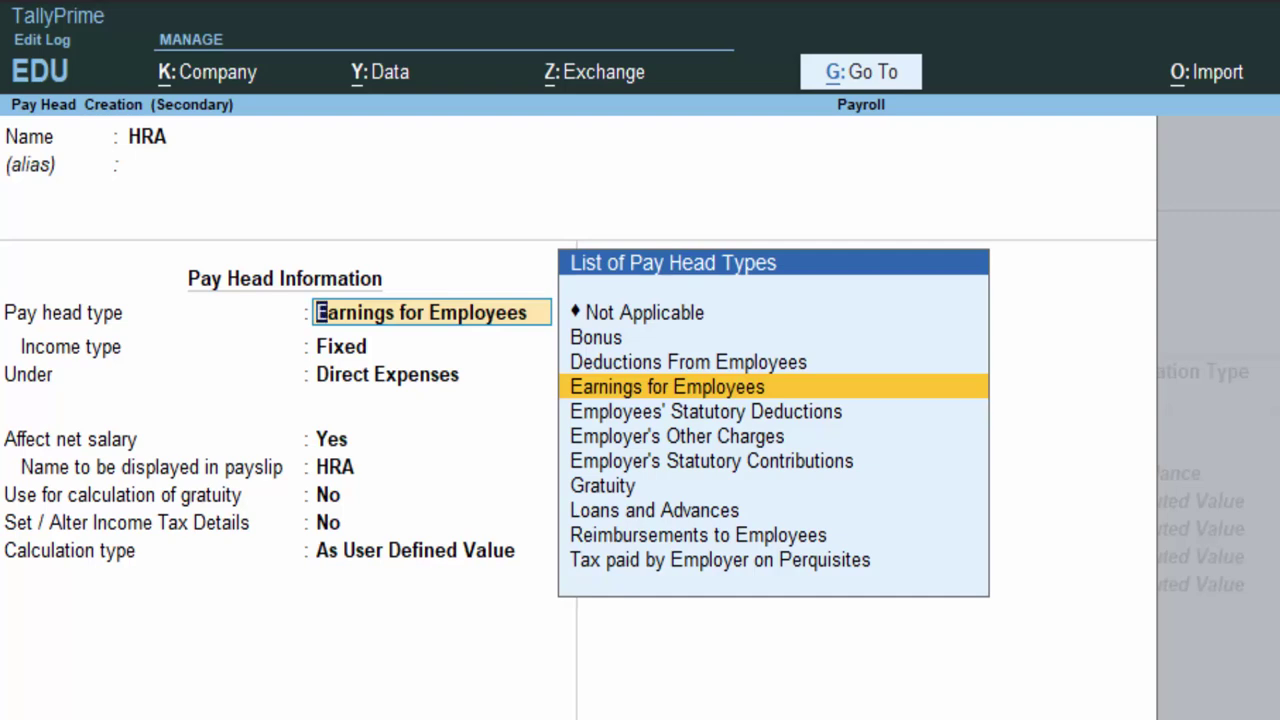
pyautogui.press('Return')
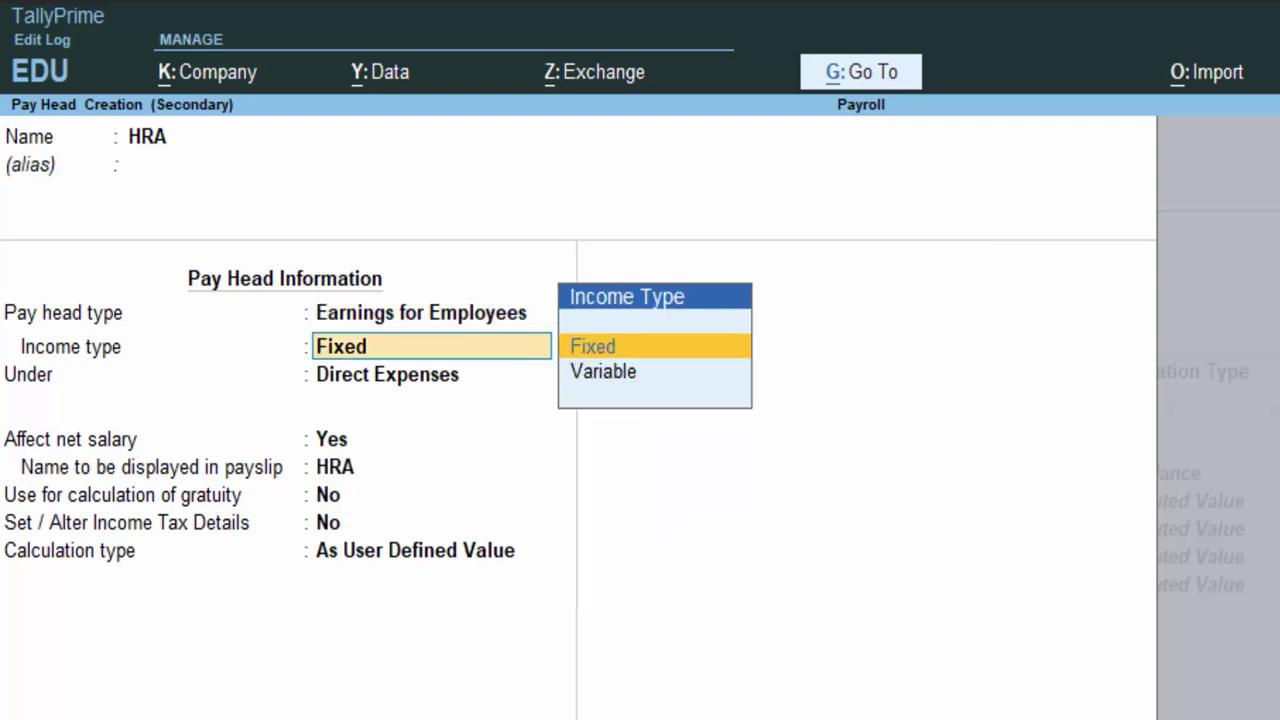
pyautogui.press('Return')
pyautogui.write('Indirect Expenses')
pyautogui.press('Return')
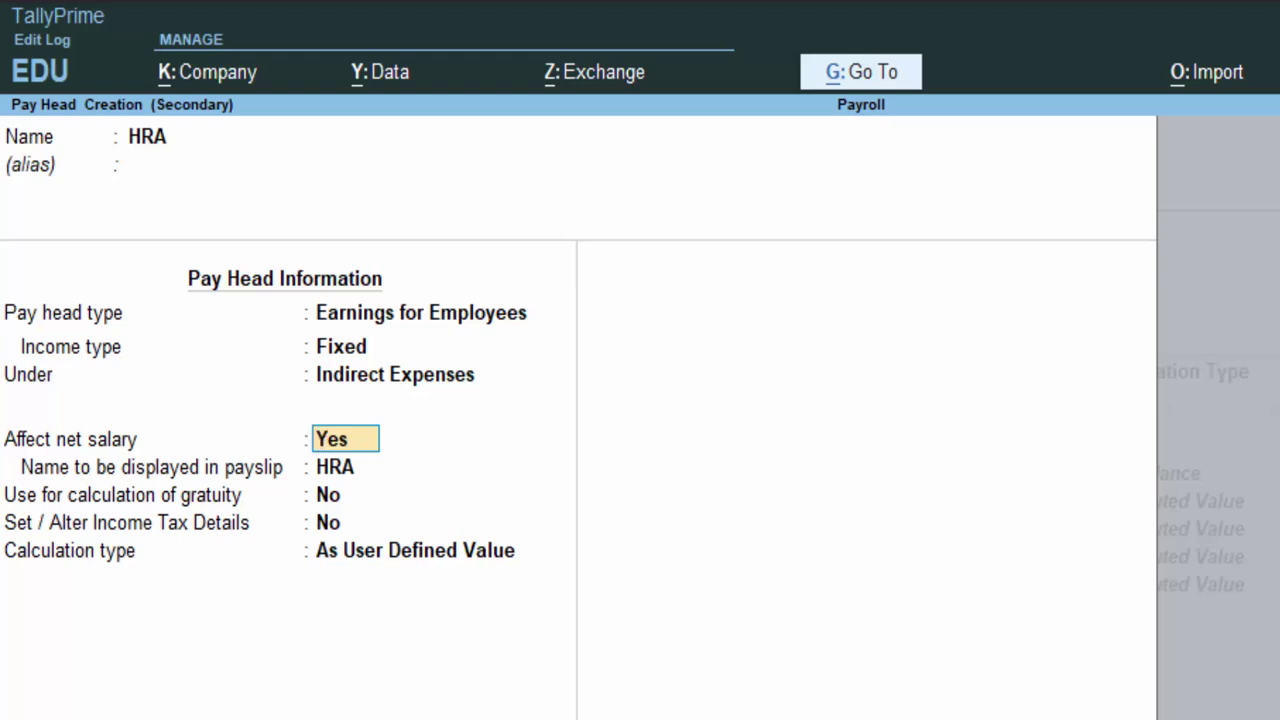
# Set HRA's gratuity to Yes, income tax details to No, calculation As Computed Value.
pyautogui.press('Return')
pyautogui.press('Return')
pyautogui.press('Return')
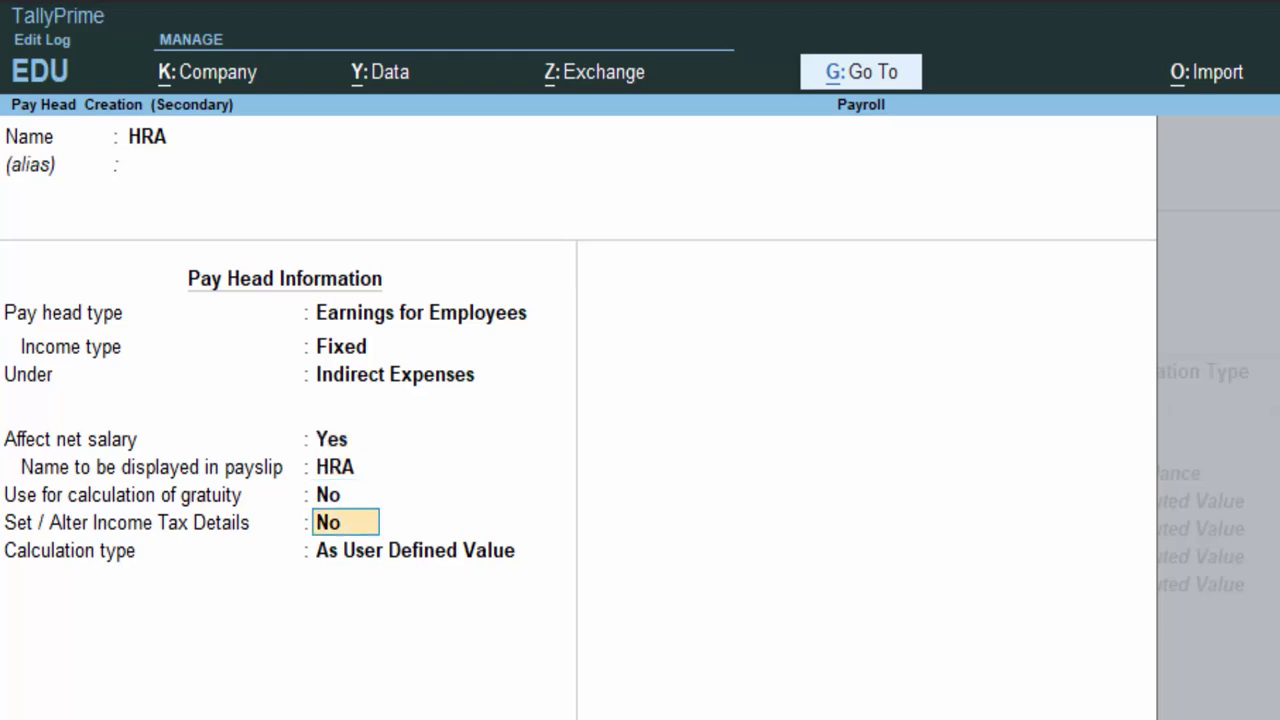
pyautogui.press('Up')
pyautogui.write('y')
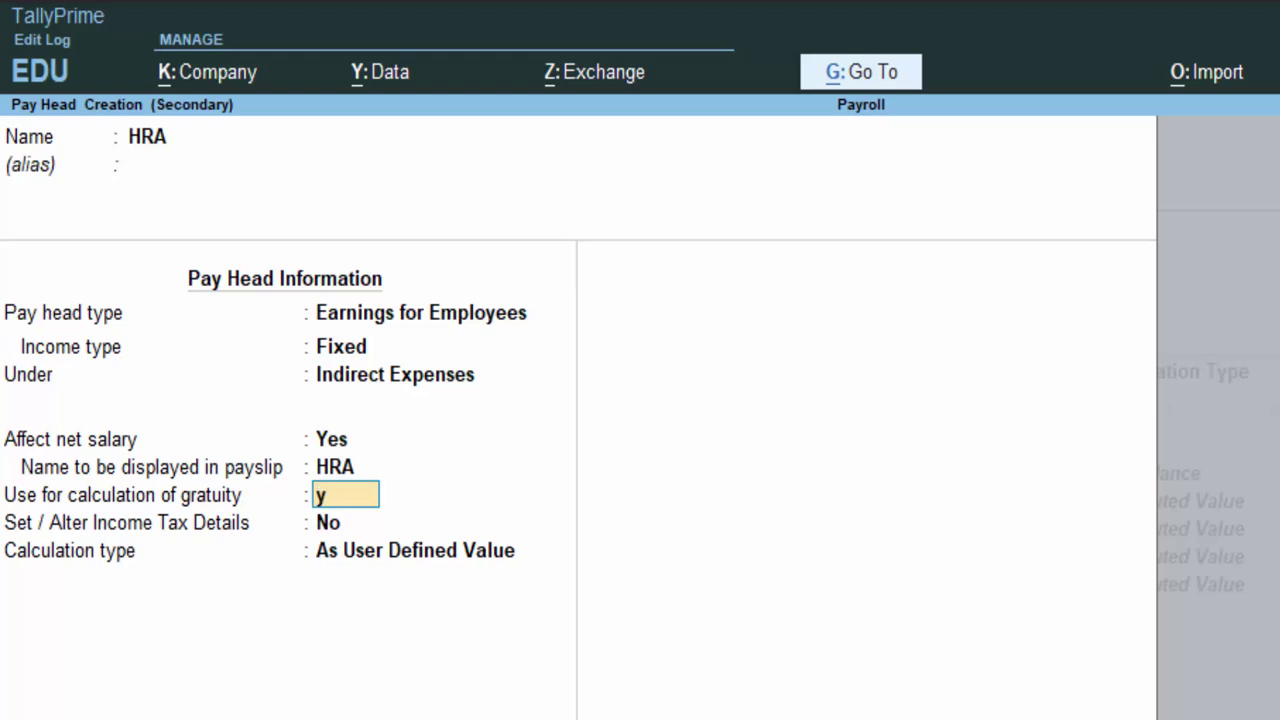
pyautogui.press('Return')
pyautogui.write('y')
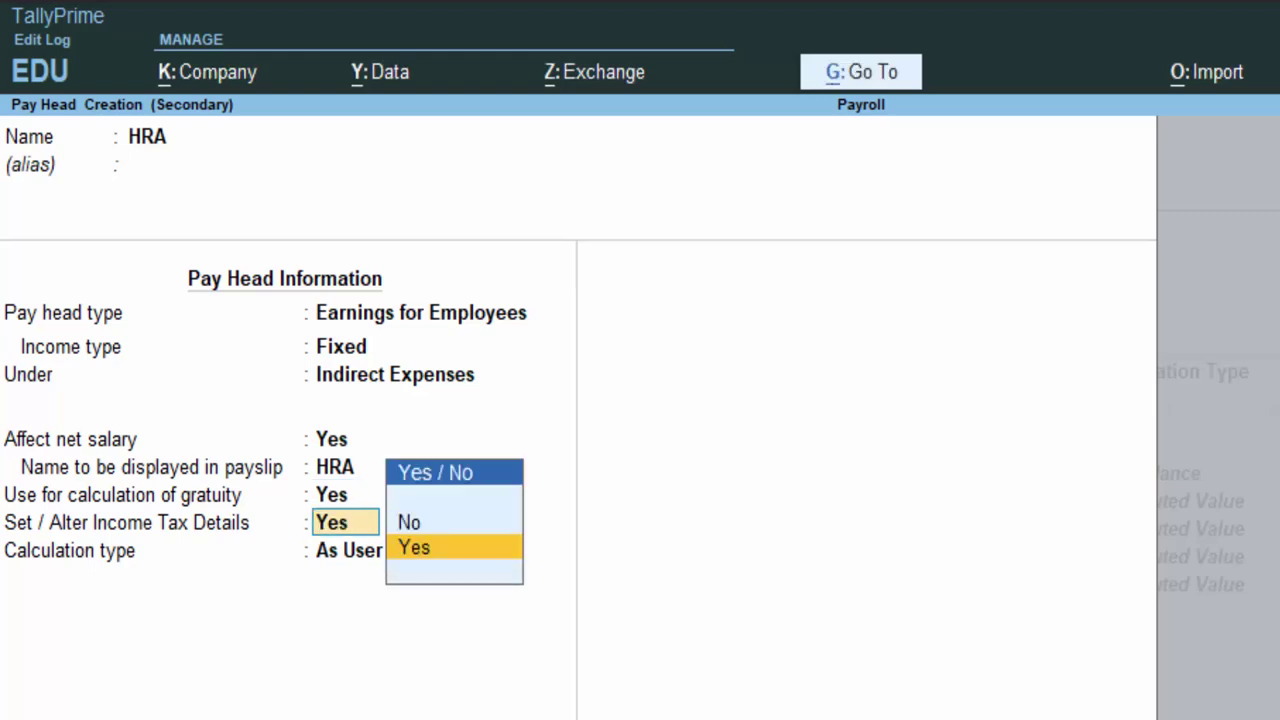
pyautogui.press('Up')
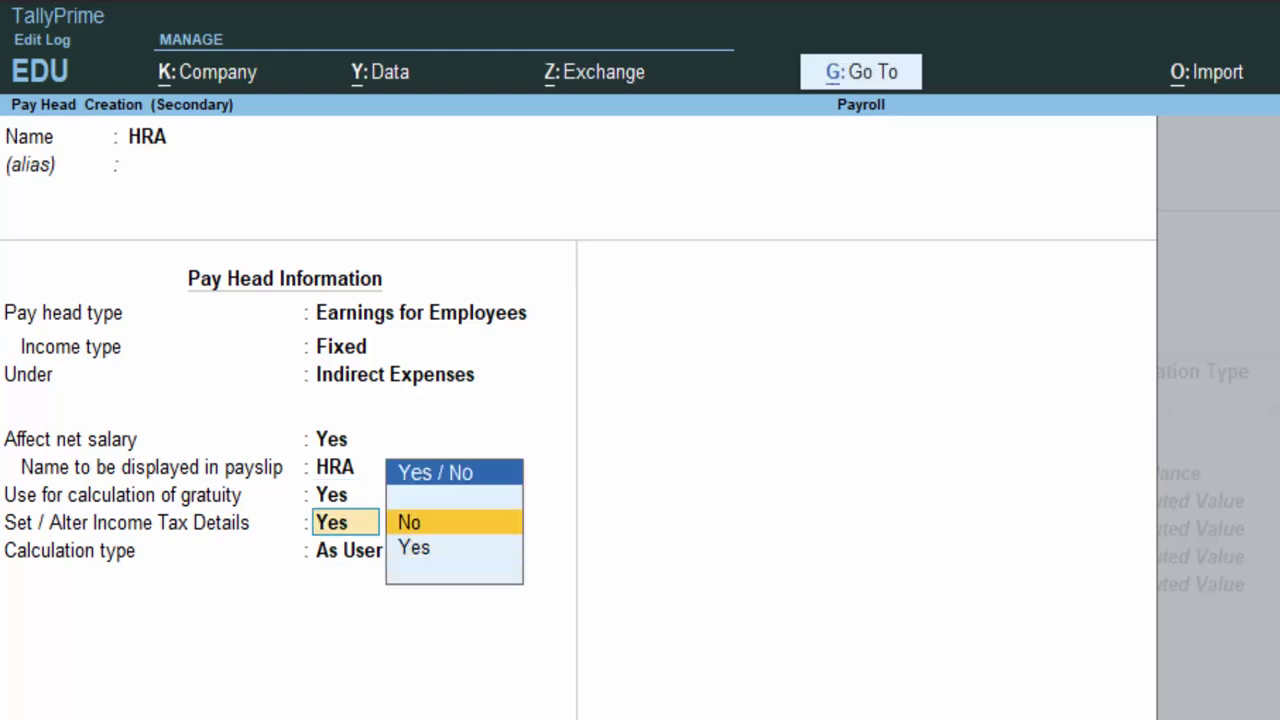
pyautogui.press('Return')
pyautogui.press('Down')
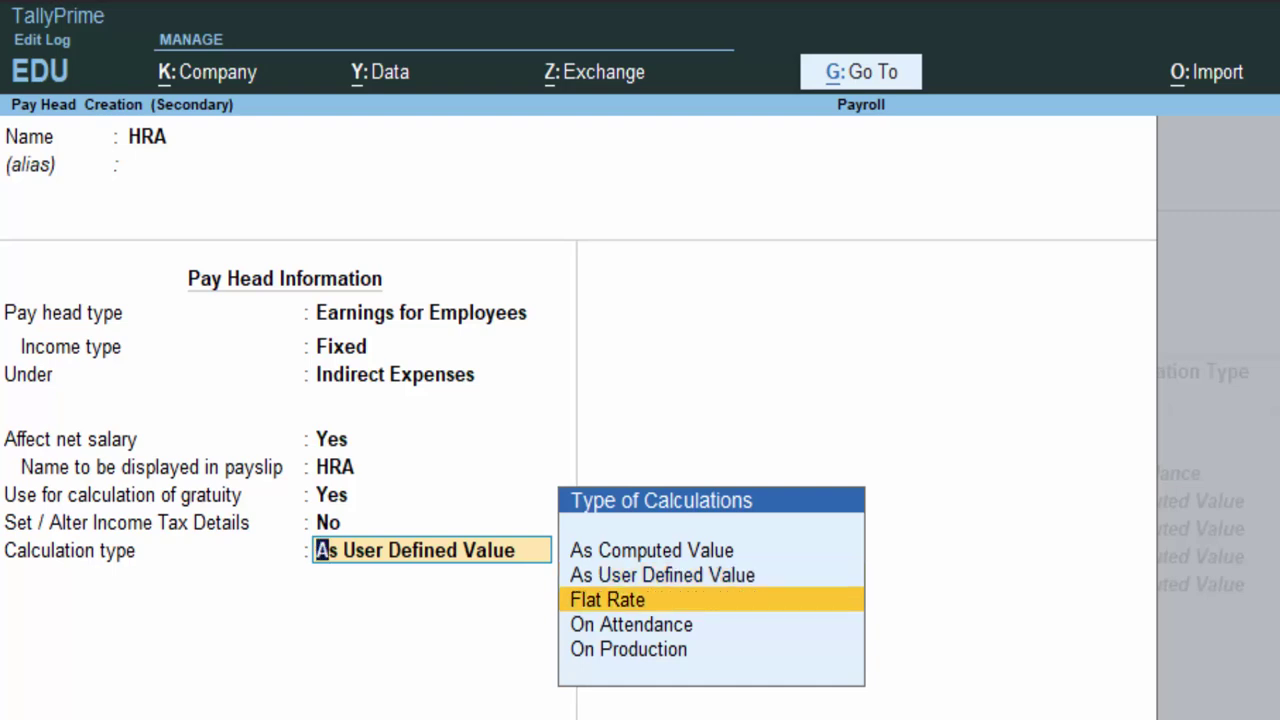
pyautogui.press('Up')
pyautogui.press('Up')
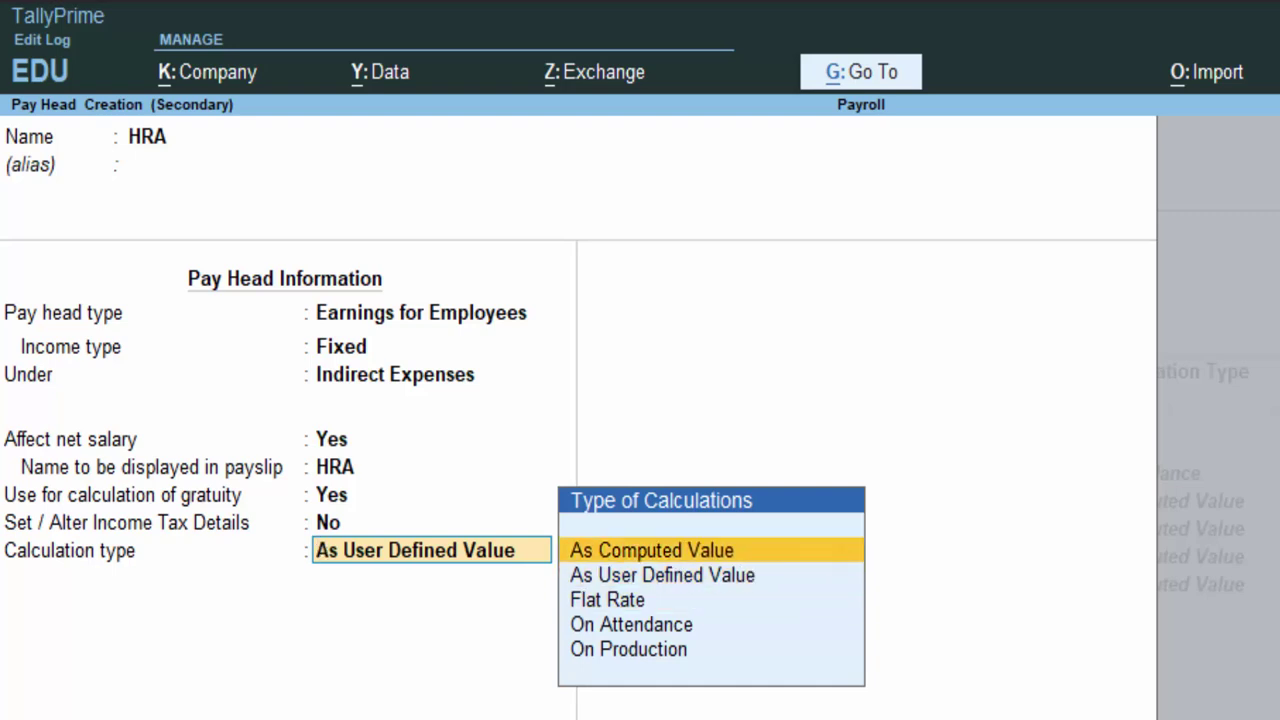
pyautogui.press('Return')
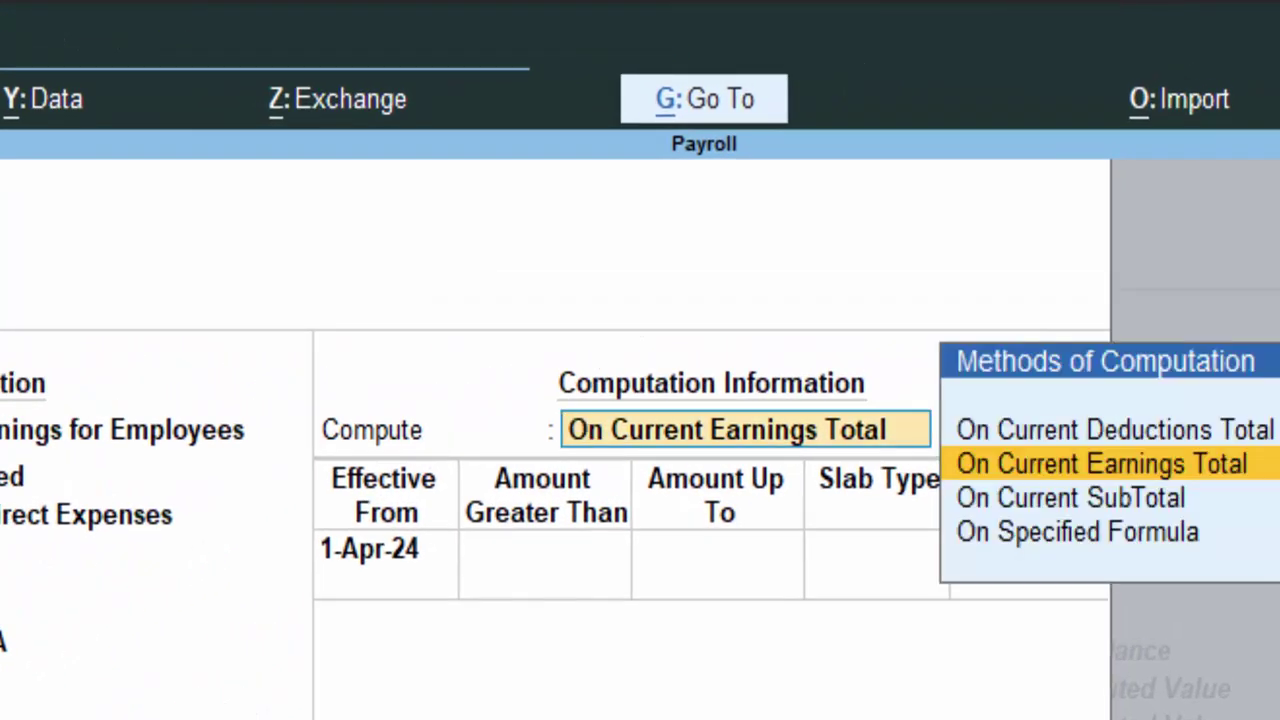
# Compute HRA on a specified formula based on Basic Salary.
pyautogui.press('Down')
pyautogui.press('Down')
pyautogui.press('Return')
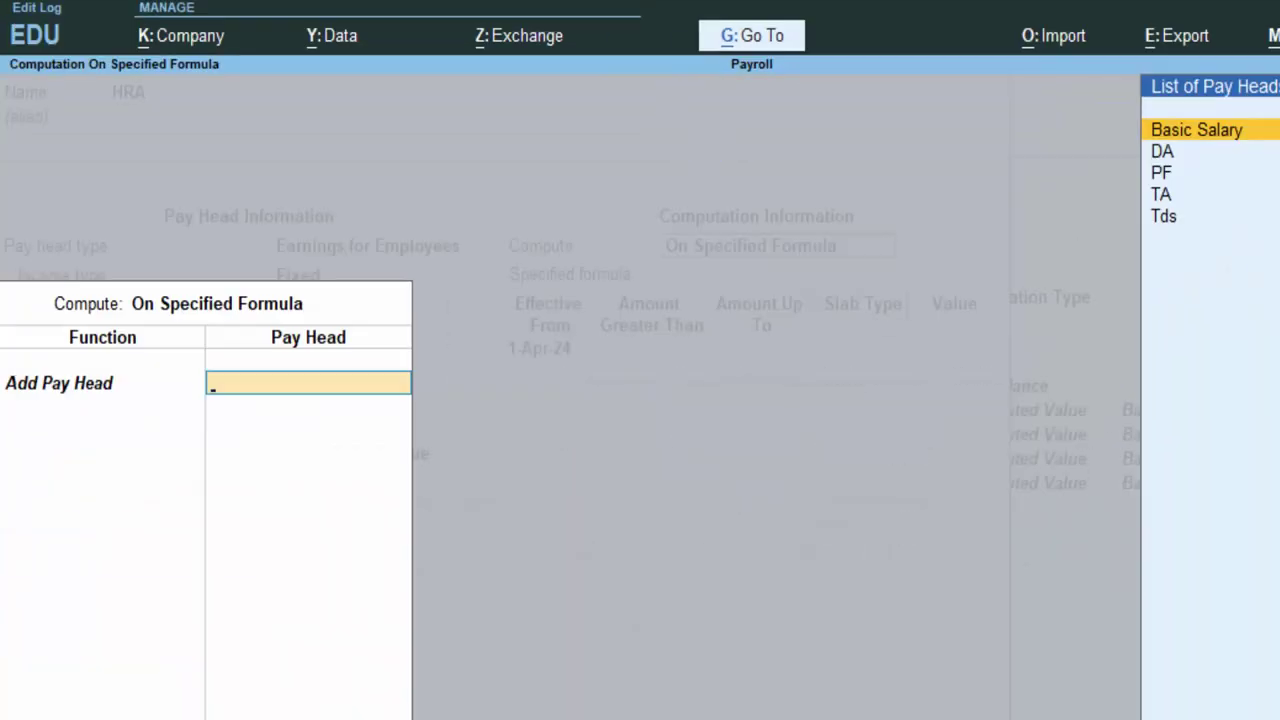
pyautogui.press('Return')
pyautogui.press('Return')
pyautogui.press('Return')
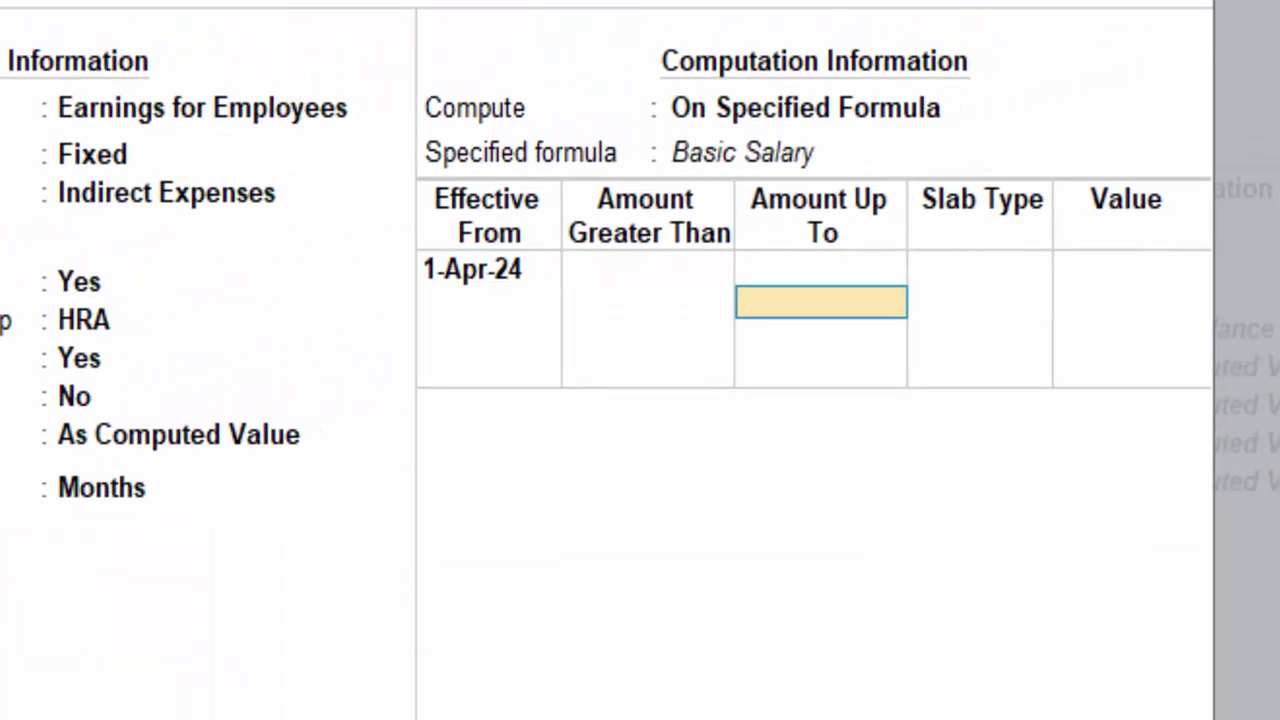
# Enter percentage slabs: 0% up to 10,000, 3% up to 25,000, 5% above.
pyautogui.write('10,0')
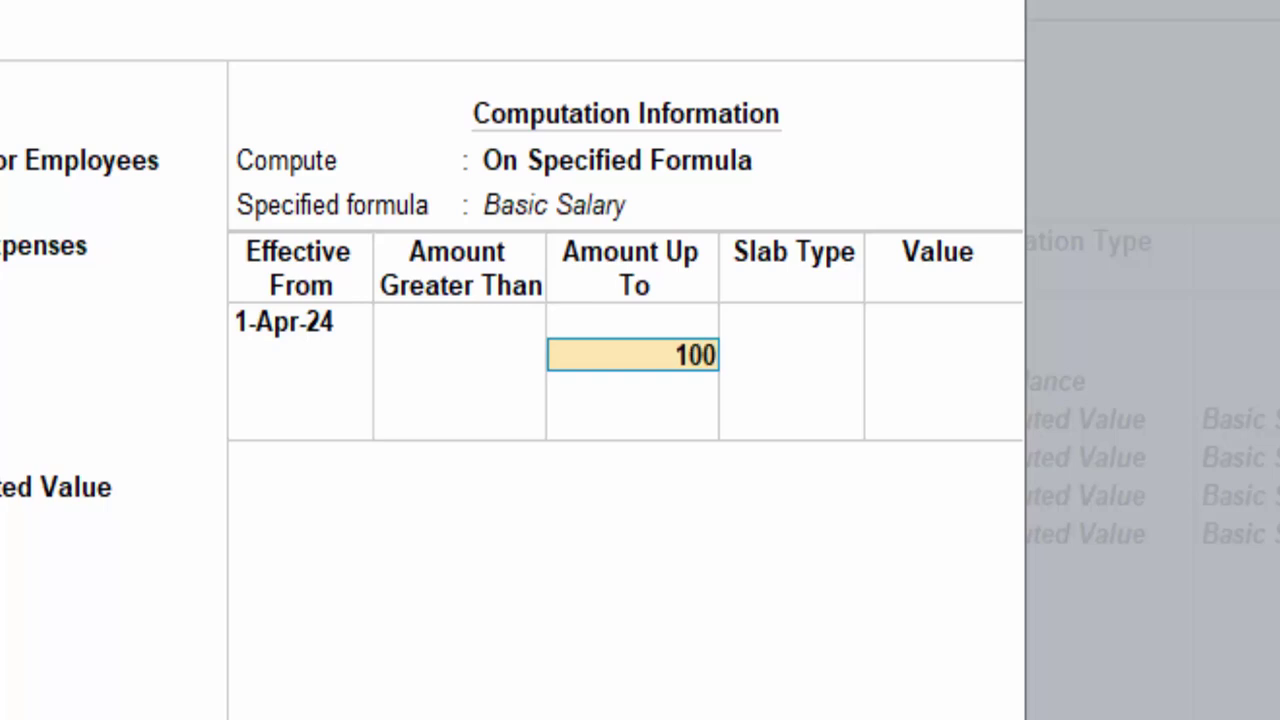
pyautogui.write('00')
pyautogui.press('Return')
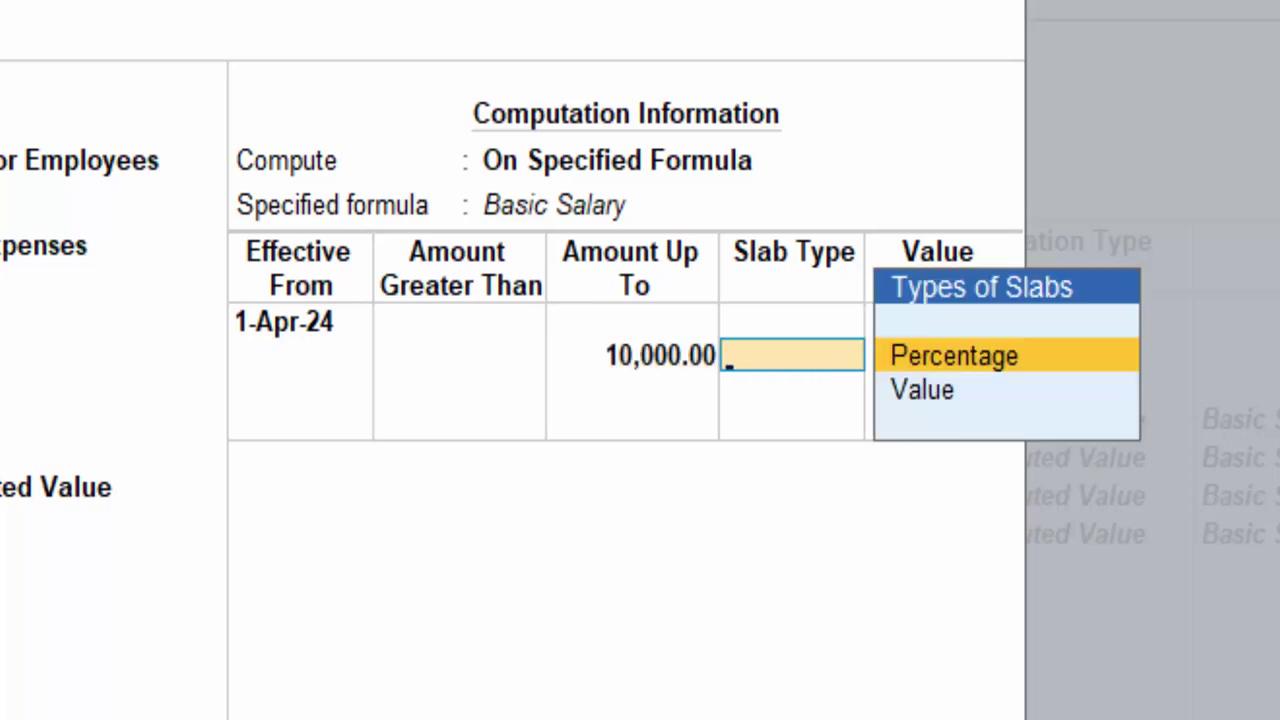
pyautogui.press('Return')
pyautogui.press('Return')
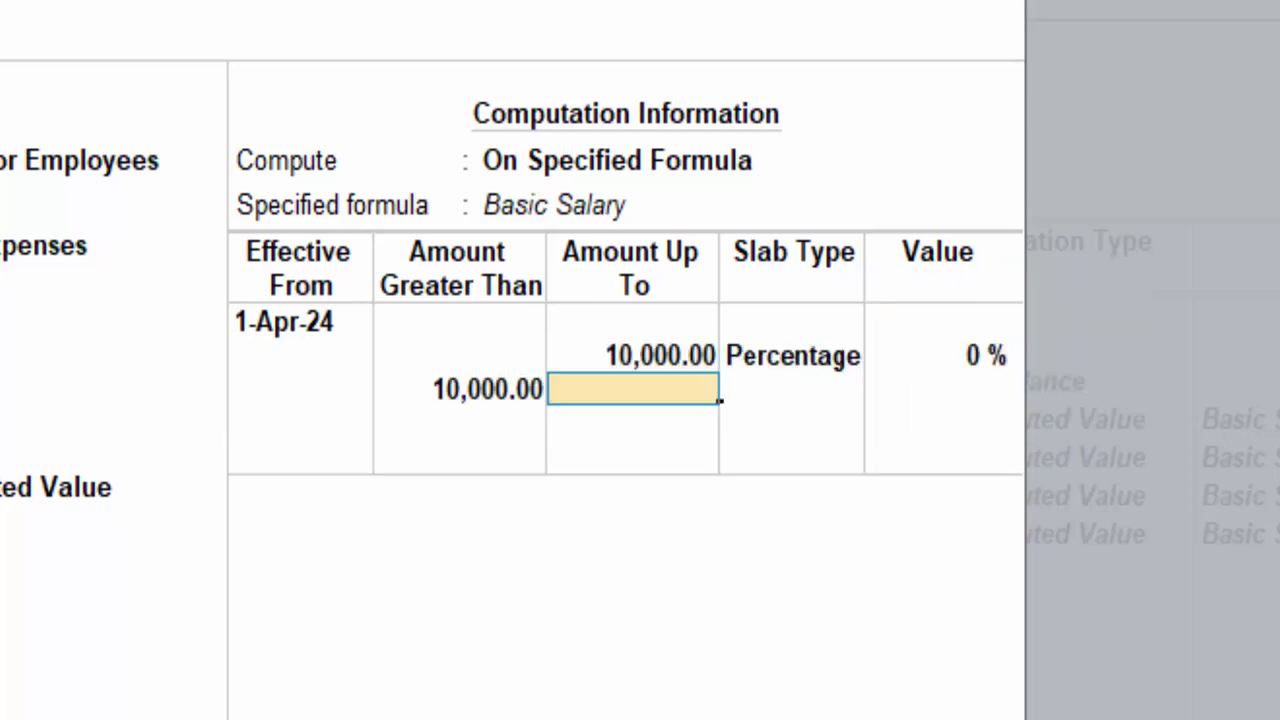
pyautogui.write('25')
pyautogui.write('000')
pyautogui.press('Return')
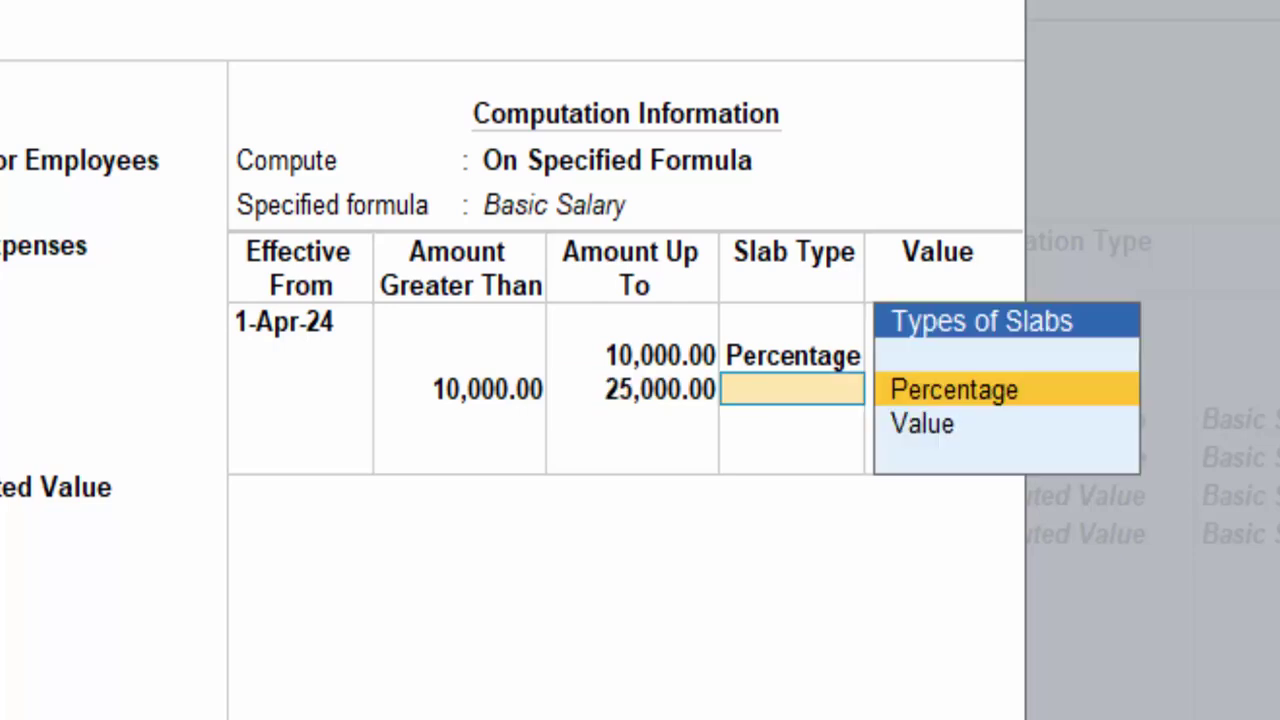
pyautogui.press('Return')
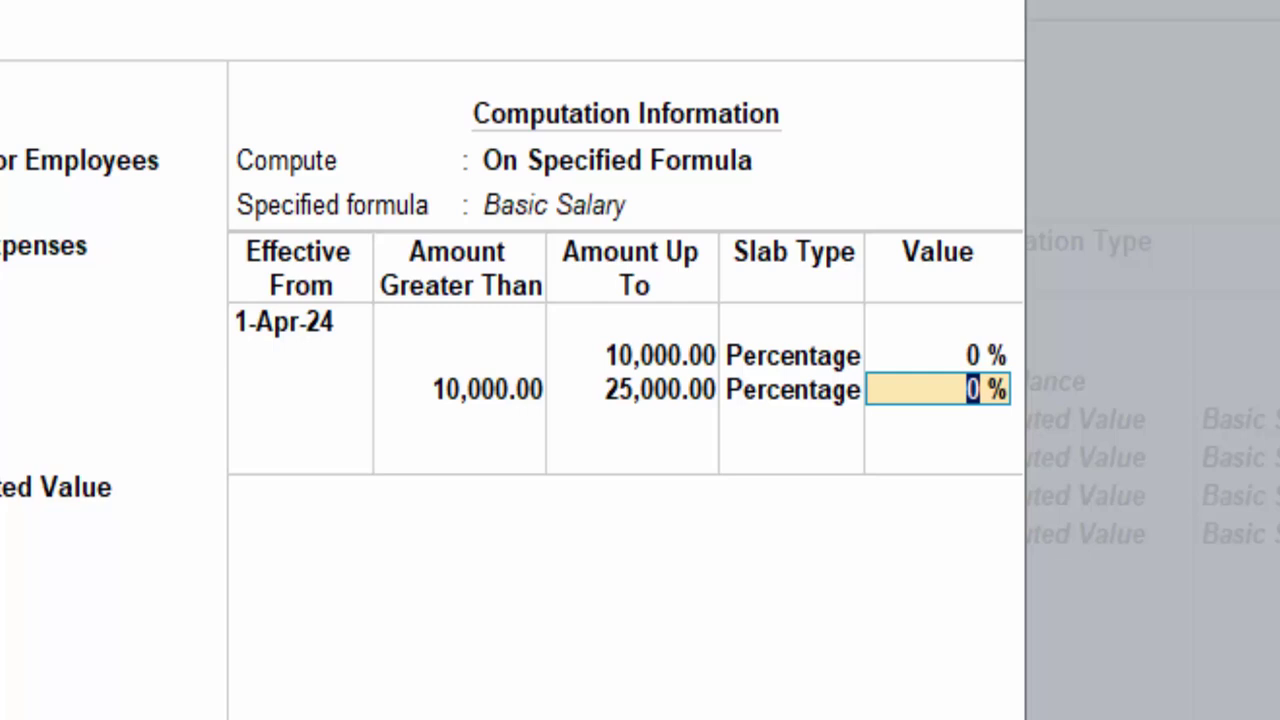
pyautogui.write('3')
pyautogui.press('Return')
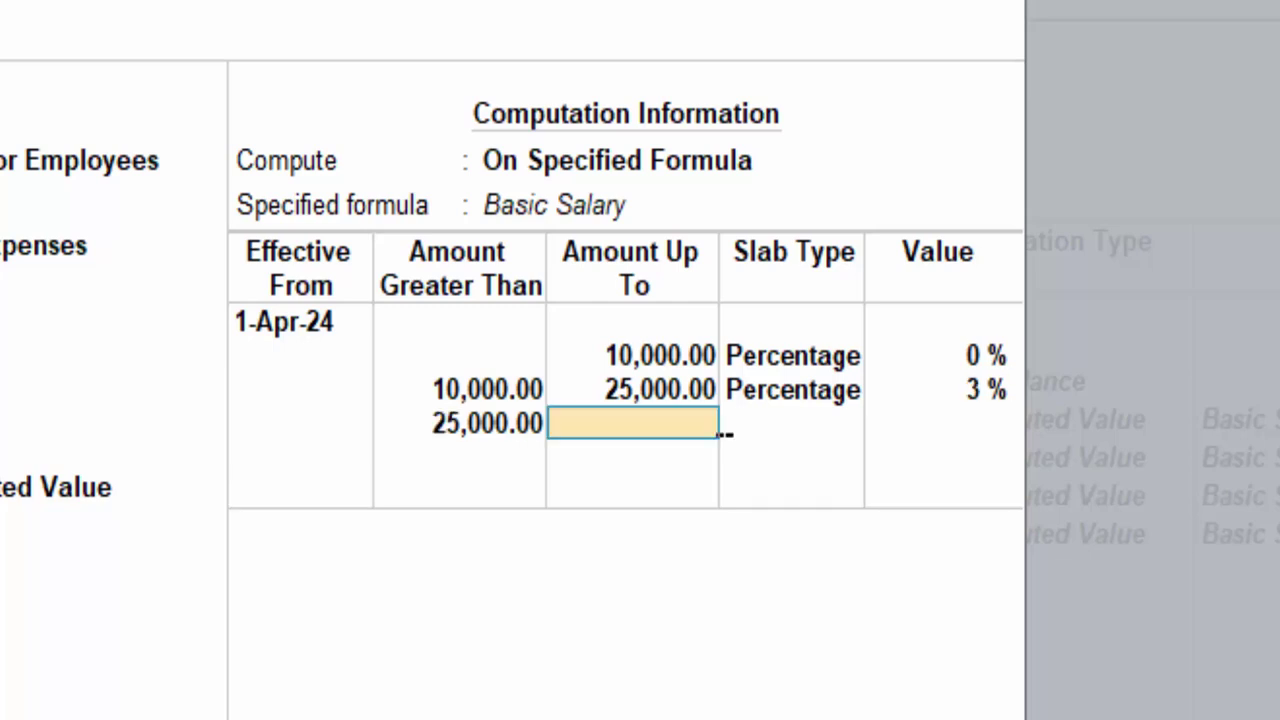
pyautogui.press('Return')
pyautogui.press('Return')
pyautogui.write('5')
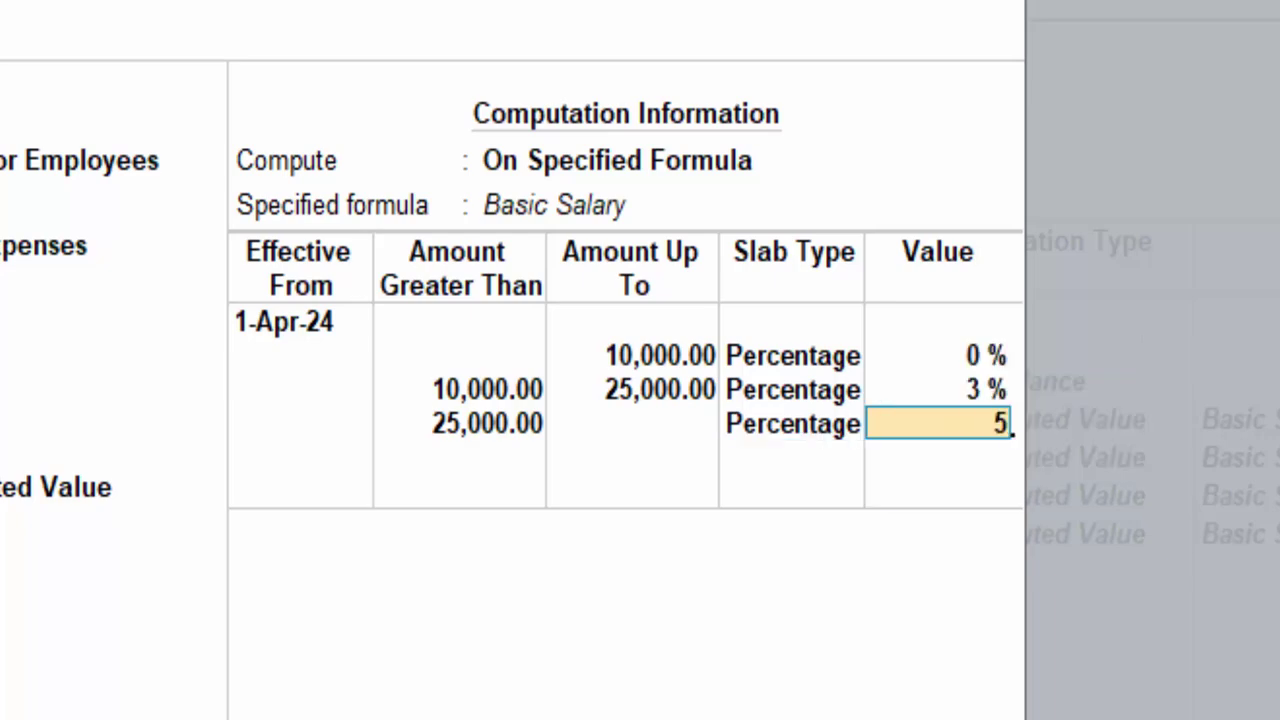
pyautogui.press('Return')
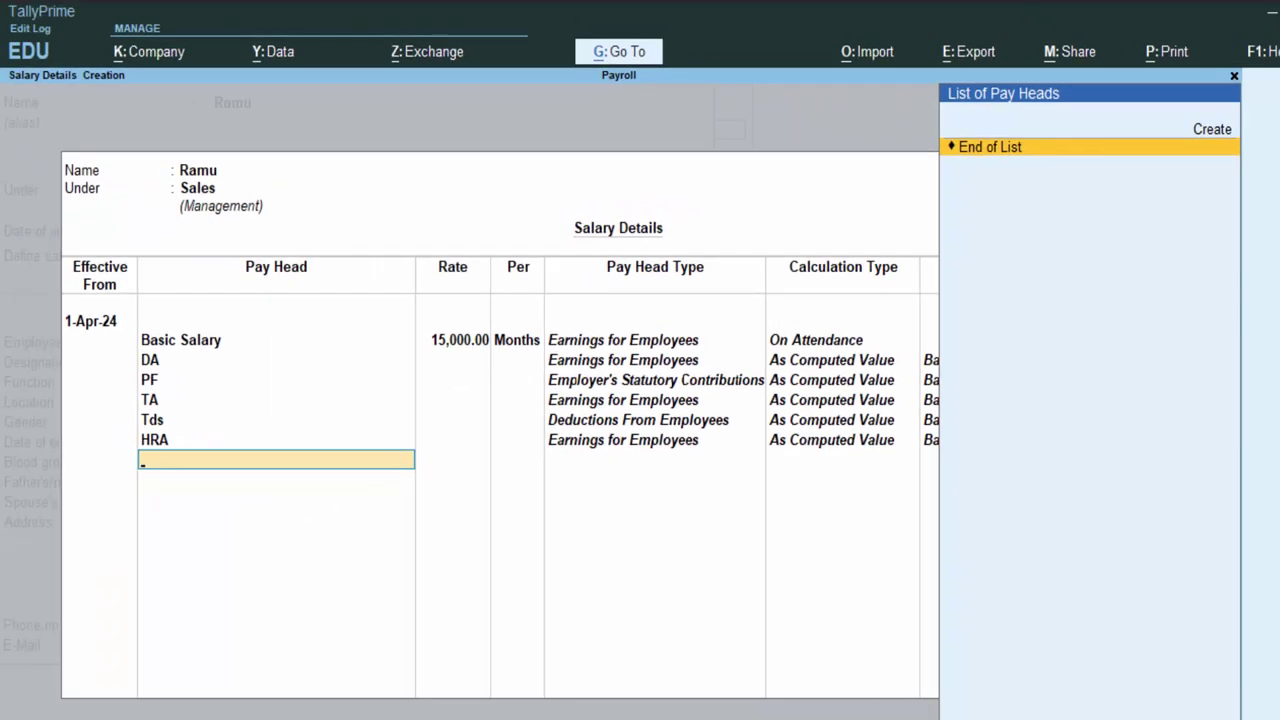
# Finish the pay head list, enter the employee number, save the employee, and open a new Payroll voucher.
pyautogui.press('Return')
pyautogui.press('Return')
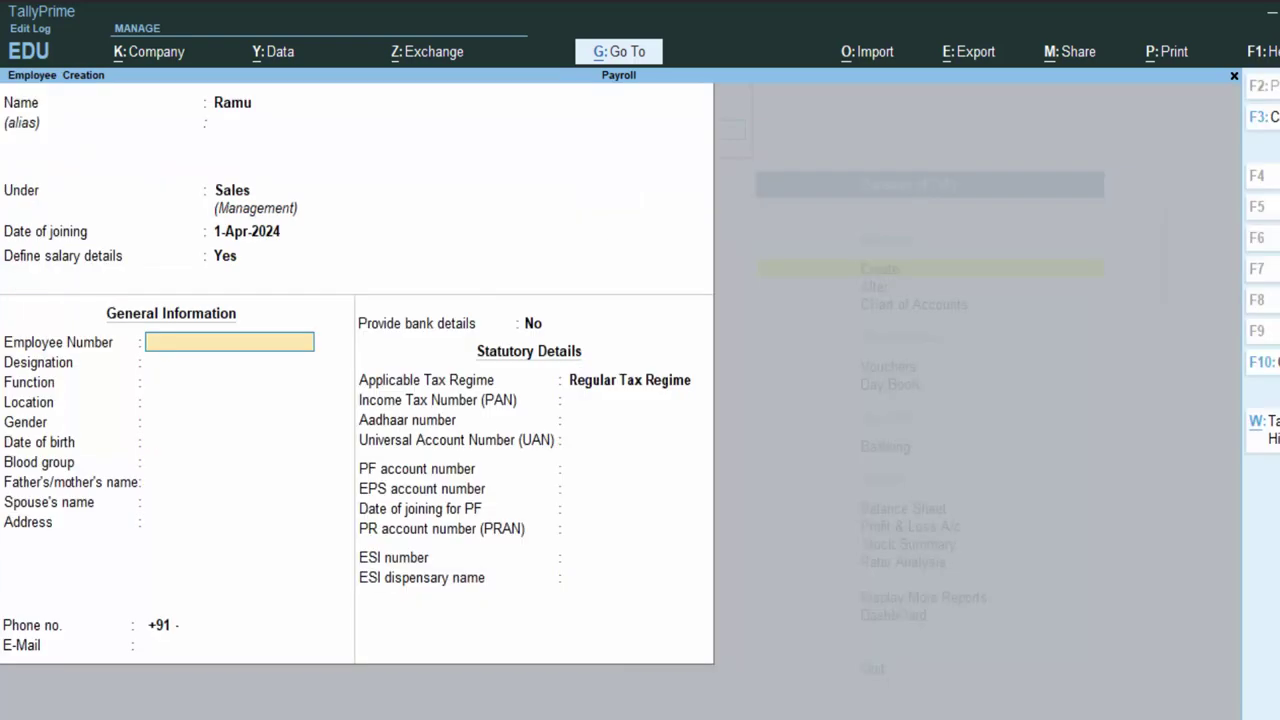
pyautogui.write('4765758')
pyautogui.press('Return')
pyautogui.press('Return')
pyautogui.press('Return')
pyautogui.press('Return')
pyautogui.press('Return')
pyautogui.press('Return')
pyautogui.press('Return')
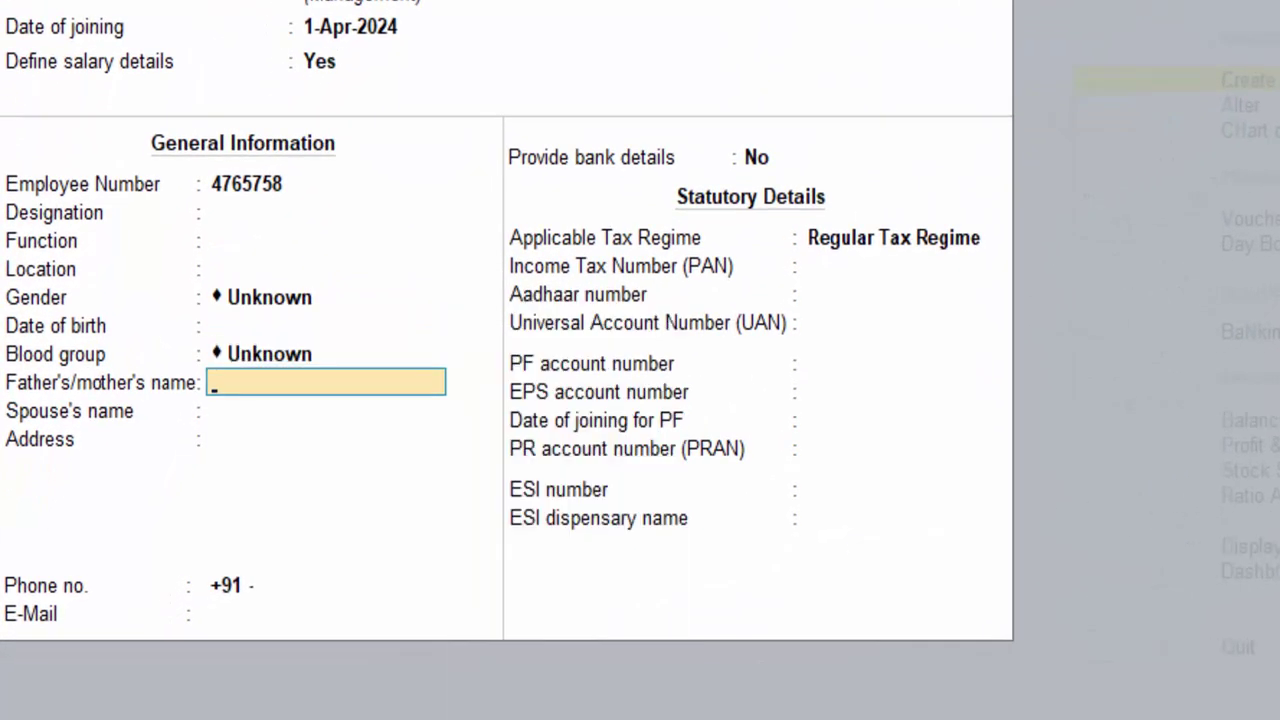
pyautogui.press('Return')
pyautogui.press('Return')
pyautogui.press('Return')
pyautogui.press('Return')
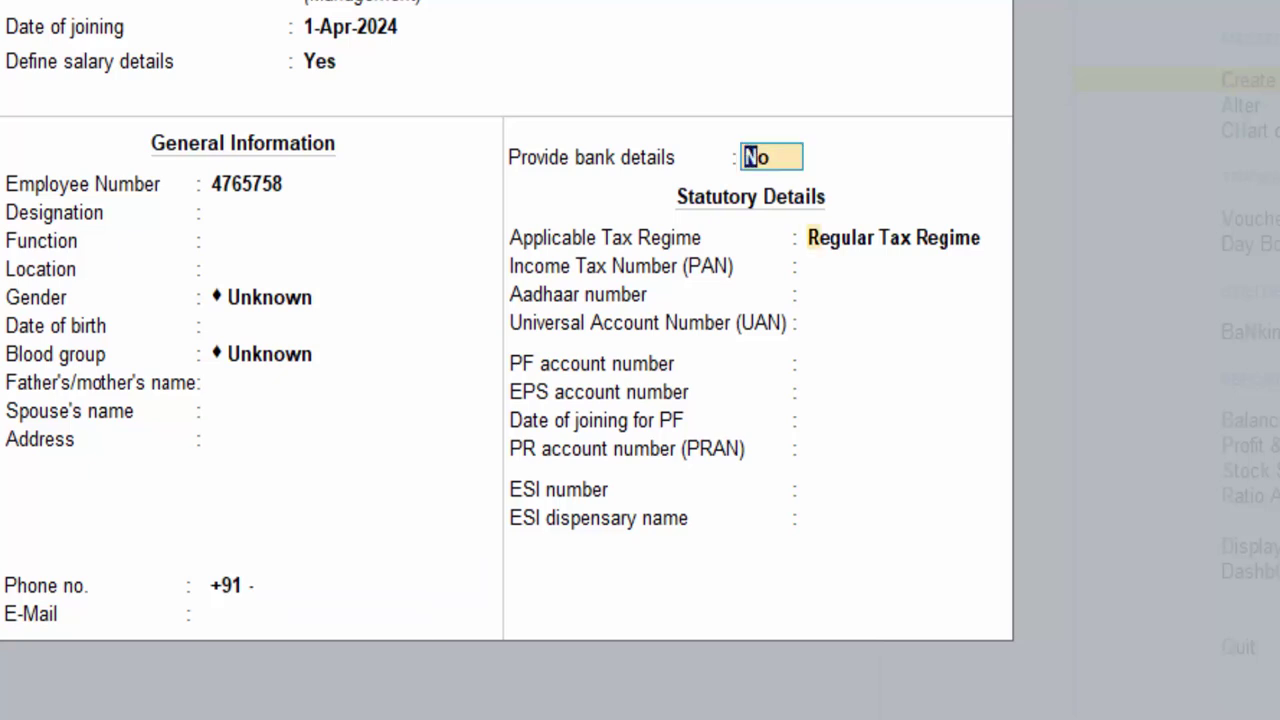
pyautogui.press('Return')
pyautogui.press('Return')
pyautogui.press('Return')
pyautogui.press('Return')
pyautogui.press('Return')
pyautogui.press('Return')
pyautogui.press('Return')
pyautogui.press('Return')
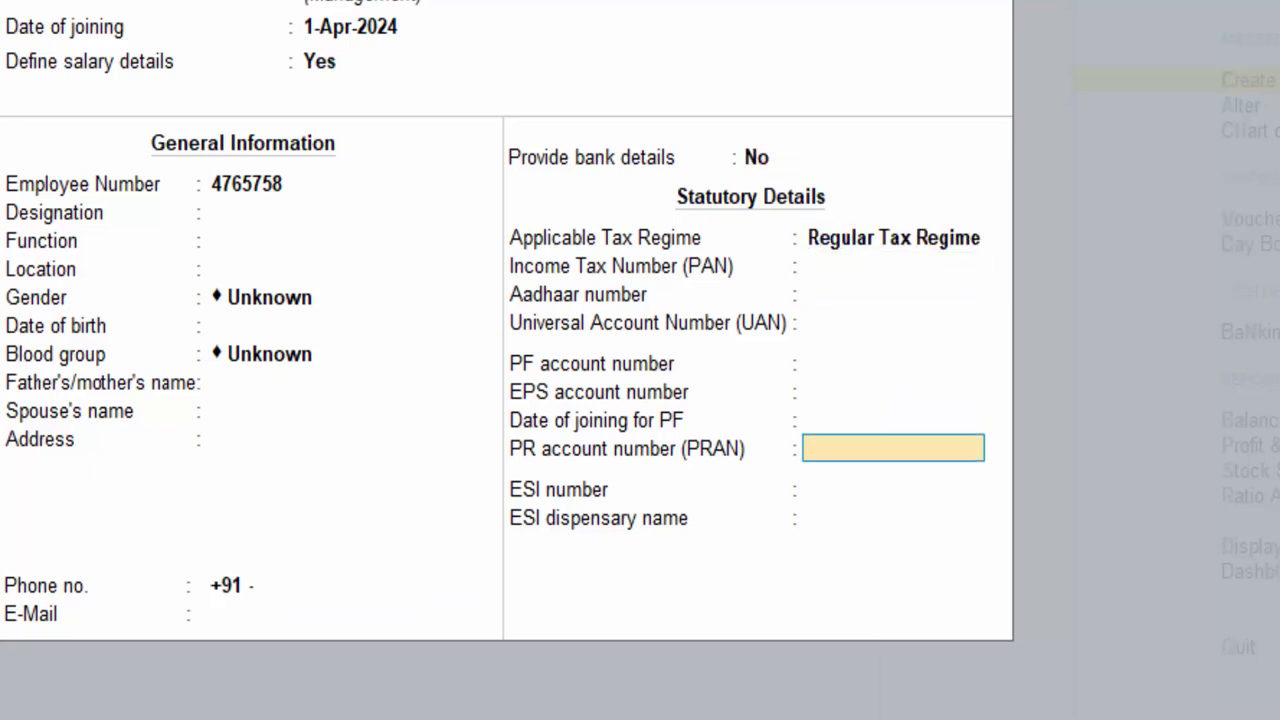
pyautogui.press('Return')
pyautogui.press('Return')
pyautogui.press('Return')
pyautogui.press('Return')
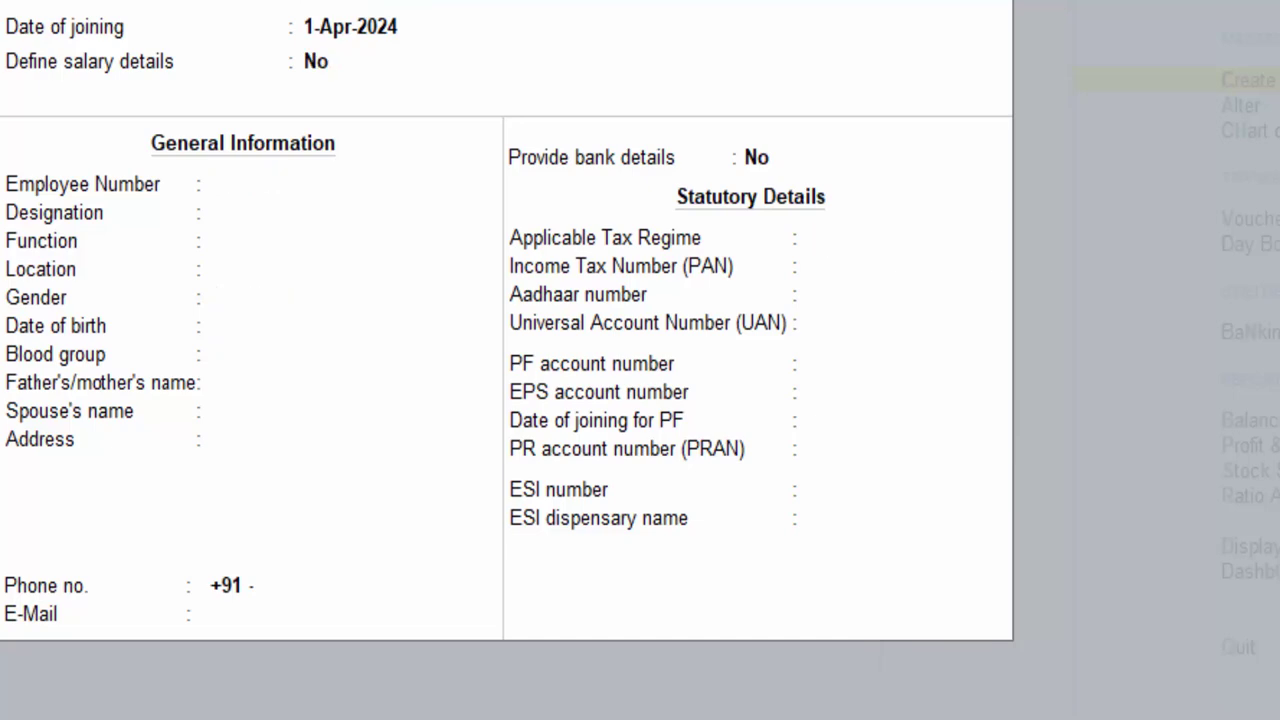
pyautogui.press('Escape')
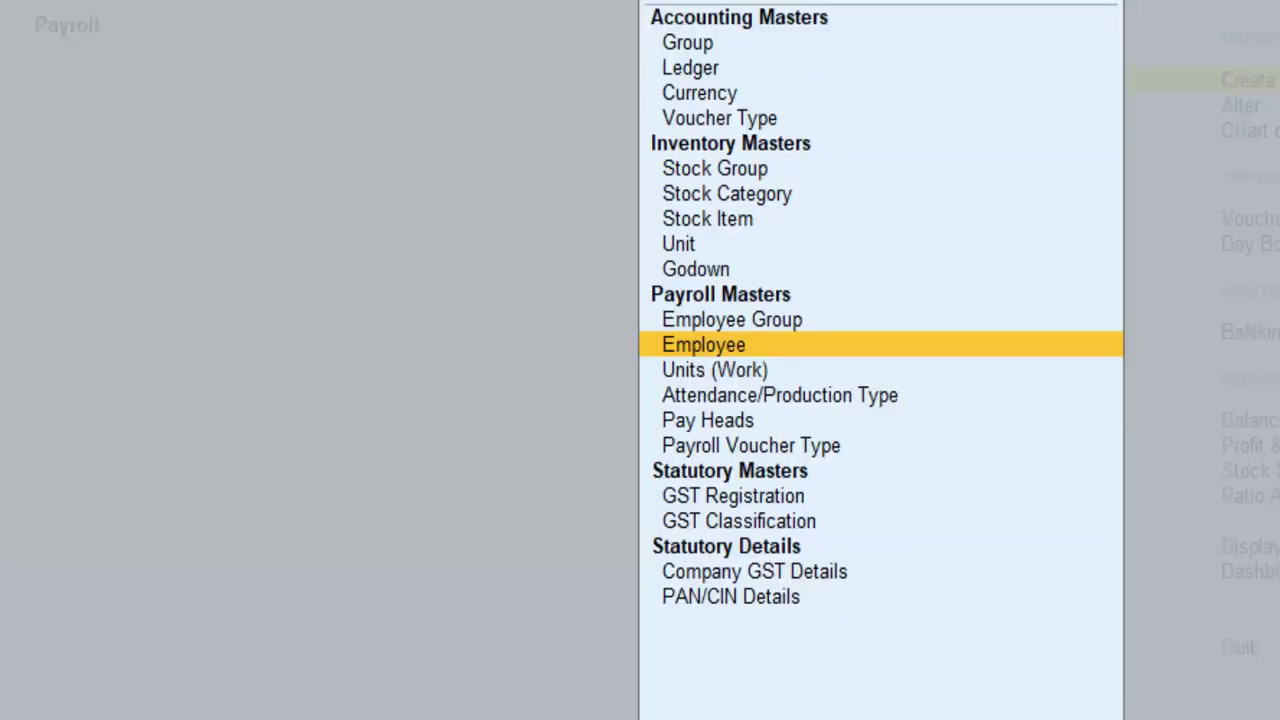
pyautogui.press('Escape')
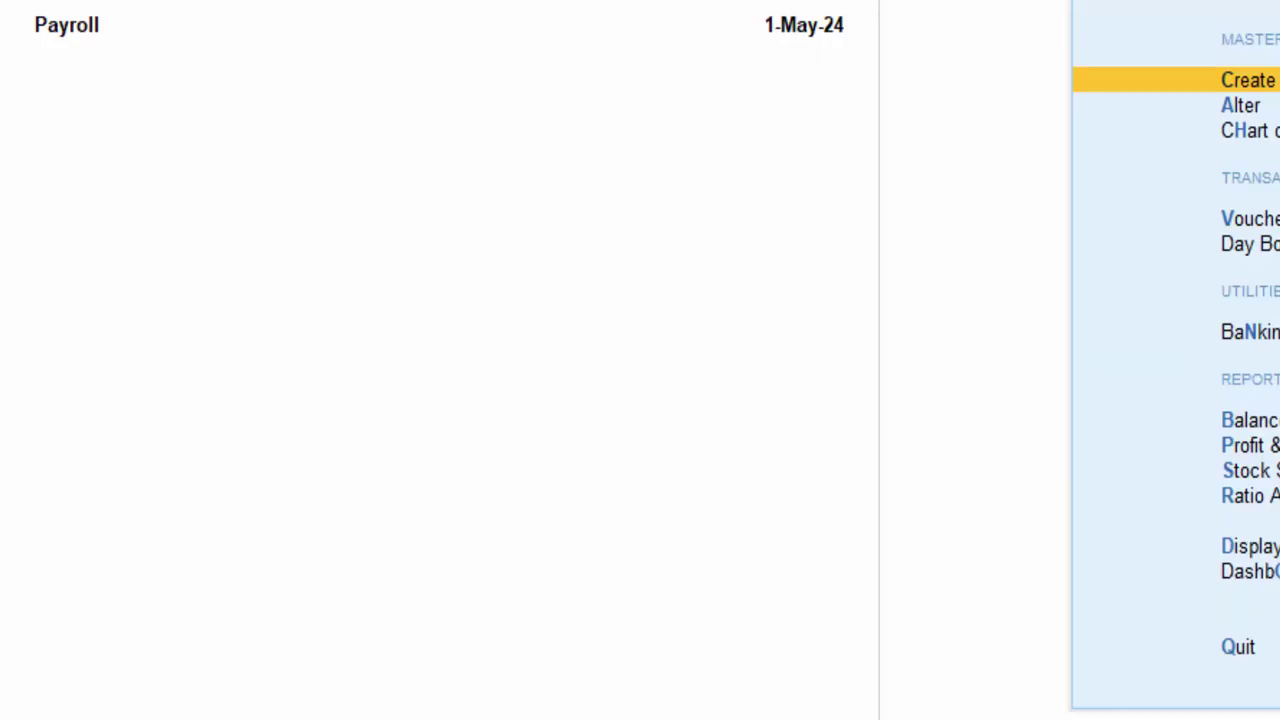
pyautogui.hotkey('ctrl', 'F4')
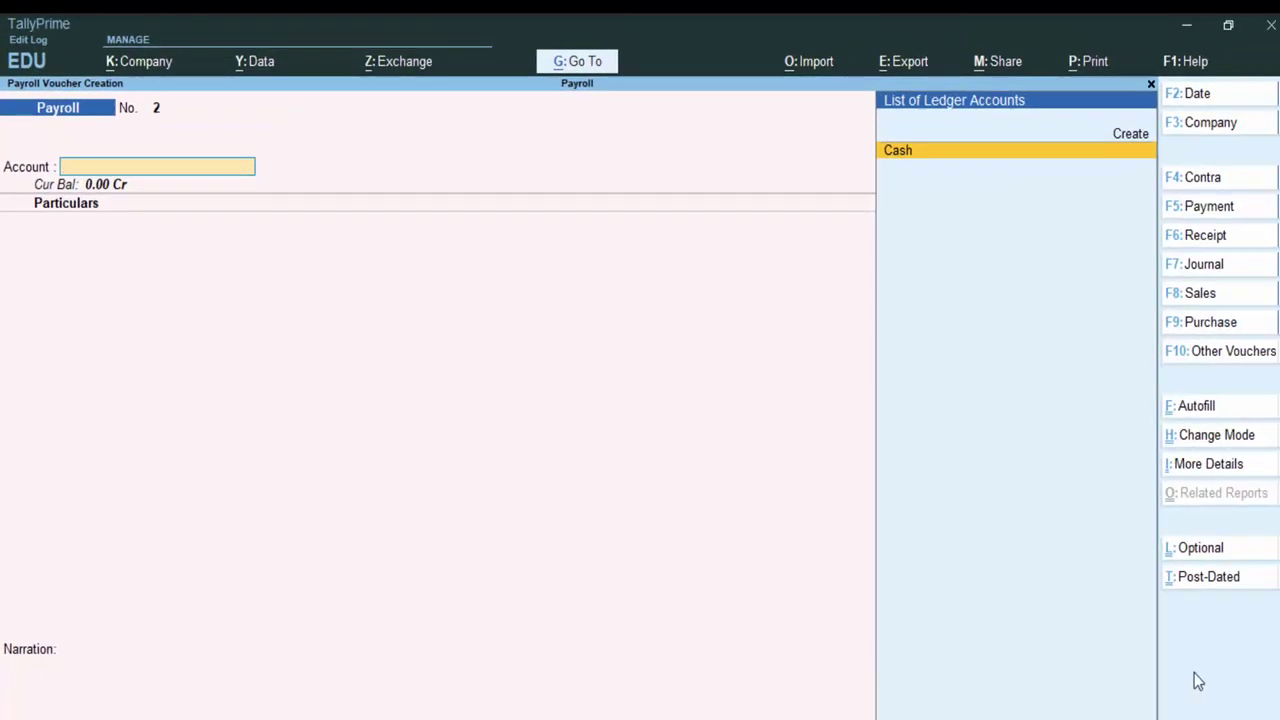
# Record 20 days of Leave for the Sales employee in an Attendance voucher.
pyautogui.click(1232, 355)
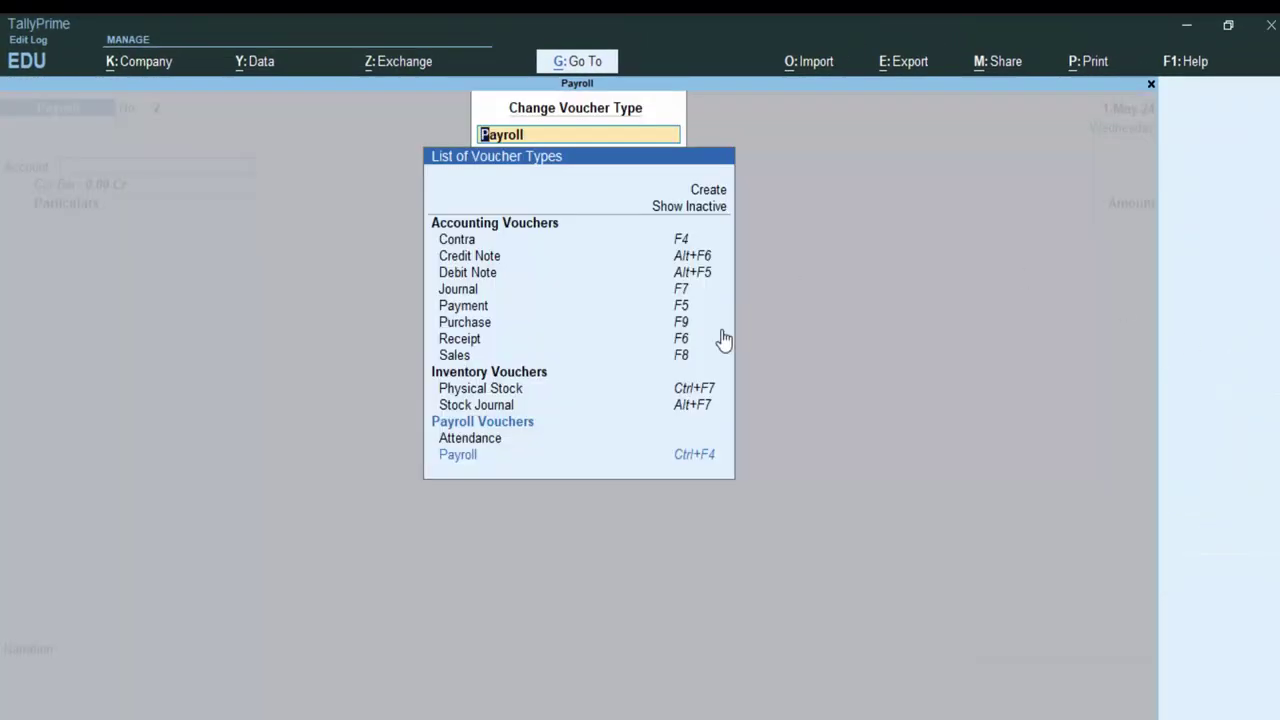
pyautogui.click(462, 438)
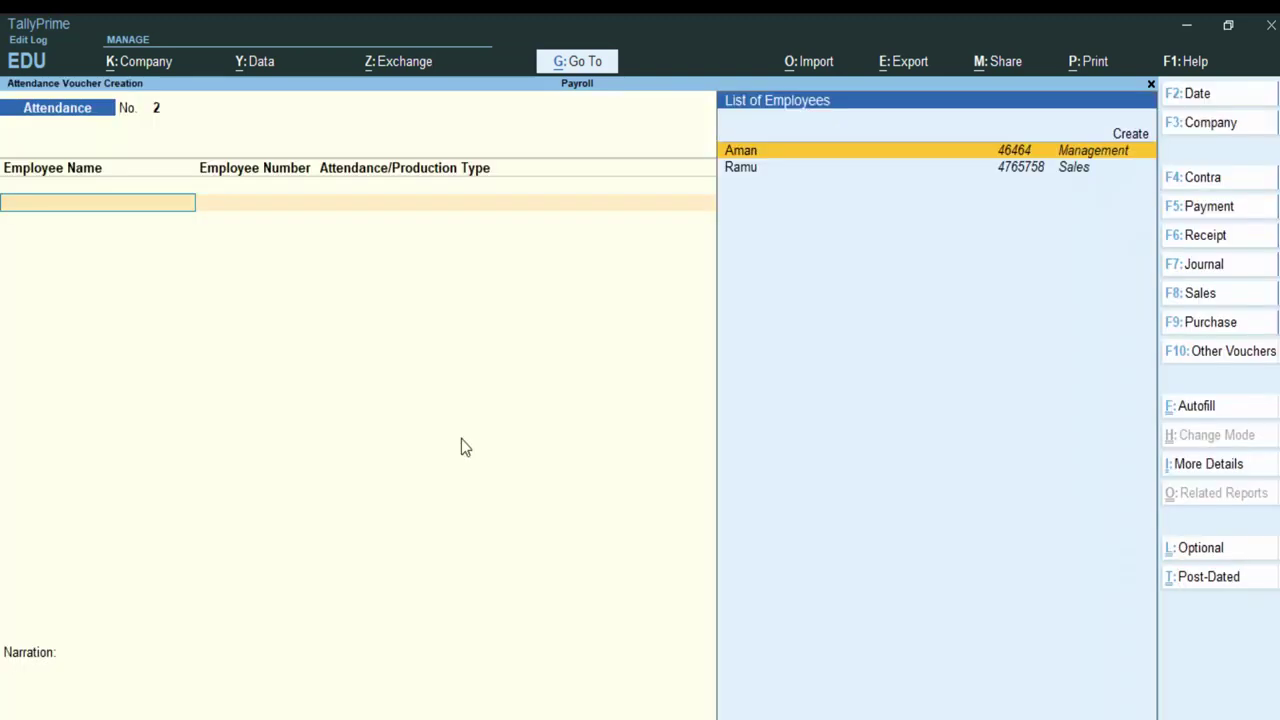
pyautogui.press('Down')
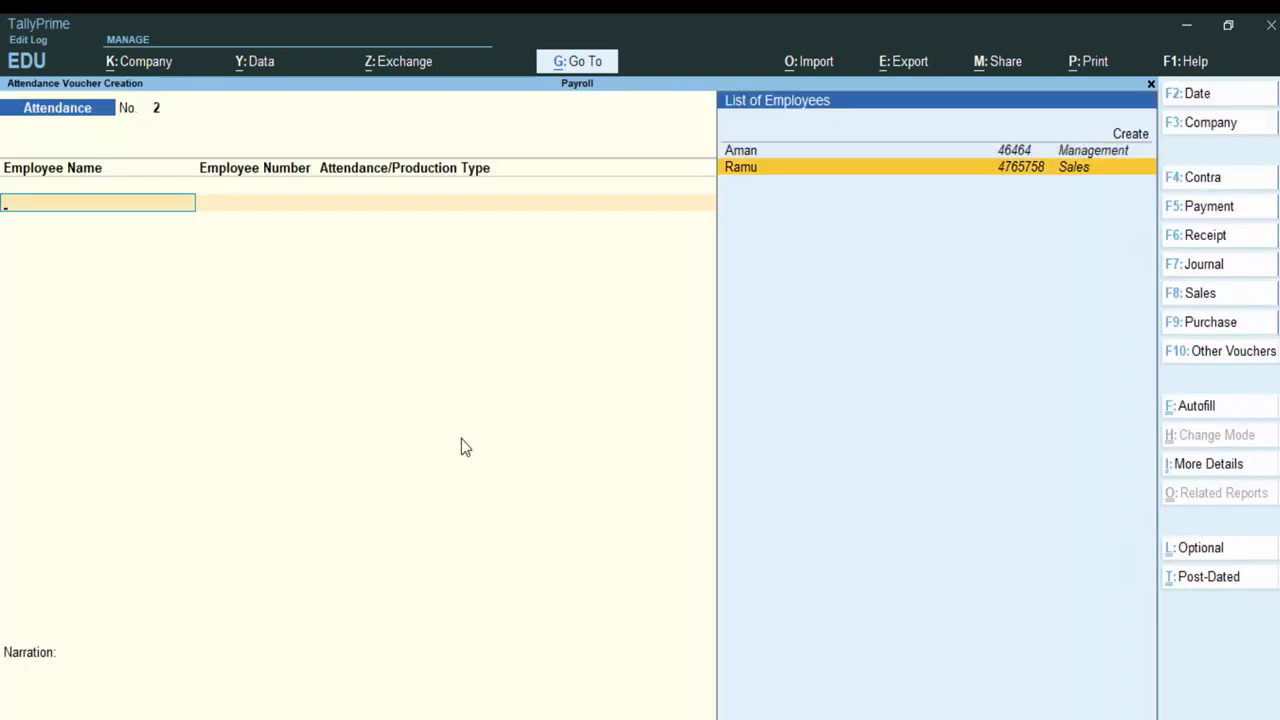
pyautogui.press('Return')
pyautogui.press('Return')
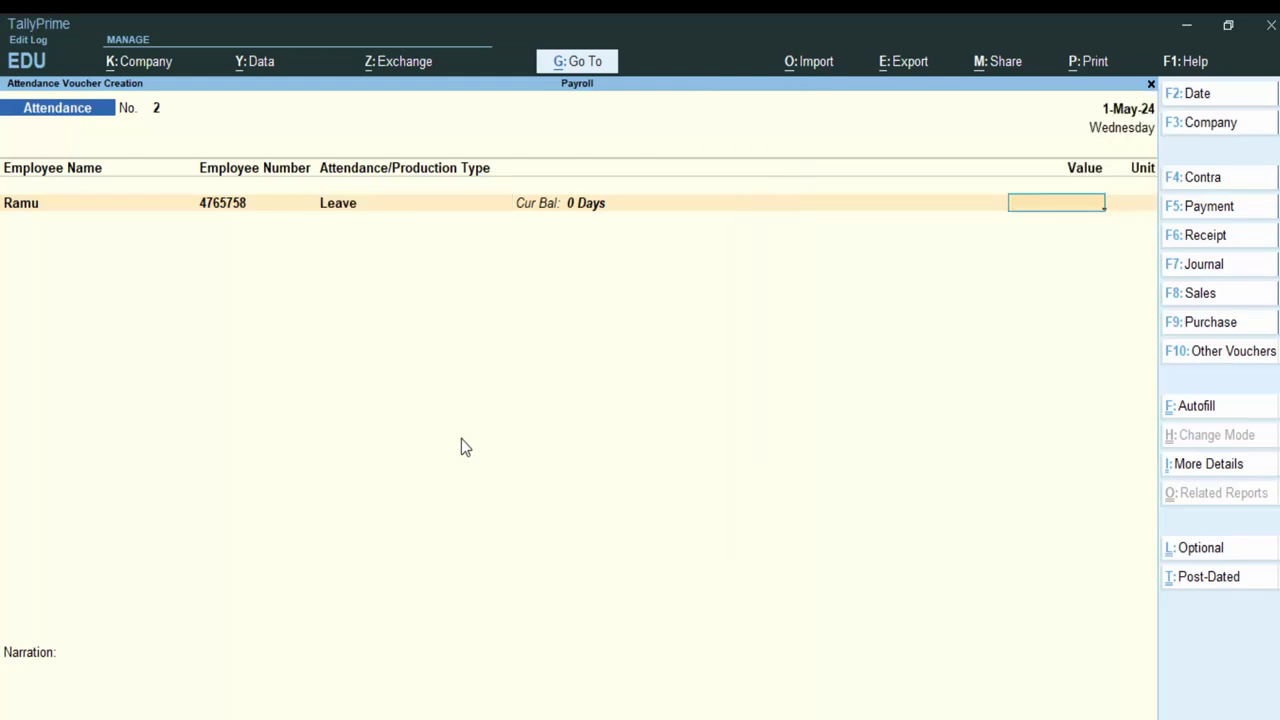
pyautogui.write('2')
pyautogui.write('0')
pyautogui.press('Return')
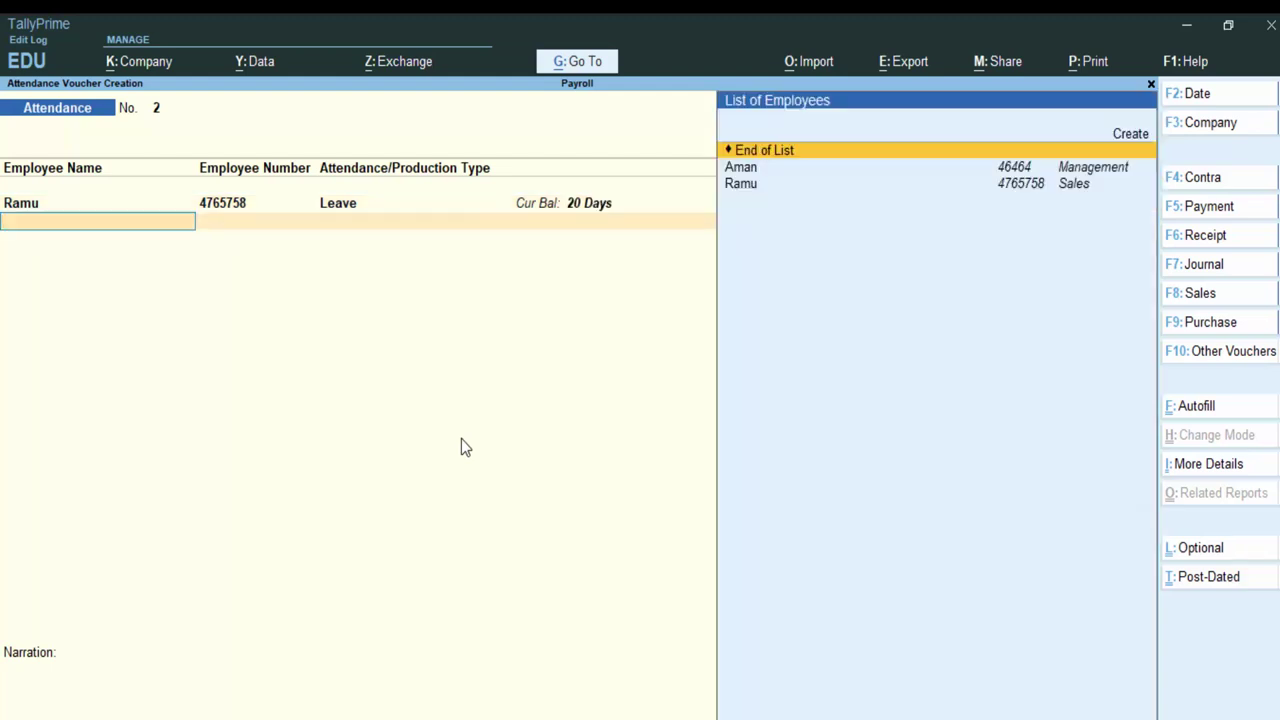
pyautogui.press('Return')
pyautogui.press('Return')
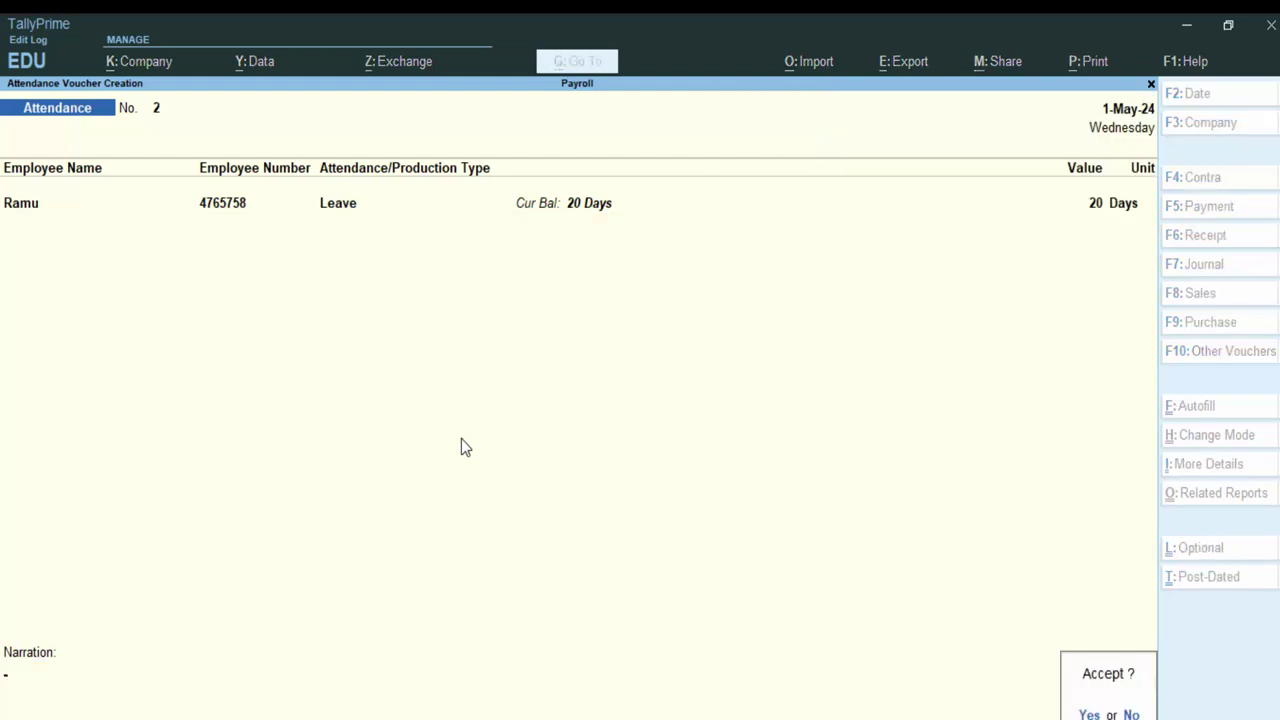
pyautogui.press('Return')
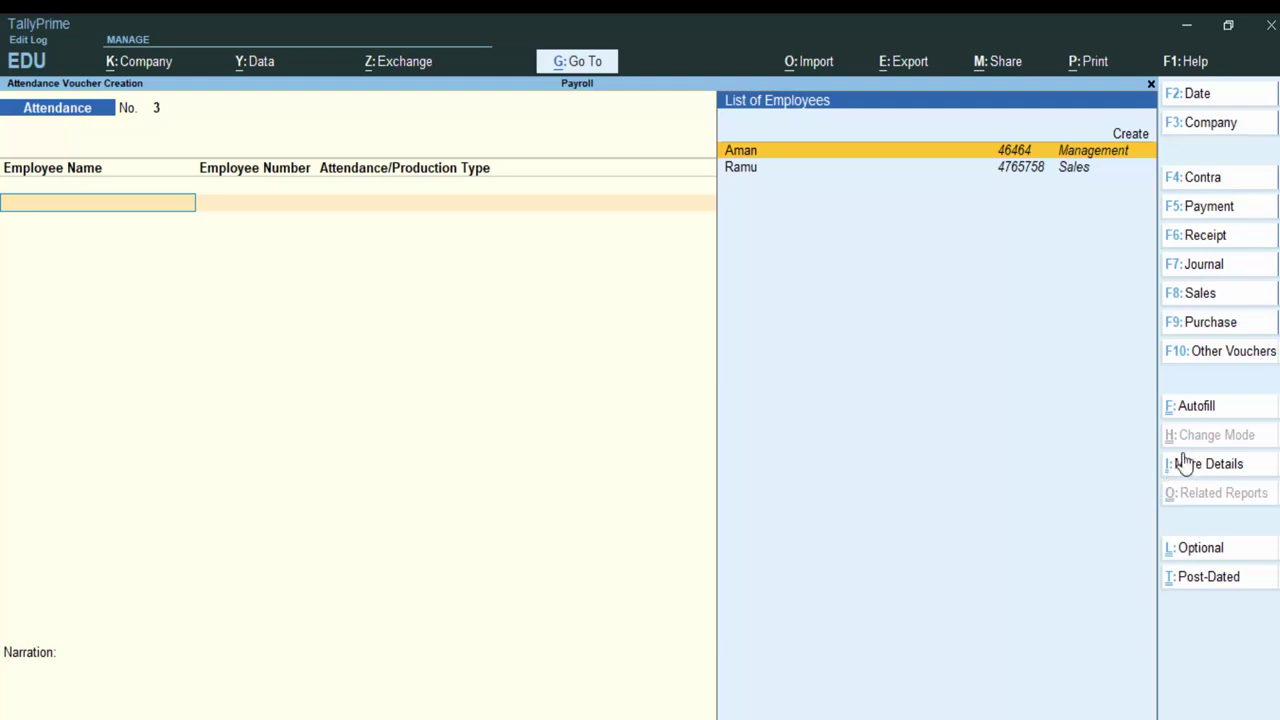
# Switch to a Payroll voucher with Cash as the paying account.
pyautogui.click(1208, 356)
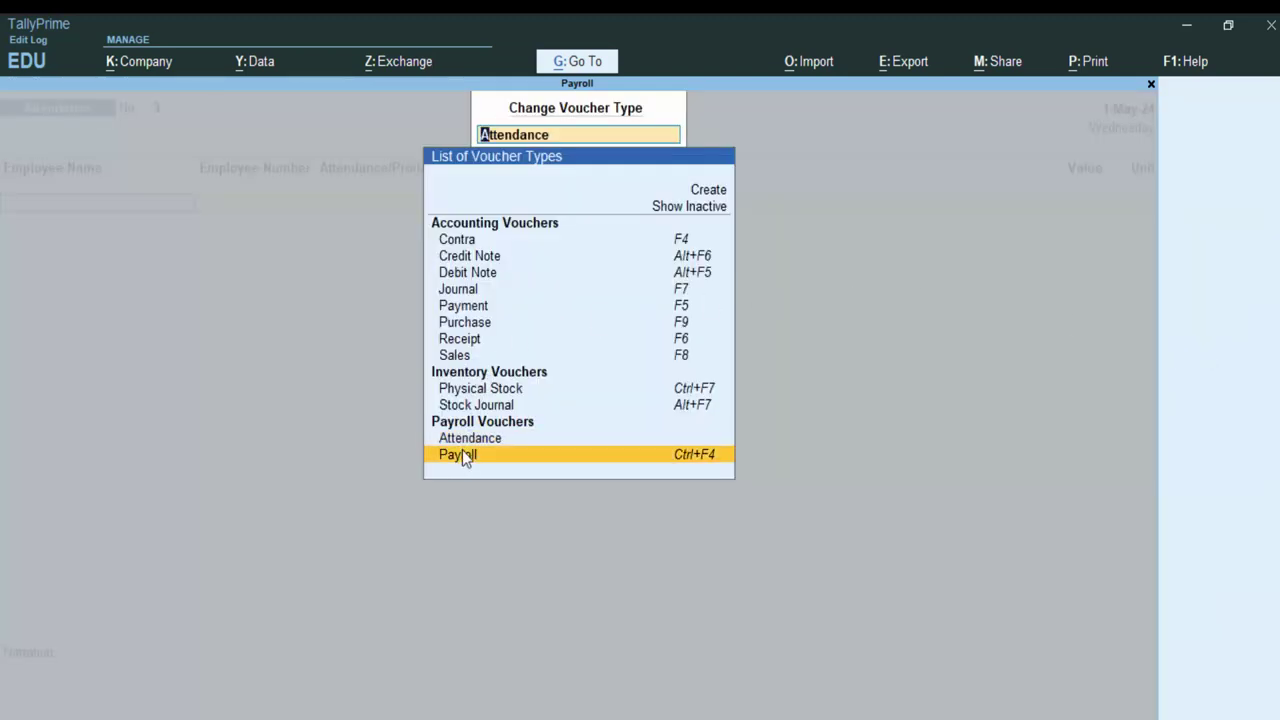
pyautogui.click(463, 456)
pyautogui.press('Return')
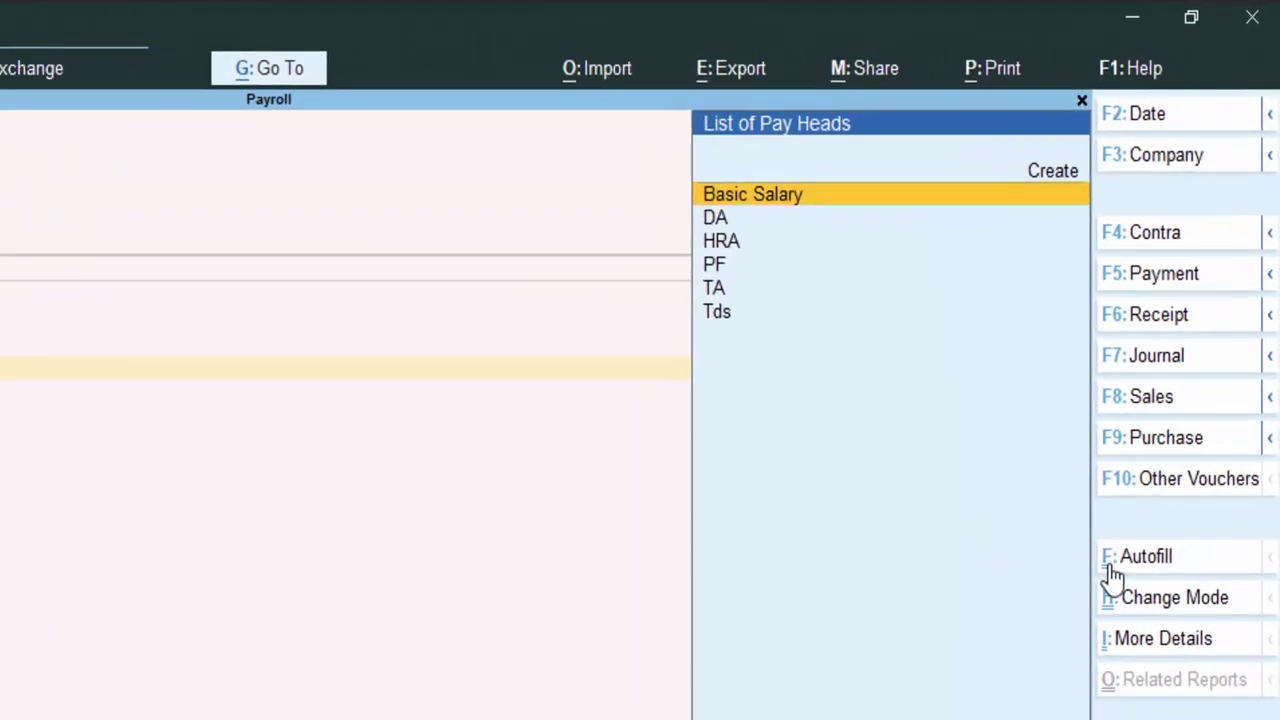
pyautogui.press('BackSpace')
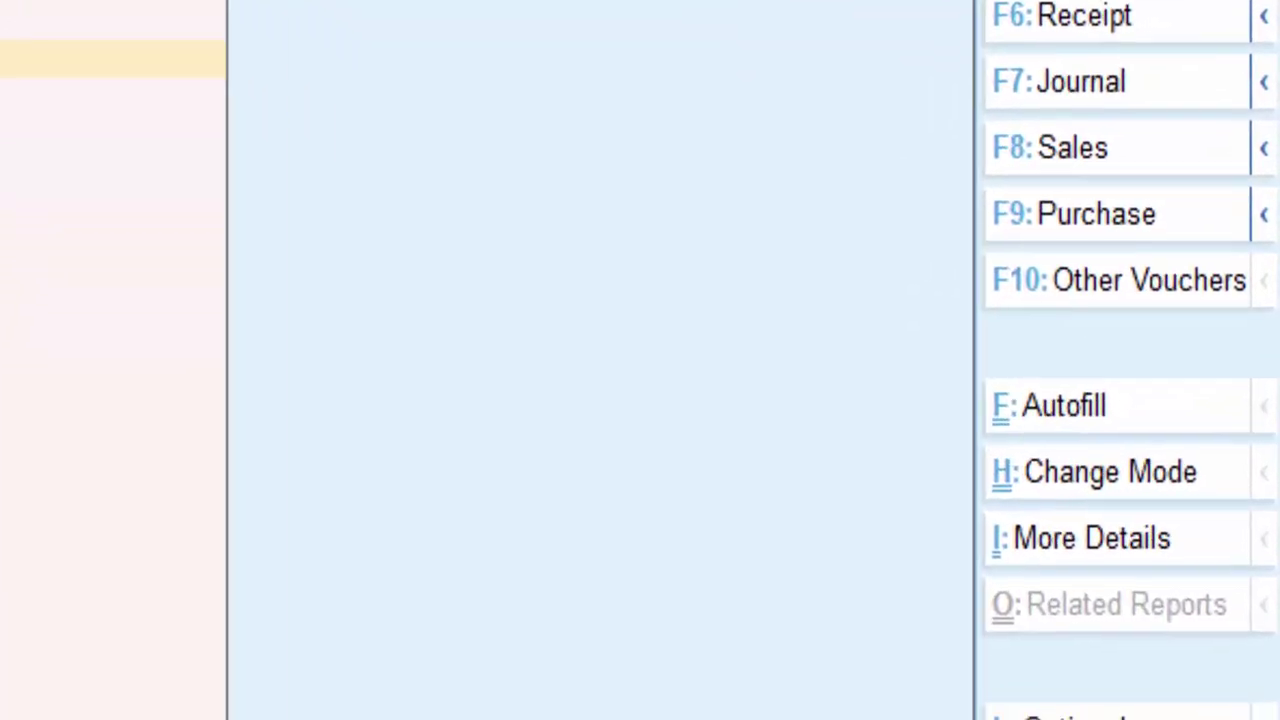
# Autofill Salary from 1-5-2024 to 31-5-2024 for the Sales employee, sorted by Employee Name.
pyautogui.click(1050, 402)
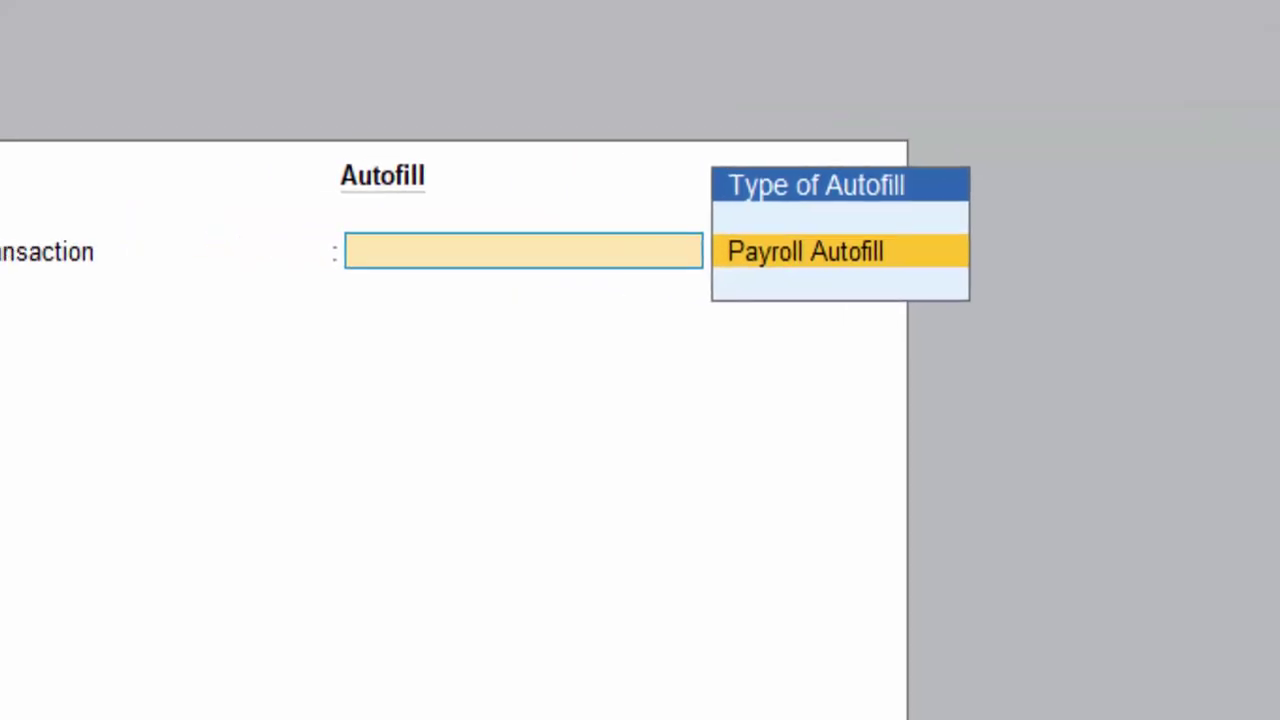
pyautogui.press('Return')
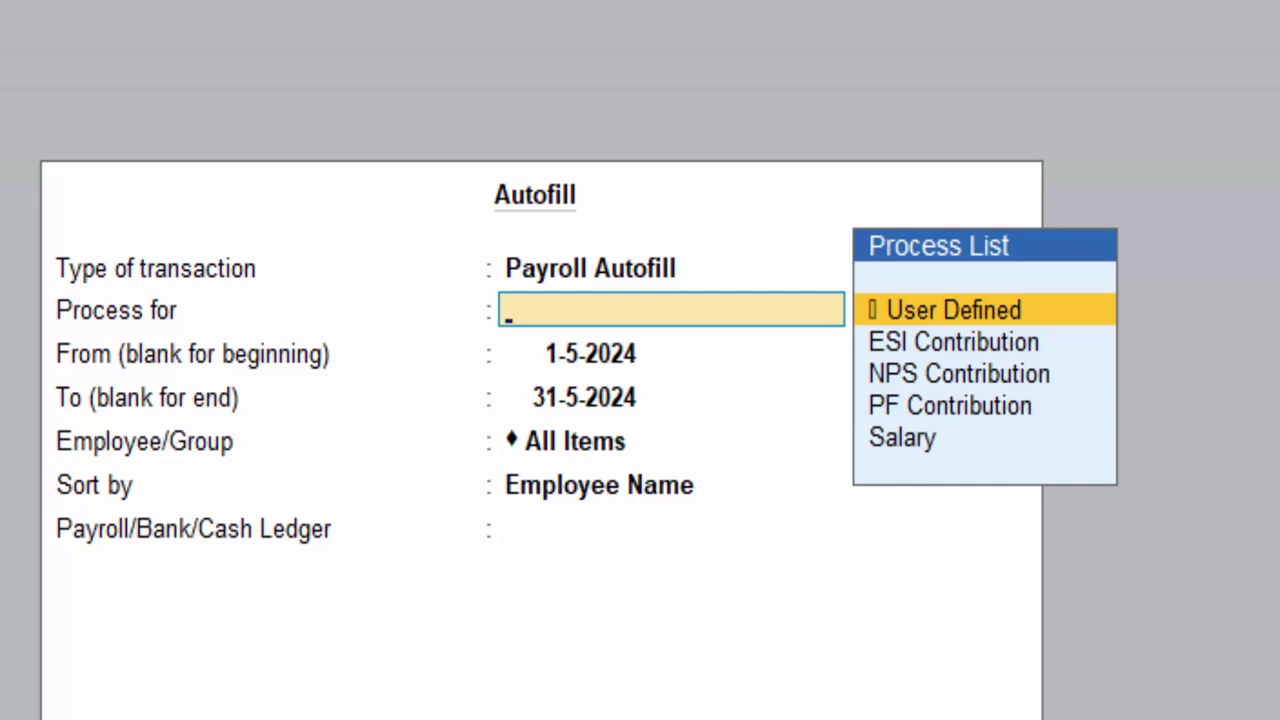
pyautogui.press('Down')
pyautogui.press('Down')
pyautogui.press('Down')
pyautogui.press('Down')
pyautogui.press('Return')
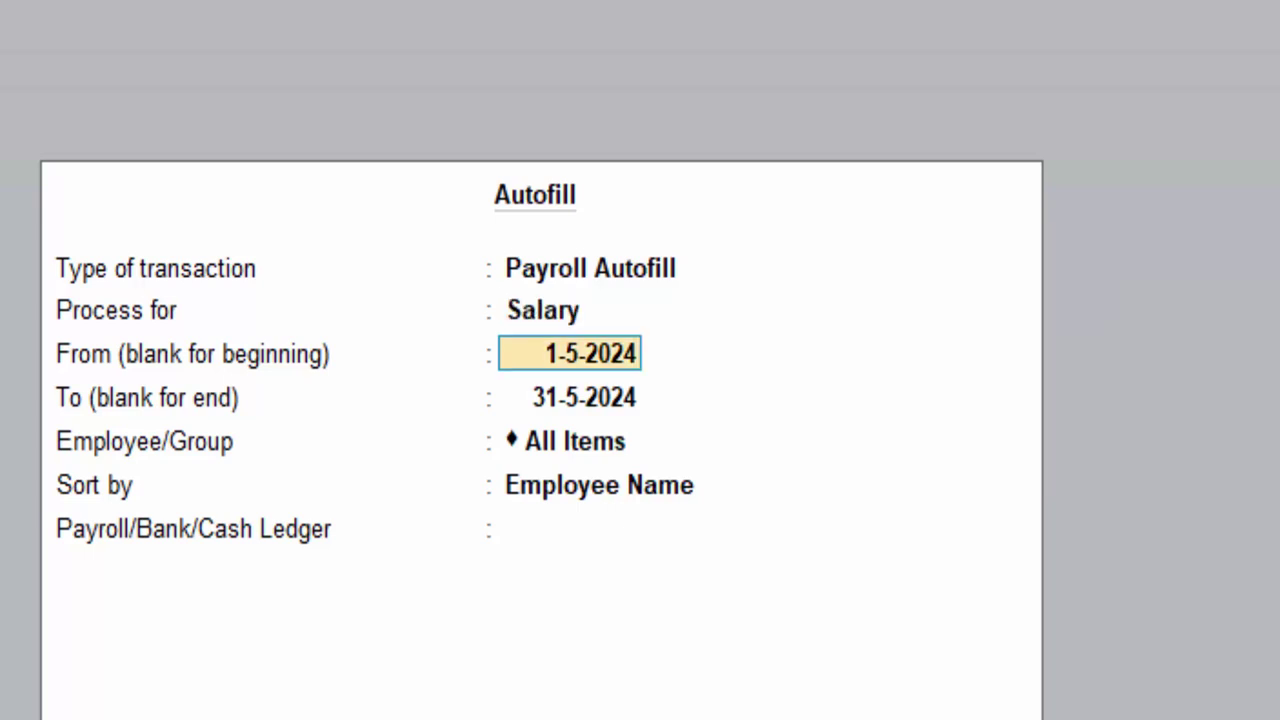
pyautogui.press('Return')
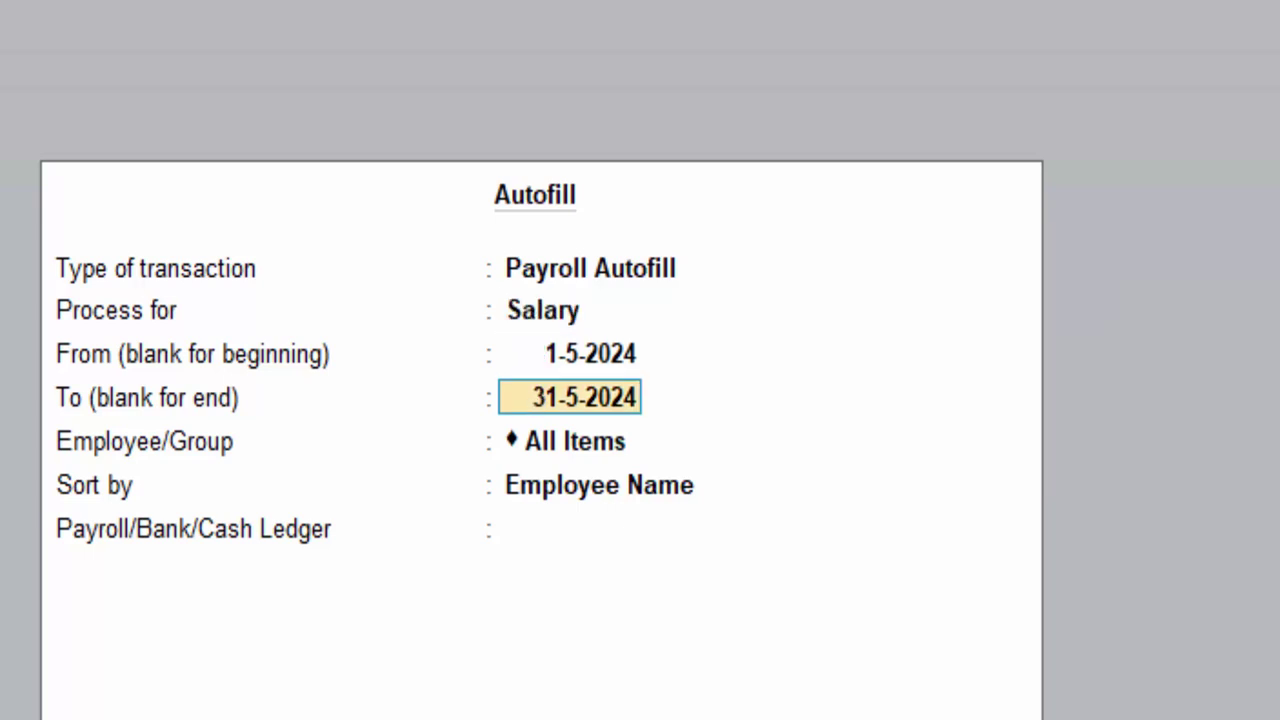
pyautogui.press('Return')
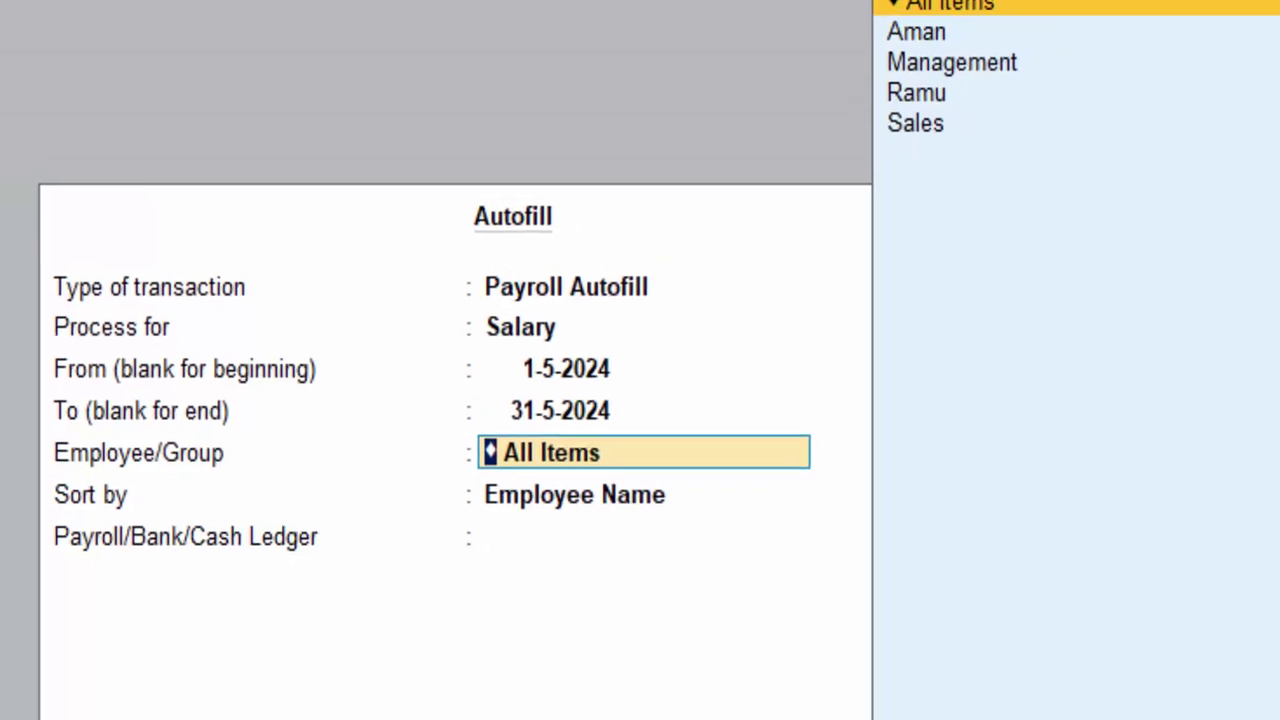
pyautogui.press('Down')
pyautogui.press('Down')
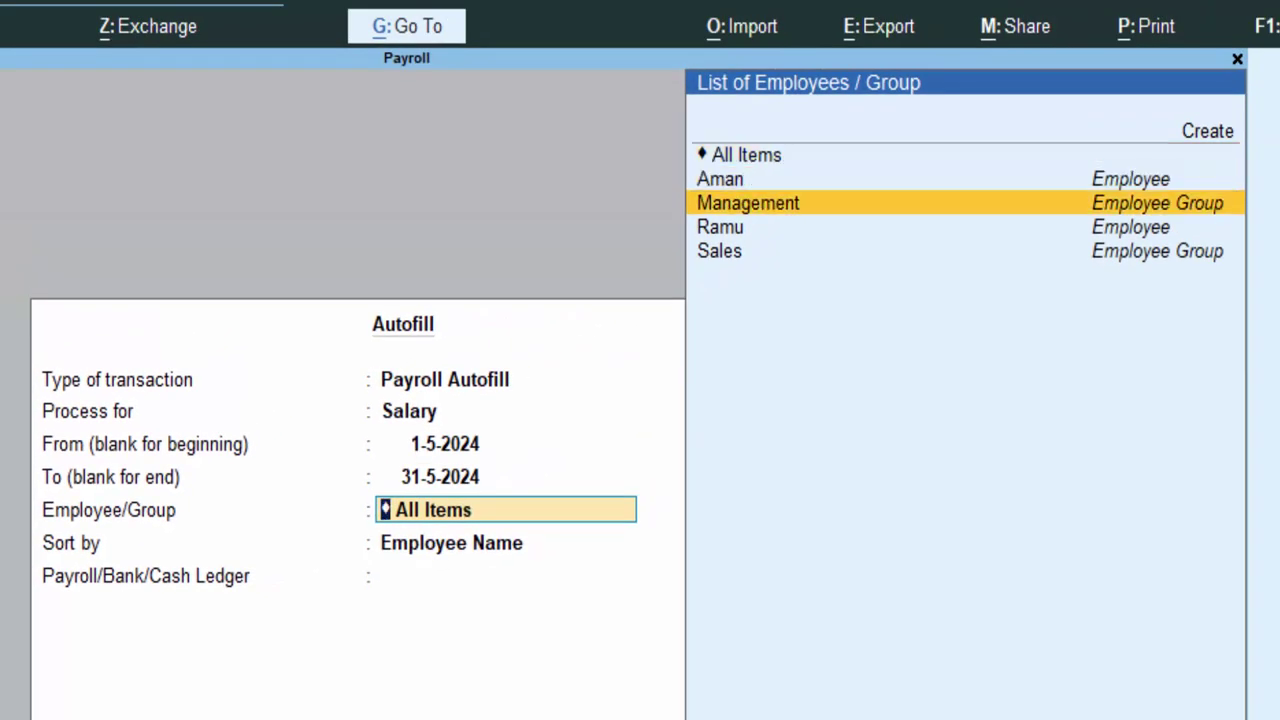
pyautogui.press('Down')
pyautogui.press('Return')
pyautogui.press('Return')
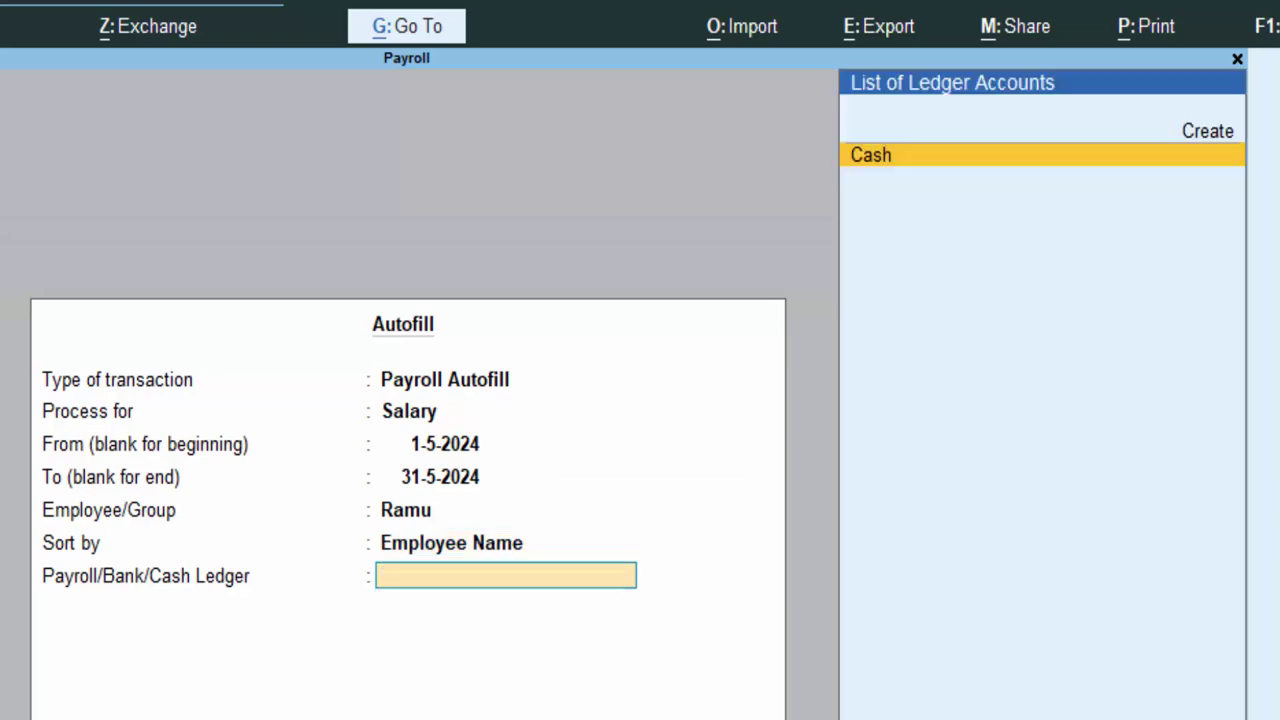
pyautogui.press('Return')
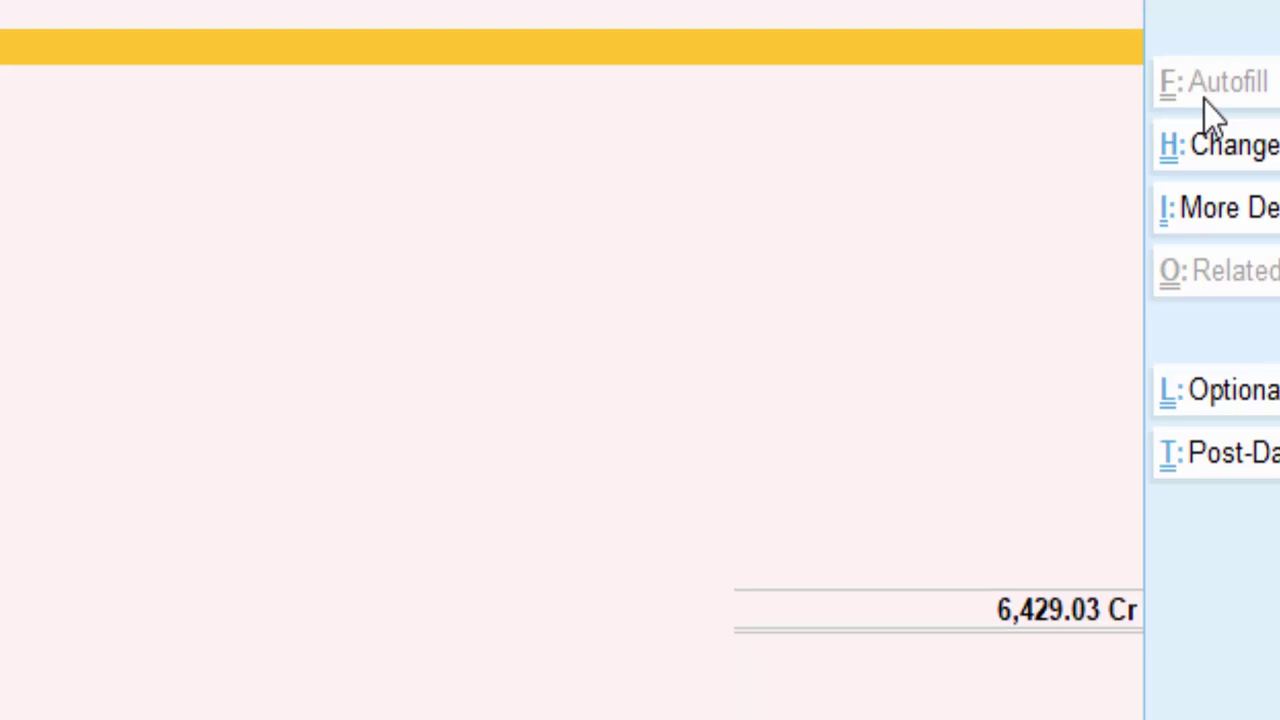
# Save the auto-filled payroll voucher for the Sales employee and quit voucher entry.
pyautogui.press('Return')
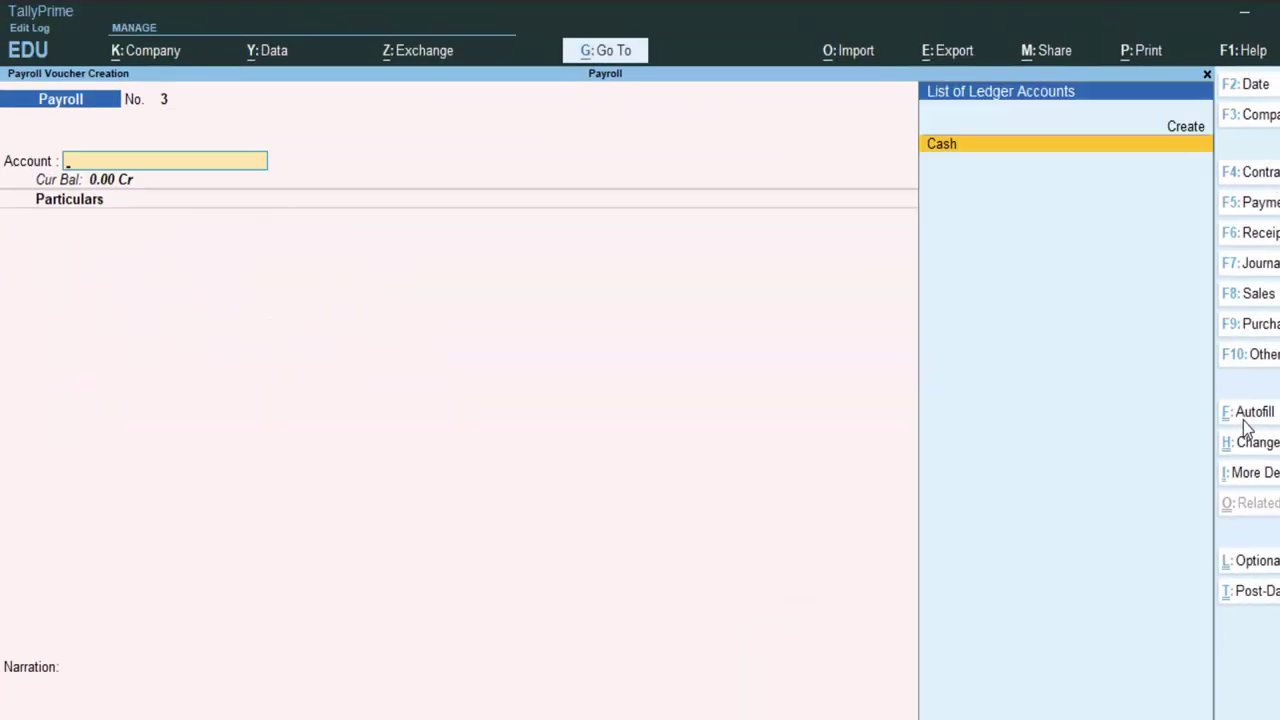
pyautogui.press('Escape')
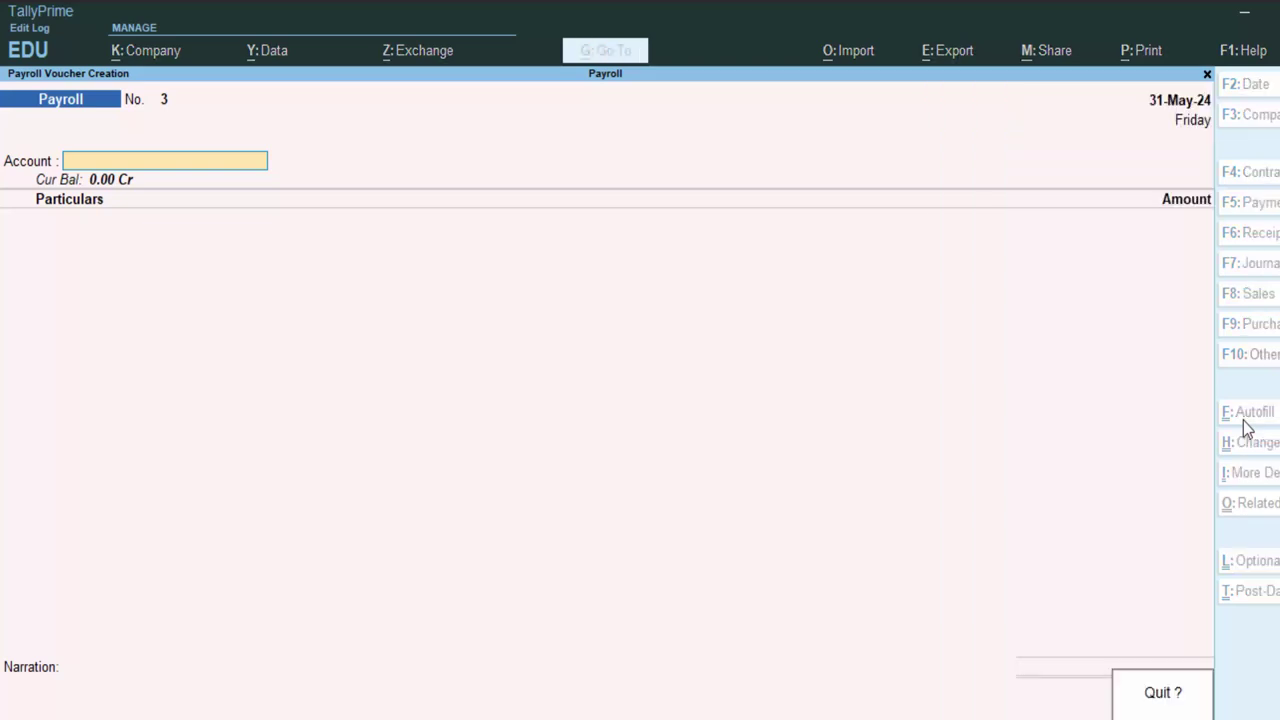
pyautogui.press('Return')
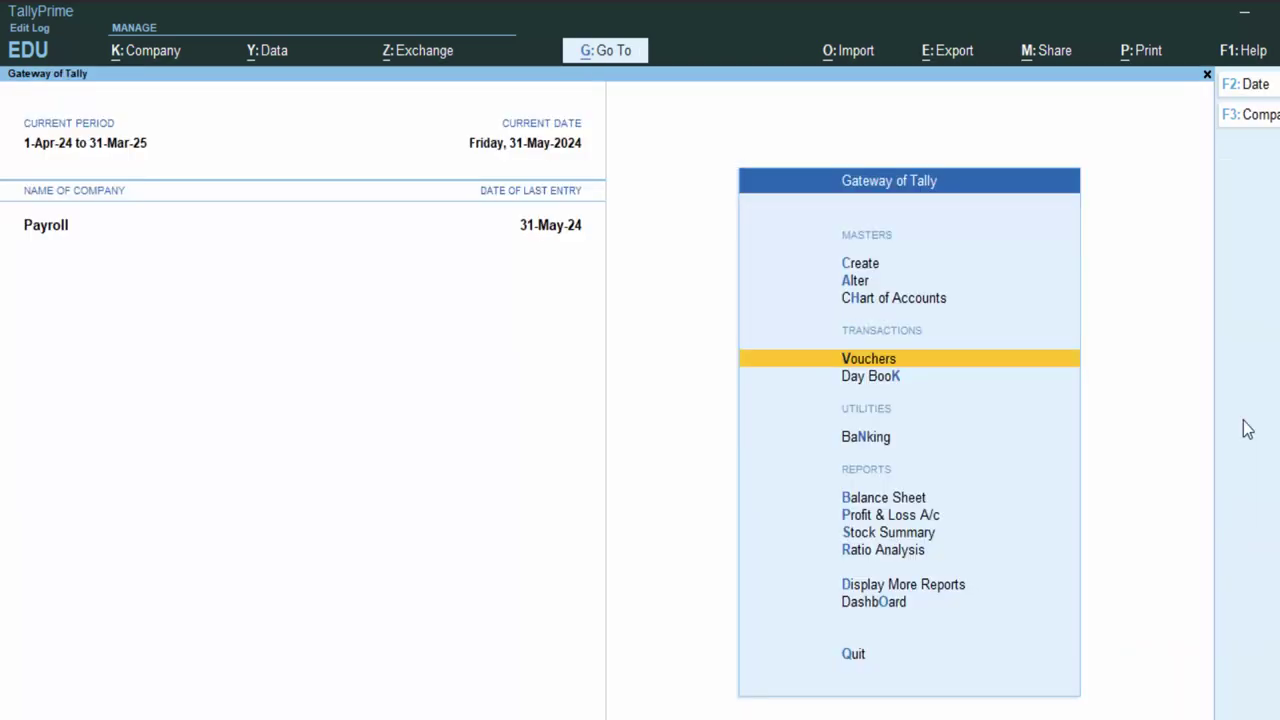
# Open the Pay Slip report under Display More Reports > Payroll Reports.
pyautogui.press('d')
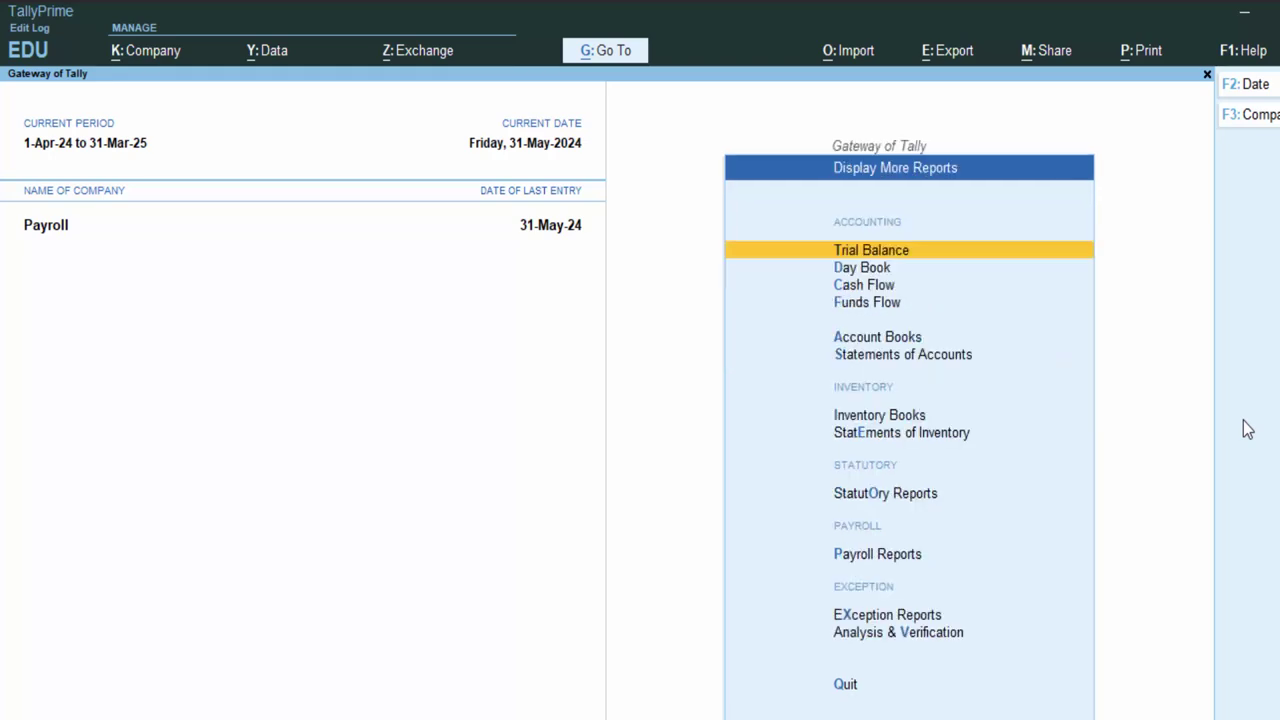
pyautogui.press('Down')
pyautogui.press('Down')
pyautogui.press('Down')
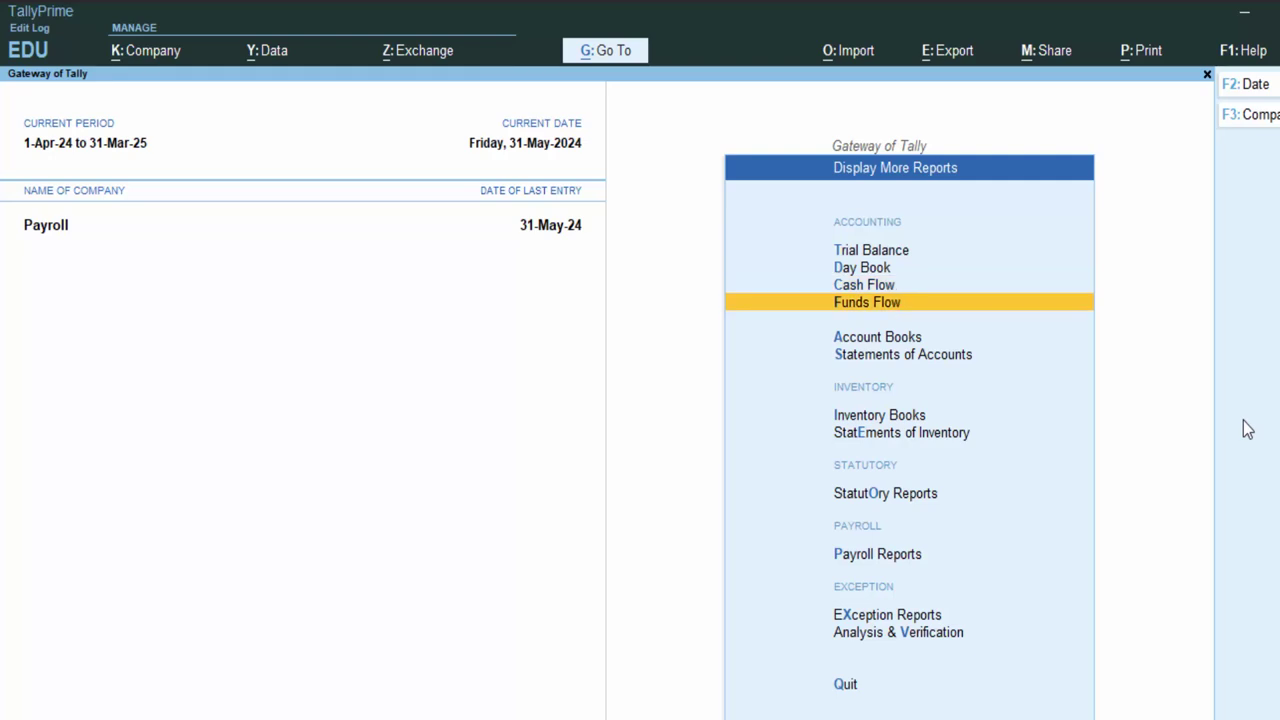
pyautogui.press('Down')
pyautogui.press('Down')
pyautogui.press('Down')
pyautogui.press('Down')
pyautogui.press('Down')
pyautogui.press('Down')
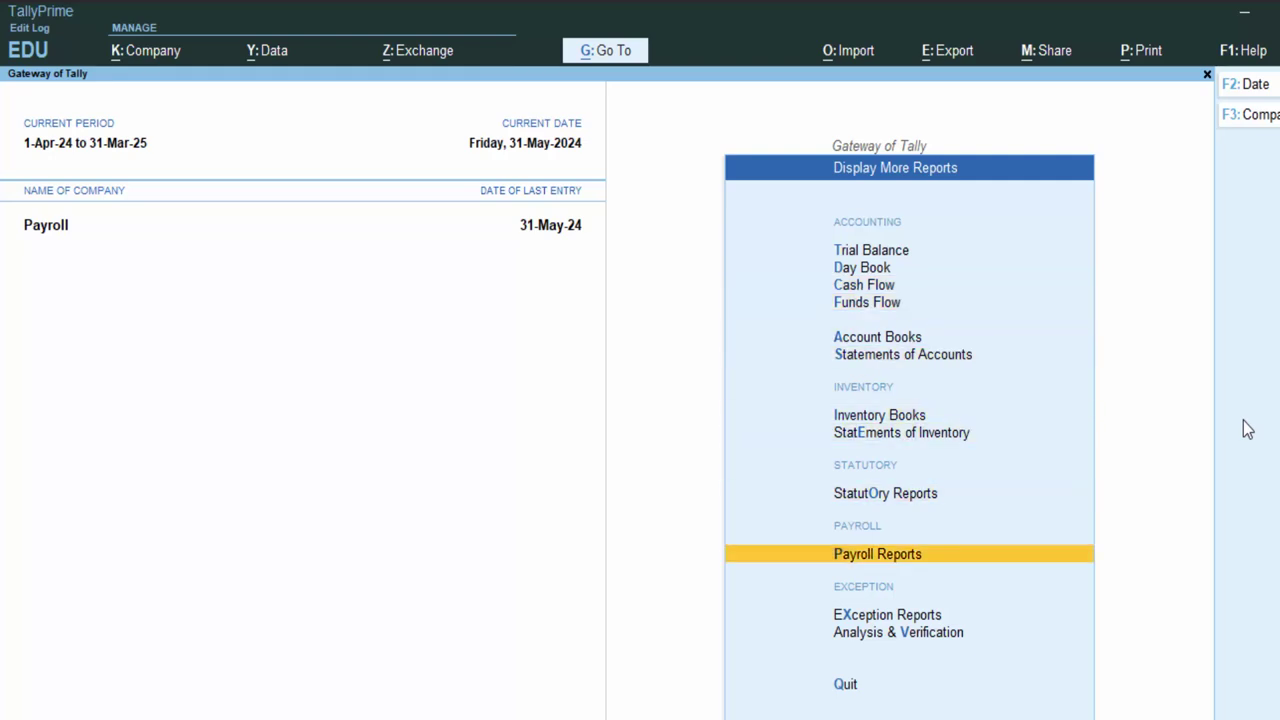
pyautogui.press('Return')
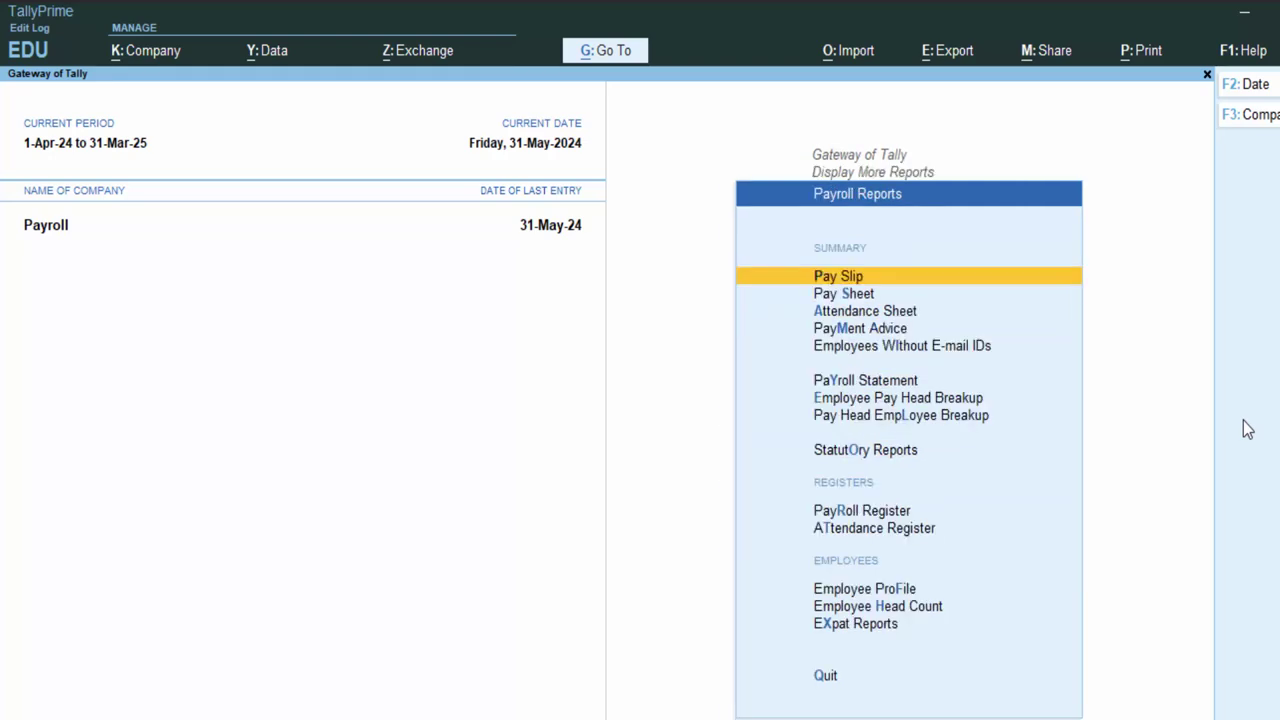
pyautogui.press('Return')
# Preview the Manager employee's current May-2024 pay slip (net 22,593.42) zoomed in, then close the preview.
pyautogui.press('Down')
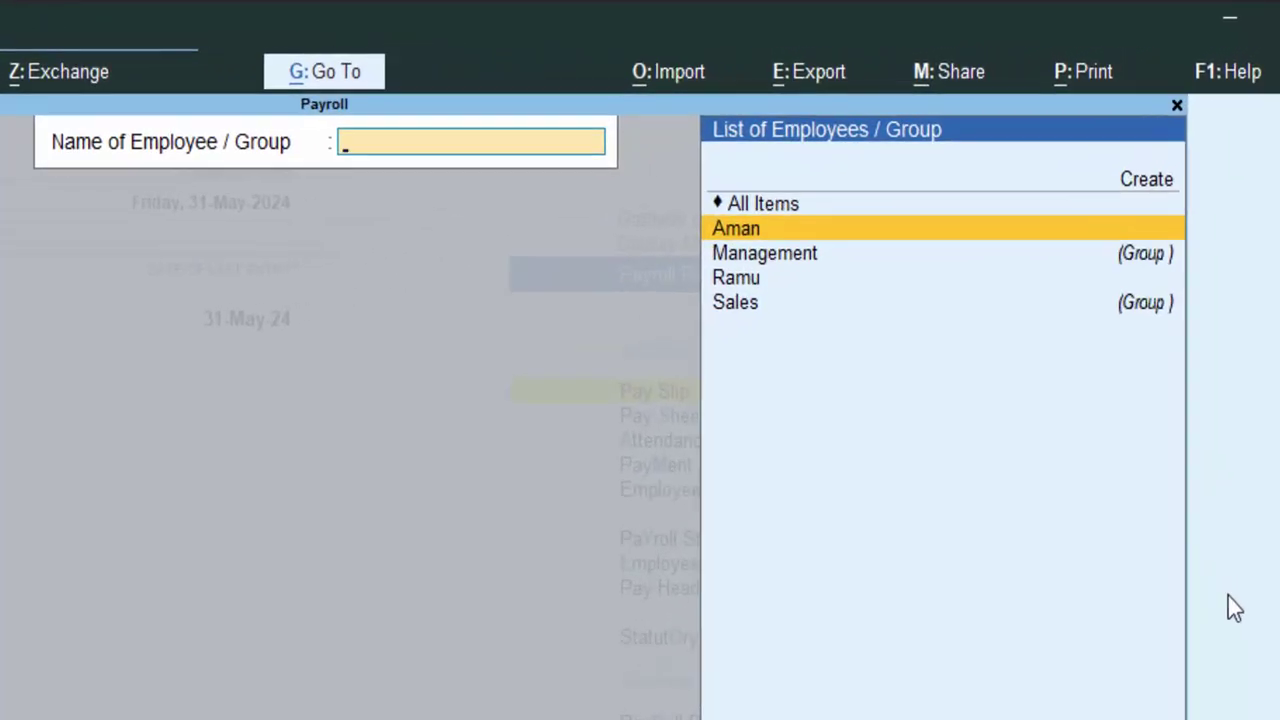
pyautogui.press('Return')
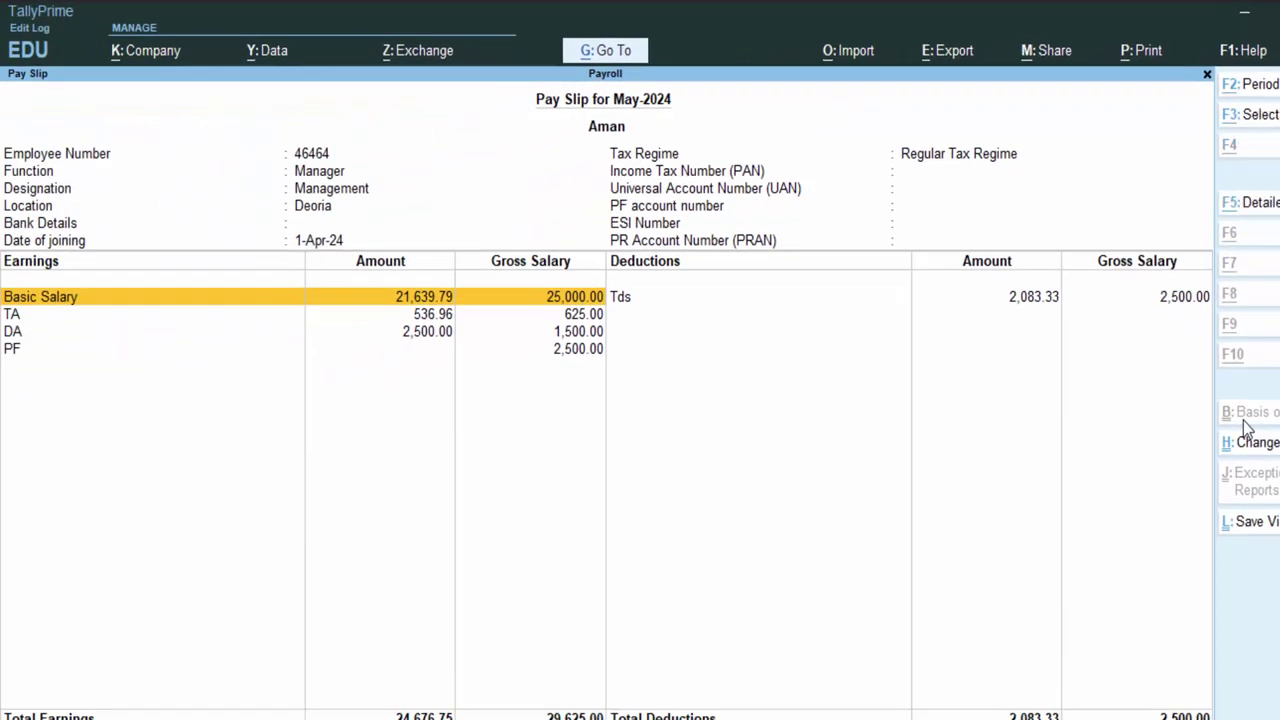
pyautogui.hotkey('alt', 'p')
pyautogui.press('Return')
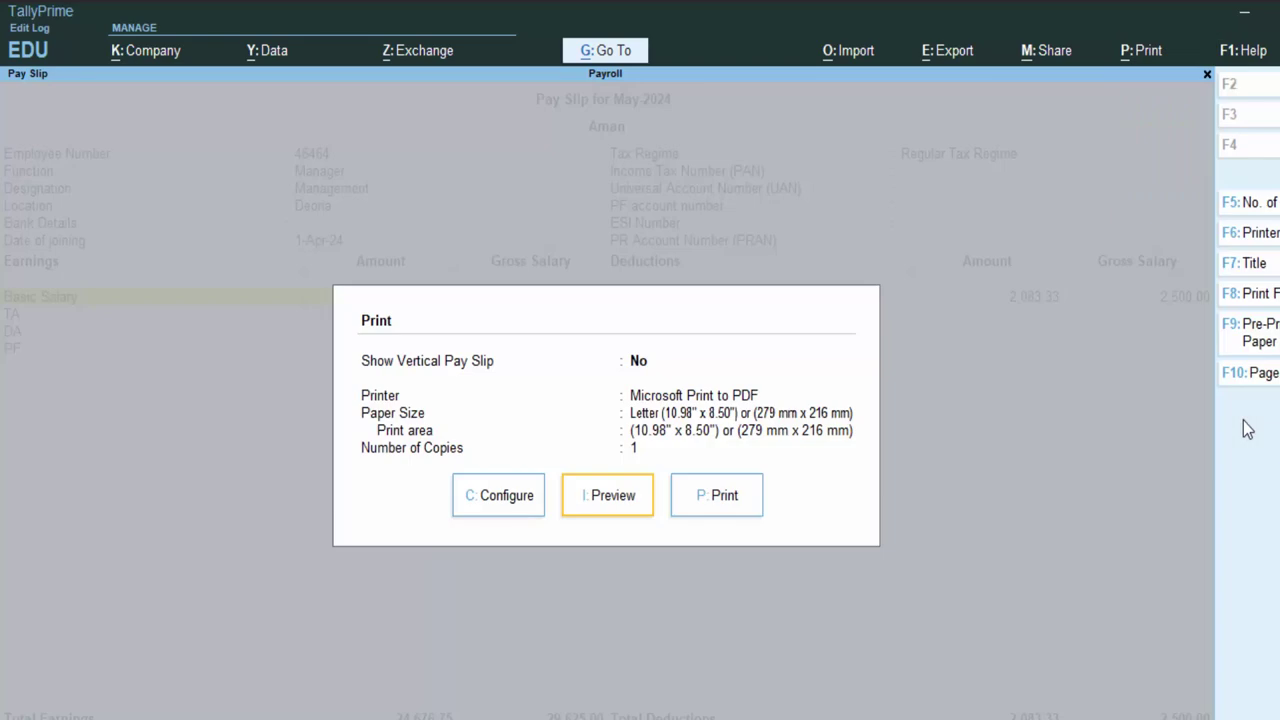
pyautogui.press('i')
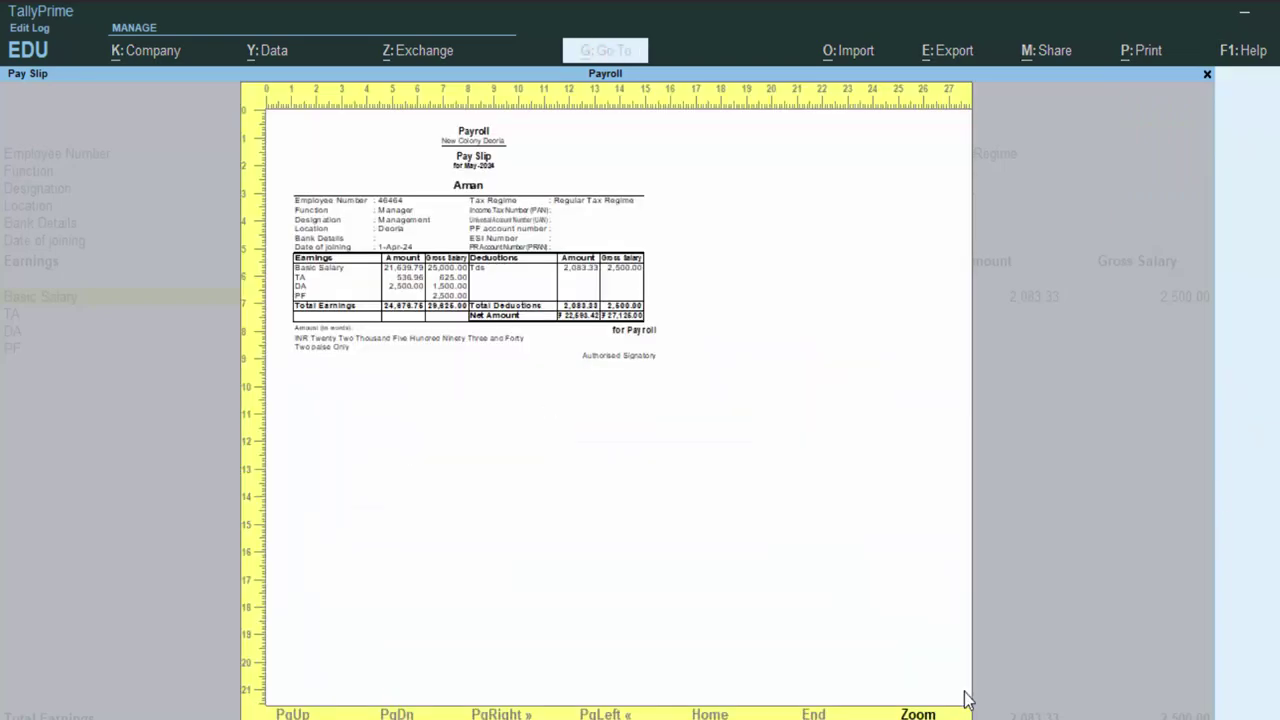
pyautogui.click(930, 712)
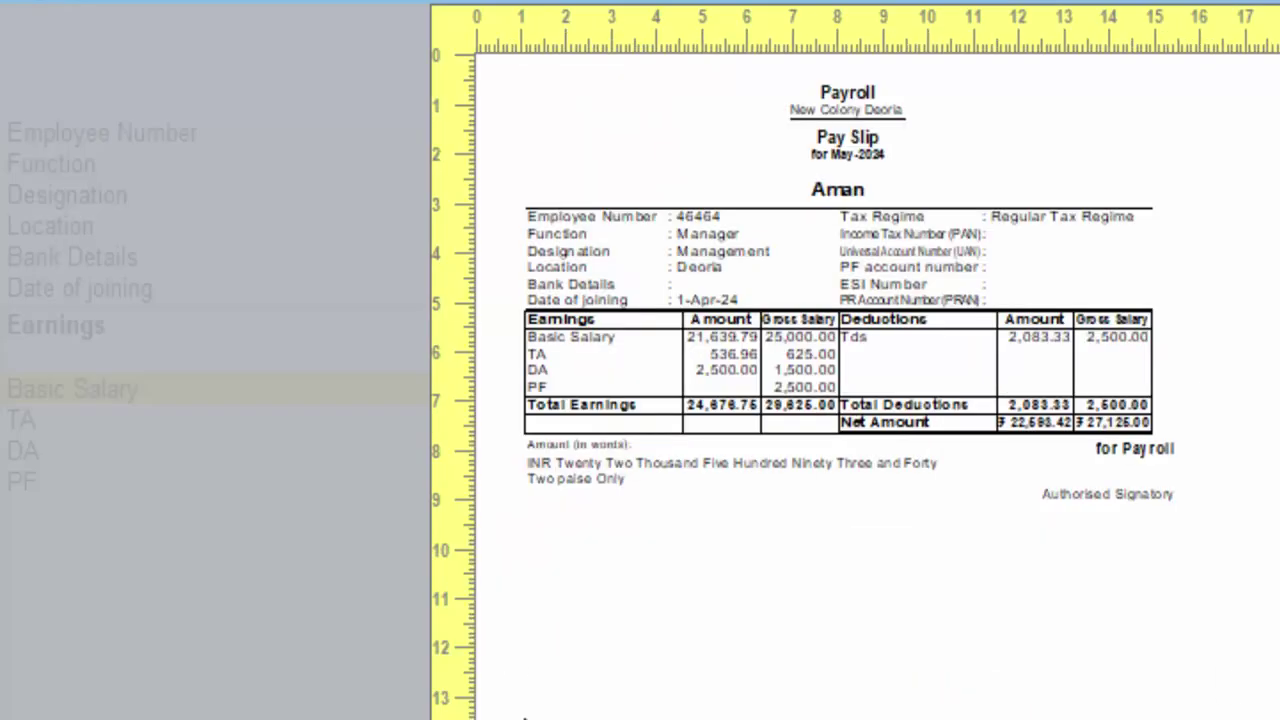
pyautogui.press('Escape')
pyautogui.press('Escape')
pyautogui.press('Escape')
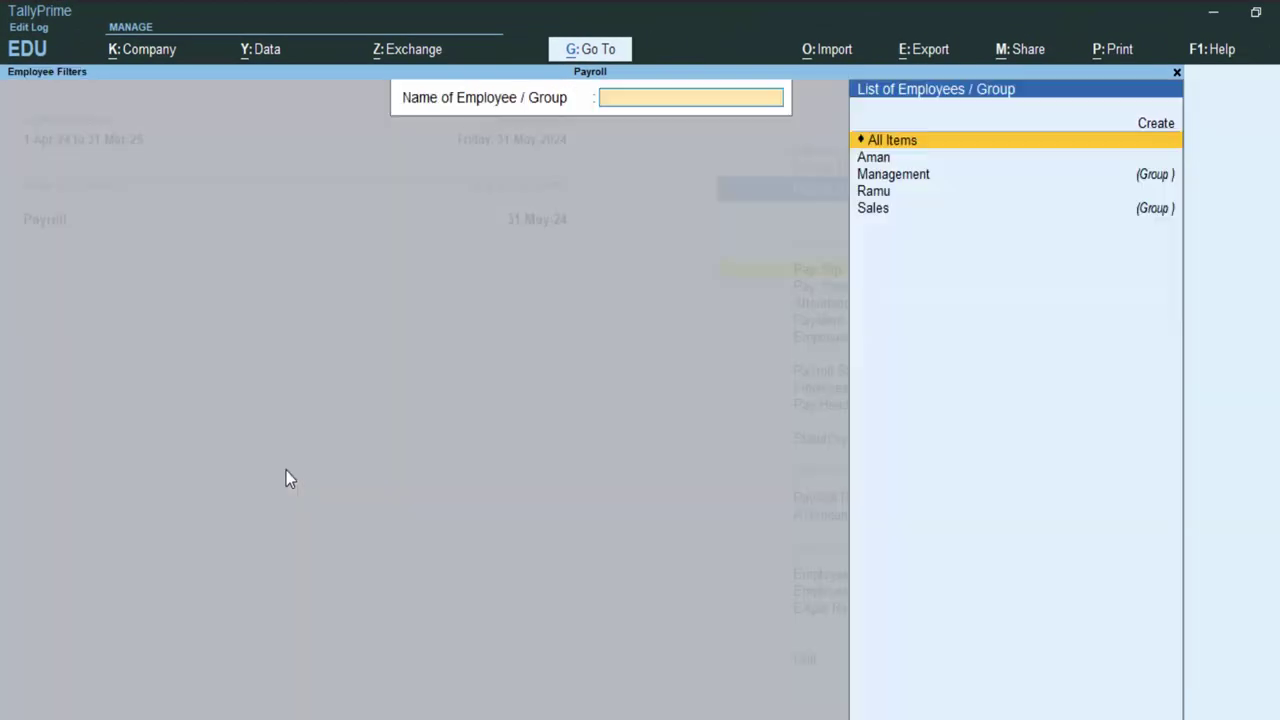
# Preview the Sales employee's May-2024 pay slip zoomed in, showing 20 days leave and net 6,429.03.
pyautogui.press('Down')
pyautogui.press('Down')
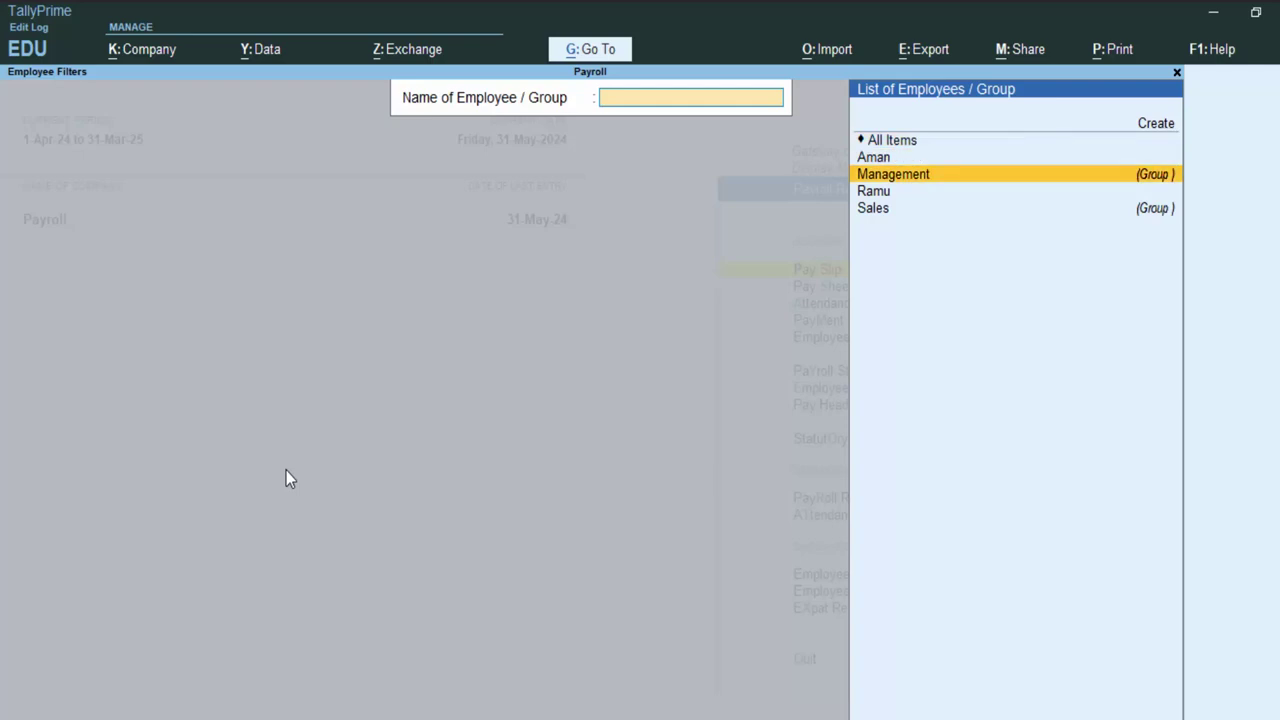
pyautogui.press('Down')
pyautogui.press('Return')
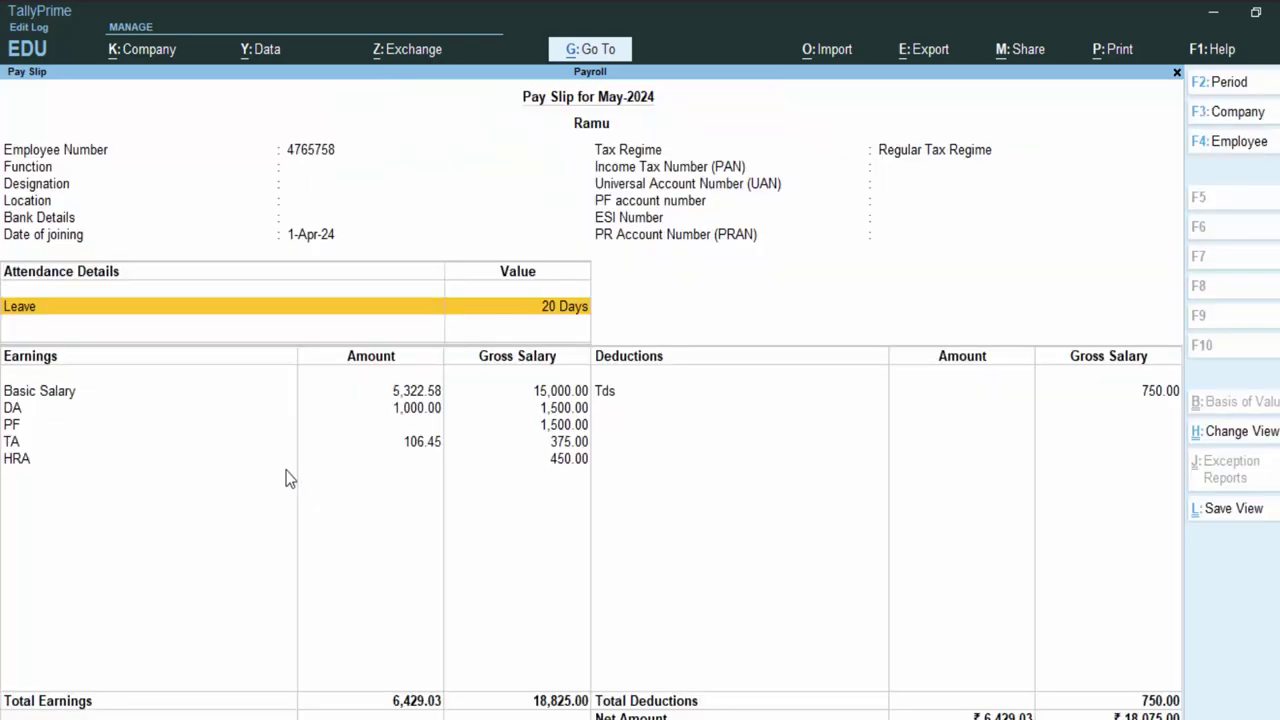
pyautogui.hotkey('alt', 'p')
pyautogui.press('Return')
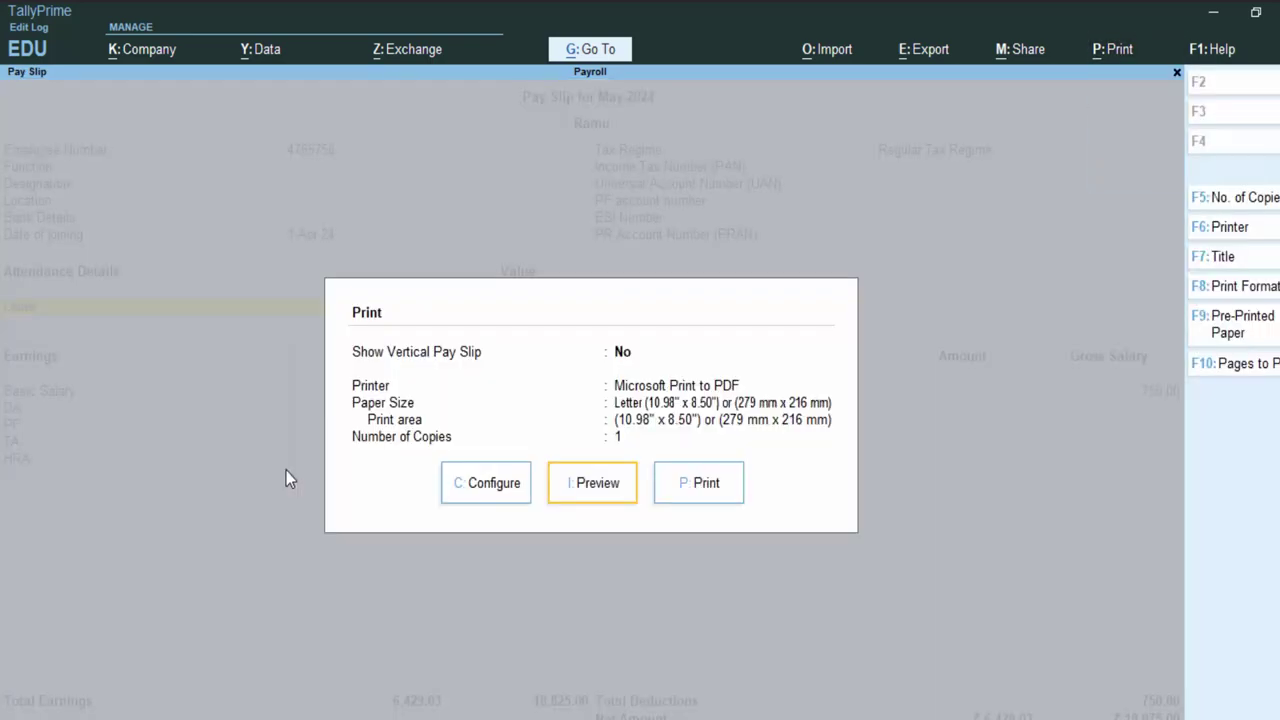
pyautogui.press('i')
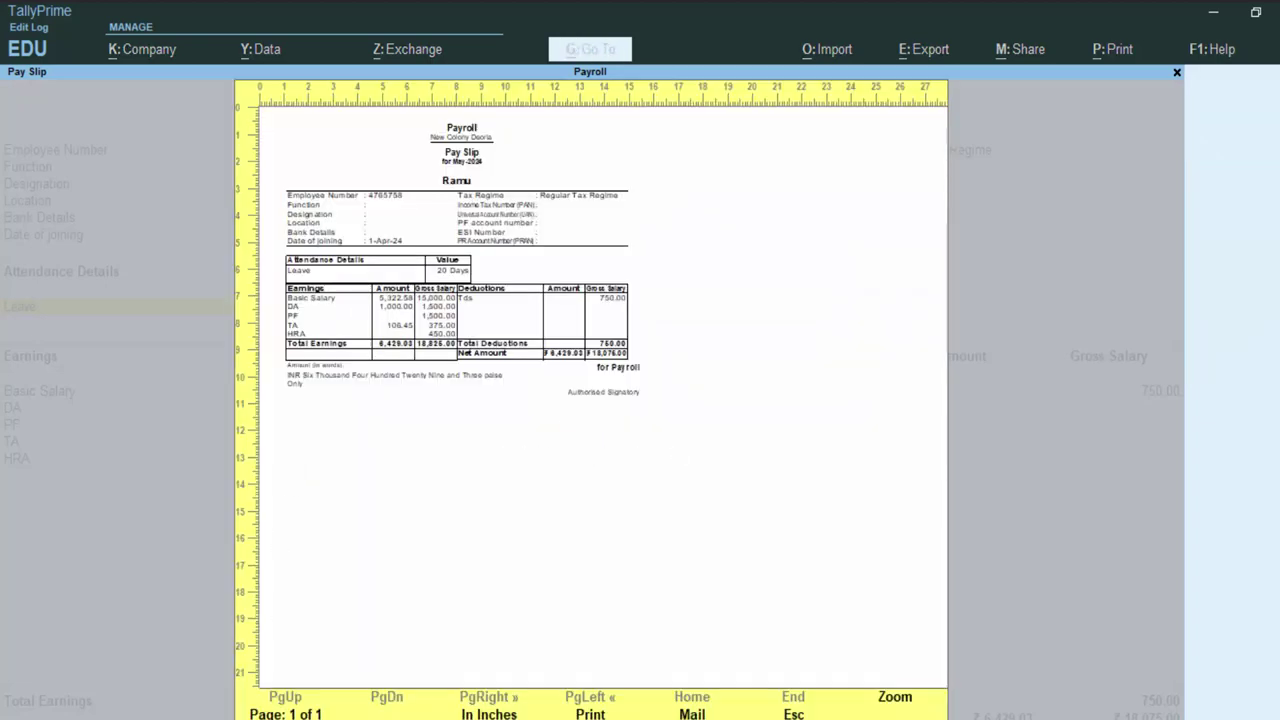
pyautogui.click(929, 700)
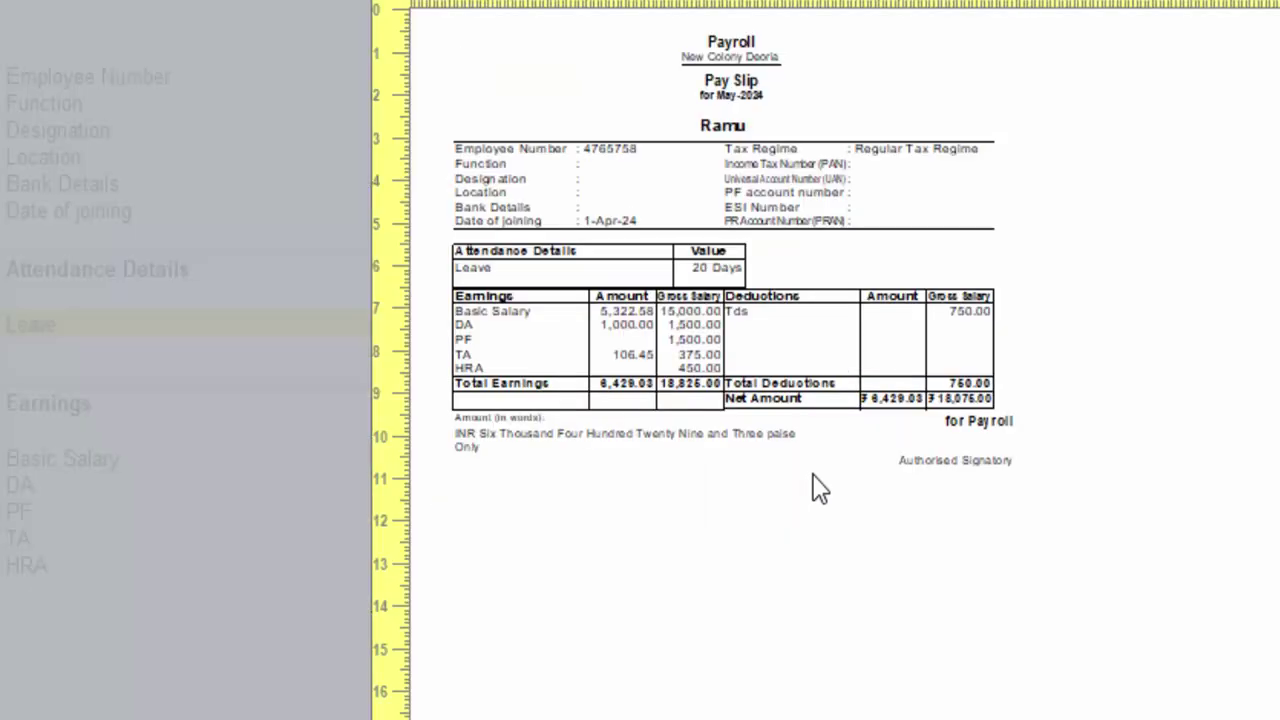
pyautogui.press('Escape')
pyautogui.press('Escape')
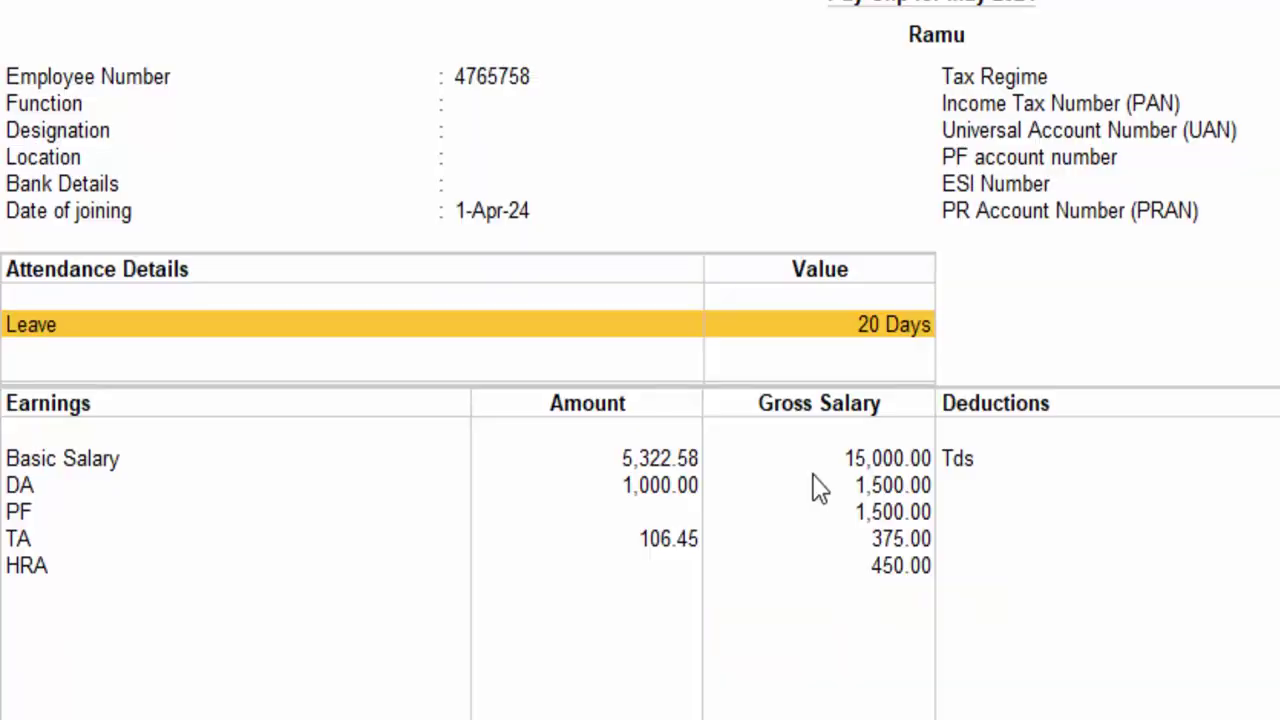
pyautogui.press('Escape')
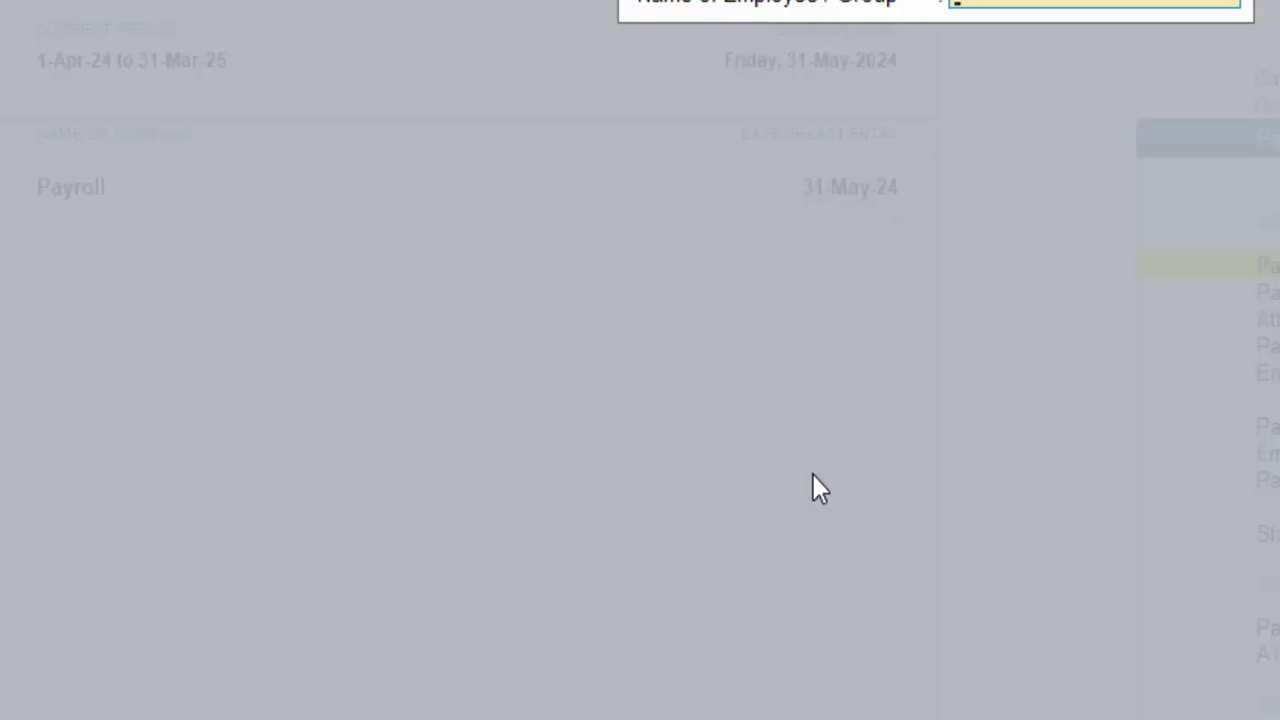
# Show the print preview of the Manager employee's pay slip with Tds 2,083.33 and net 22,593.42.
pyautogui.press('Return')
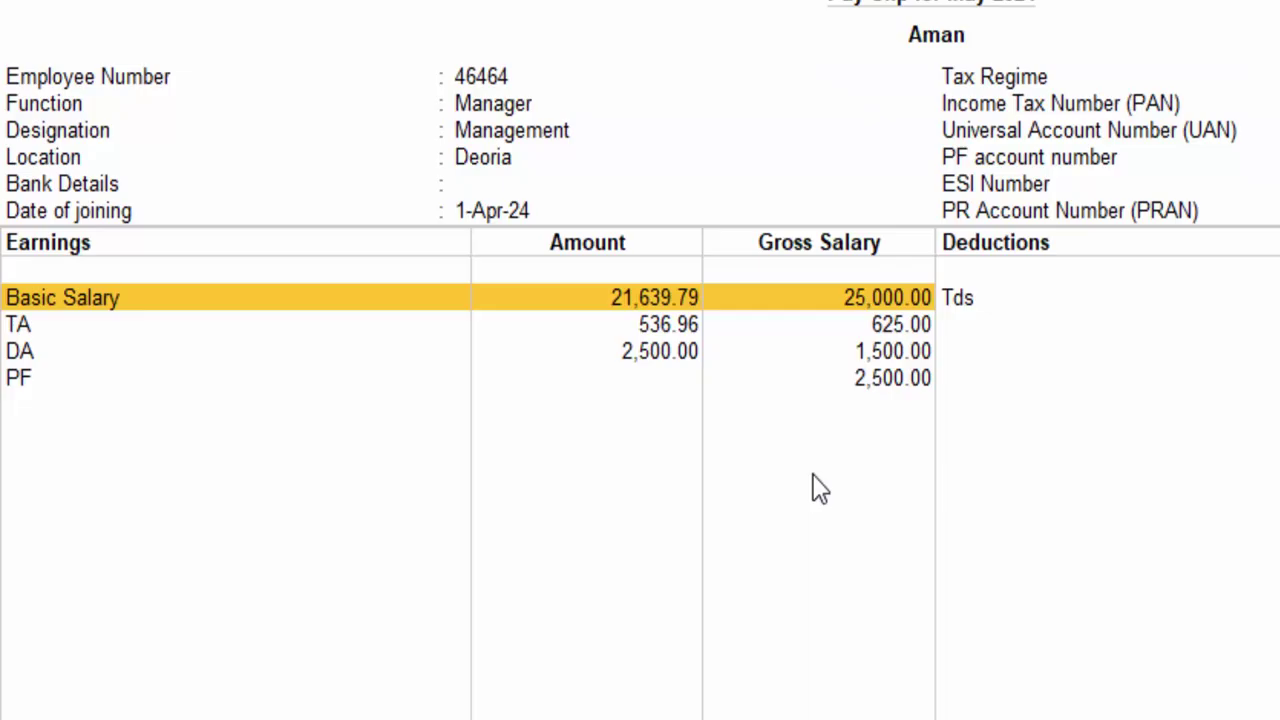
pyautogui.hotkey('ctrl', 'p')
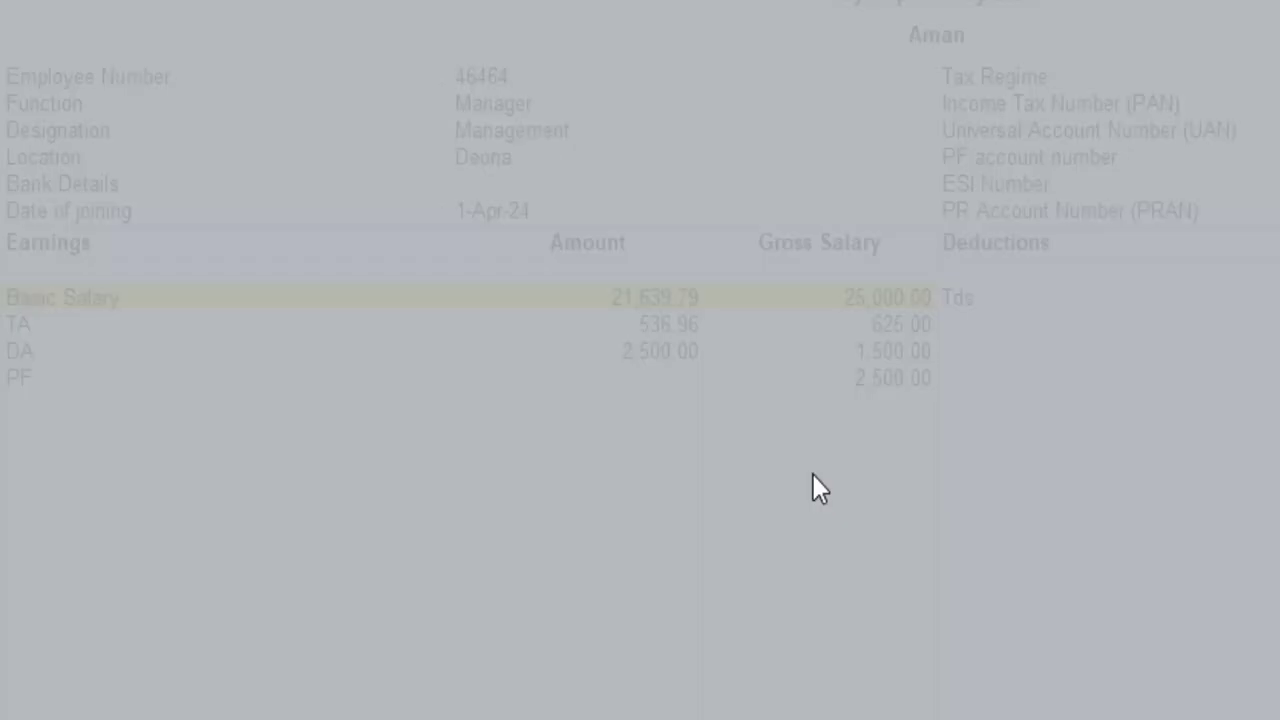
pyautogui.press('i')
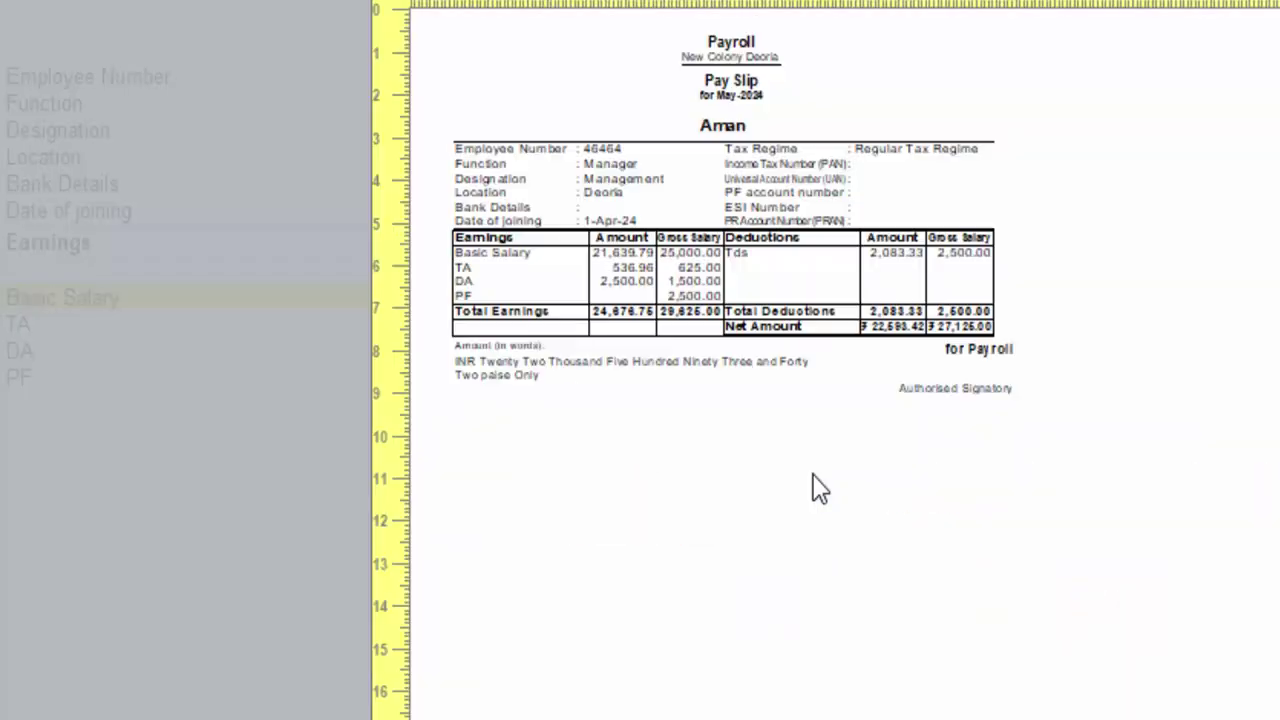